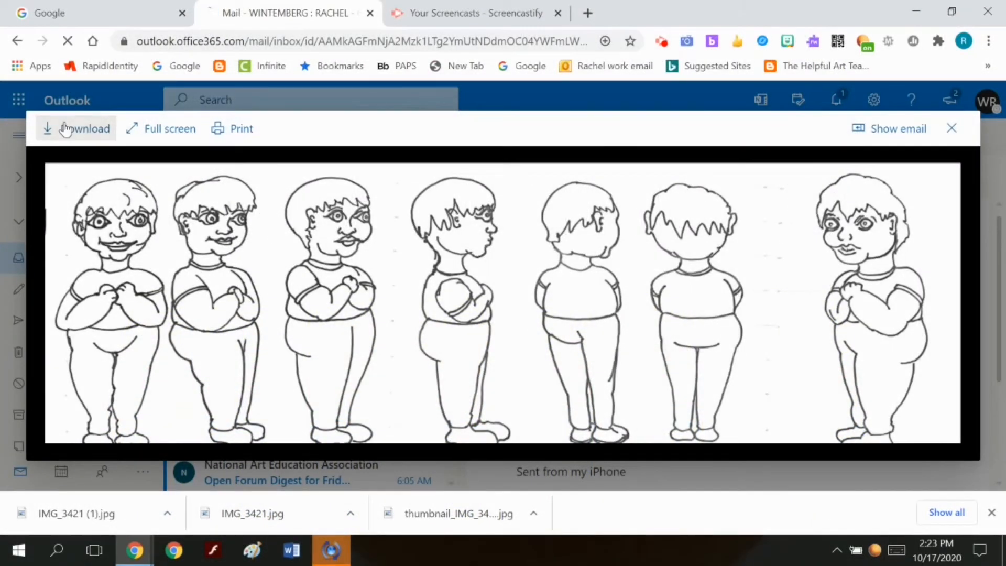
Download the drawing of the seven character poses from the email and close the mail page
{"action": "left_click", "coordinate": [65, 128]}
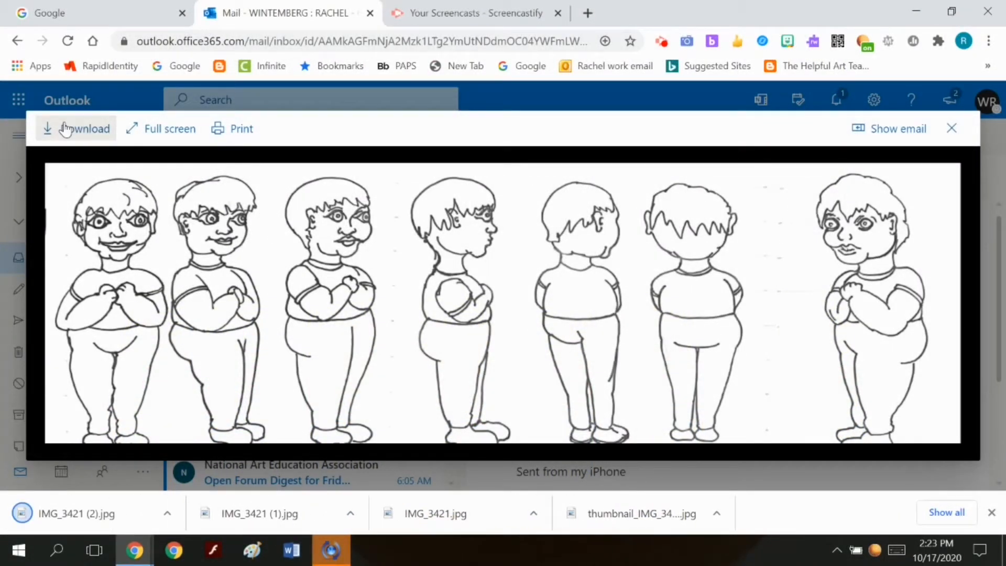
{"action": "left_click", "coordinate": [370, 13]}
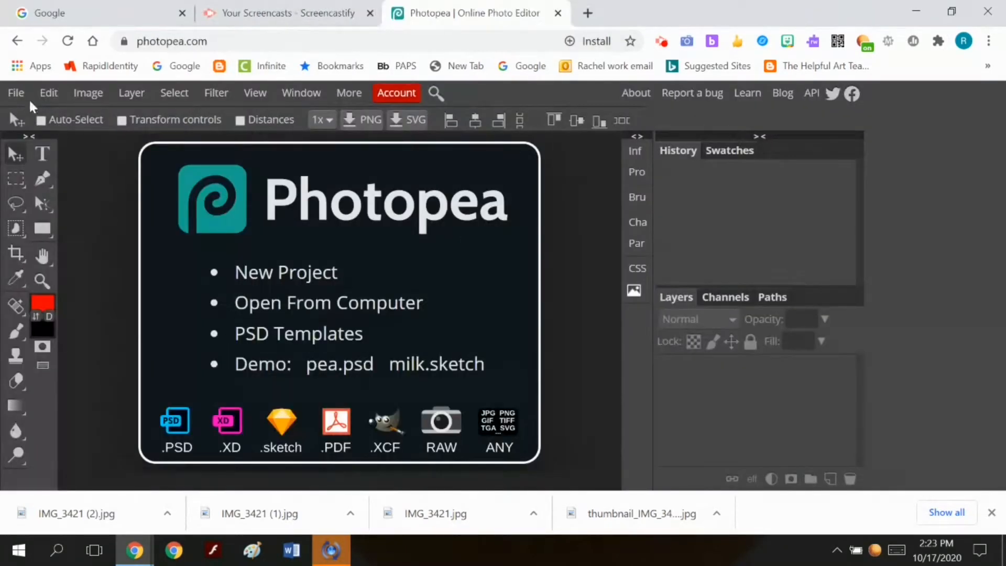
Open thumbnail_IMG_3421 in Photopea, narrowing the Downloads folder to files modified today
{"action": "left_click", "coordinate": [16, 92]}
{"action": "left_click", "coordinate": [42, 137]}
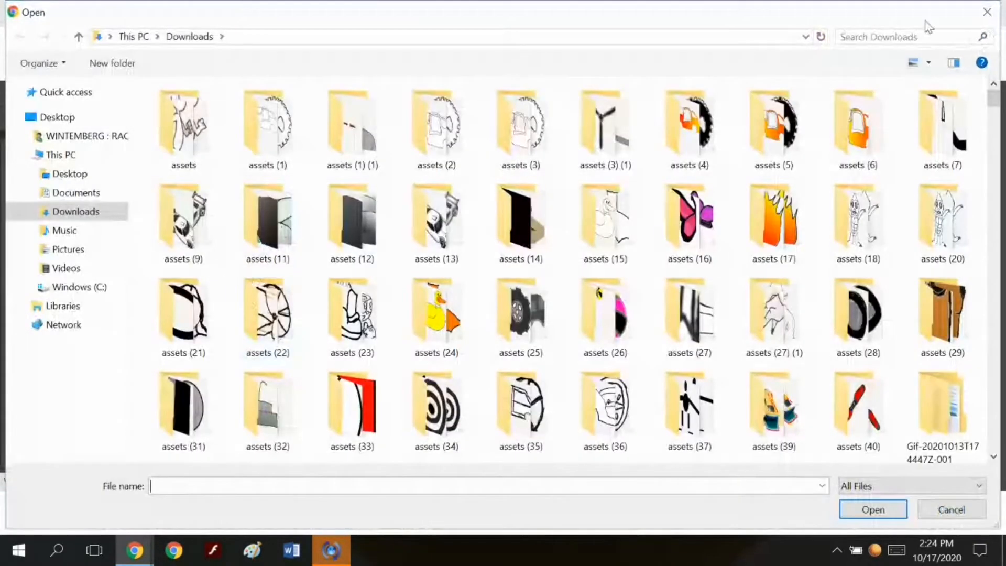
{"action": "left_click", "coordinate": [916, 35]}
{"action": "left_click", "coordinate": [915, 49]}
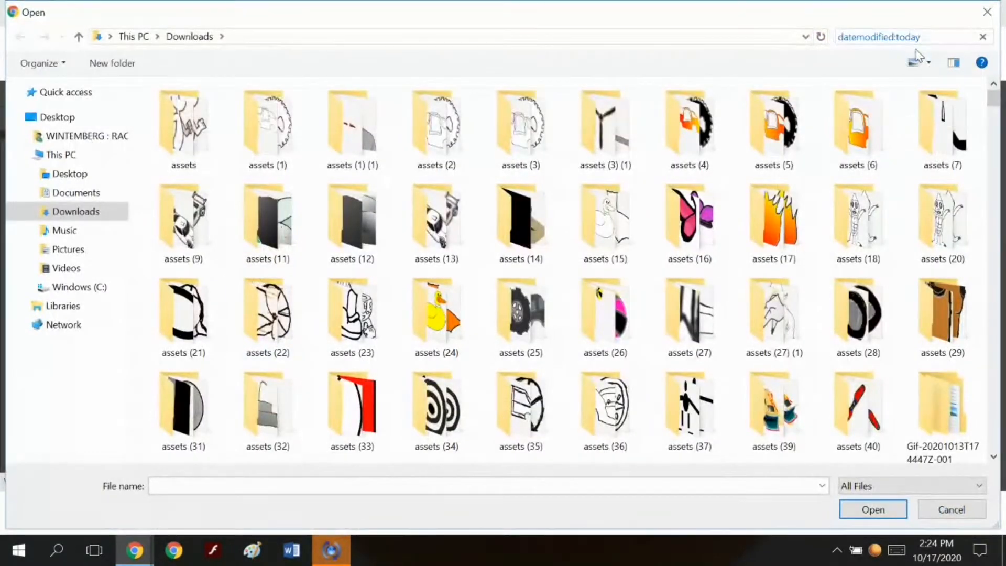
{"action": "left_click", "coordinate": [151, 140]}
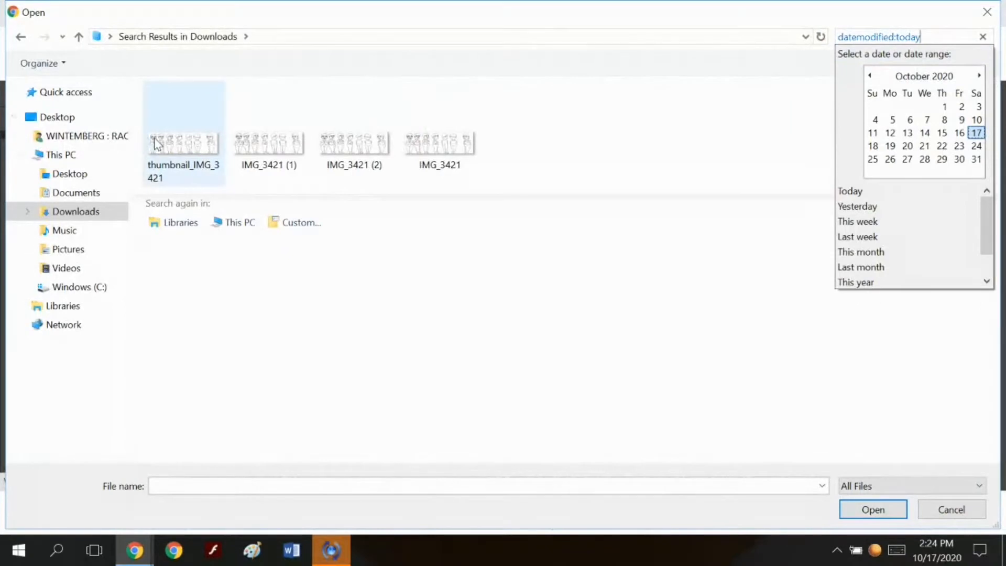
{"action": "double_click", "coordinate": [155, 143]}
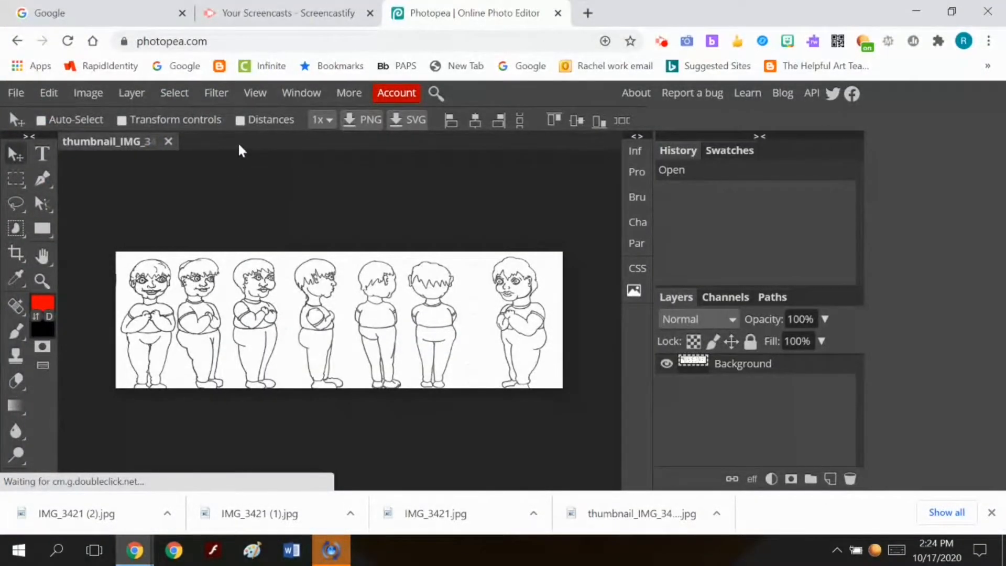
Select the white area around the character figures with the Magic Wand and delete it
{"action": "right_click", "coordinate": [17, 234]}
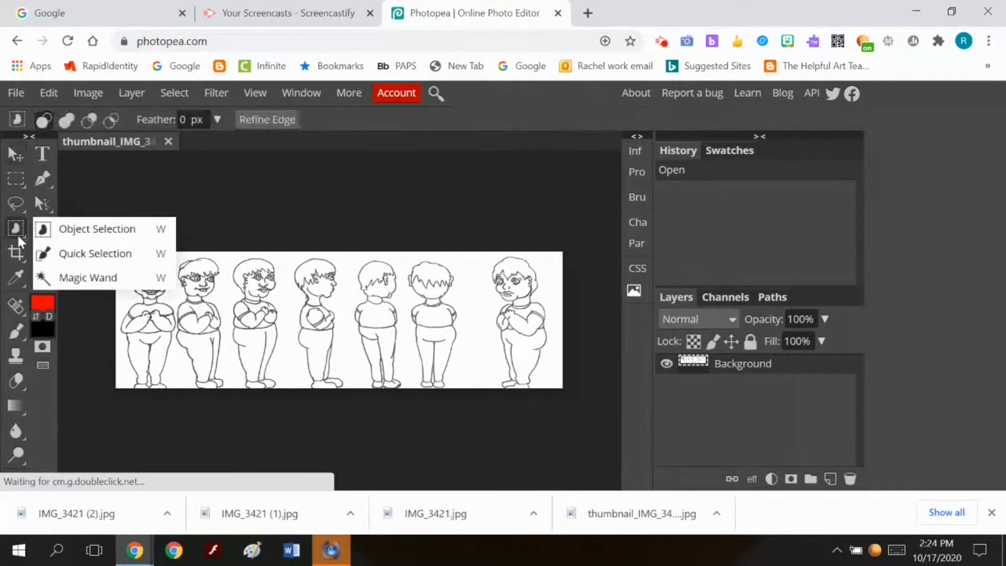
{"action": "left_click", "coordinate": [86, 277]}
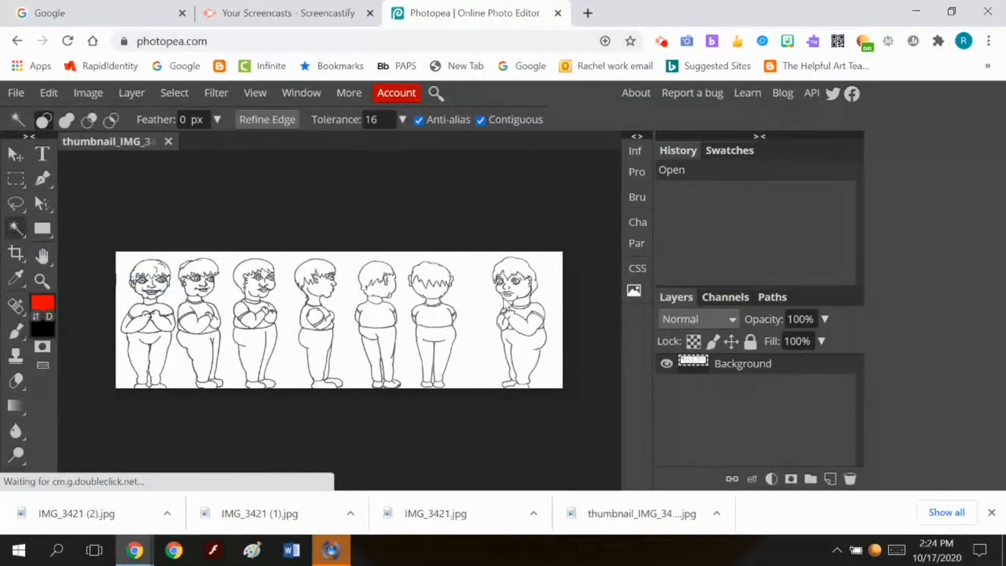
{"action": "left_click", "coordinate": [476, 295]}
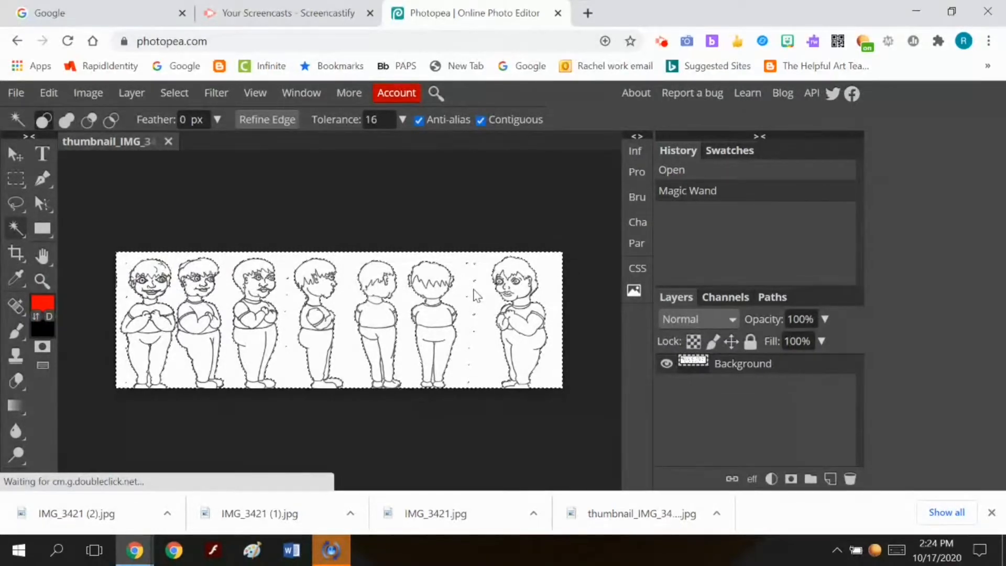
{"action": "key", "text": "Delete"}
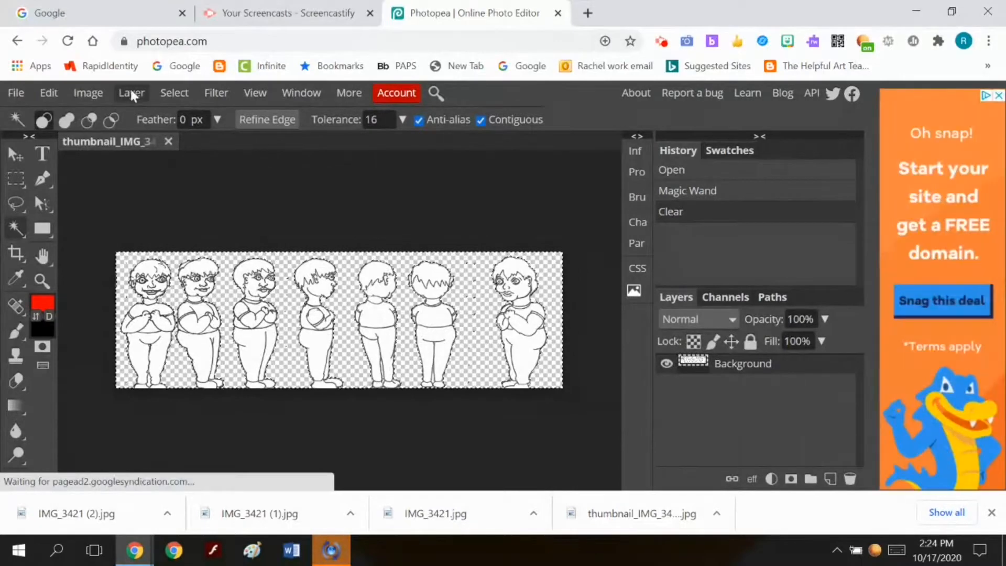
Create a new empty layer and make the Background layer active again
{"action": "left_click", "coordinate": [129, 89]}
{"action": "mouse_move", "coordinate": [220, 118]}
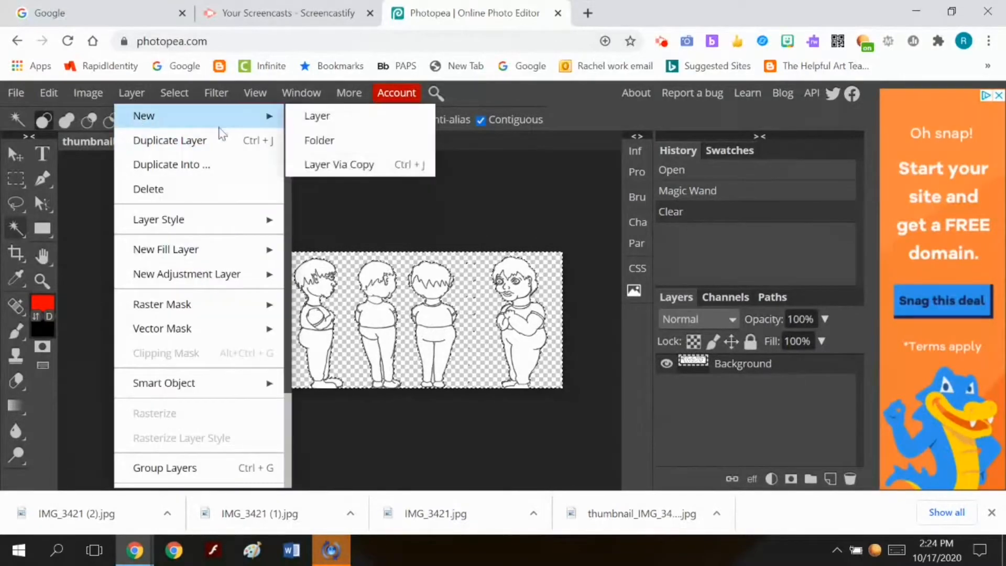
{"action": "left_click", "coordinate": [309, 115]}
{"action": "left_click", "coordinate": [746, 390]}
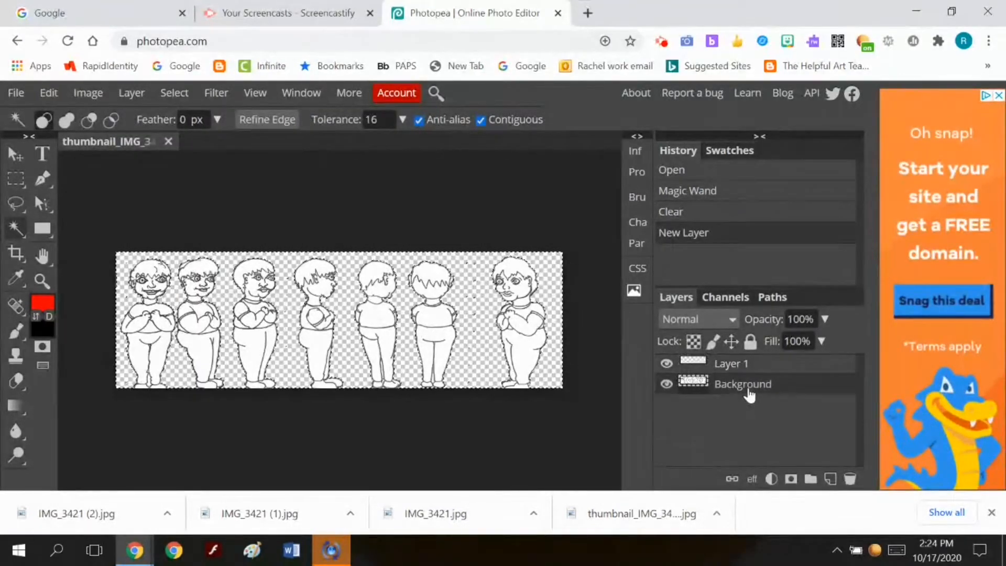
Bring up the Fill settings and show the choices for the fill source
{"action": "left_click", "coordinate": [48, 95]}
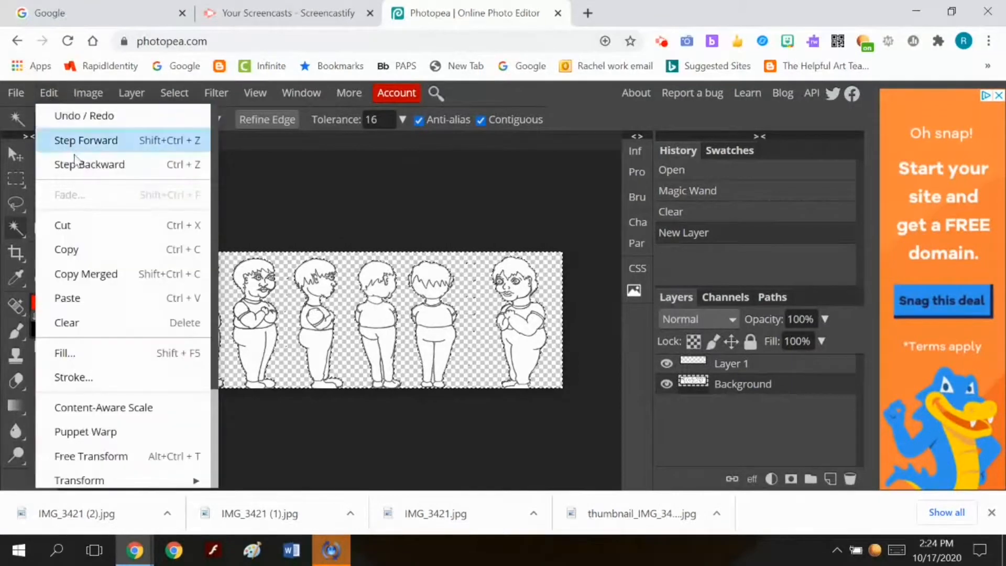
{"action": "left_click", "coordinate": [98, 352]}
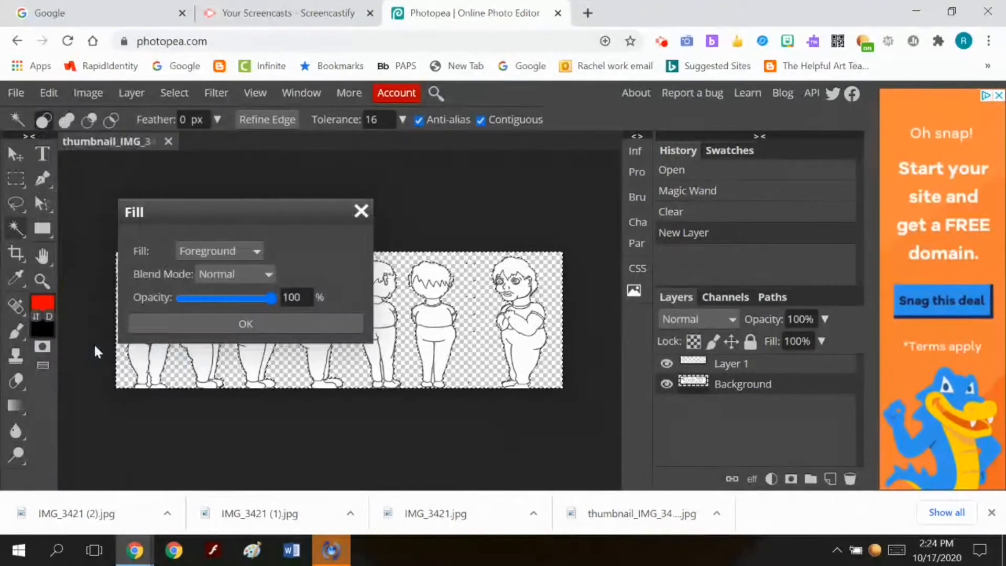
{"action": "left_click", "coordinate": [222, 249]}
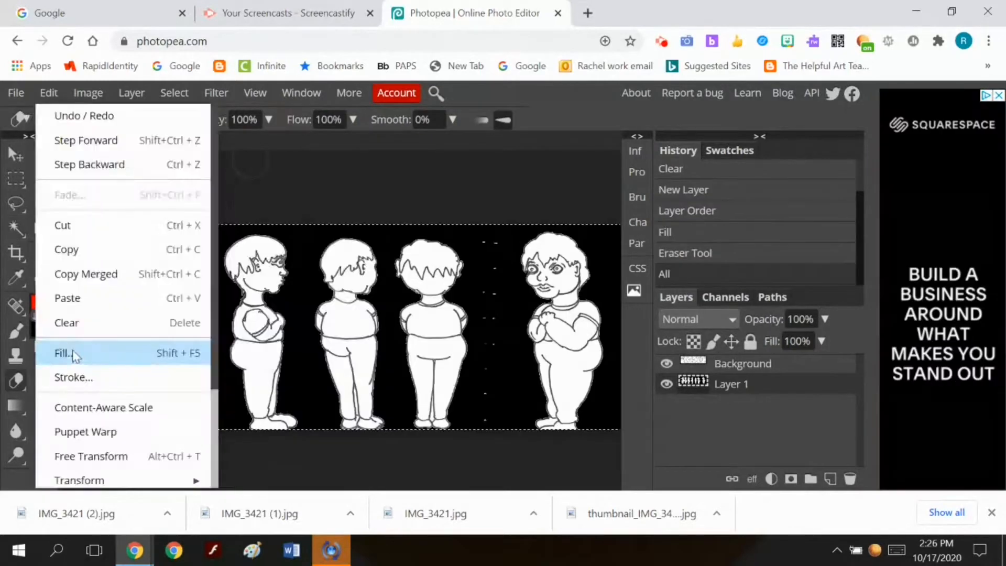
Fill all of Layer 1 with black and check it by toggling the Background layer's visibility
{"action": "left_click", "coordinate": [74, 352]}
{"action": "left_click", "coordinate": [241, 325]}
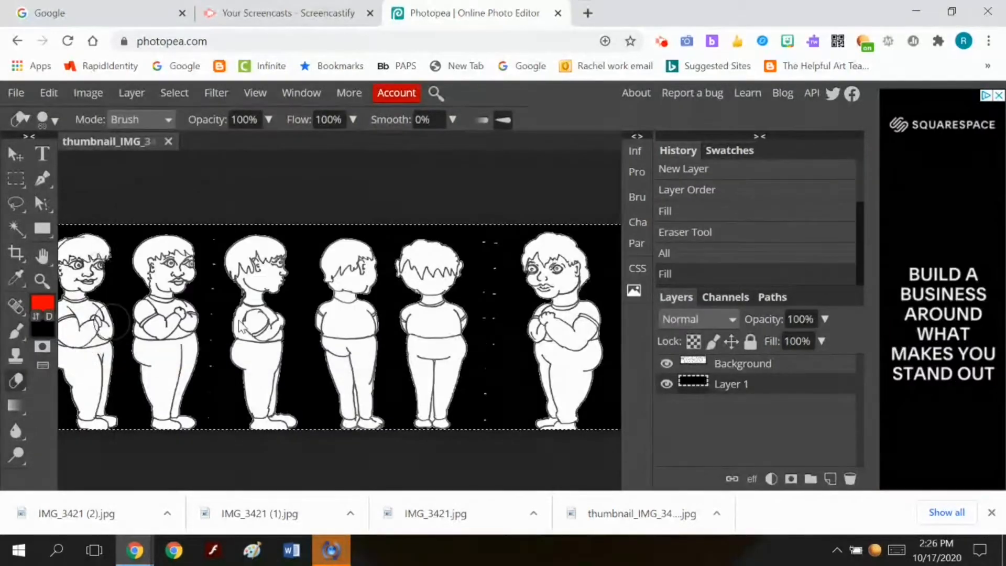
{"action": "left_click", "coordinate": [667, 363]}
{"action": "left_click", "coordinate": [671, 363]}
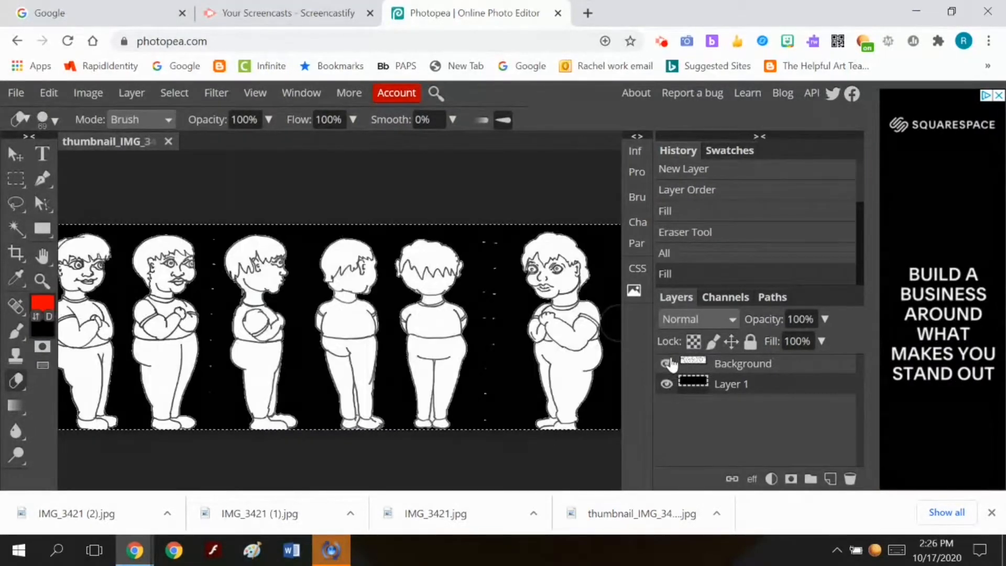
On the Background layer, erase the column of stray dots between the back-view figure and the last figure in one straight stroke
{"action": "left_click", "coordinate": [729, 365]}
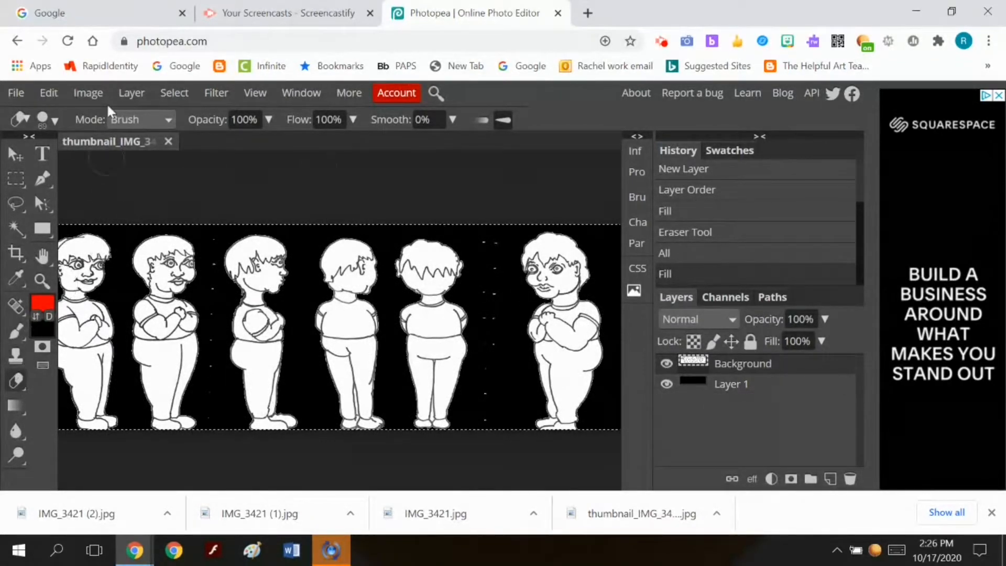
{"action": "left_click", "coordinate": [492, 224]}
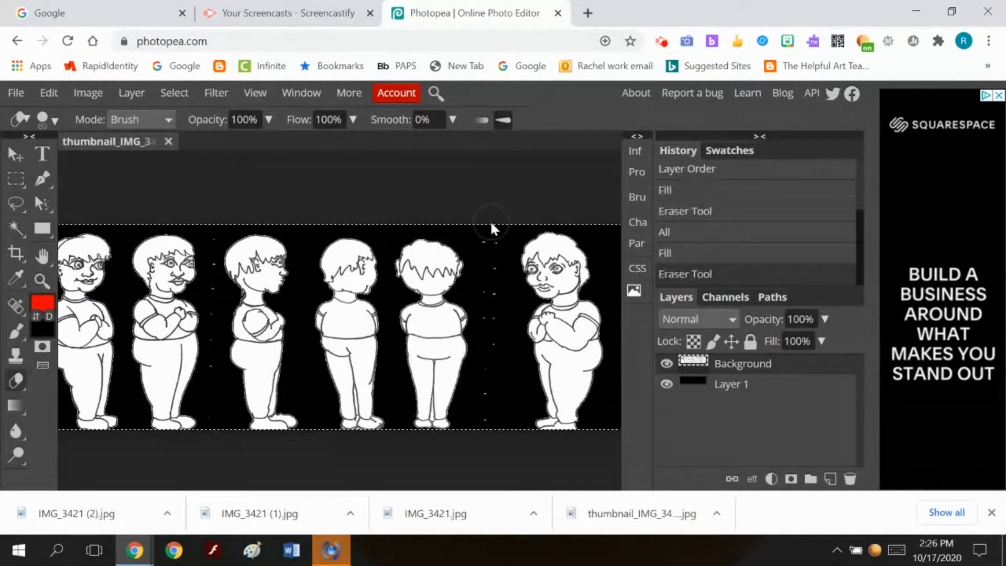
{"action": "left_click", "coordinate": [486, 428], "text": "shift"}
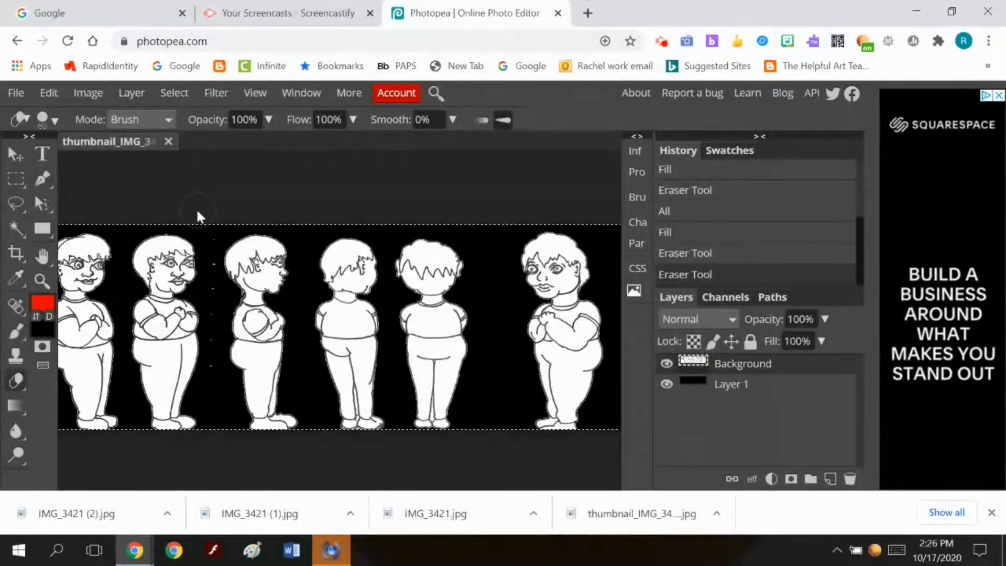
Reduce the eraser size to 40 px and erase the stray dots between the three-quarter figure and the side-profile figure
{"action": "left_click", "coordinate": [47, 119]}
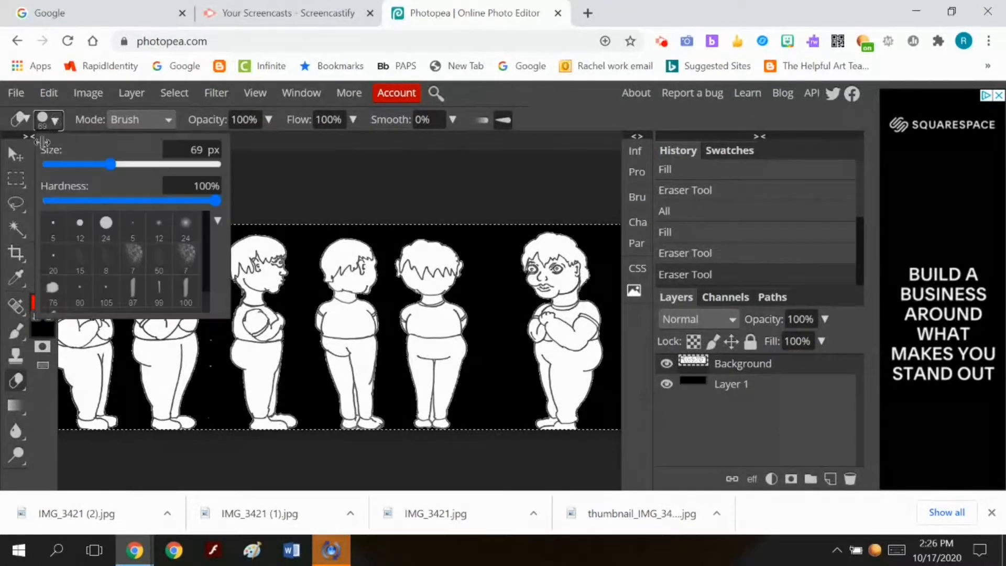
{"action": "left_click_drag", "start_coordinate": [88, 166], "coordinate": [98, 164]}
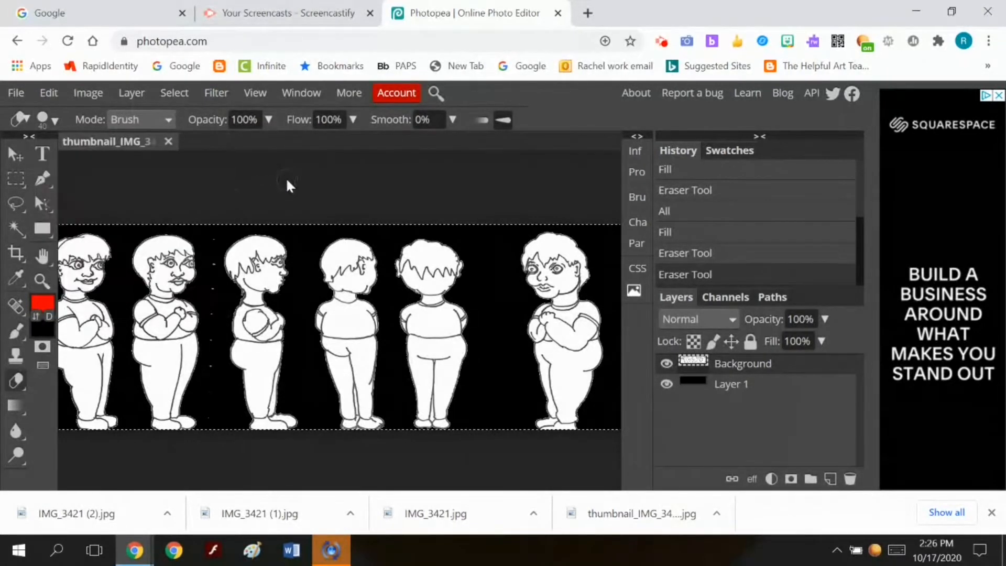
{"action": "left_click", "coordinate": [199, 243]}
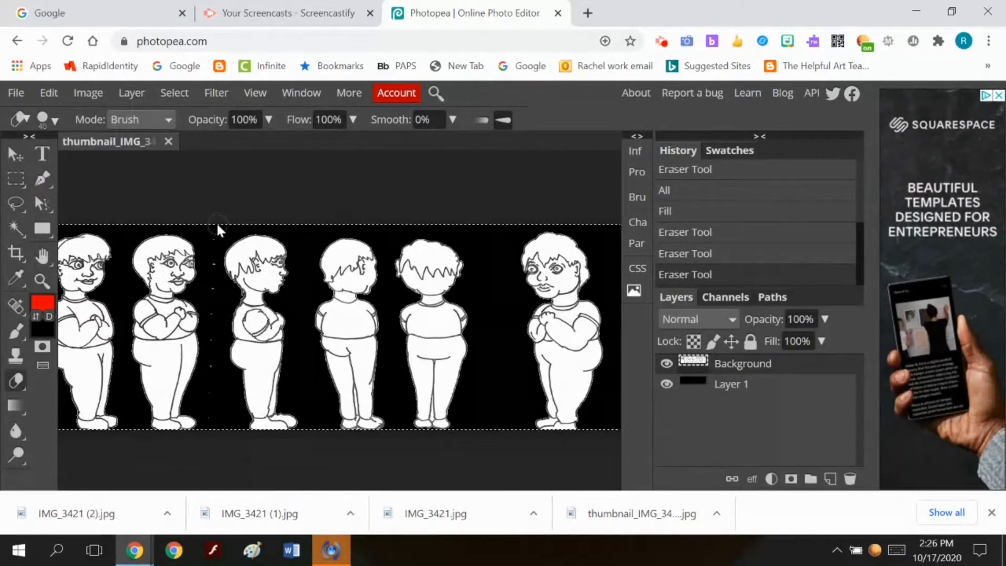
{"action": "left_click", "coordinate": [213, 215]}
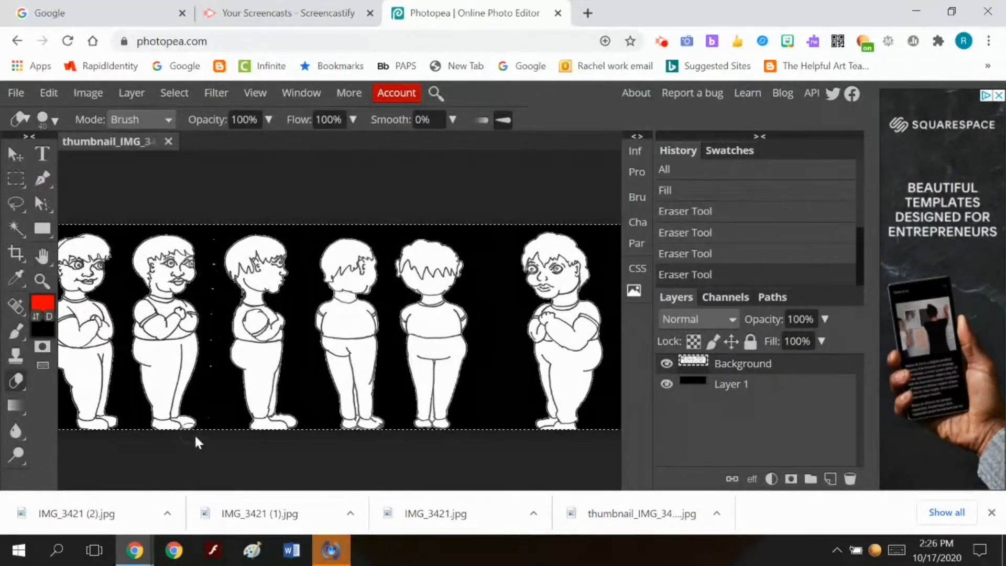
{"action": "left_click", "coordinate": [215, 422], "text": "shift"}
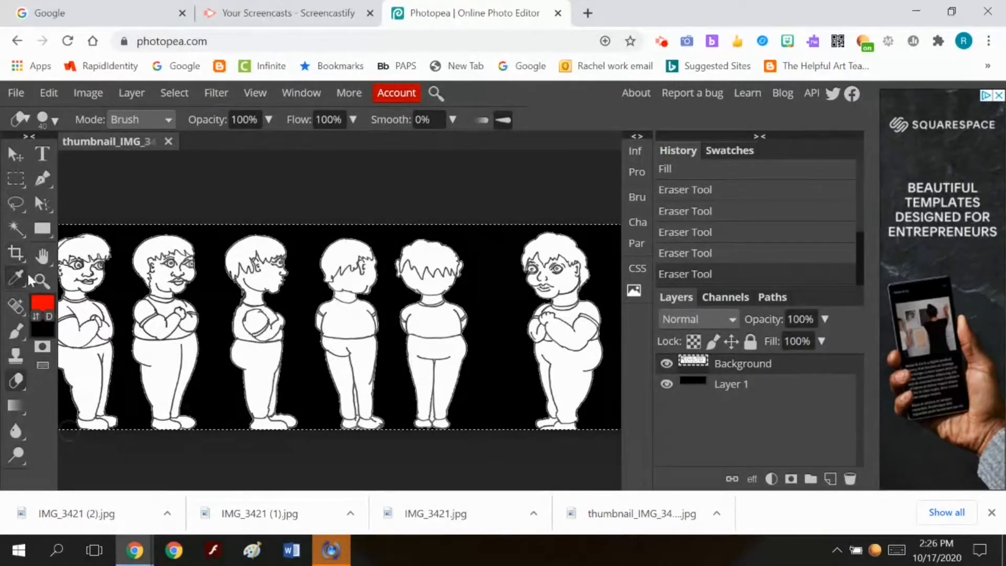
Delete the black Layer 1 from behind the cleaned-up drawing
{"action": "left_click", "coordinate": [41, 281]}
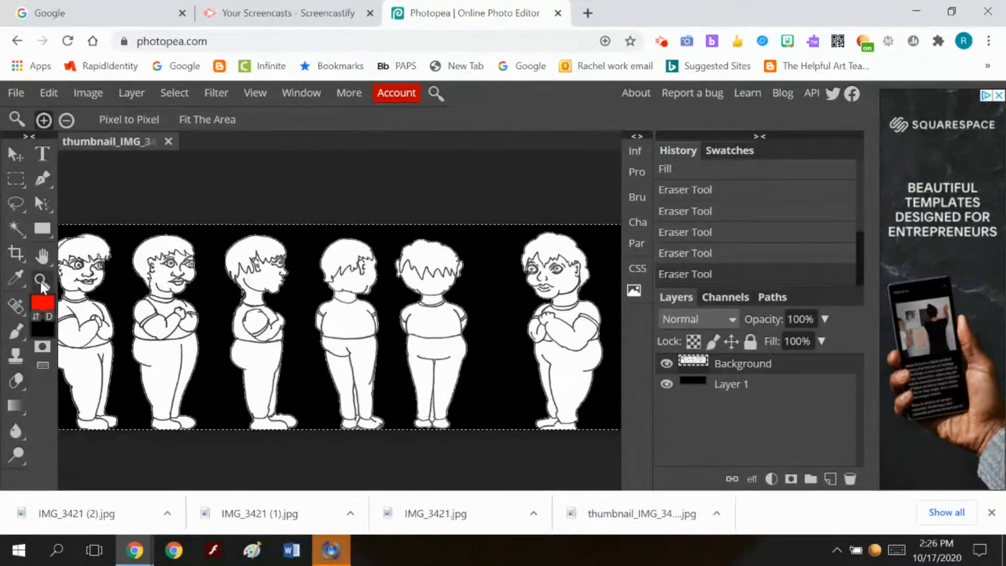
{"action": "left_click", "coordinate": [66, 120]}
{"action": "left_click", "coordinate": [303, 216]}
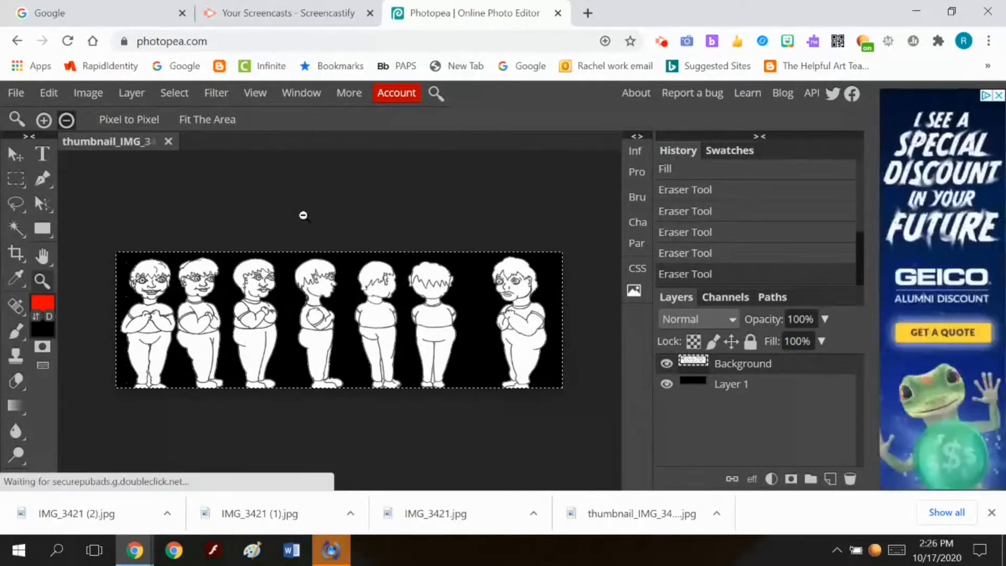
{"action": "left_click", "coordinate": [698, 385]}
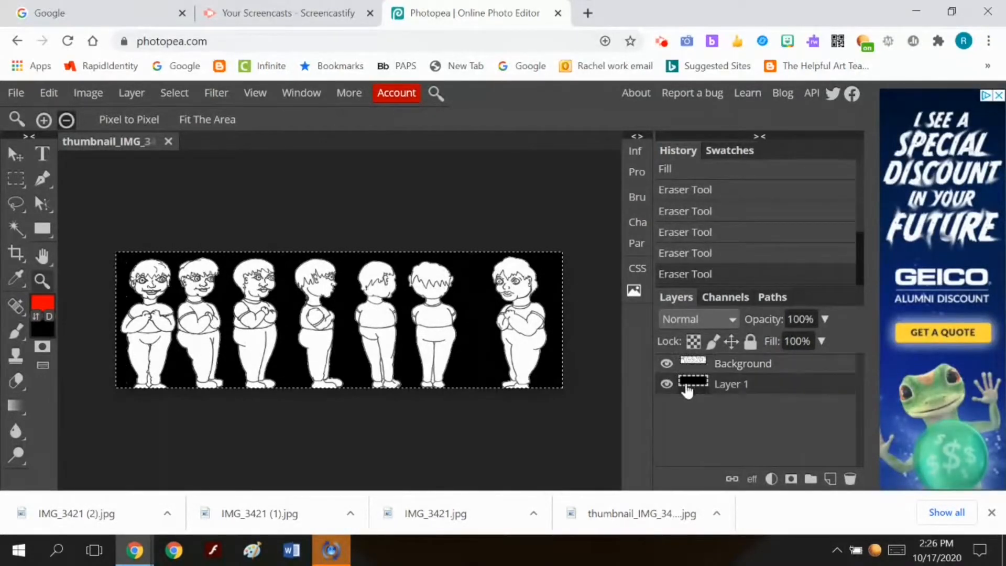
{"action": "right_click", "coordinate": [733, 386]}
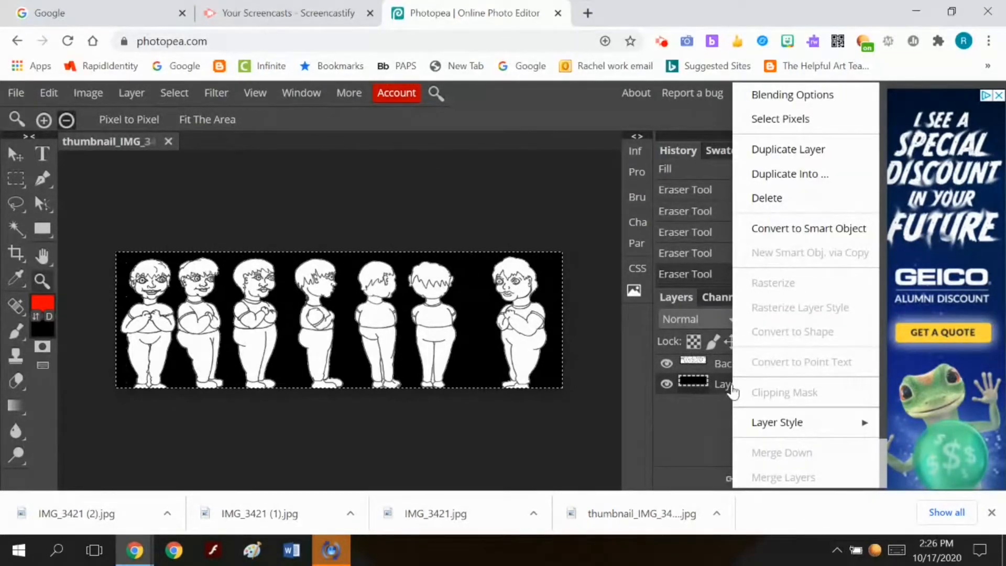
{"action": "left_click", "coordinate": [765, 198]}
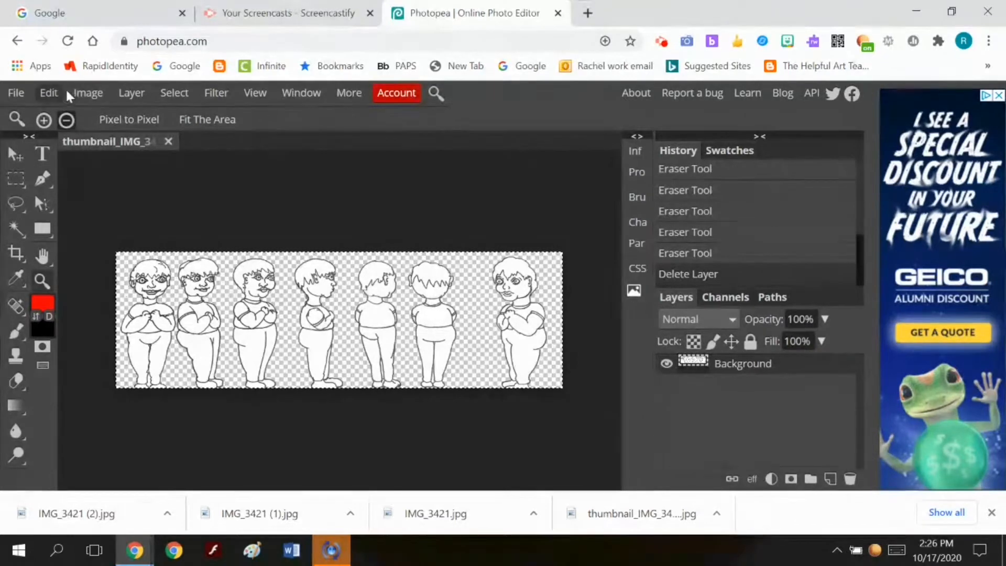
In the image size settings, set the resolution to 300 DPI and the measuring unit to inches
{"action": "left_click", "coordinate": [87, 93]}
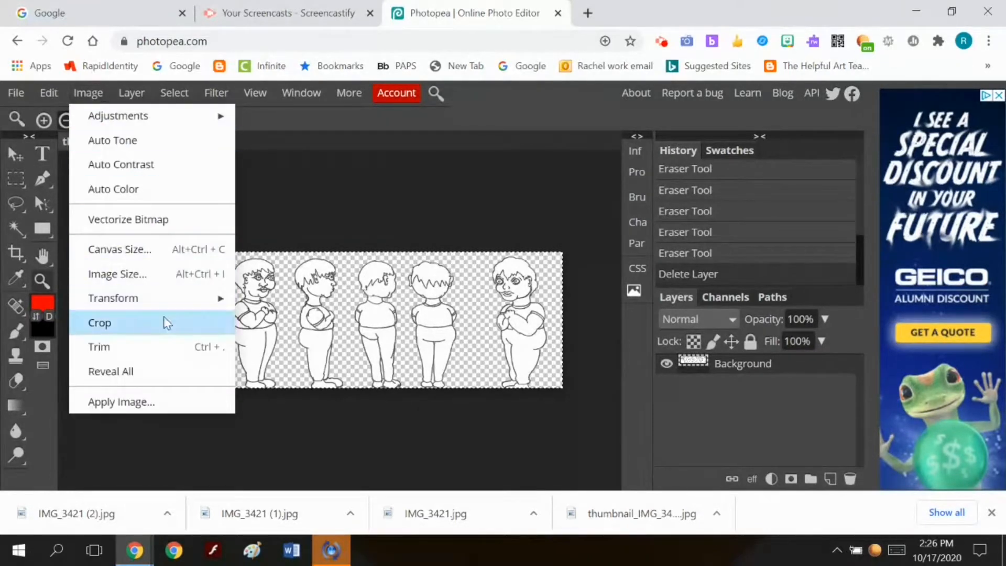
{"action": "left_click", "coordinate": [177, 273]}
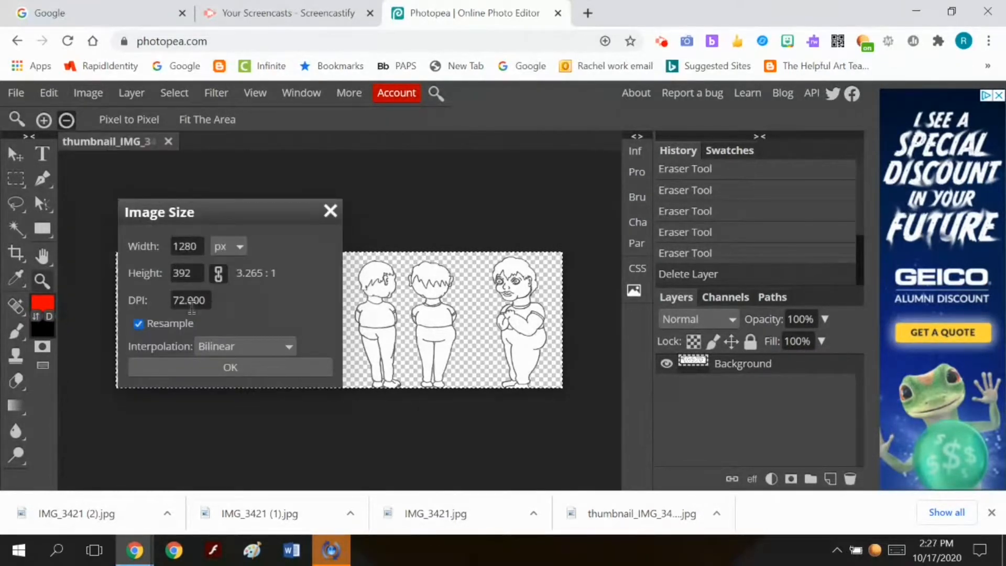
{"action": "left_click_drag", "start_coordinate": [202, 300], "coordinate": [169, 299]}
{"action": "type", "text": "300"}
{"action": "left_click", "coordinate": [221, 244]}
{"action": "left_click", "coordinate": [215, 266]}
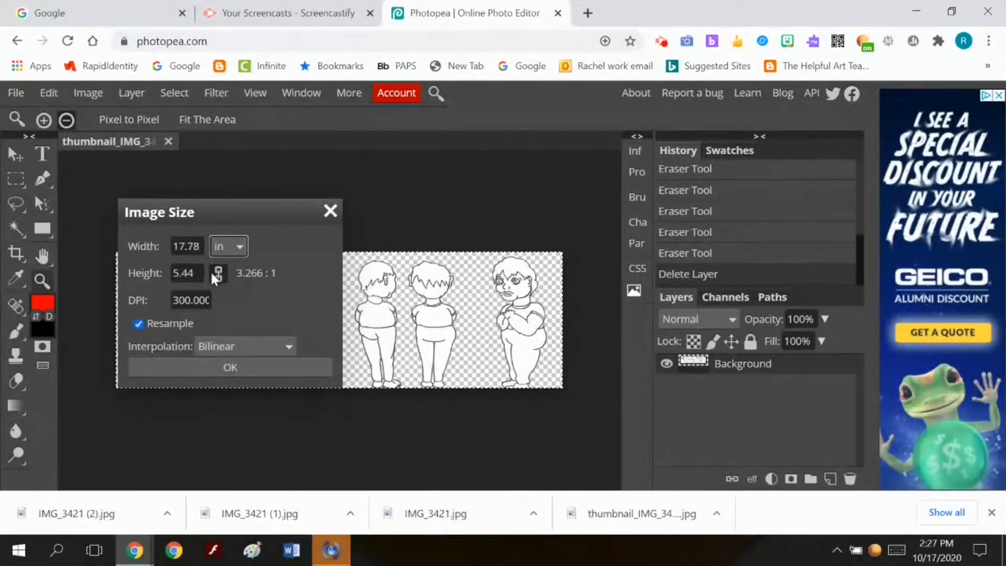
Set the image height to 4 inches with proportions kept and apply the resize
{"action": "left_click_drag", "start_coordinate": [197, 272], "coordinate": [154, 278]}
{"action": "type", "text": "4"}
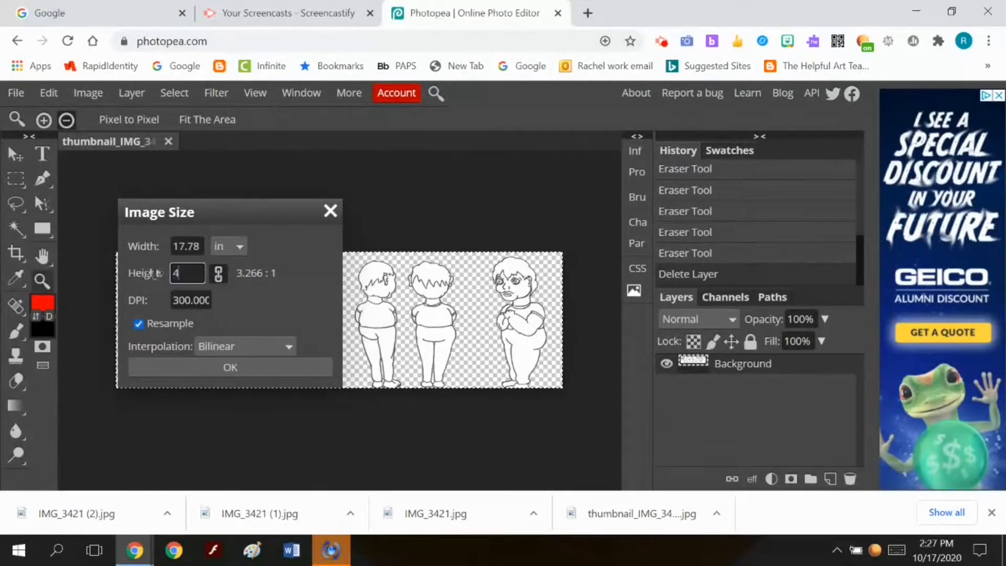
{"action": "left_click", "coordinate": [219, 278]}
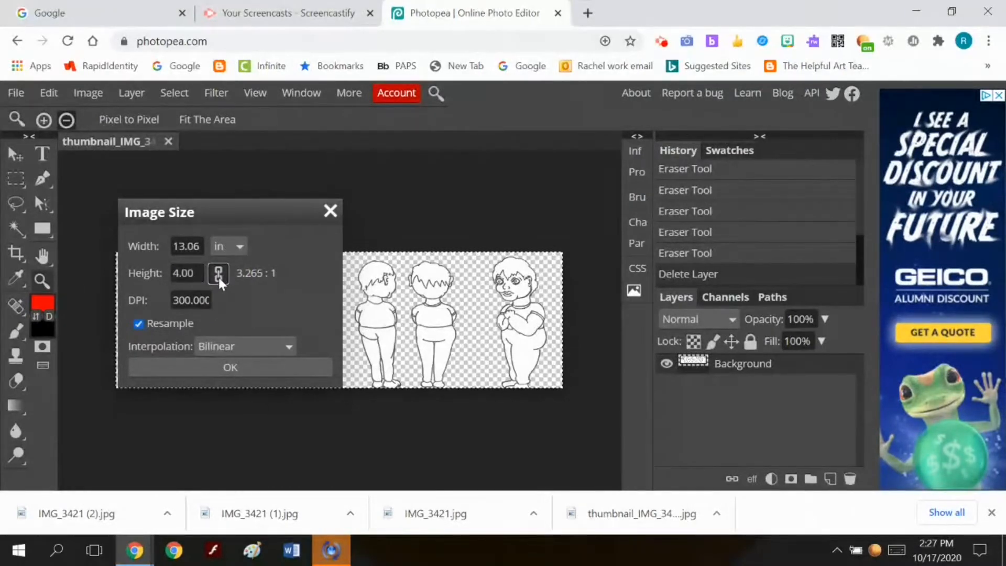
{"action": "left_click", "coordinate": [238, 371]}
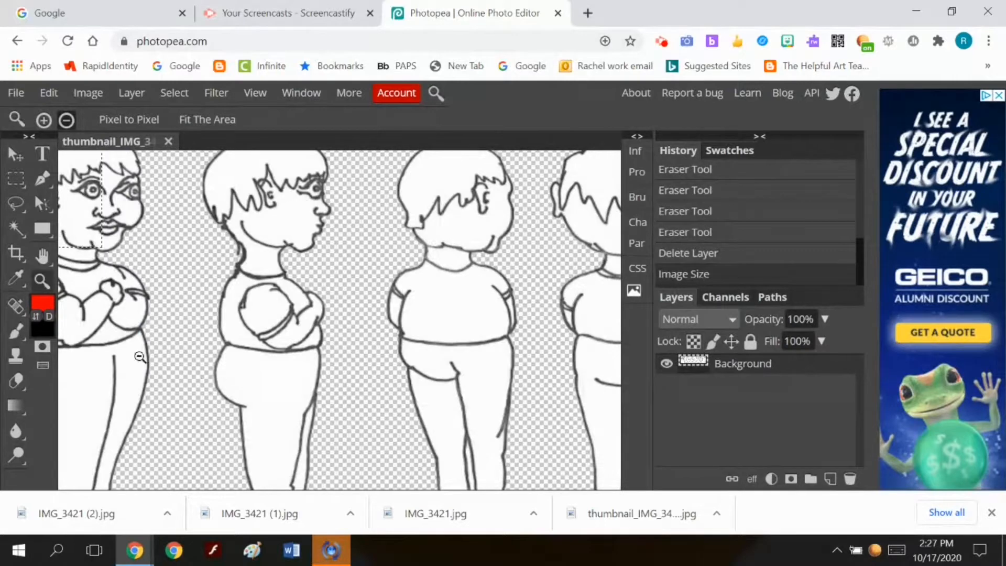
Clear the leftover selection from the resized drawing
{"action": "left_click", "coordinate": [66, 120]}
{"action": "left_click", "coordinate": [205, 272]}
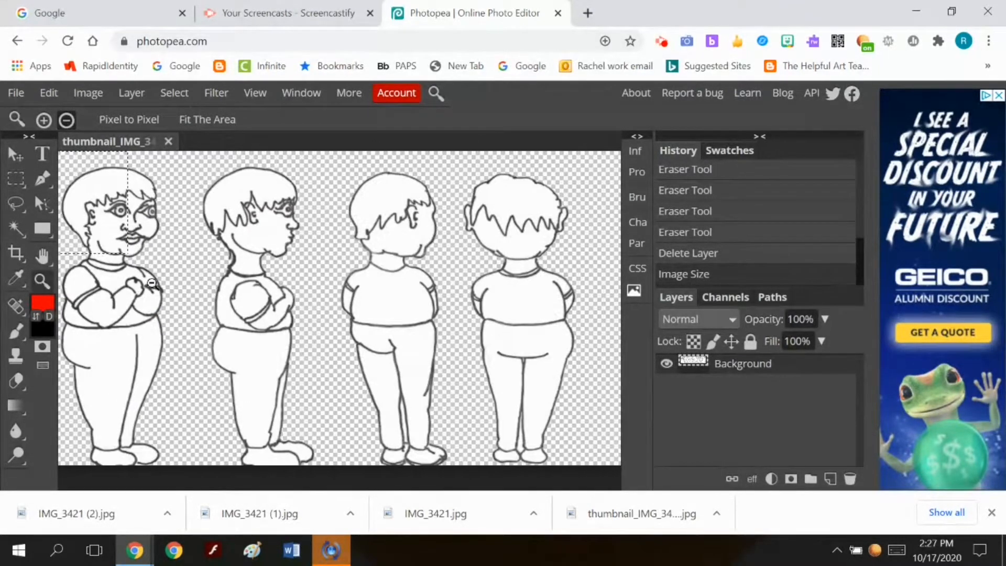
{"action": "left_click", "coordinate": [152, 283]}
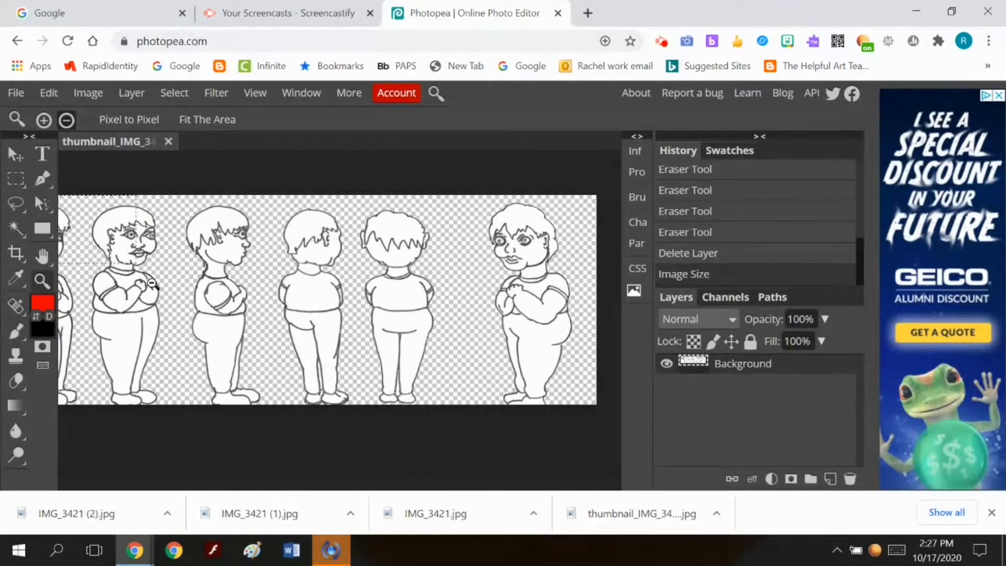
{"action": "left_click", "coordinate": [169, 96]}
{"action": "left_click", "coordinate": [194, 140]}
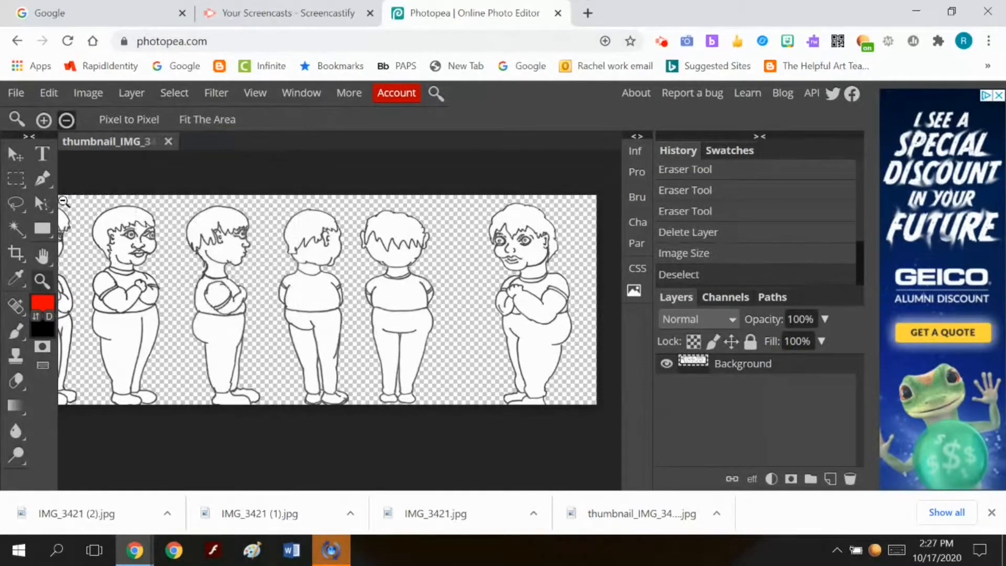
Select the white interiors of all the figures with Color Range, sampling the third figure's trousers at fuzziness 40
{"action": "left_click", "coordinate": [42, 257]}
{"action": "left_click_drag", "start_coordinate": [73, 280], "coordinate": [333, 301]}
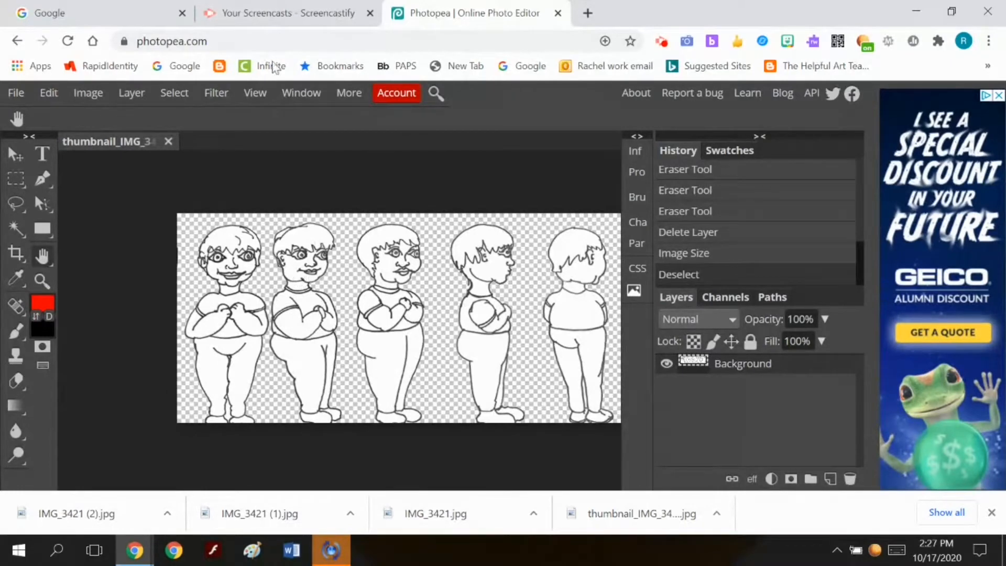
{"action": "left_click", "coordinate": [171, 96]}
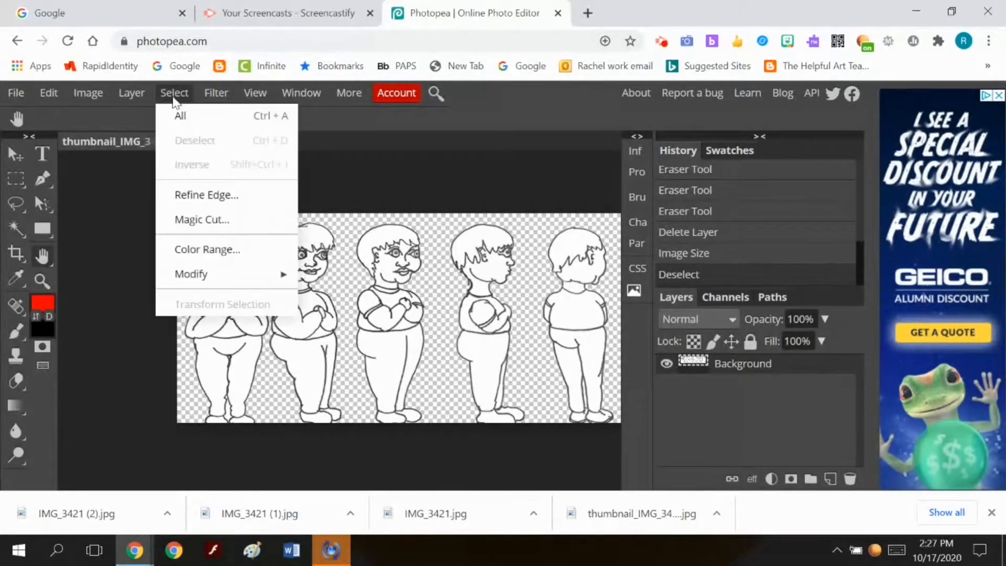
{"action": "left_click", "coordinate": [216, 258]}
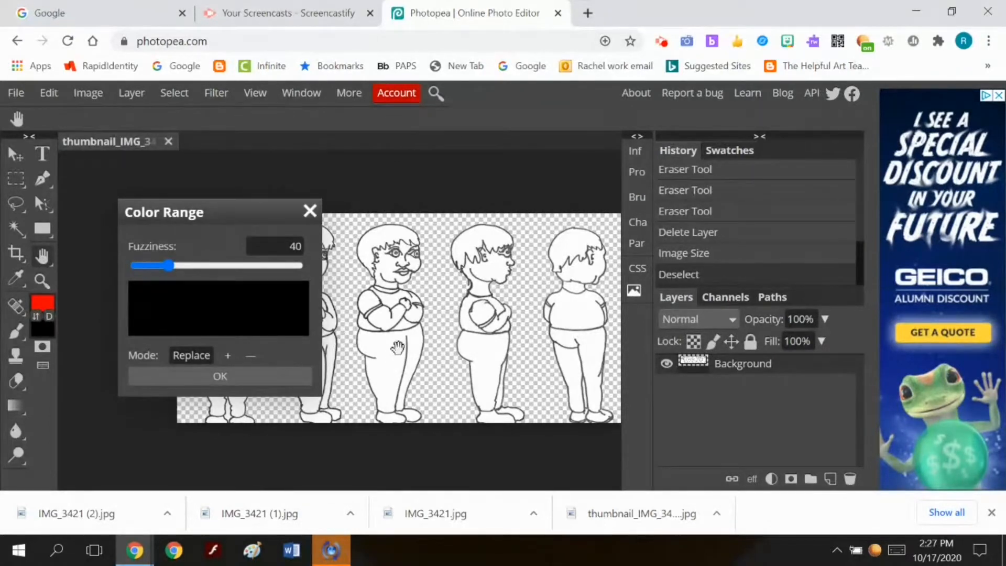
{"action": "left_click", "coordinate": [16, 154]}
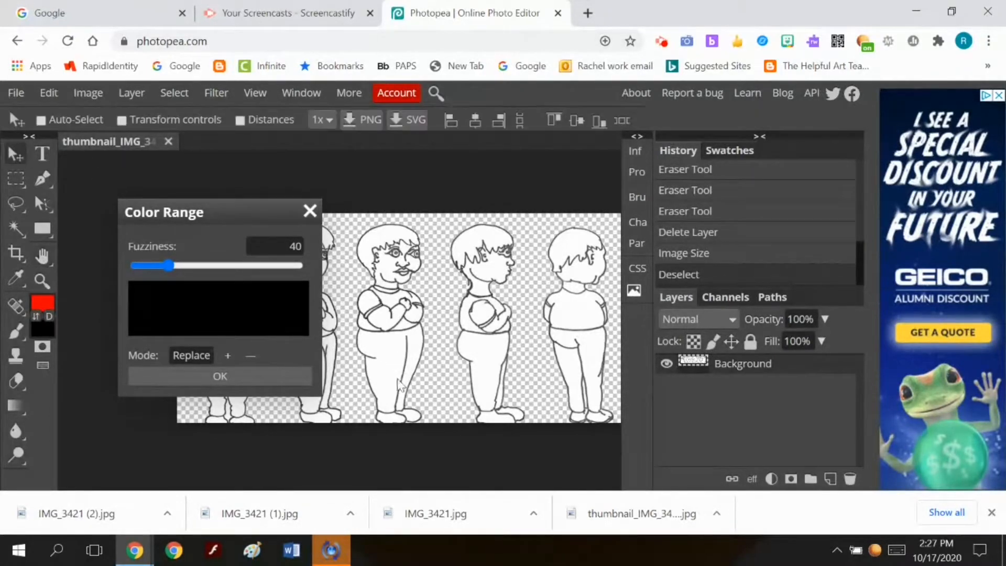
{"action": "left_click", "coordinate": [385, 370]}
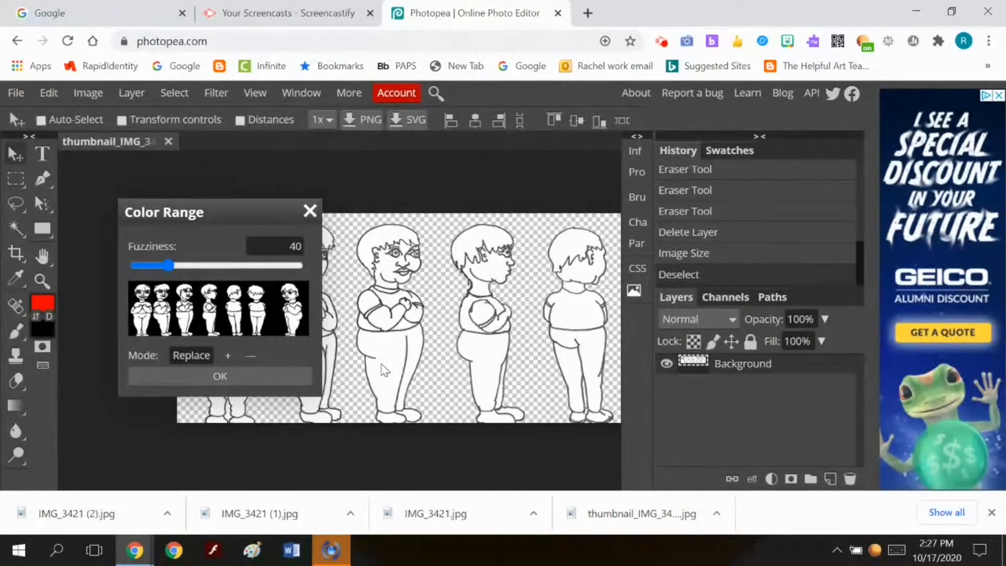
{"action": "left_click", "coordinate": [247, 384]}
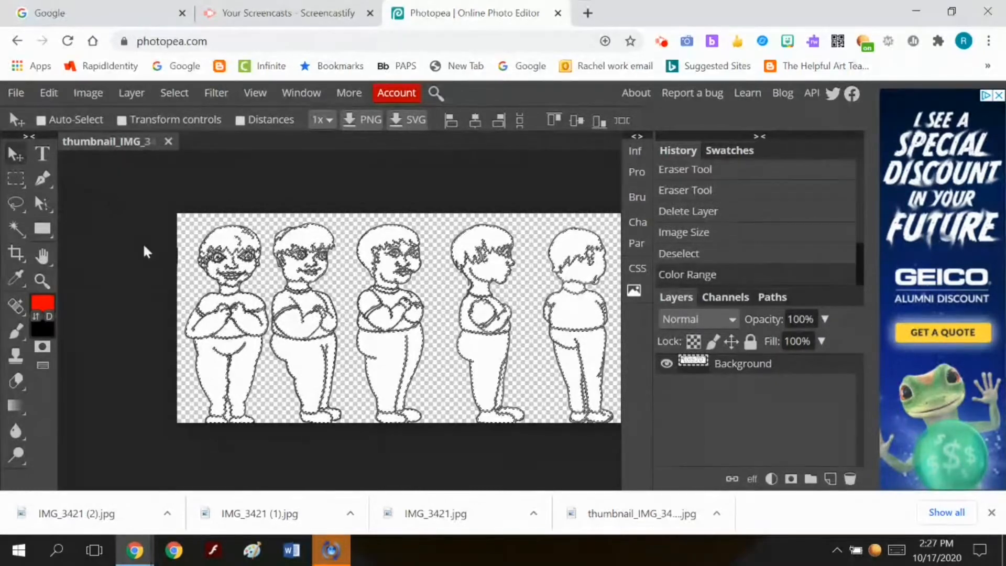
Expand the selection of the white areas by 2 px so it reaches into the outlines
{"action": "left_click", "coordinate": [42, 281]}
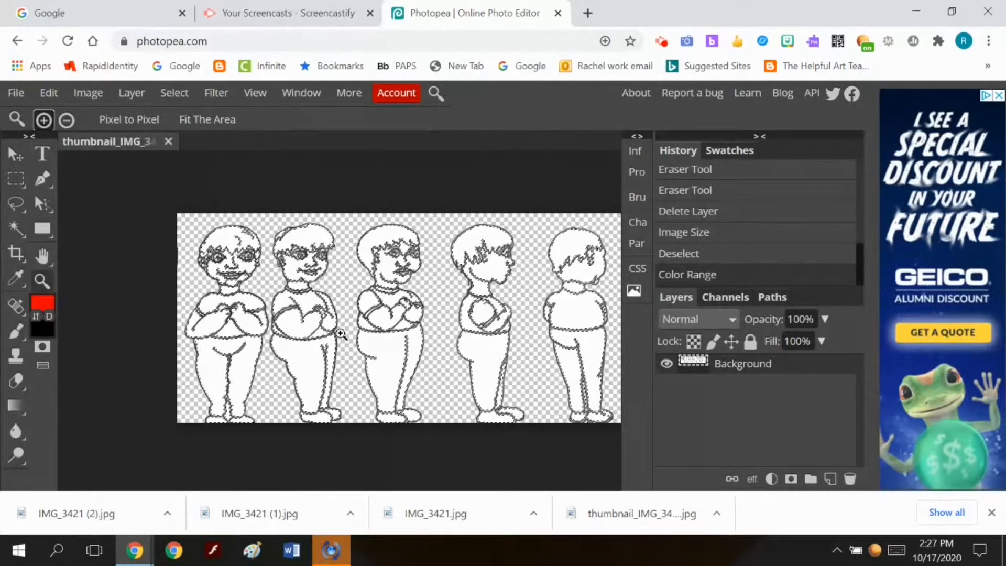
{"action": "left_click", "coordinate": [337, 334]}
{"action": "left_click", "coordinate": [335, 335]}
{"action": "left_click", "coordinate": [241, 390]}
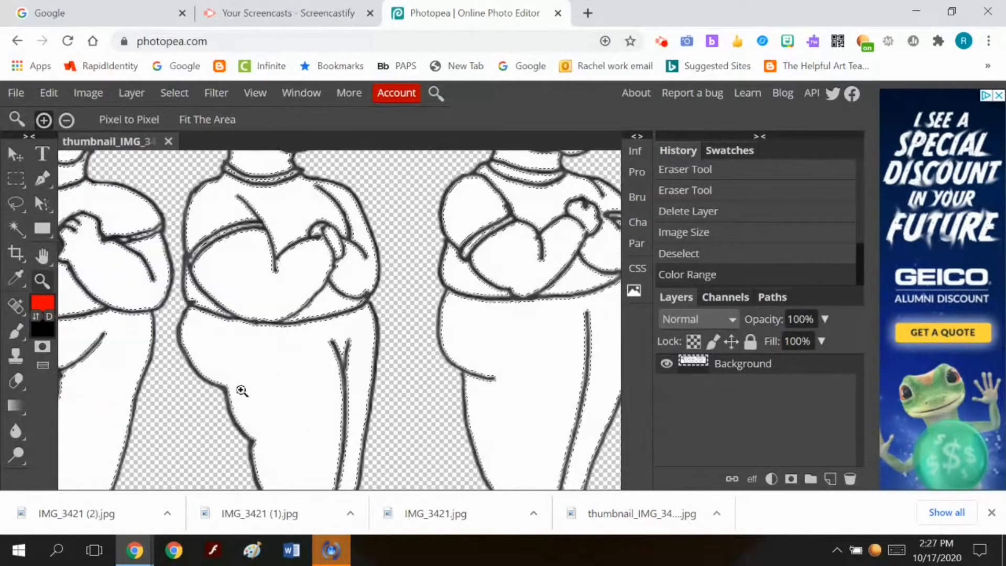
{"action": "left_click", "coordinate": [236, 395]}
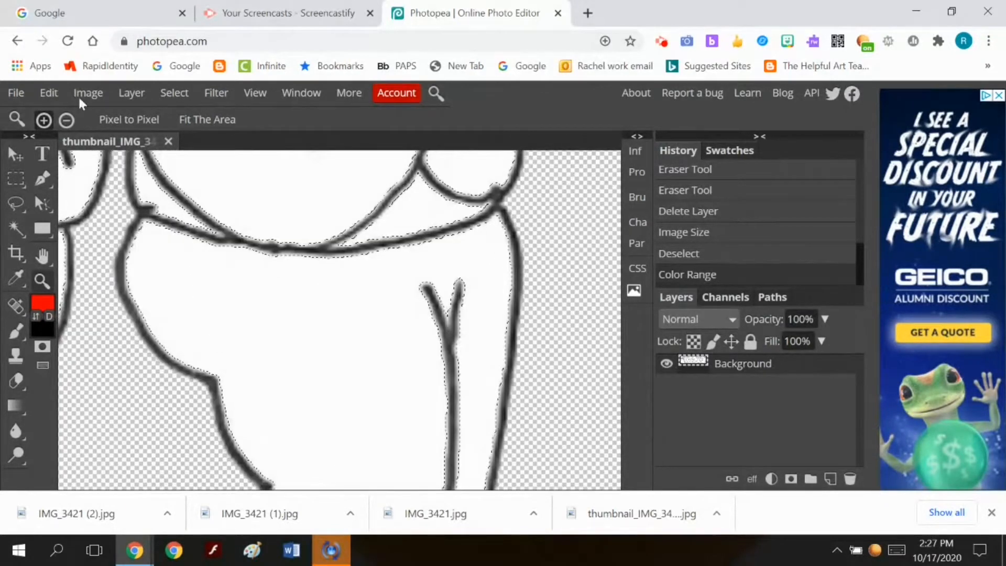
{"action": "left_click", "coordinate": [171, 93]}
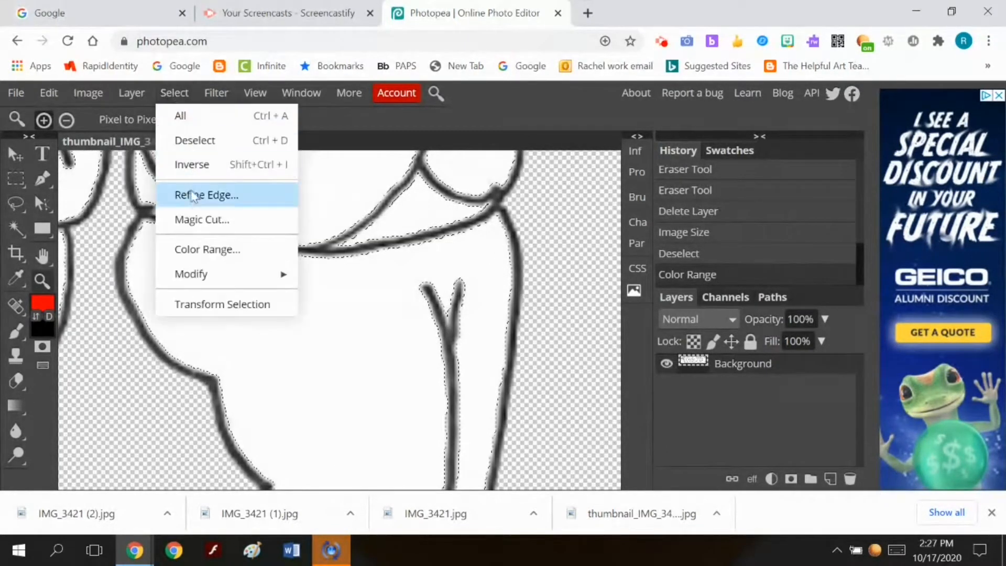
{"action": "mouse_move", "coordinate": [229, 277]}
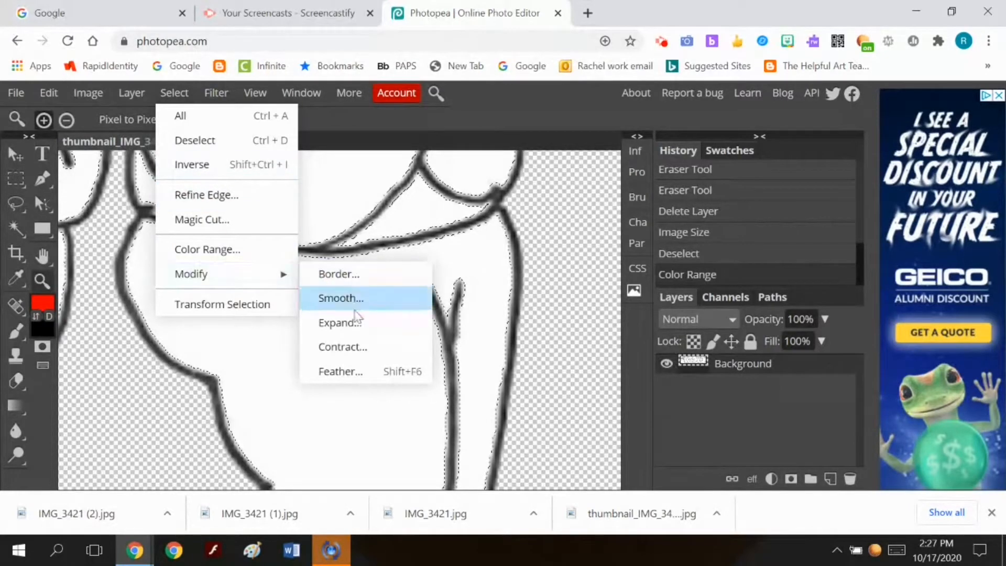
{"action": "left_click", "coordinate": [352, 321]}
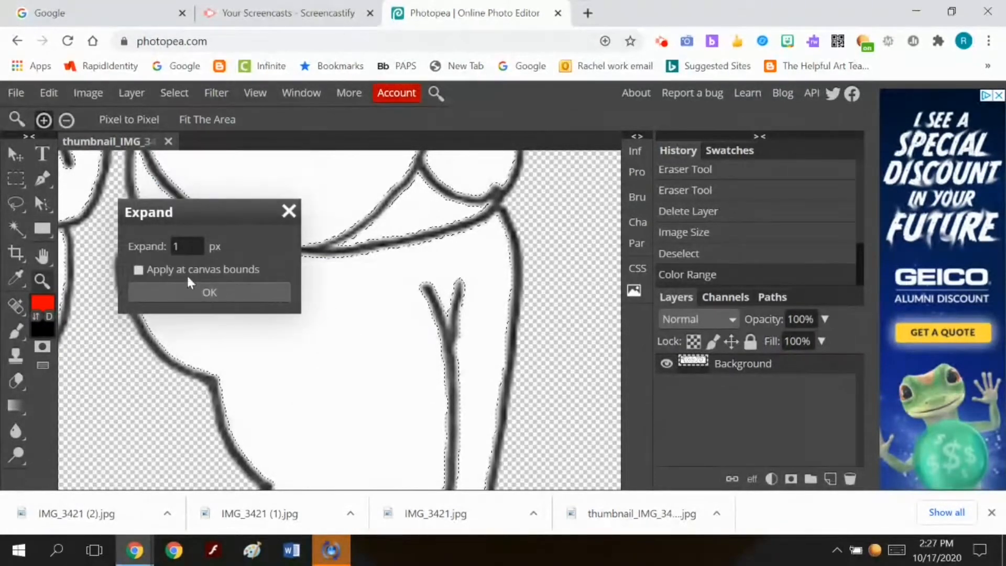
{"action": "double_click", "coordinate": [178, 246]}
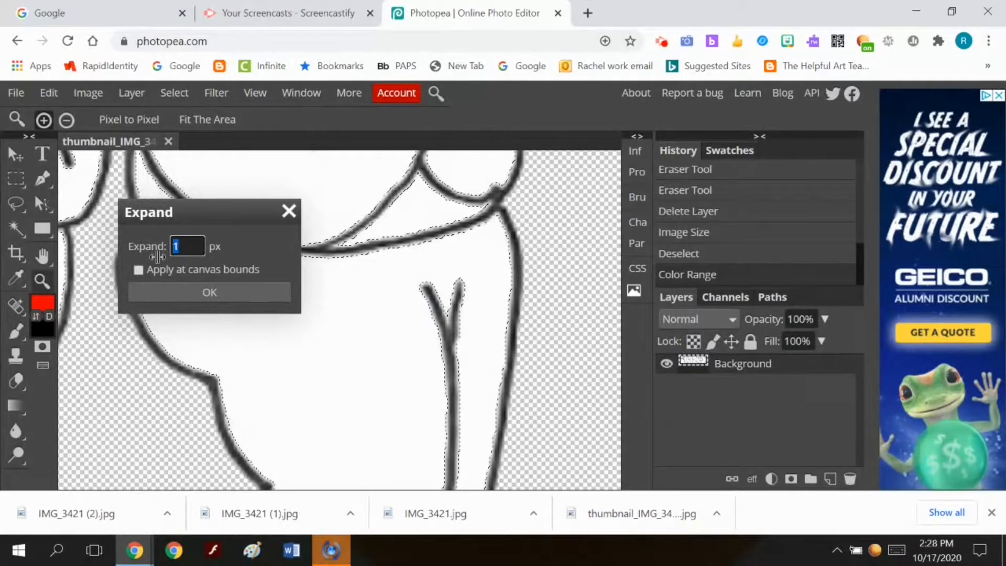
{"action": "type", "text": "2"}
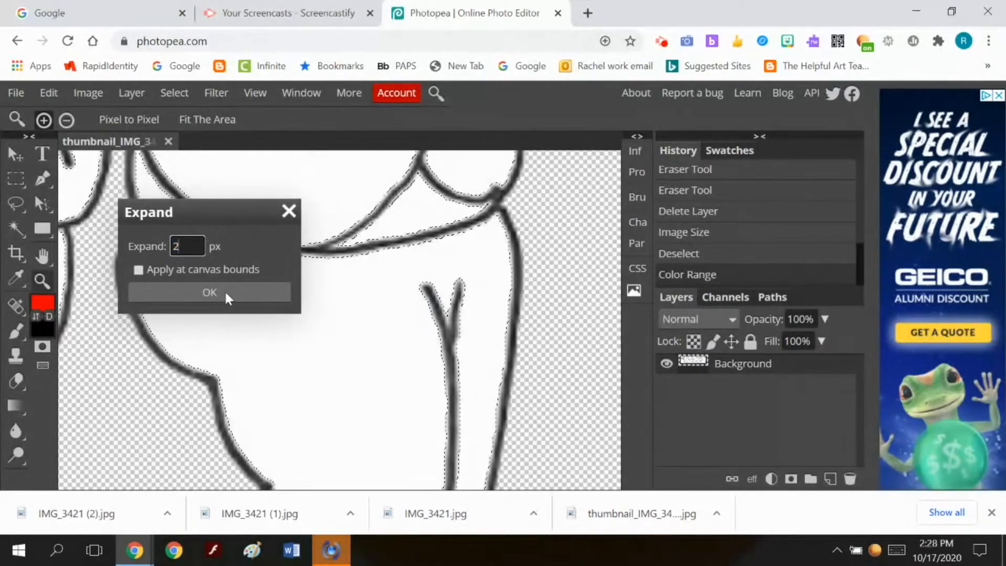
{"action": "left_click", "coordinate": [225, 292]}
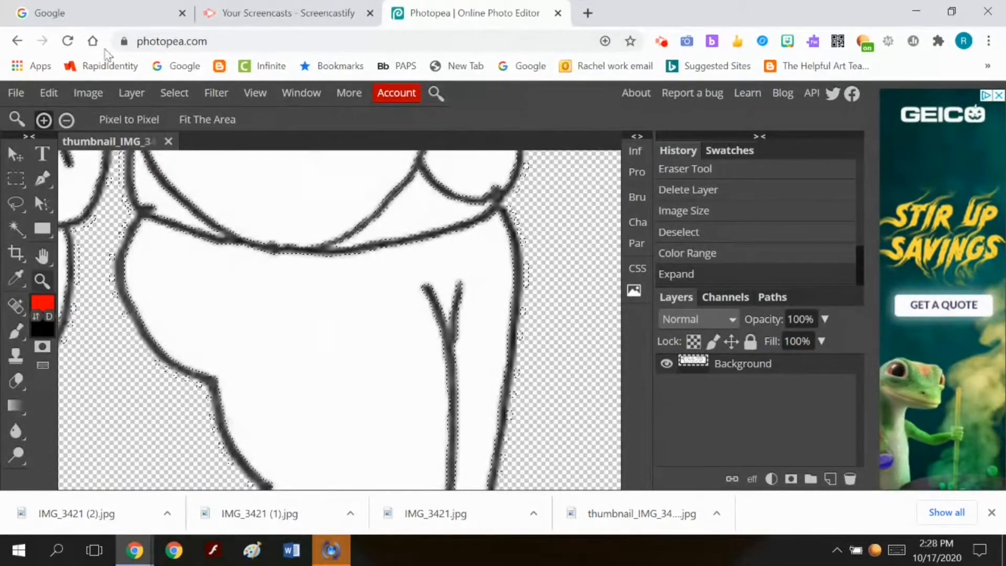
Cut the selected white areas from the Background layer and paste them onto a new layer
{"action": "left_click", "coordinate": [55, 93]}
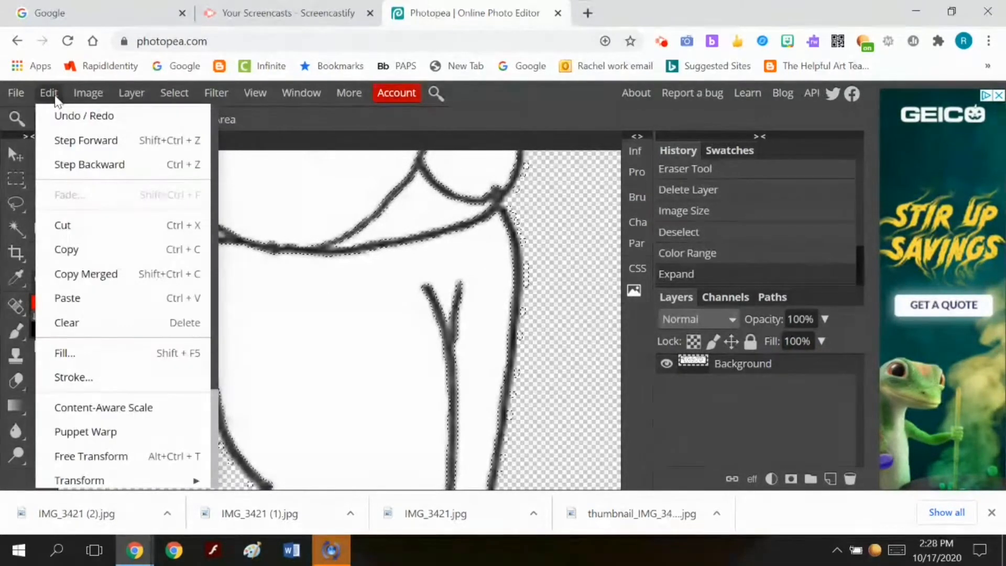
{"action": "left_click", "coordinate": [65, 227]}
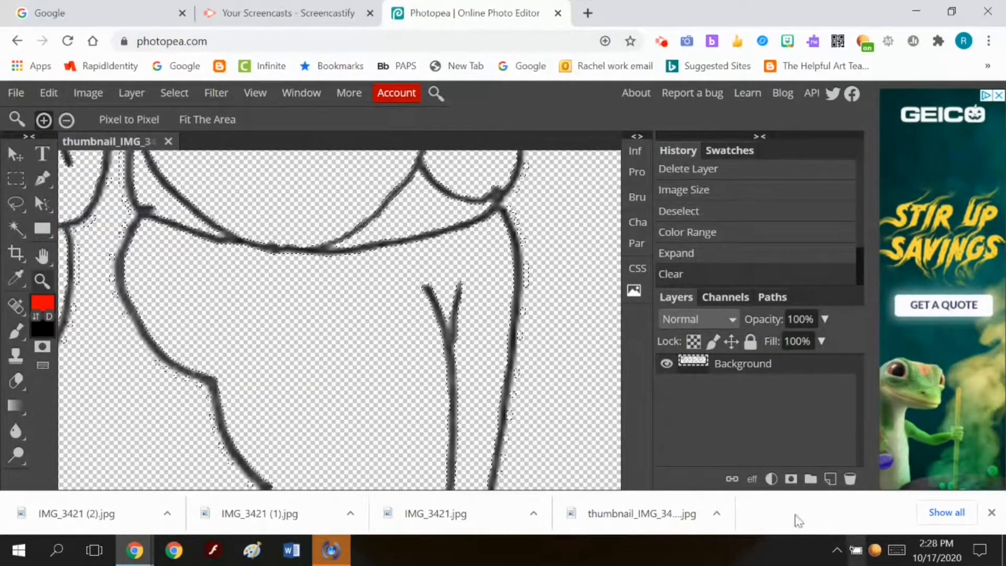
{"action": "left_click", "coordinate": [127, 92]}
{"action": "mouse_move", "coordinate": [212, 118]}
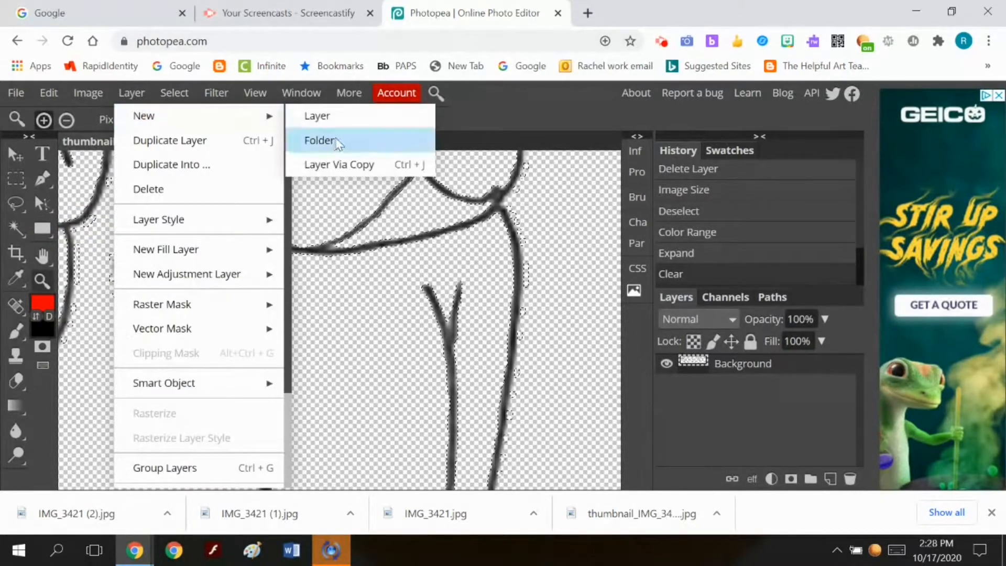
{"action": "left_click", "coordinate": [485, 111]}
{"action": "left_click", "coordinate": [55, 92]}
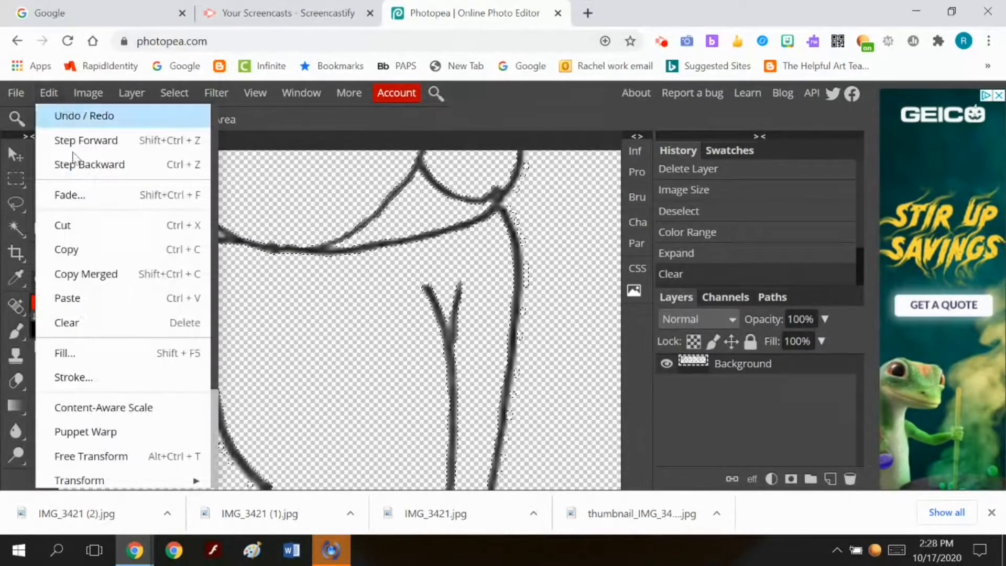
{"action": "left_click", "coordinate": [90, 296]}
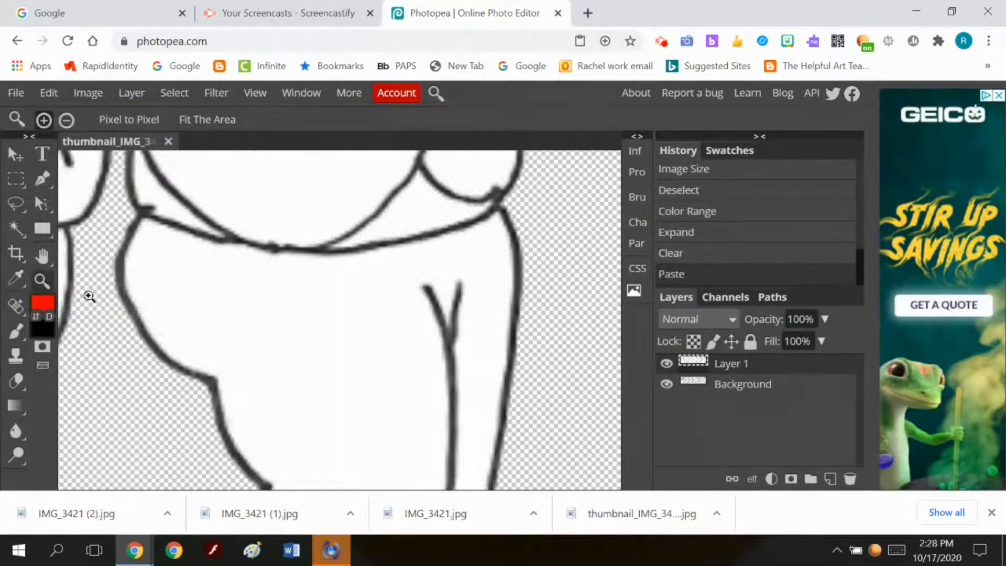
Move Layer 1 with the white fills below the line-art Background layer and hide the Background layer
{"action": "left_click_drag", "start_coordinate": [758, 369], "coordinate": [739, 410]}
{"action": "left_click", "coordinate": [666, 364]}
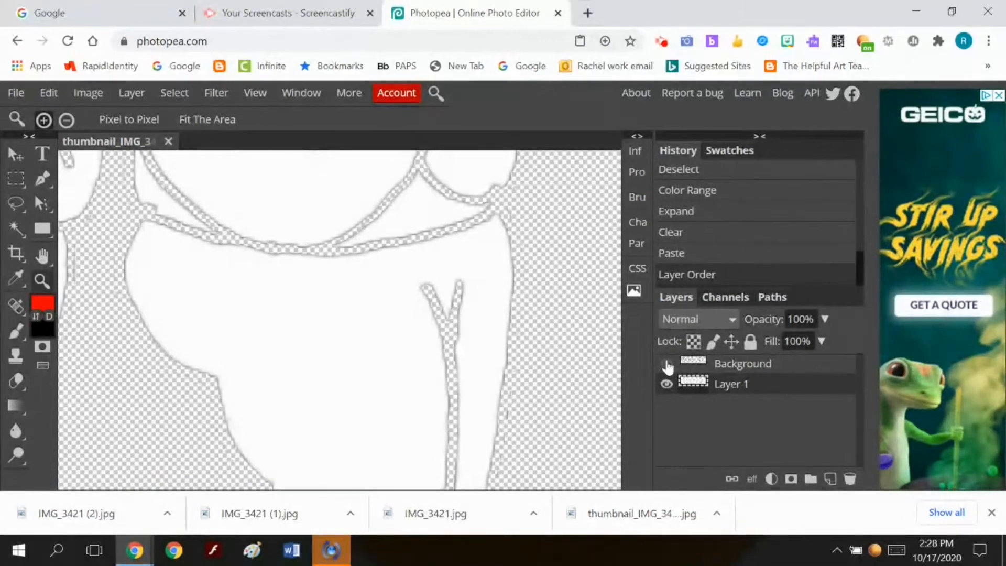
{"action": "left_click", "coordinate": [666, 363]}
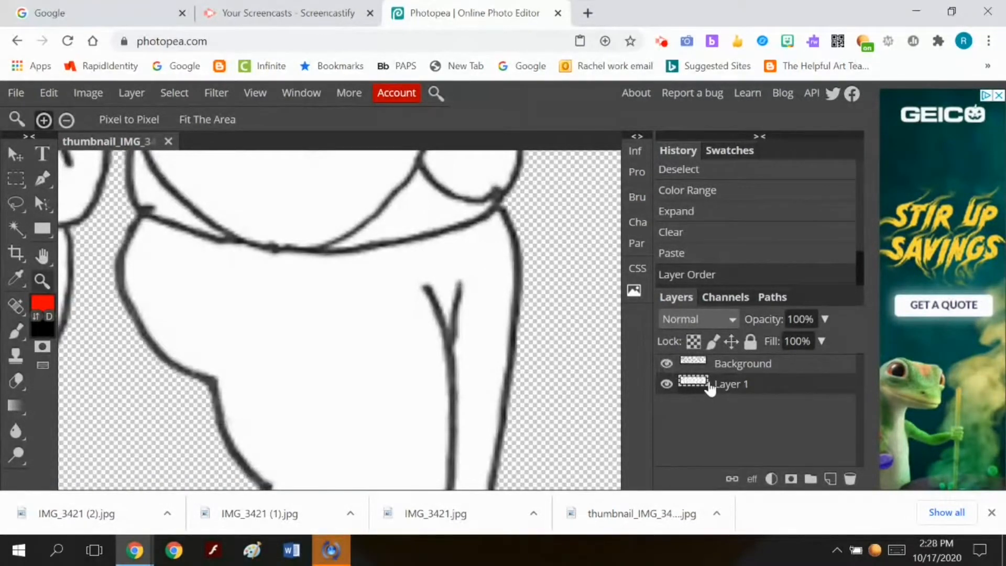
{"action": "left_click", "coordinate": [666, 363]}
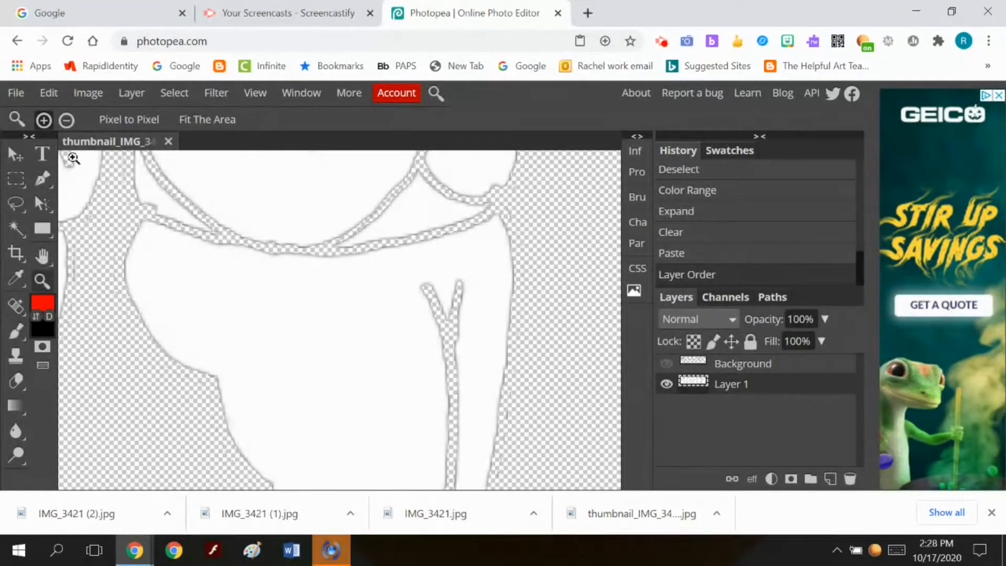
Select the trousers of the first three figures on Layer 1 with the Magic Wand at tolerance 16, contiguous
{"action": "left_click", "coordinate": [67, 120]}
{"action": "left_click", "coordinate": [185, 215]}
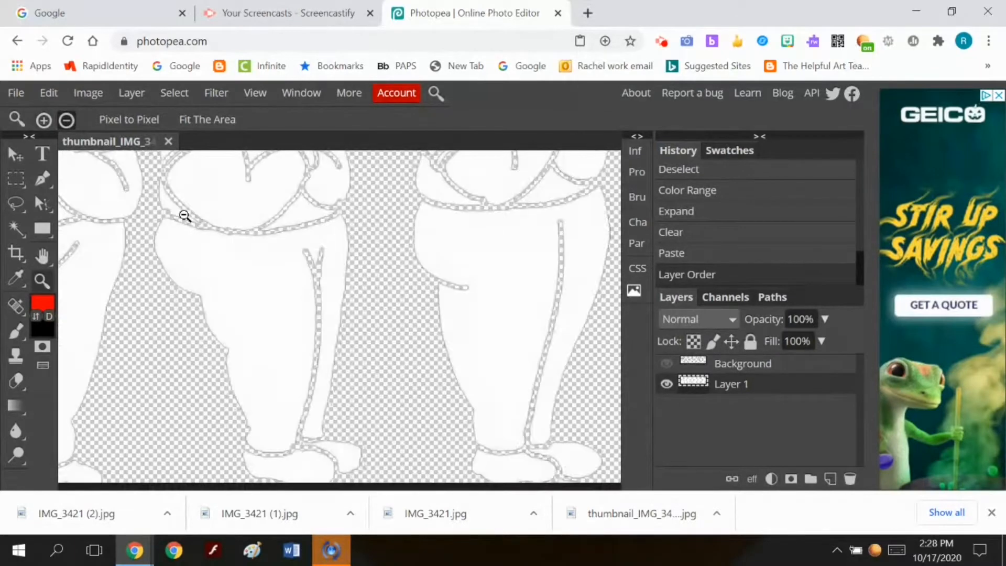
{"action": "left_click", "coordinate": [185, 216]}
{"action": "left_click", "coordinate": [184, 215]}
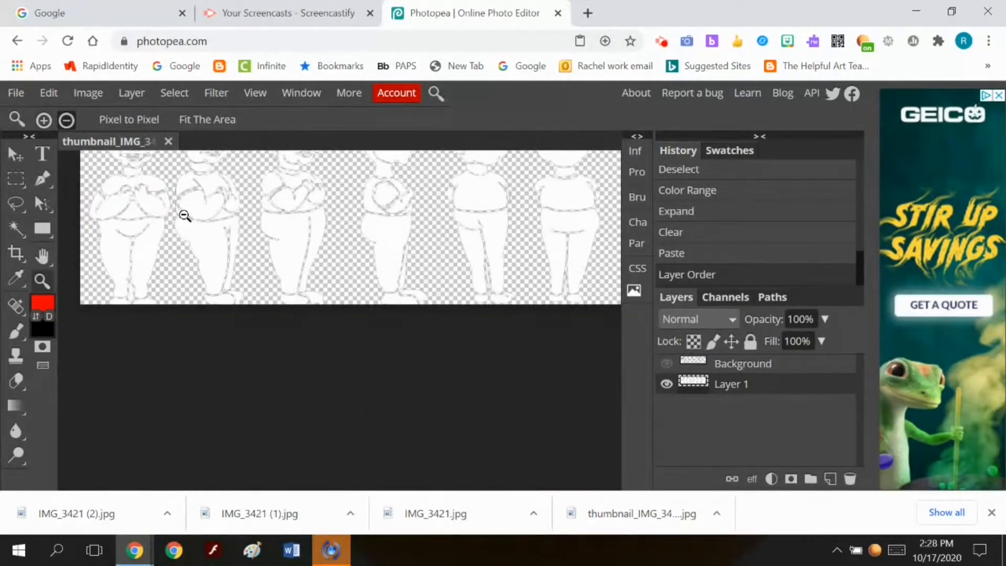
{"action": "scroll", "coordinate": [335, 321], "scroll_direction": "up", "scroll_amount": 2}
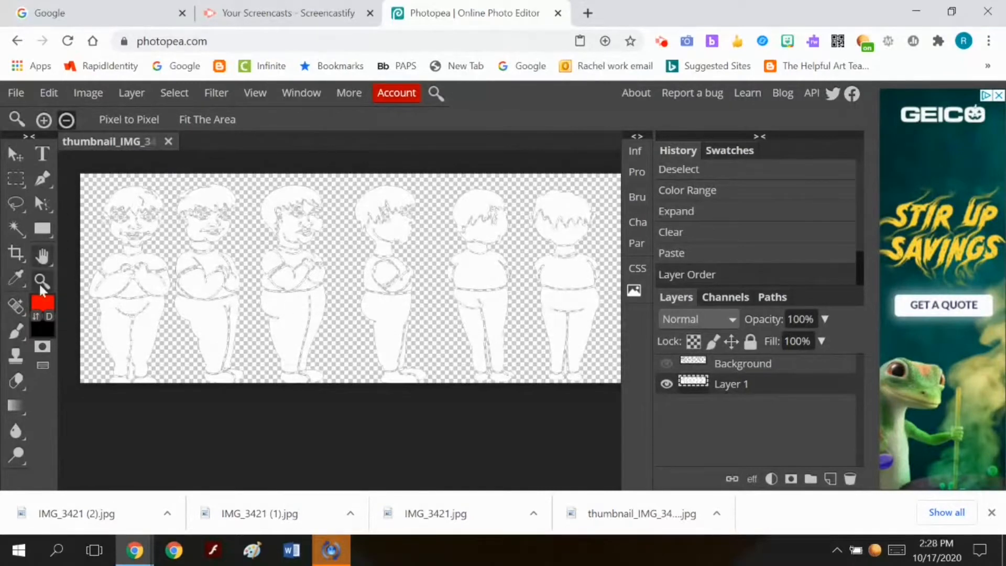
{"action": "left_click", "coordinate": [15, 230]}
{"action": "left_click", "coordinate": [120, 334]}
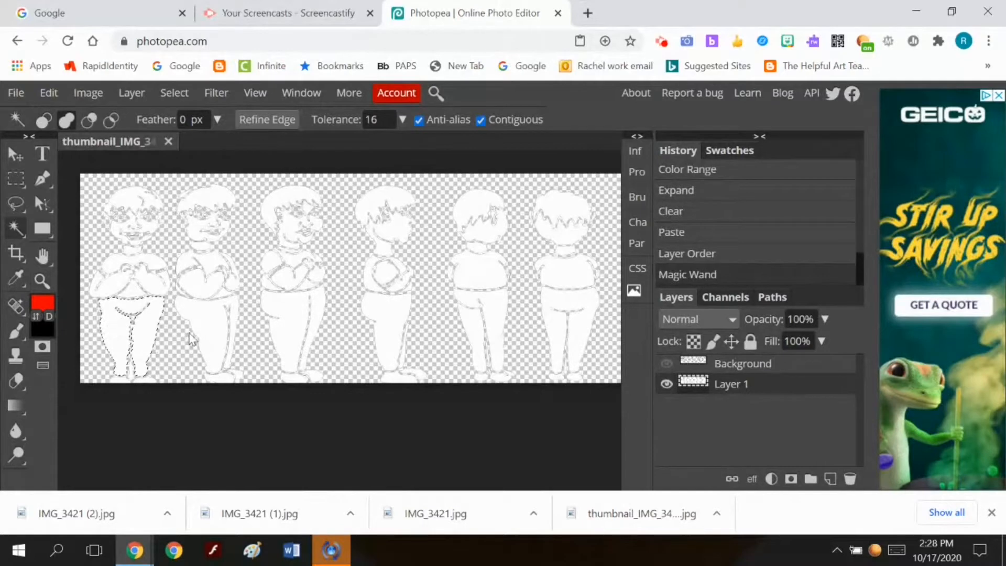
{"action": "left_click", "coordinate": [212, 330], "text": "shift"}
{"action": "left_click", "coordinate": [302, 325], "text": "shift"}
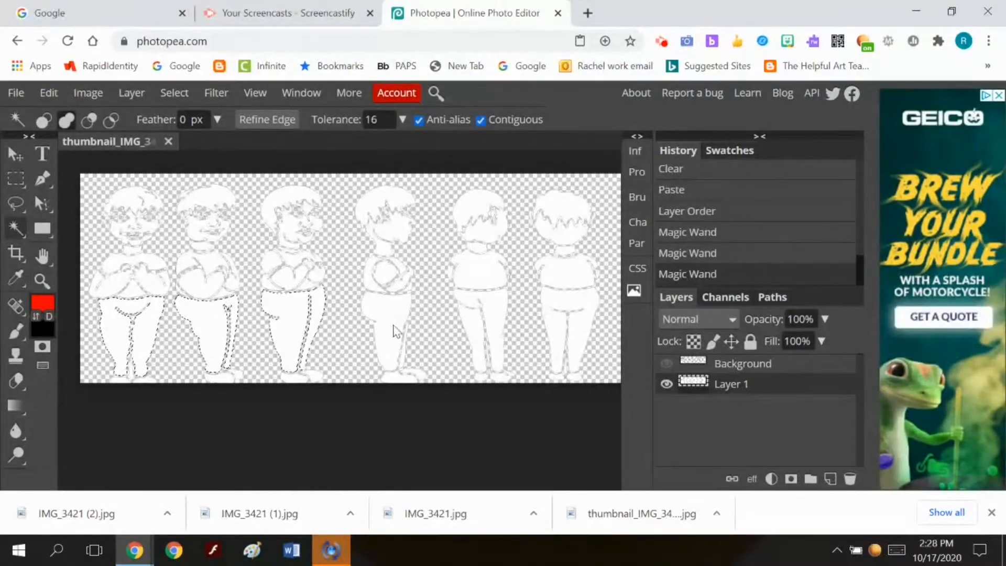
Add both trouser legs of the fourth, fifth and sixth figures to the Magic Wand selection
{"action": "left_click", "coordinate": [393, 327], "text": "shift"}
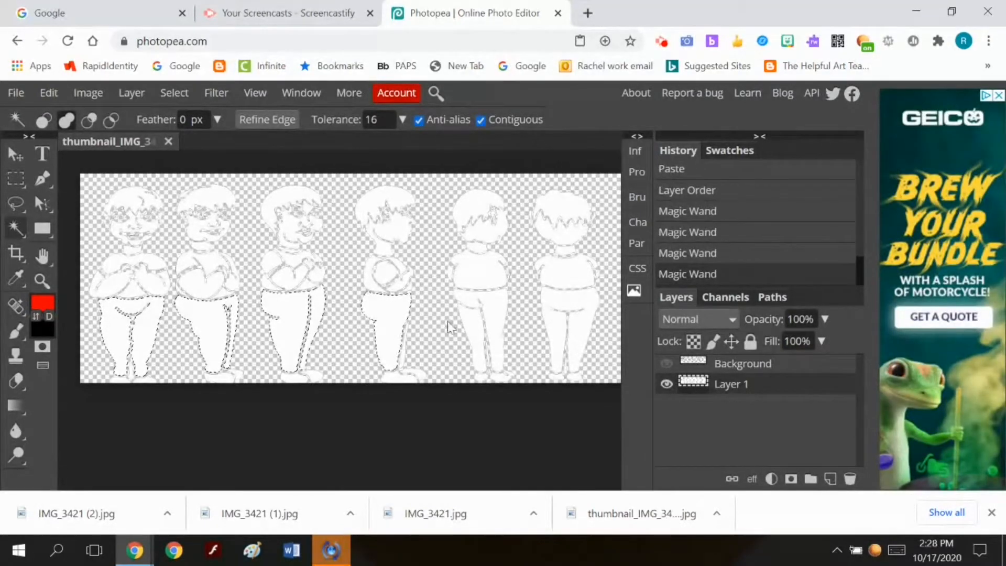
{"action": "left_click", "coordinate": [406, 367], "text": "shift"}
{"action": "left_click", "coordinate": [498, 321], "text": "shift"}
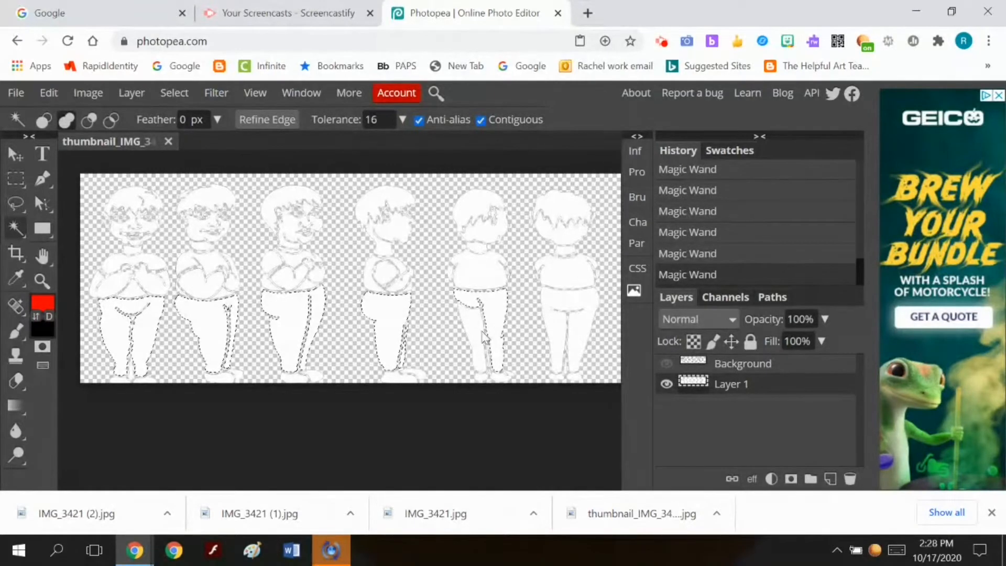
{"action": "left_click", "coordinate": [491, 342], "text": "shift"}
{"action": "left_click", "coordinate": [556, 332], "text": "shift"}
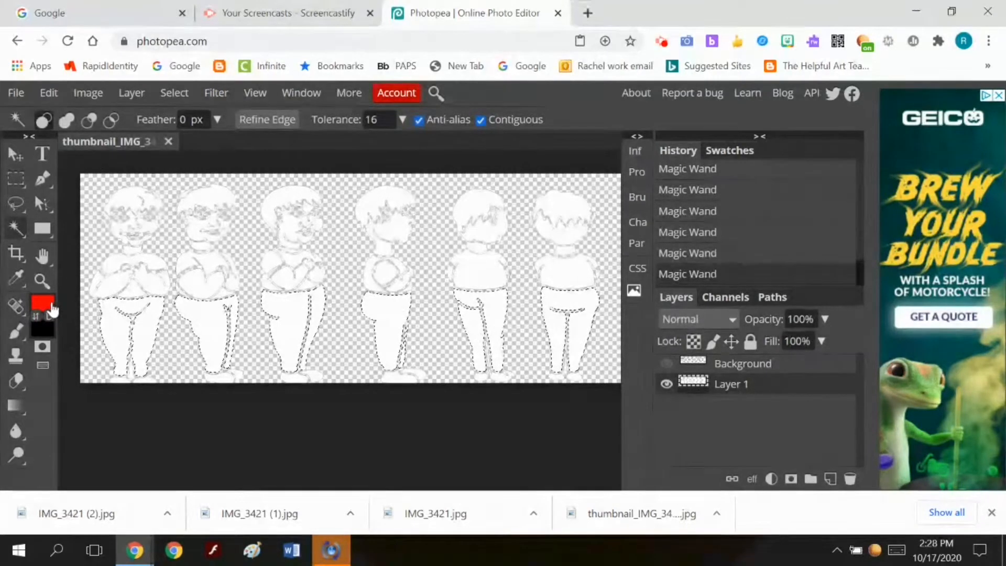
Set the foreground colour to bright blue, hex 0047ff
{"action": "left_click", "coordinate": [42, 302]}
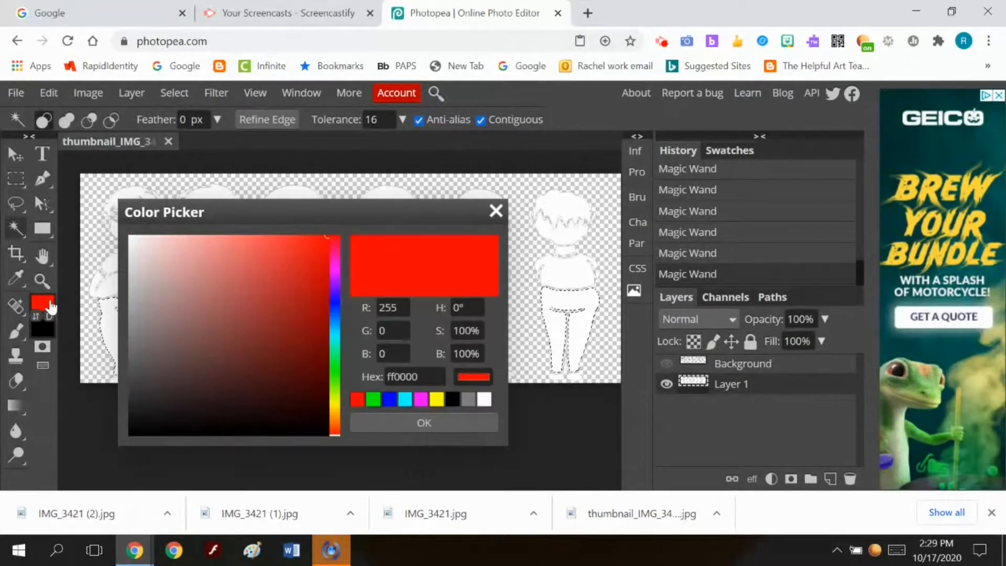
{"action": "left_click", "coordinate": [335, 310]}
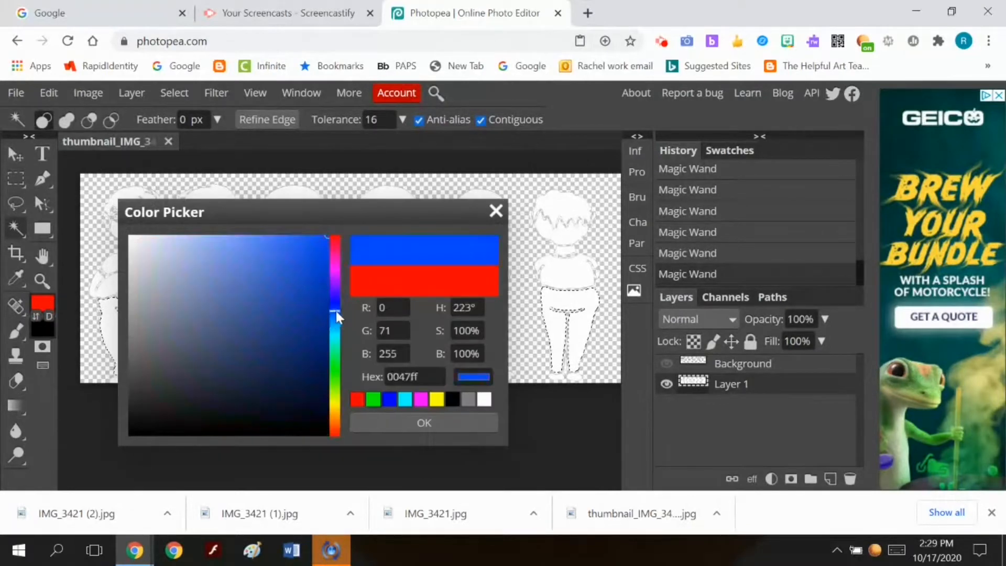
{"action": "left_click", "coordinate": [399, 425]}
Fill the selected trousers with the foreground colour in Normal blend mode at 100% opacity
{"action": "left_click", "coordinate": [55, 92]}
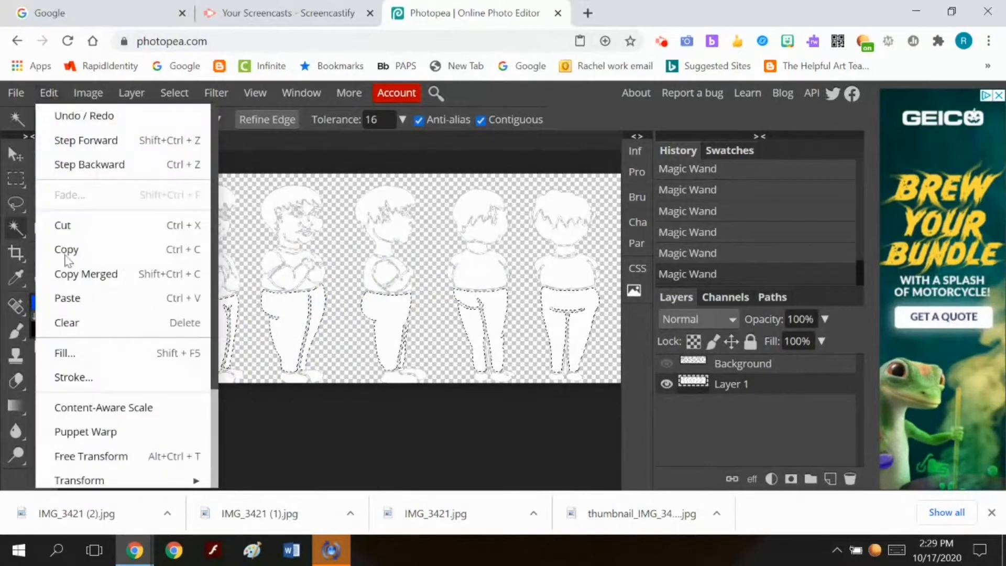
{"action": "left_click", "coordinate": [76, 352]}
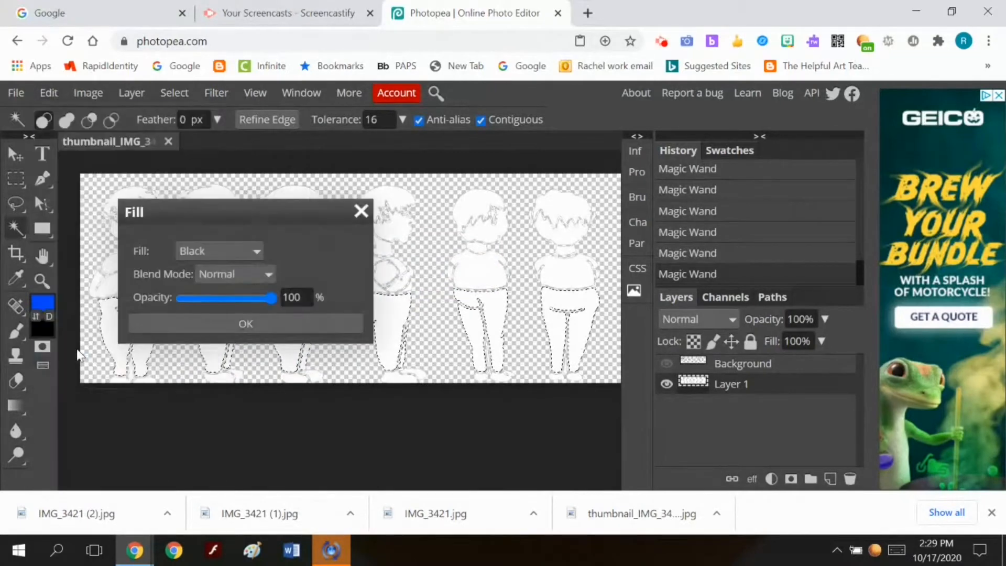
{"action": "left_click", "coordinate": [248, 251]}
{"action": "left_click", "coordinate": [235, 265]}
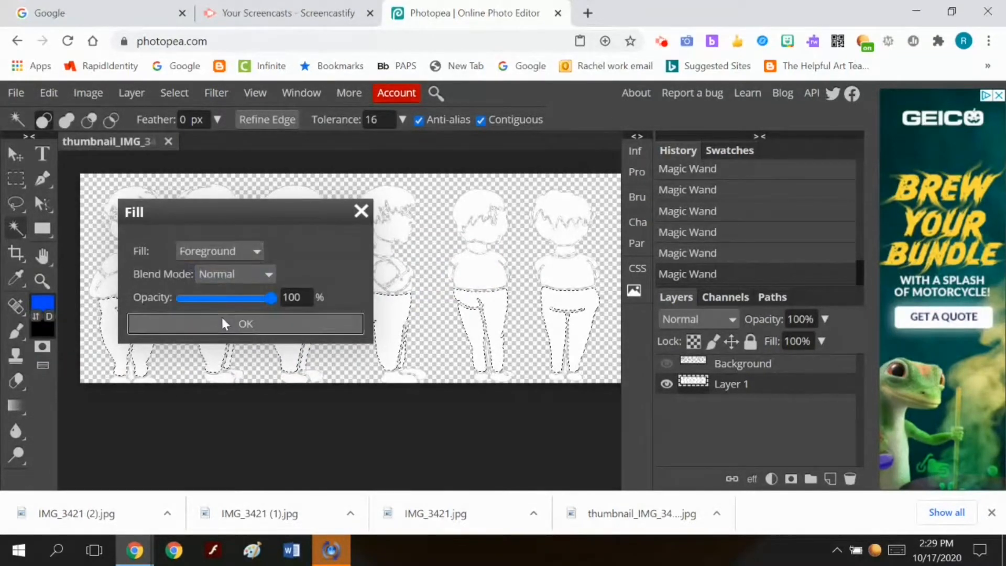
{"action": "left_click", "coordinate": [224, 323]}
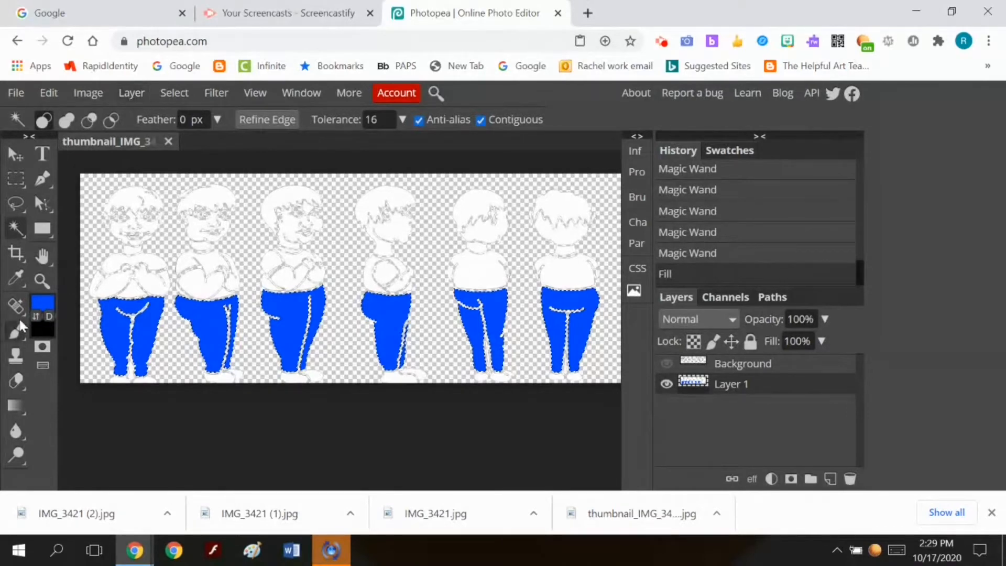
Change the foreground colour to a darker blue, hex 0230a8, for shading the trousers
{"action": "left_click", "coordinate": [50, 306]}
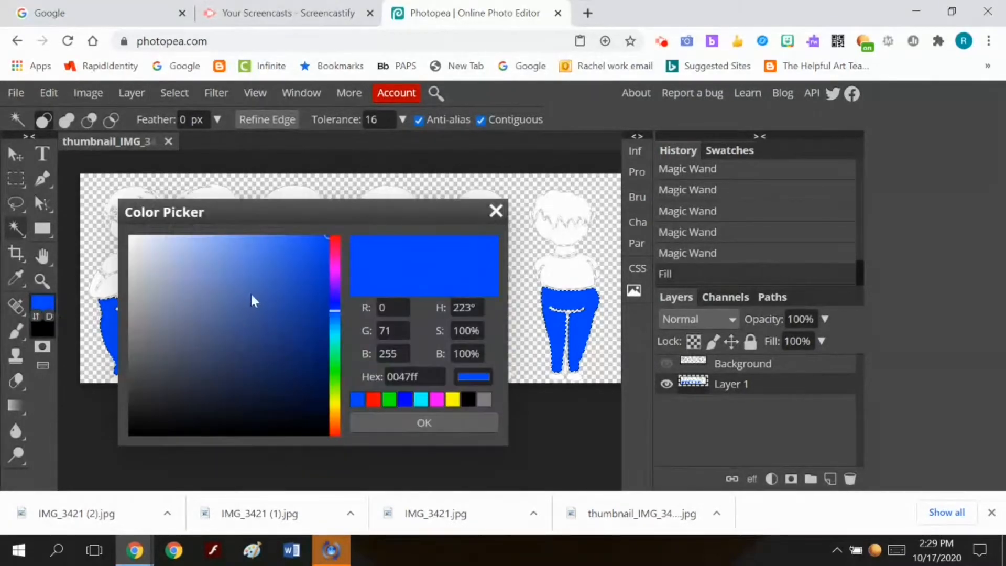
{"action": "left_click", "coordinate": [324, 304]}
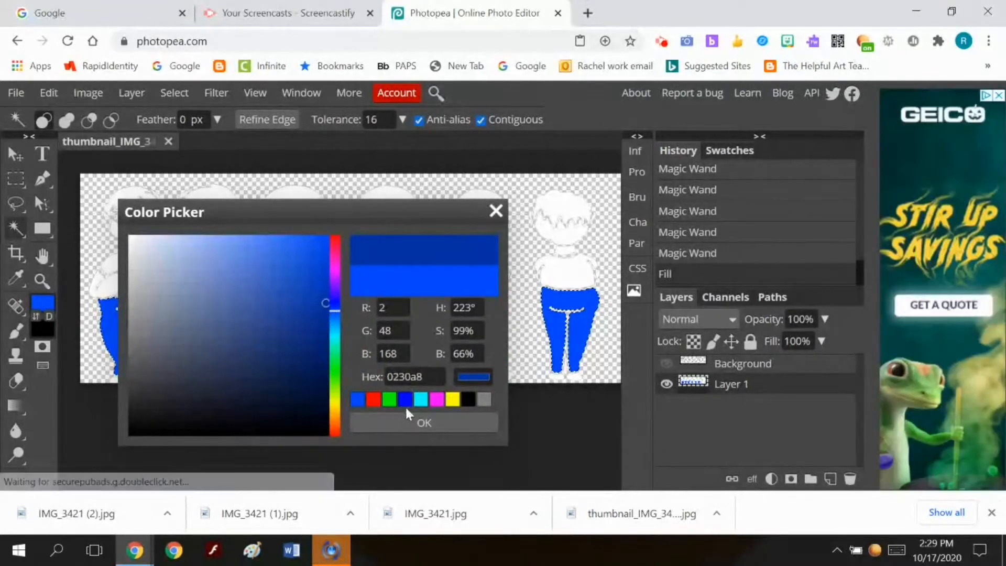
{"action": "left_click", "coordinate": [418, 422]}
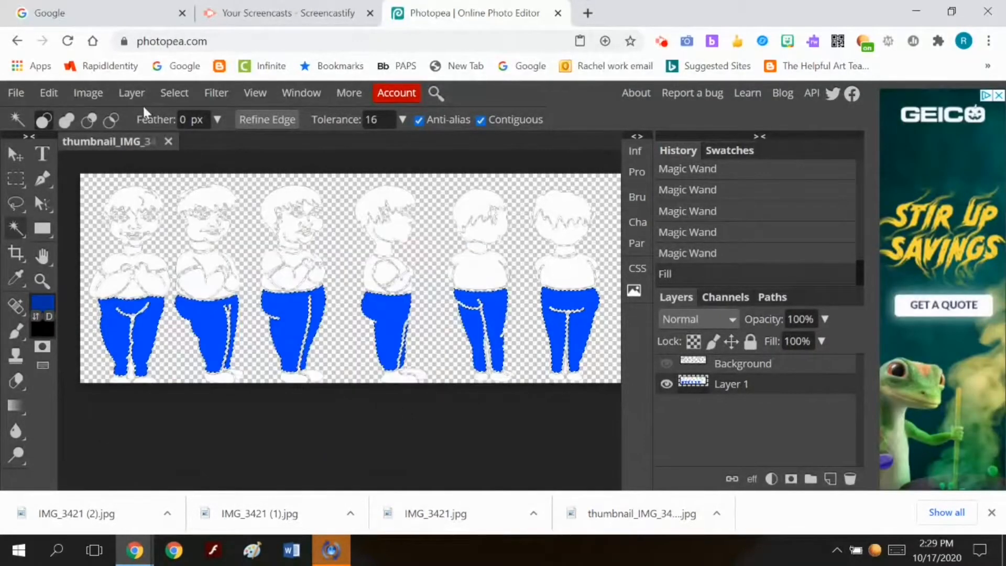
Set up a soft Brush with a size of about 151 px and 0% hardness
{"action": "left_click", "coordinate": [18, 335]}
{"action": "left_click", "coordinate": [49, 120]}
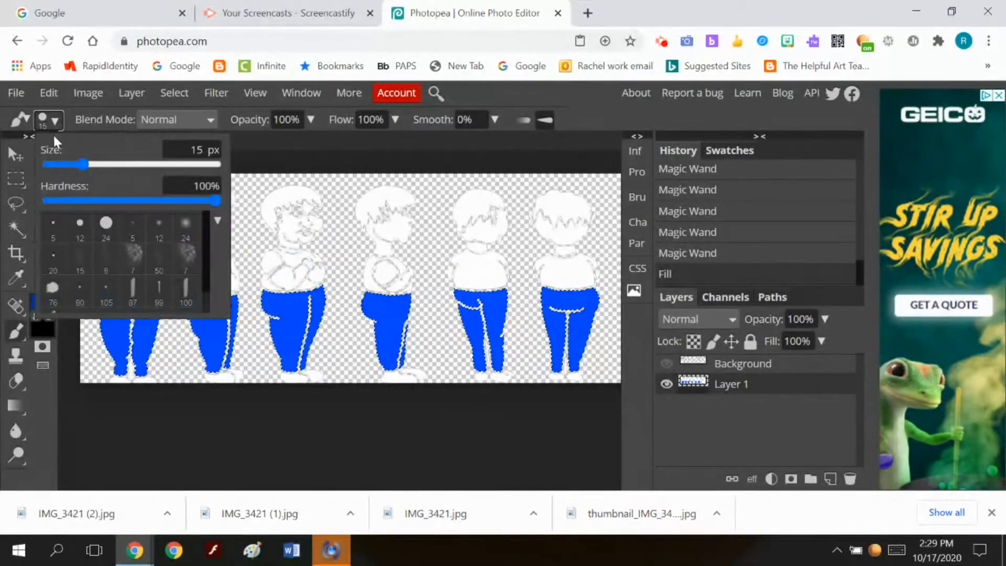
{"action": "left_click_drag", "start_coordinate": [87, 172], "coordinate": [107, 165]}
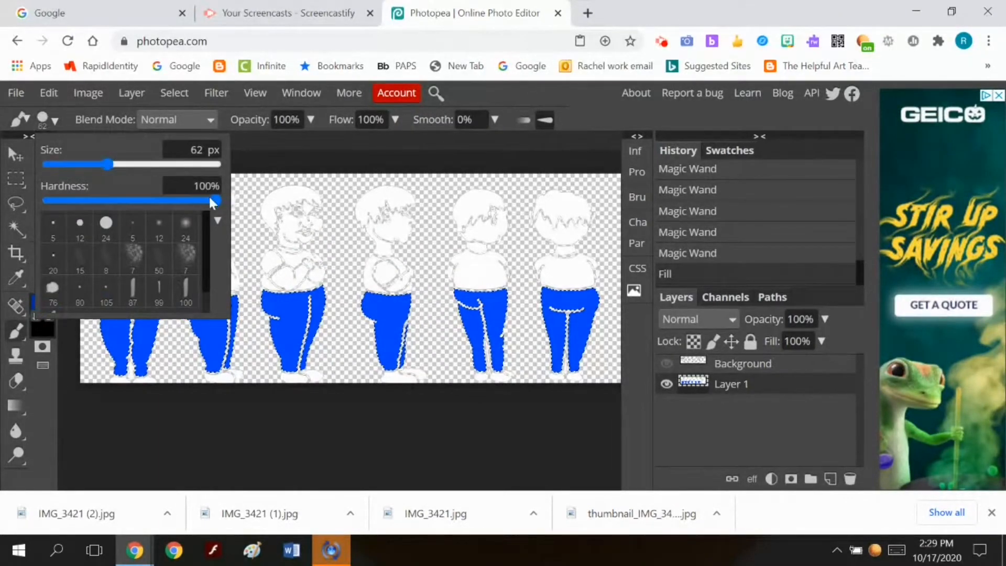
{"action": "left_click_drag", "start_coordinate": [216, 201], "coordinate": [38, 200]}
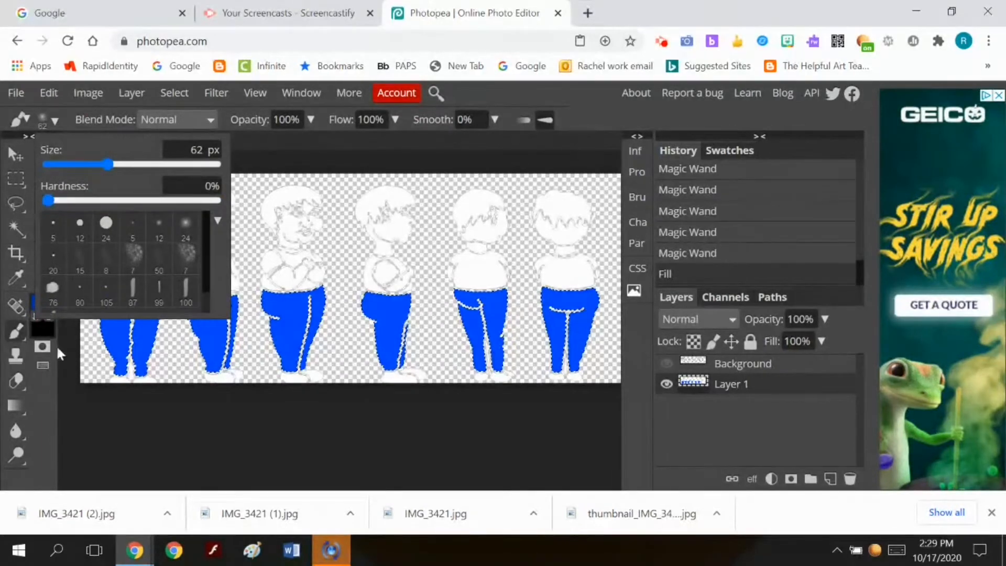
{"action": "left_click_drag", "start_coordinate": [108, 164], "coordinate": [130, 165]}
{"action": "left_click", "coordinate": [158, 429]}
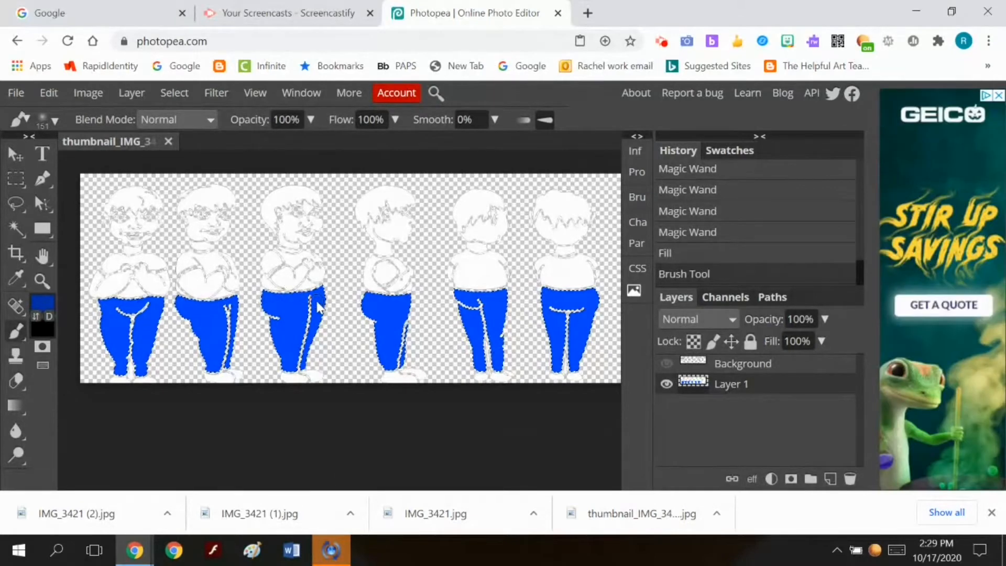
Paint broad dark-blue shadows along the legs inside the selected trousers of all the figures
{"action": "left_click_drag", "start_coordinate": [319, 306], "coordinate": [299, 379]}
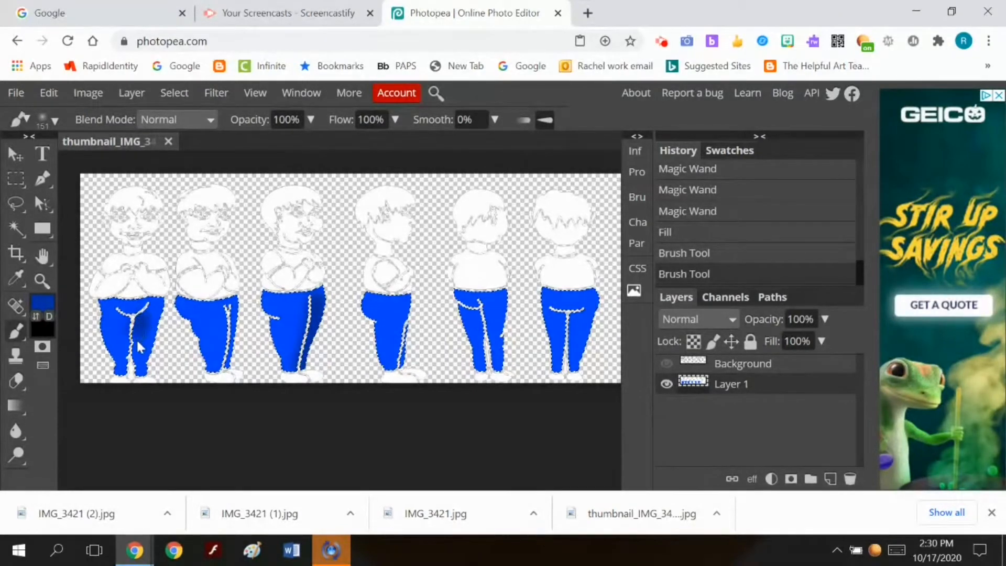
{"action": "mouse_move", "coordinate": [142, 369]}
{"action": "left_mouse_down"}
{"action": "mouse_move", "coordinate": [123, 319]}
{"action": "mouse_move", "coordinate": [137, 371]}
{"action": "left_mouse_up"}
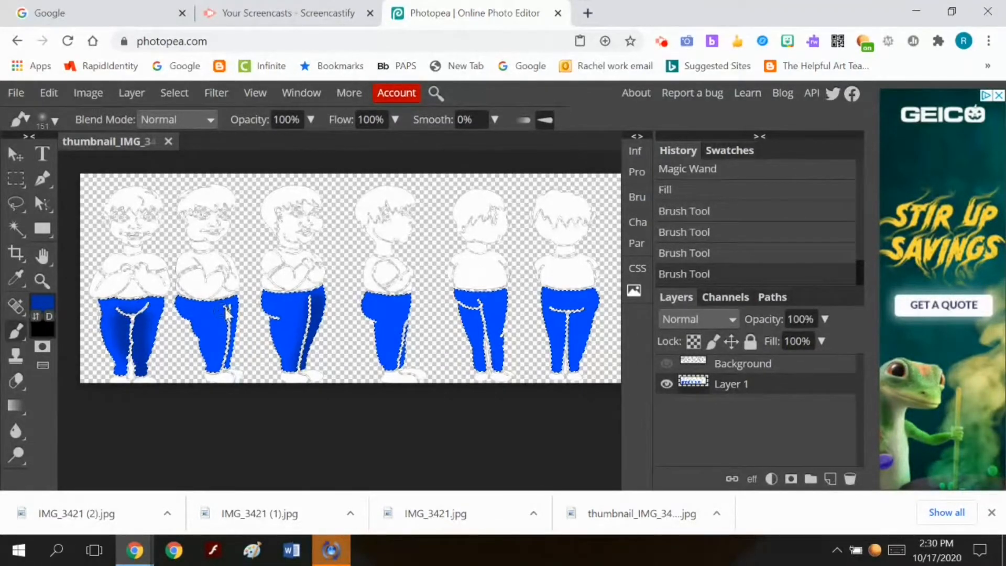
{"action": "left_click_drag", "start_coordinate": [238, 314], "coordinate": [231, 377]}
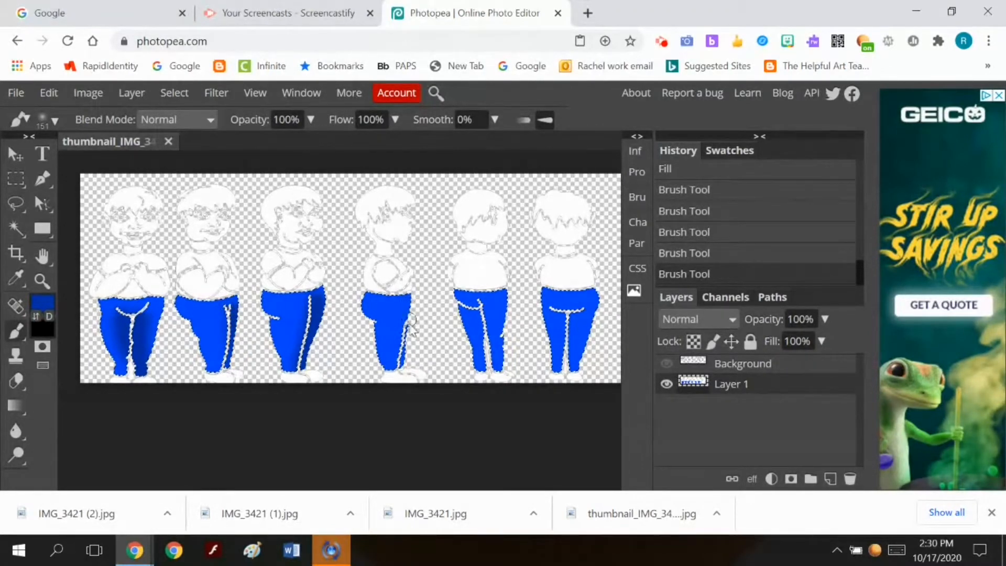
{"action": "left_click_drag", "start_coordinate": [406, 335], "coordinate": [410, 370]}
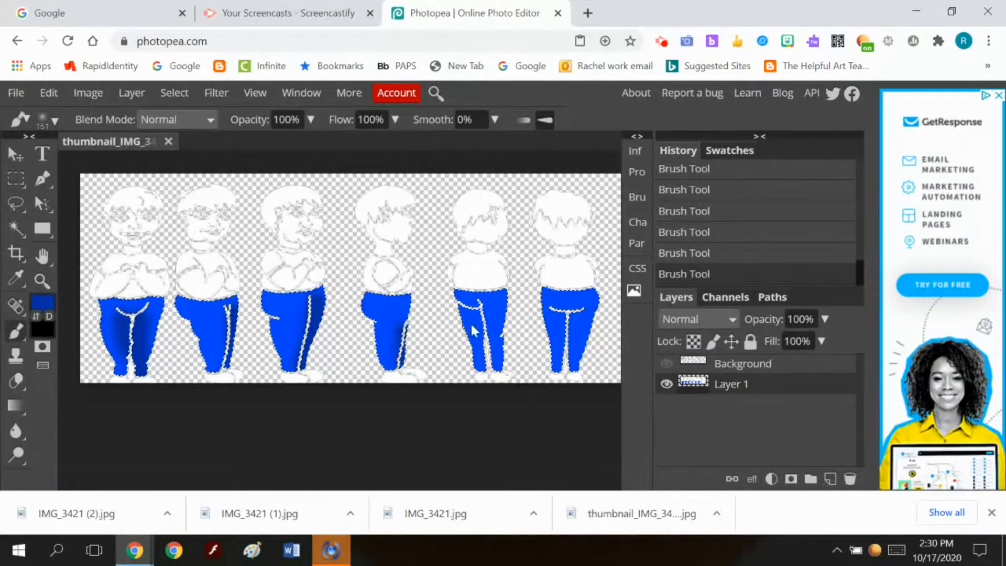
{"action": "left_click_drag", "start_coordinate": [477, 315], "coordinate": [485, 369]}
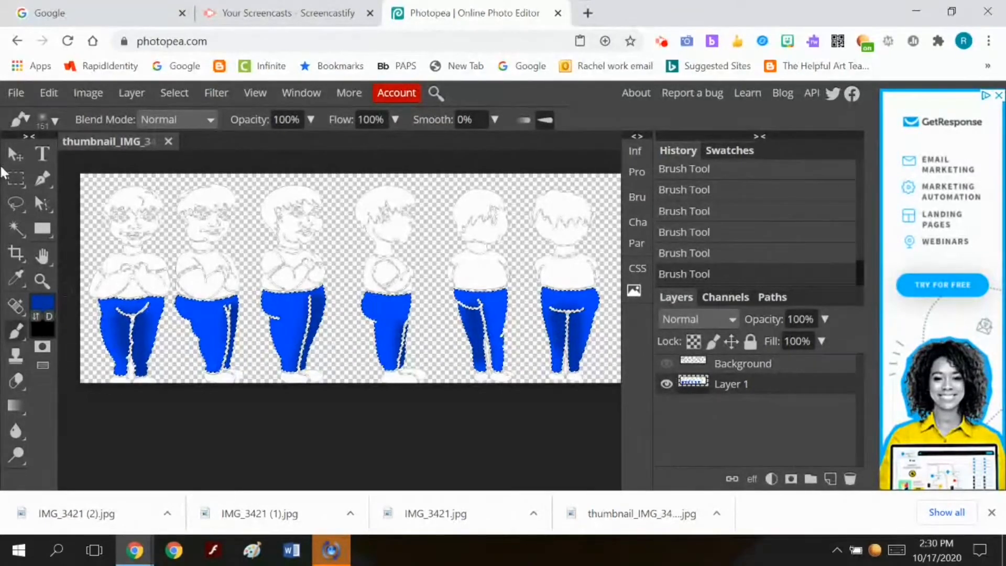
Reduce the brush size to 52 px and paint small fold shadows on the second, third and fourth figures' trousers
{"action": "left_click", "coordinate": [41, 281]}
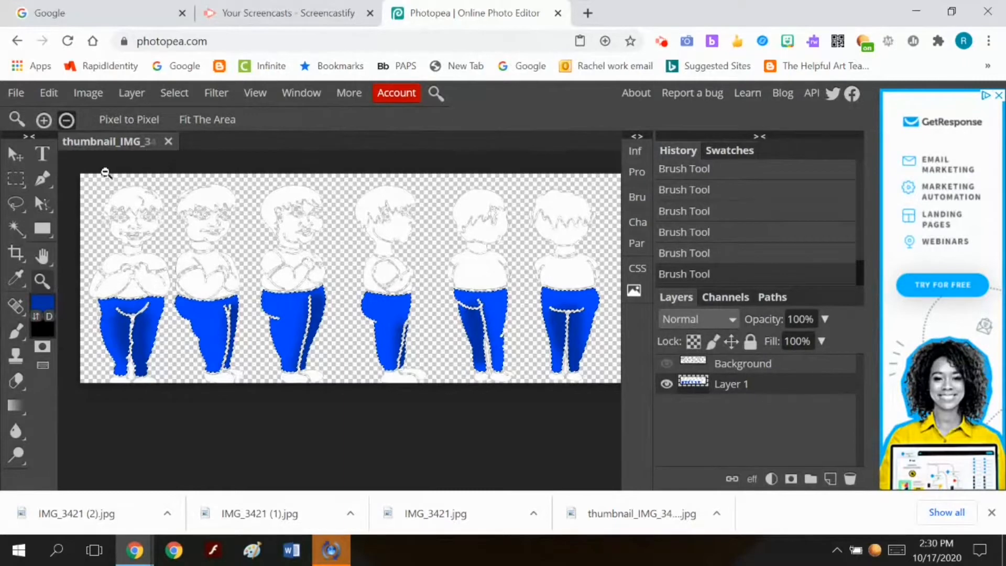
{"action": "left_click", "coordinate": [180, 296]}
{"action": "left_click", "coordinate": [180, 297]}
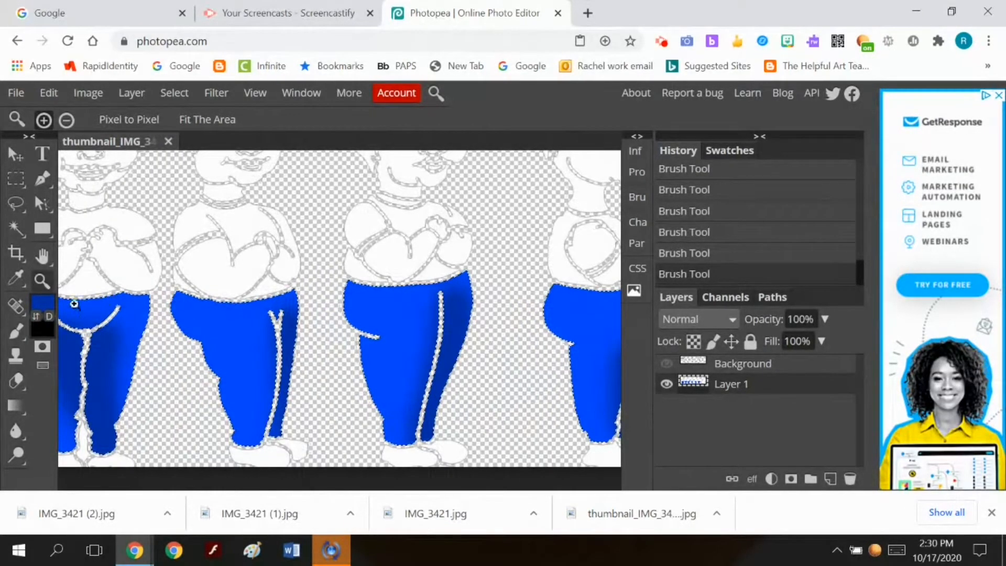
{"action": "left_click", "coordinate": [15, 330]}
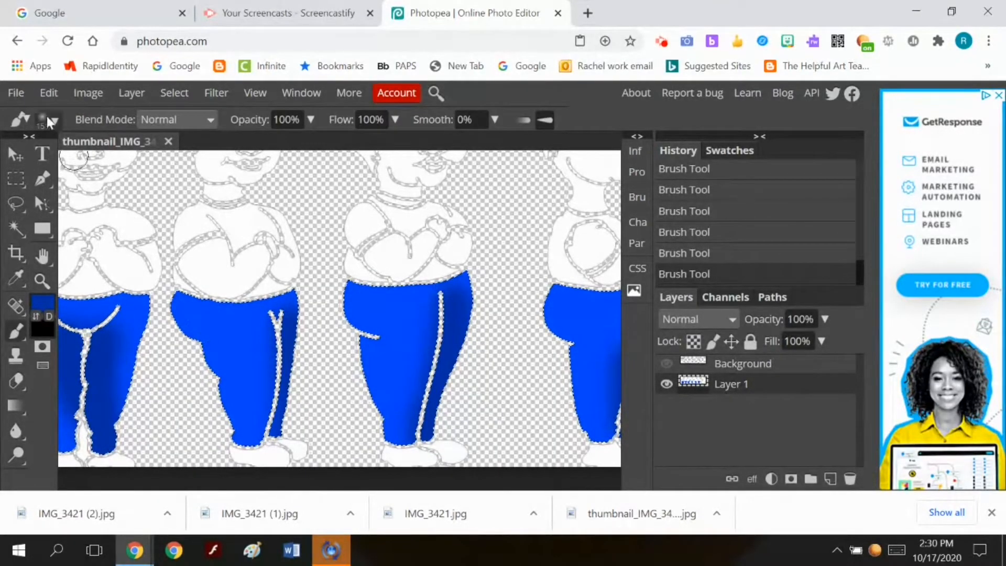
{"action": "left_click", "coordinate": [50, 120]}
{"action": "left_click", "coordinate": [89, 165]}
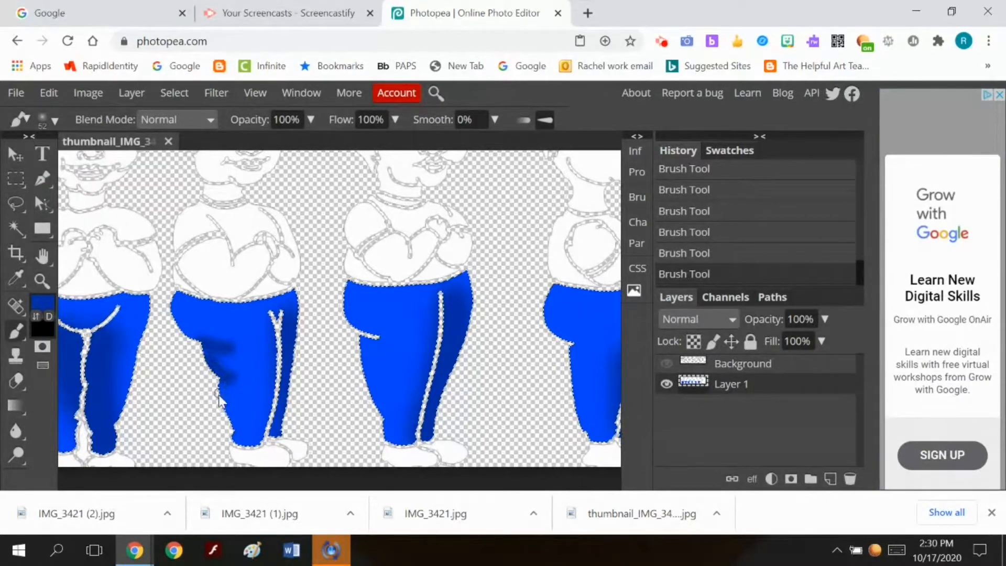
{"action": "left_click_drag", "start_coordinate": [220, 432], "coordinate": [230, 434]}
{"action": "left_click_drag", "start_coordinate": [381, 421], "coordinate": [401, 414]}
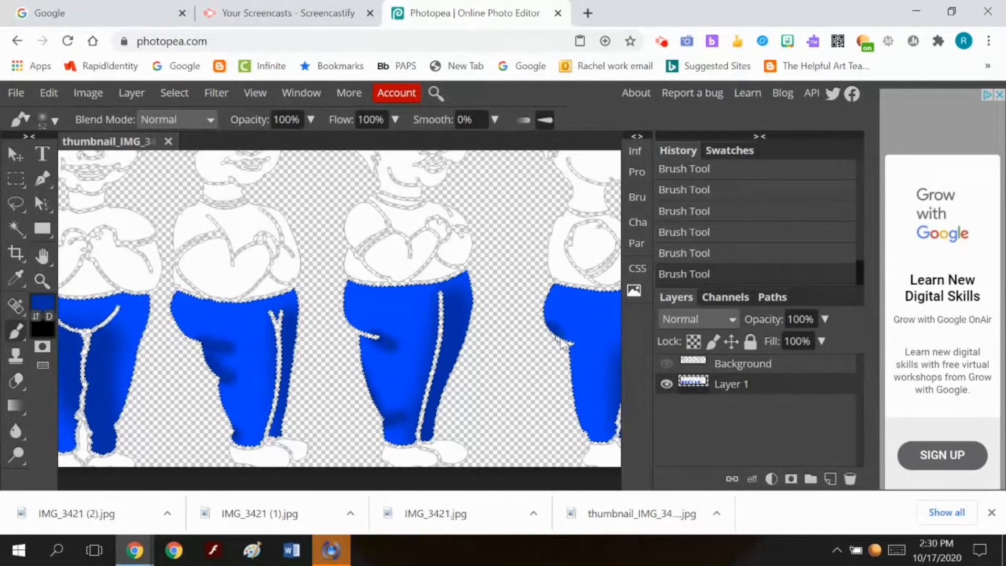
Add fold shadows to the outer thigh of the first figure's trousers and to the trousers of the back-view figures
{"action": "key", "text": "h"}
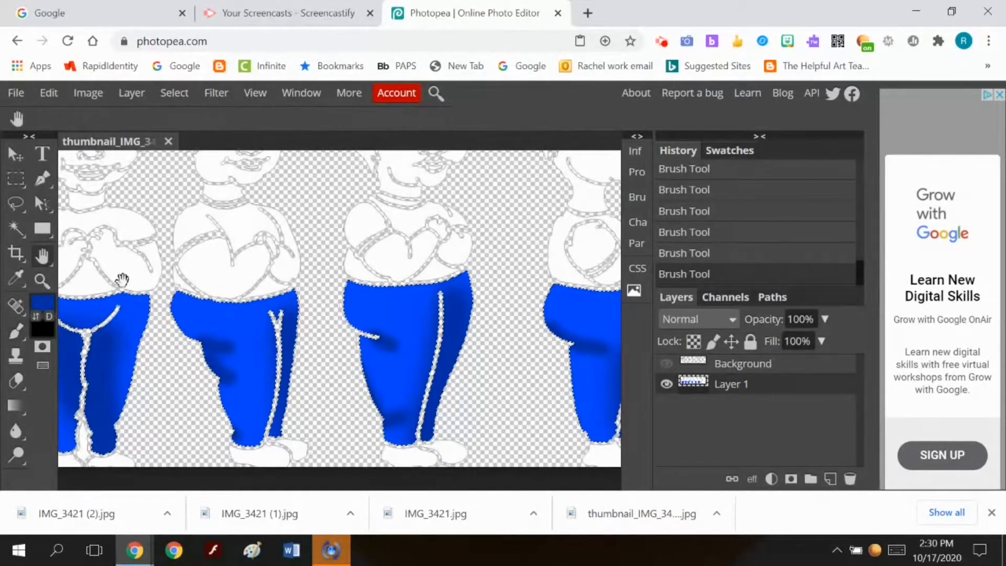
{"action": "left_click_drag", "start_coordinate": [121, 279], "coordinate": [332, 263]}
{"action": "key", "text": "b"}
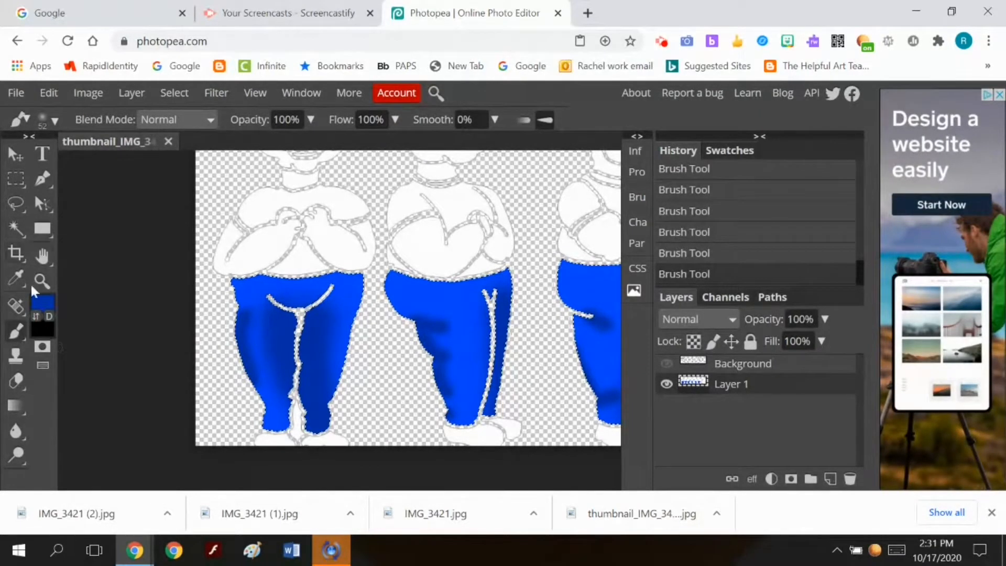
{"action": "left_click", "coordinate": [42, 256]}
{"action": "left_click_drag", "start_coordinate": [442, 317], "coordinate": [137, 312]}
{"action": "left_click_drag", "start_coordinate": [460, 355], "coordinate": [87, 386]}
{"action": "left_click", "coordinate": [16, 331]}
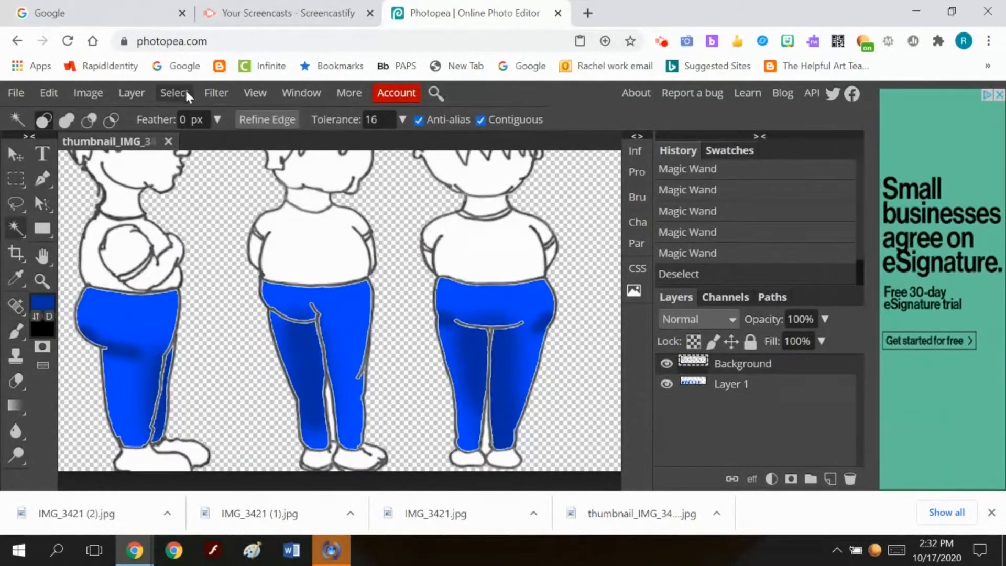
{"action": "left_click", "coordinate": [174, 92]}
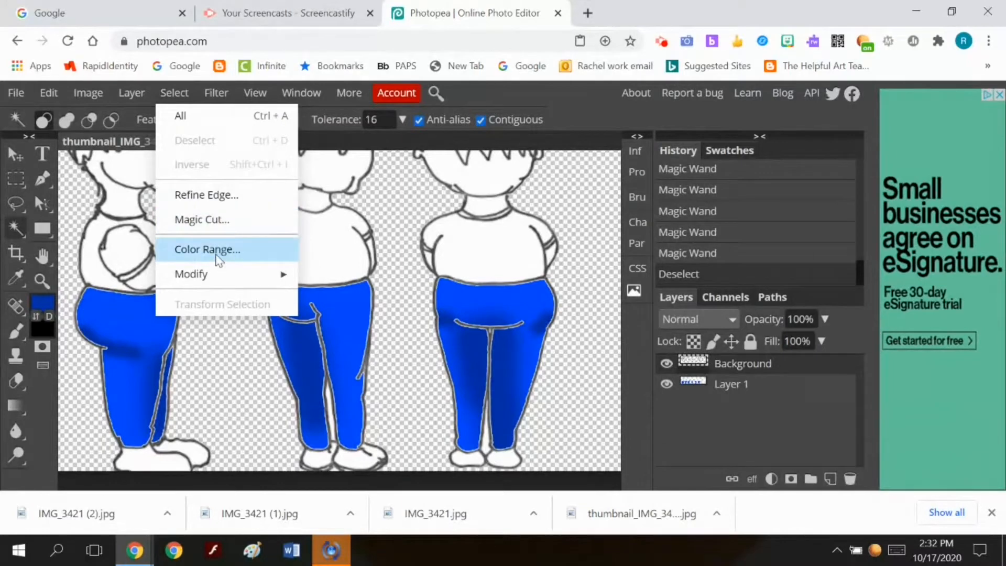
{"action": "left_click", "coordinate": [217, 251]}
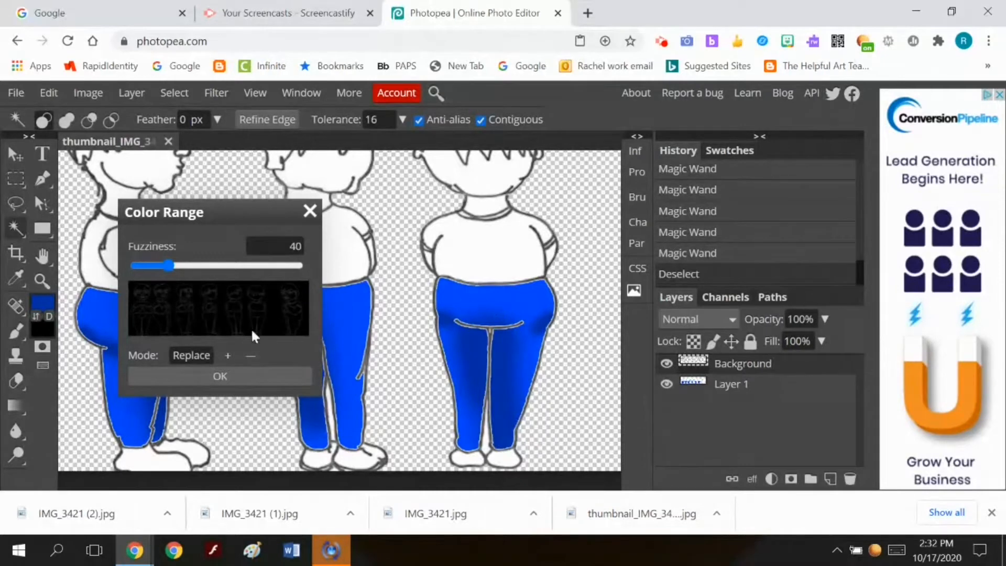
{"action": "left_click_drag", "start_coordinate": [169, 264], "coordinate": [121, 259]}
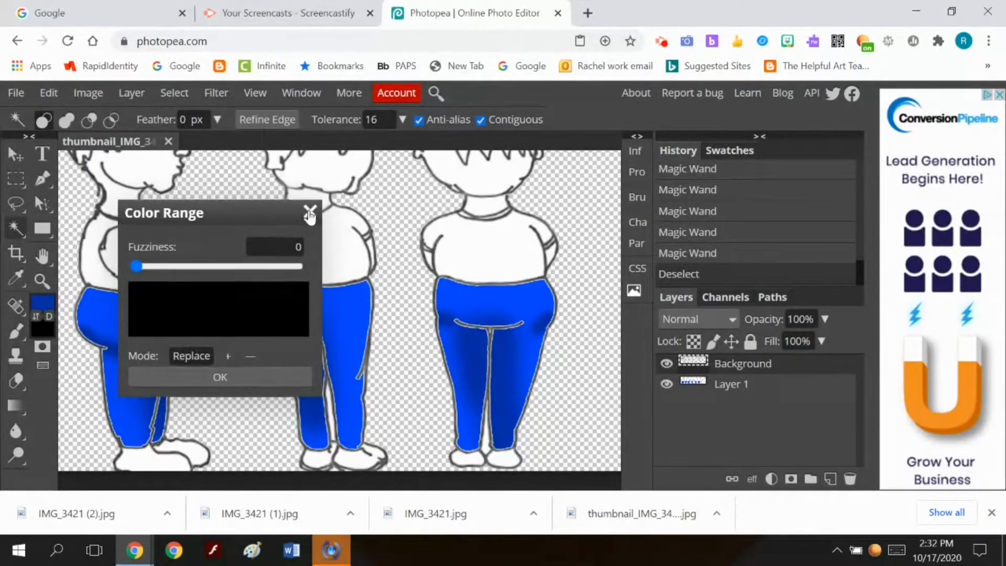
{"action": "left_click", "coordinate": [310, 211]}
Select the dark line art on the Background layer using Color Range with a fuzziness of 139
{"action": "left_click", "coordinate": [42, 280]}
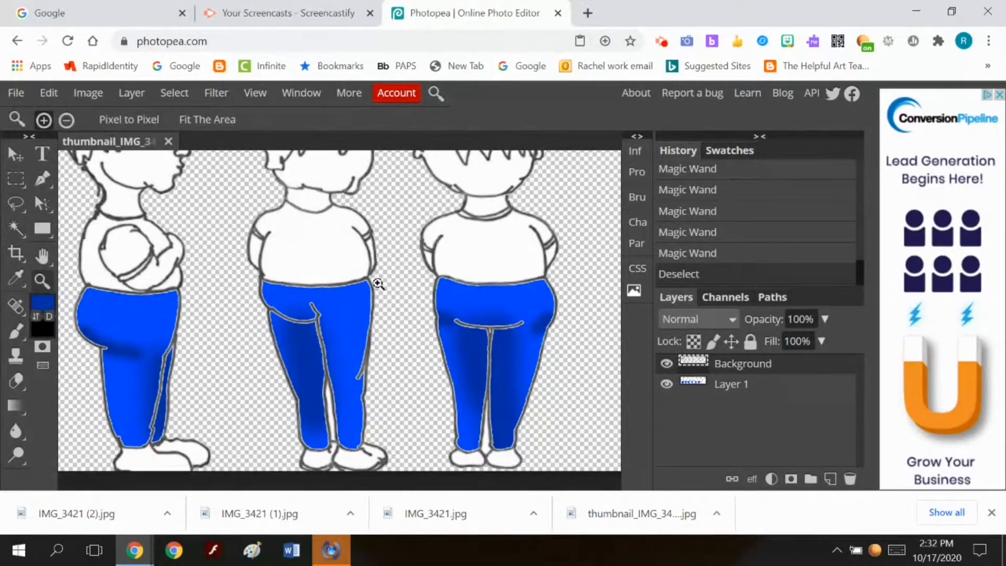
{"action": "left_click", "coordinate": [379, 285]}
{"action": "left_click", "coordinate": [514, 290]}
{"action": "left_click", "coordinate": [514, 289]}
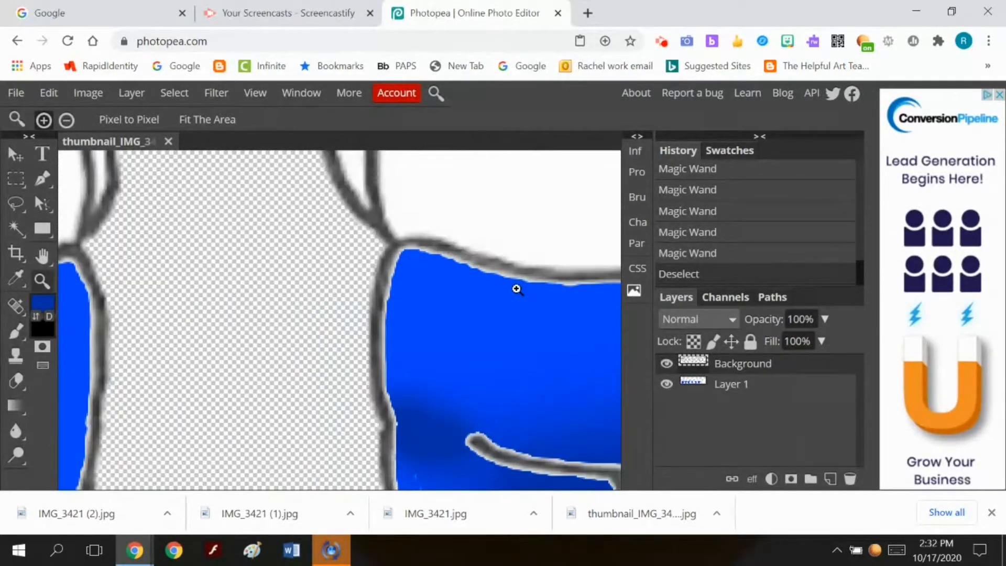
{"action": "left_click", "coordinate": [516, 288]}
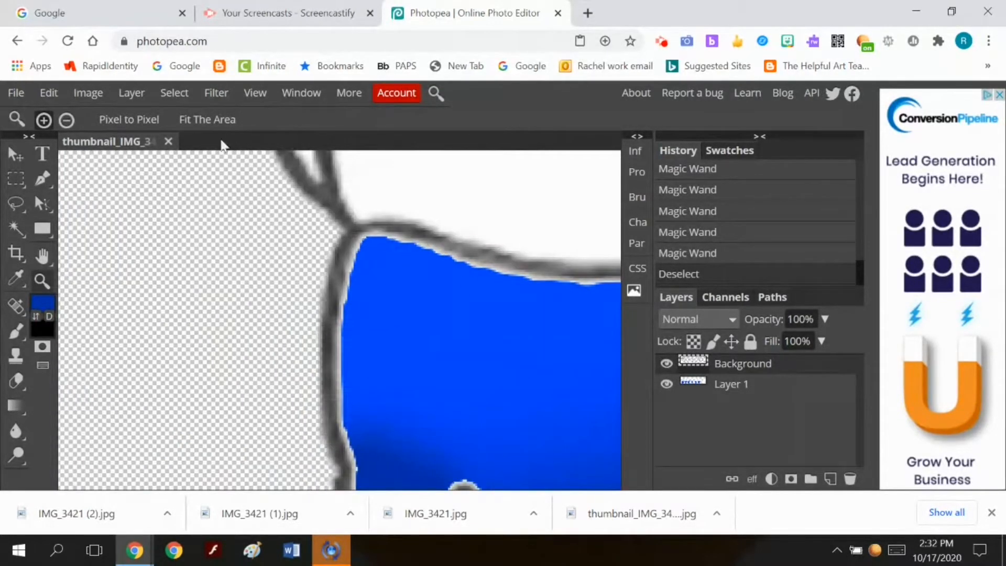
{"action": "left_click", "coordinate": [174, 94]}
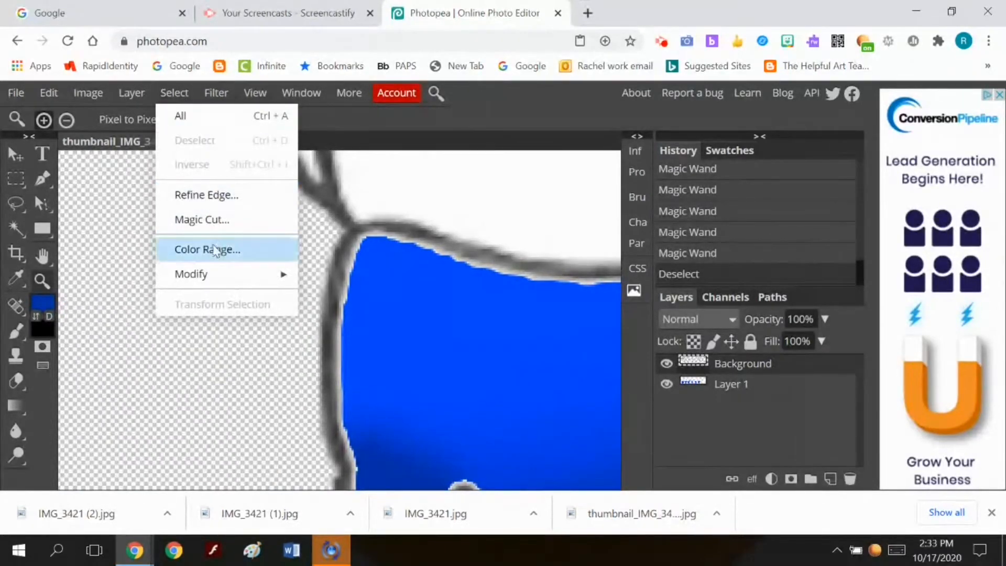
{"action": "left_click", "coordinate": [217, 251]}
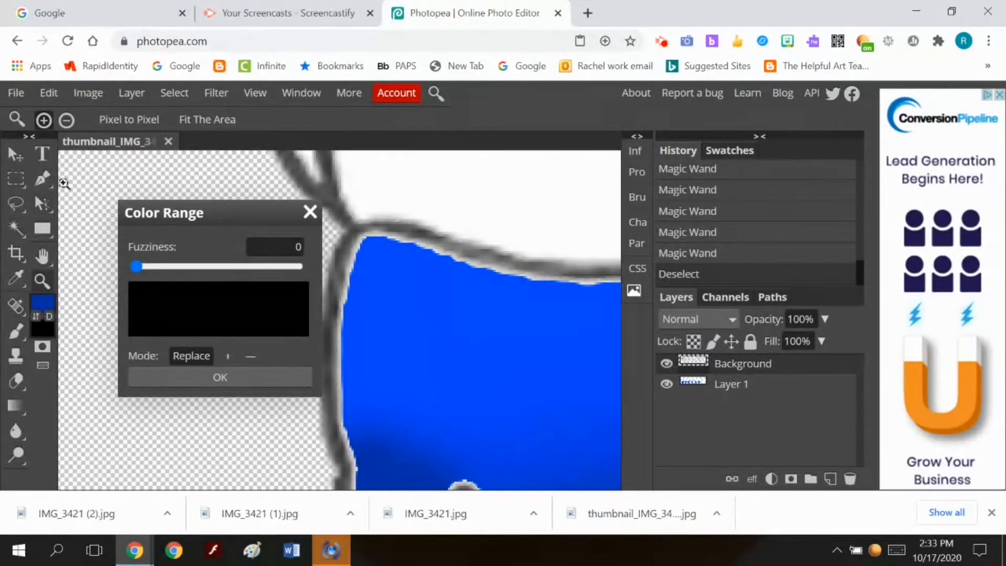
{"action": "left_click", "coordinate": [16, 154]}
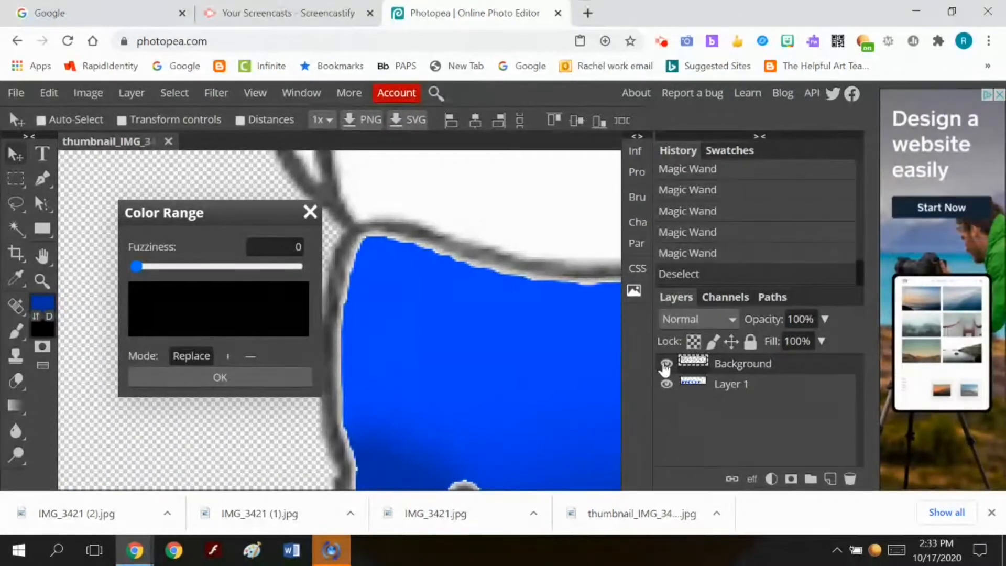
{"action": "left_click", "coordinate": [666, 364]}
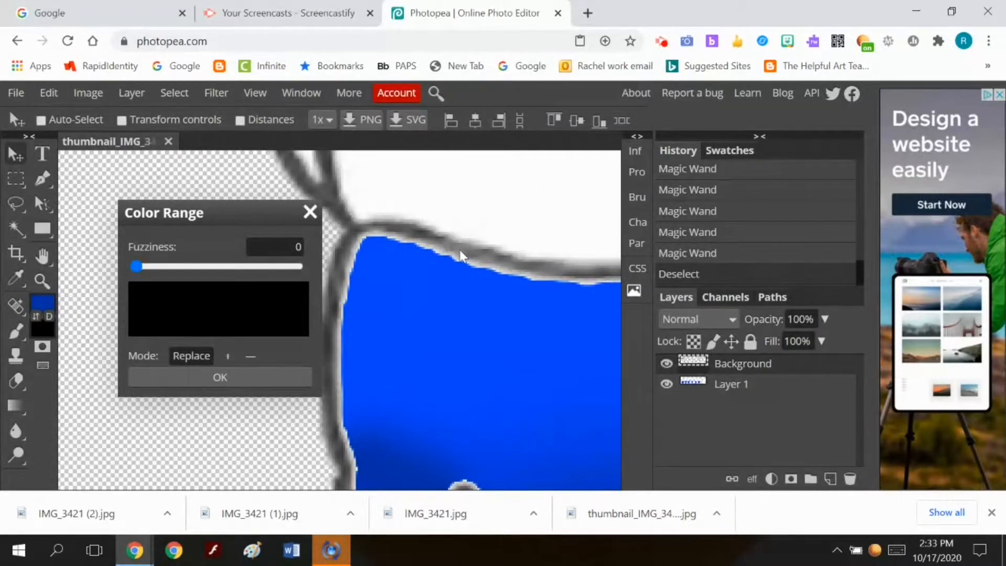
{"action": "left_click_drag", "start_coordinate": [135, 265], "coordinate": [239, 267]}
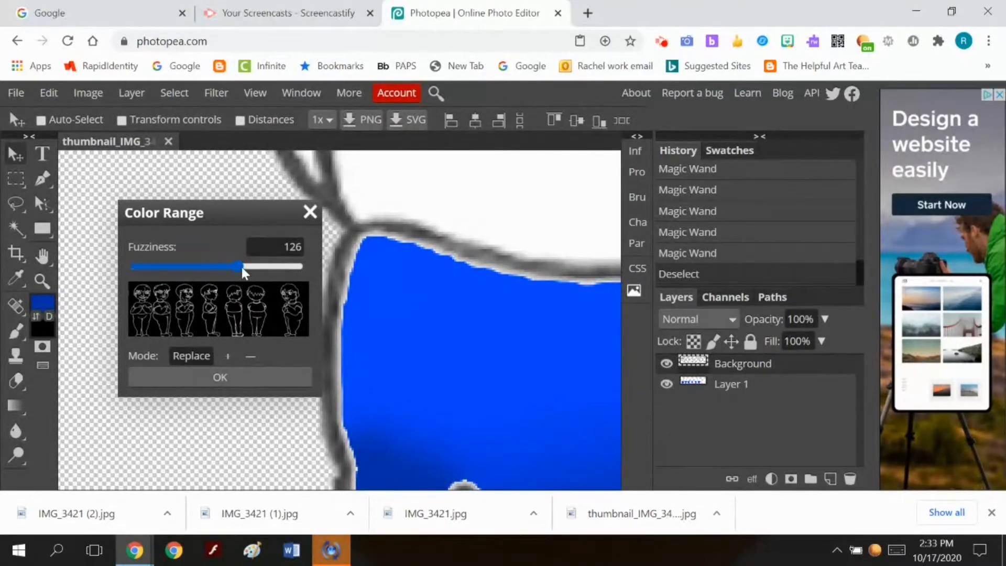
{"action": "left_click_drag", "start_coordinate": [240, 266], "coordinate": [264, 269]}
{"action": "left_click_drag", "start_coordinate": [252, 268], "coordinate": [248, 268]}
{"action": "left_click", "coordinate": [247, 376]}
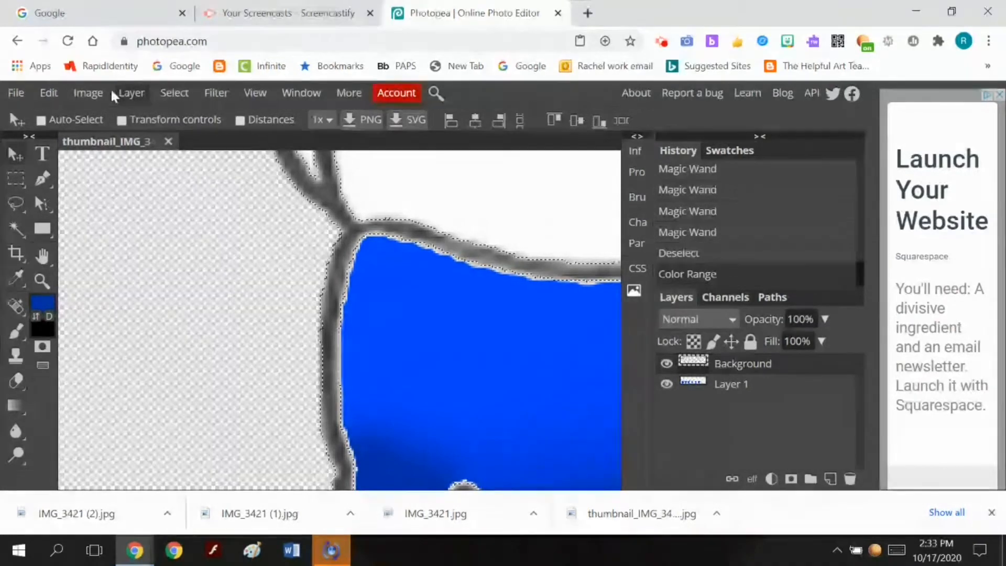
Fill the selected line art with black in Normal blend mode at 100% opacity
{"action": "left_click", "coordinate": [56, 90]}
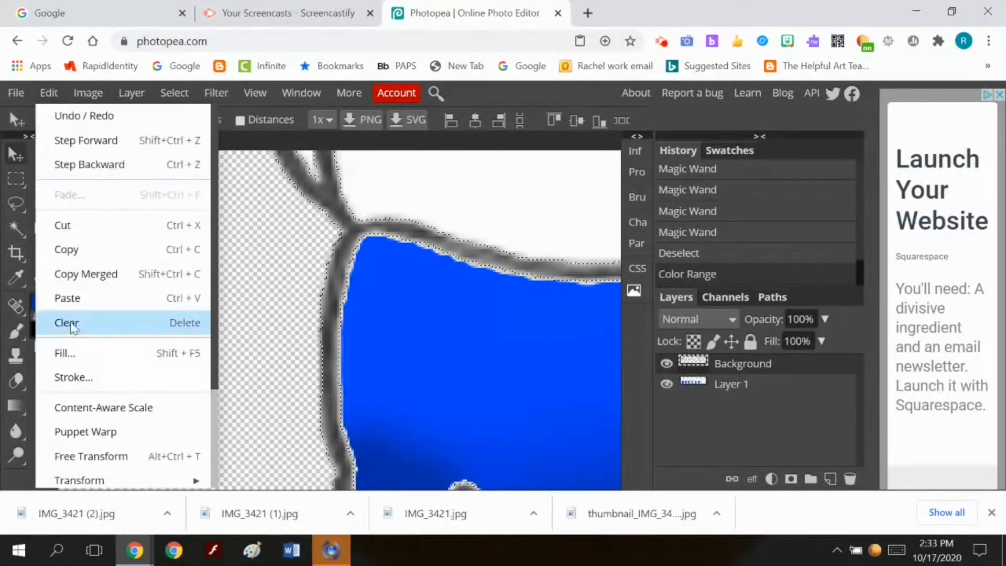
{"action": "left_click", "coordinate": [69, 352]}
{"action": "left_click", "coordinate": [248, 243]}
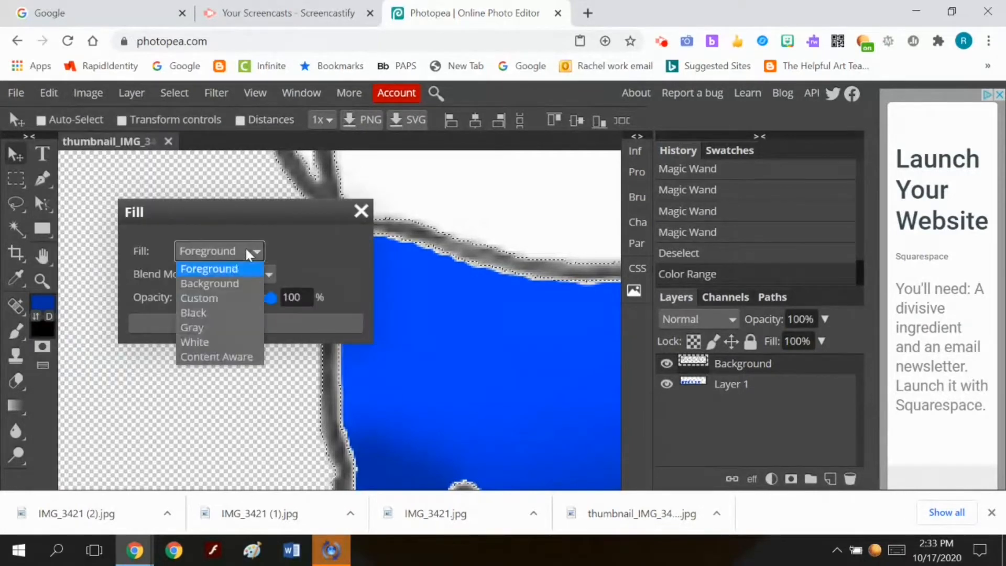
{"action": "left_click", "coordinate": [215, 307]}
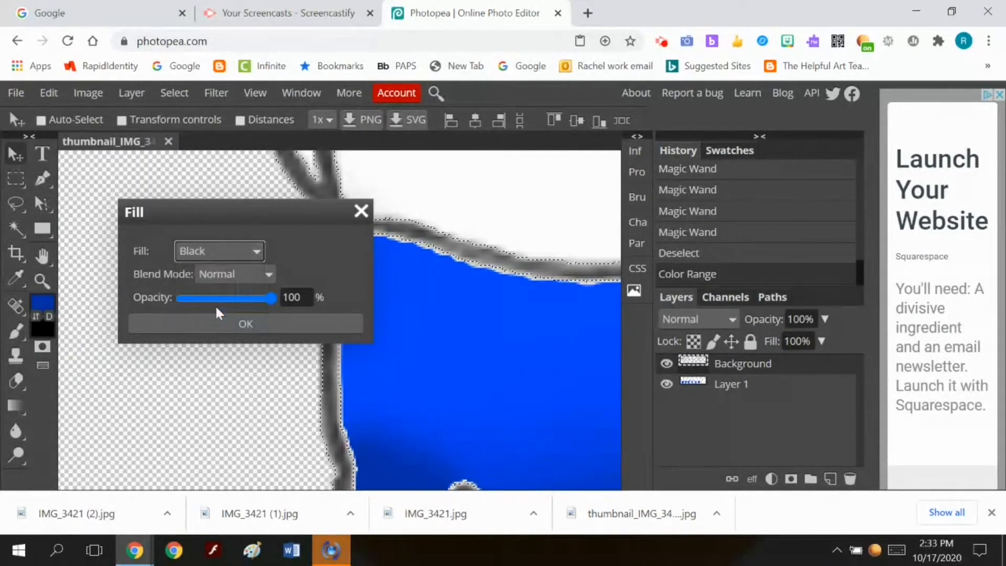
{"action": "left_click", "coordinate": [279, 326]}
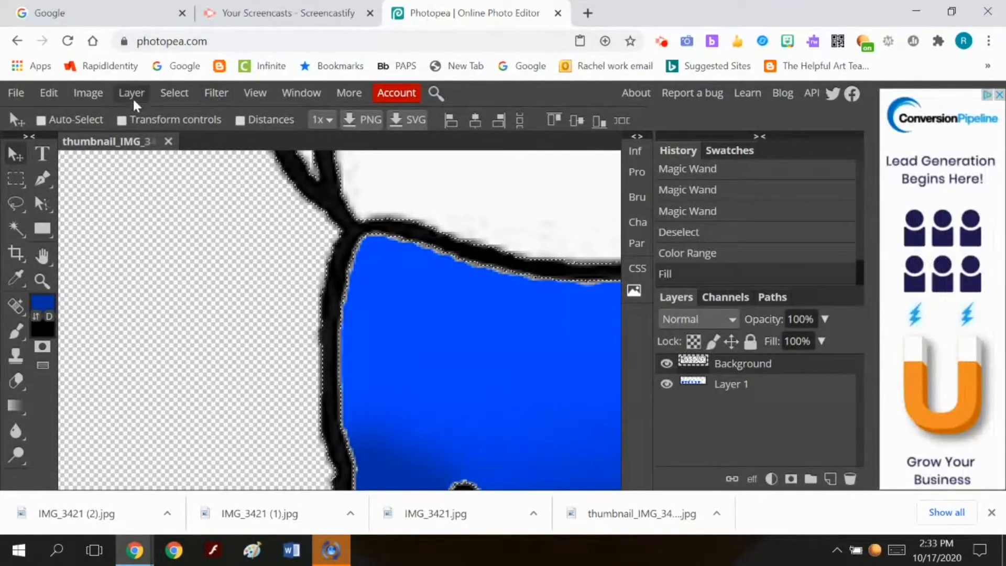
Expand the line-art selection by 2 px
{"action": "left_click", "coordinate": [44, 90]}
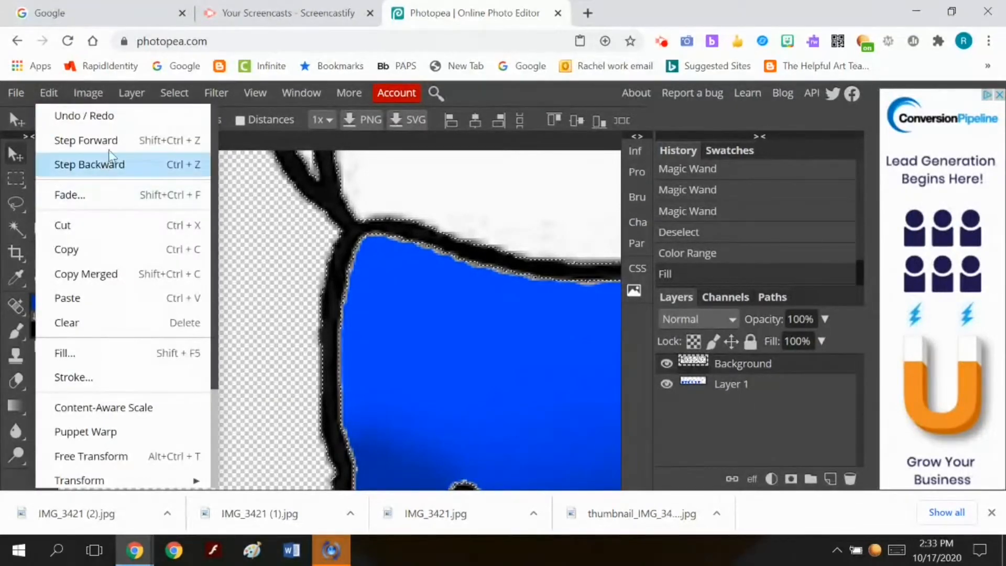
{"action": "mouse_move", "coordinate": [131, 92]}
{"action": "mouse_move", "coordinate": [181, 94]}
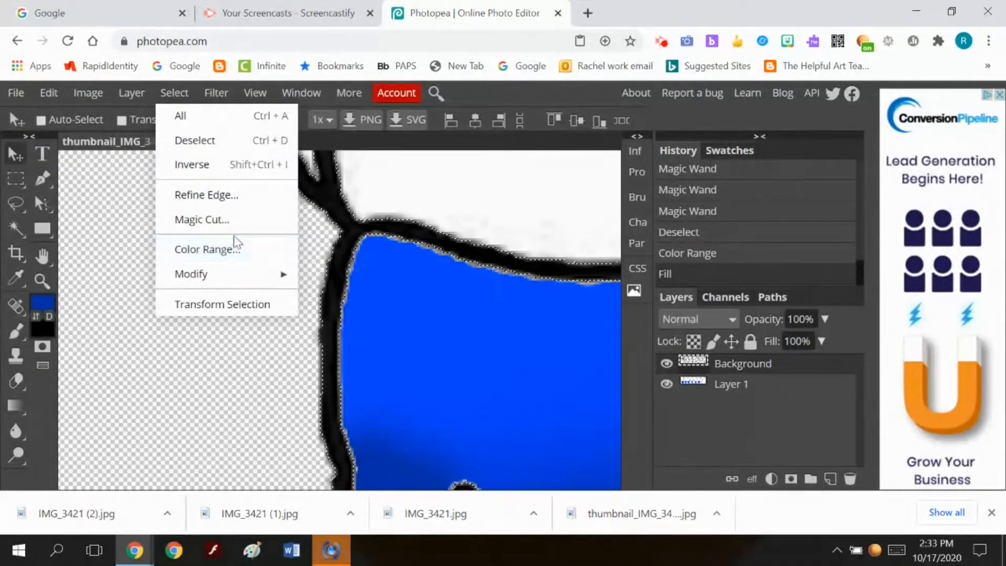
{"action": "mouse_move", "coordinate": [222, 274]}
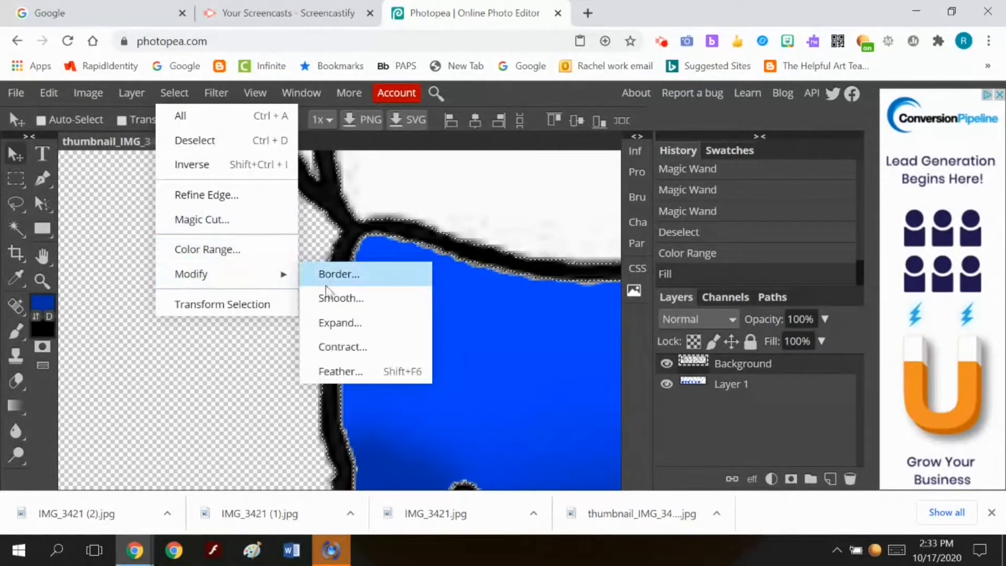
{"action": "left_click", "coordinate": [339, 322]}
{"action": "type", "text": "2"}
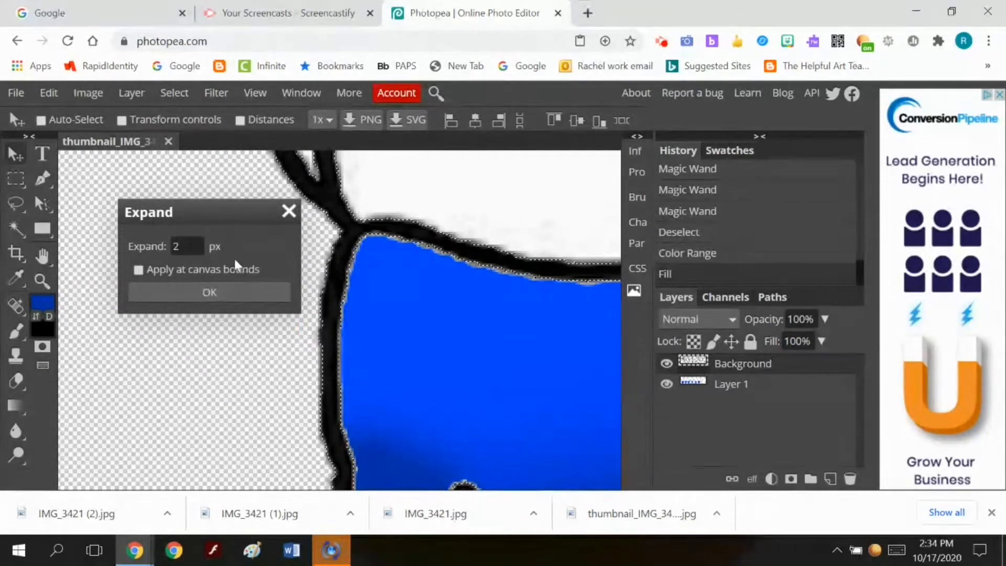
{"action": "left_click", "coordinate": [219, 286]}
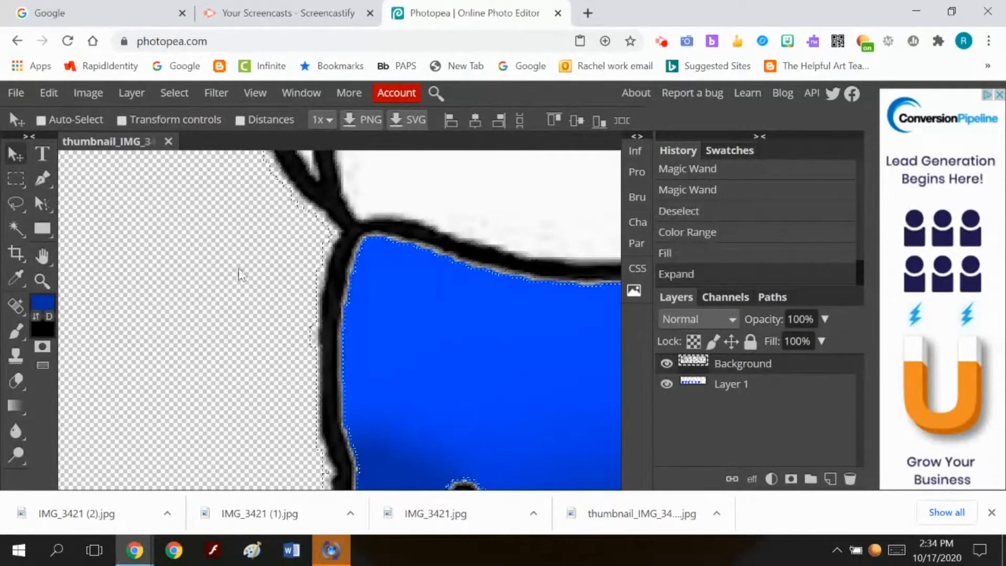
Contract the expanded line-art selection by 1 px
{"action": "left_click", "coordinate": [174, 92]}
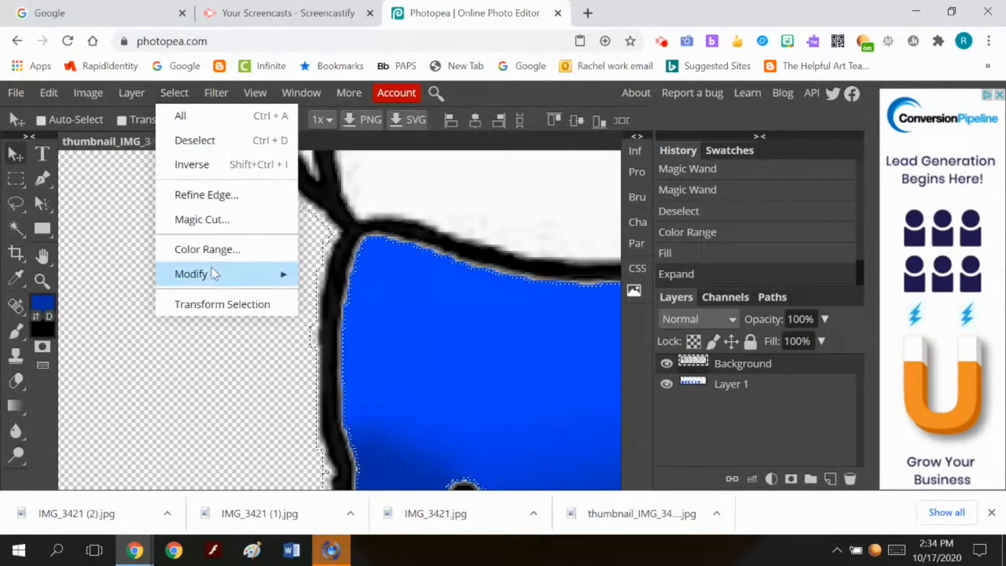
{"action": "mouse_move", "coordinate": [277, 283]}
{"action": "left_click", "coordinate": [344, 348]}
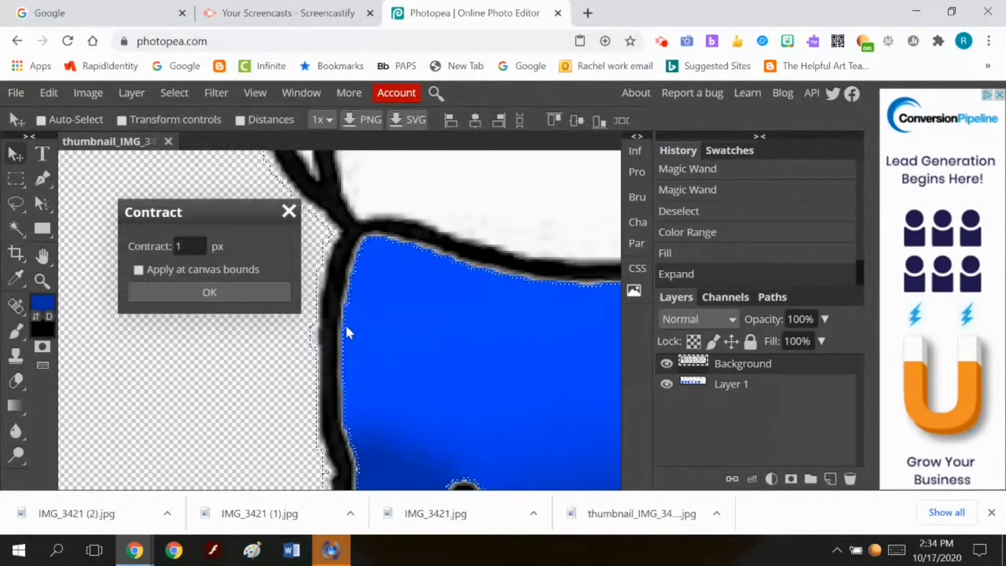
{"action": "left_click", "coordinate": [210, 290]}
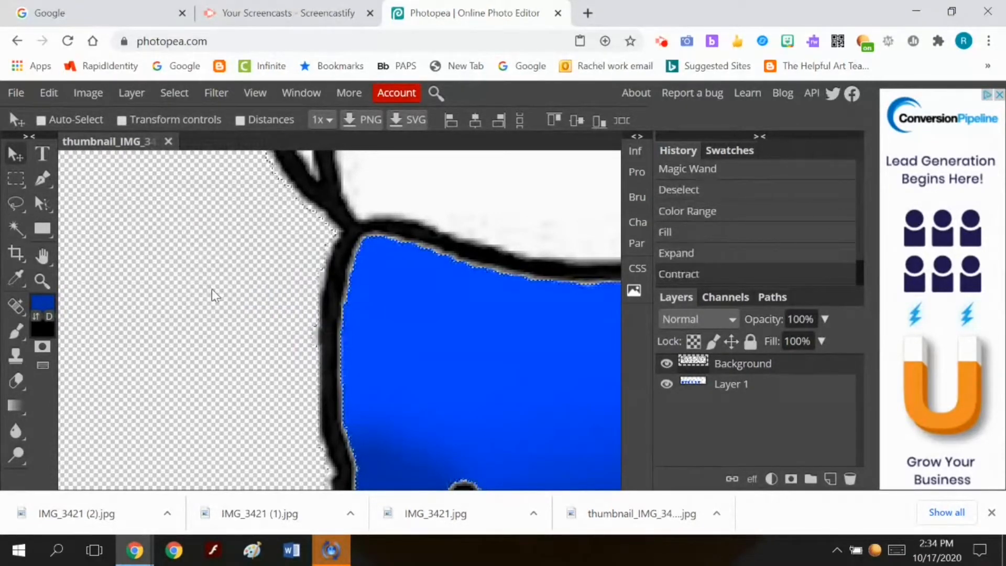
Try a fill on the contracted line-art selection, undo it, and deselect everything
{"action": "key", "text": "Delete"}
{"action": "key", "text": "ctrl+z"}
{"action": "scroll", "coordinate": [339, 250], "scroll_direction": "up", "scroll_amount": 10}
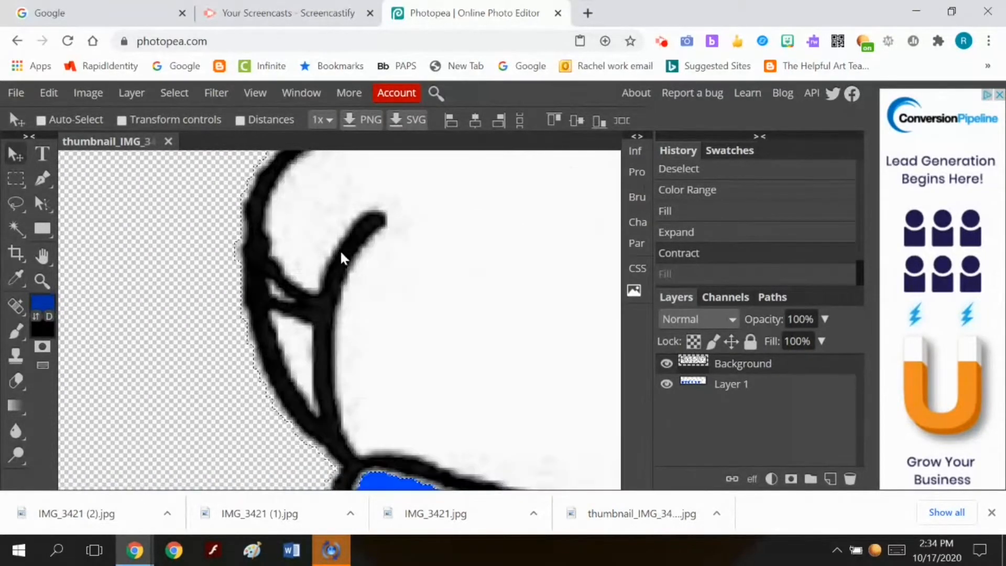
{"action": "scroll", "coordinate": [341, 254], "scroll_direction": "up", "scroll_amount": 5}
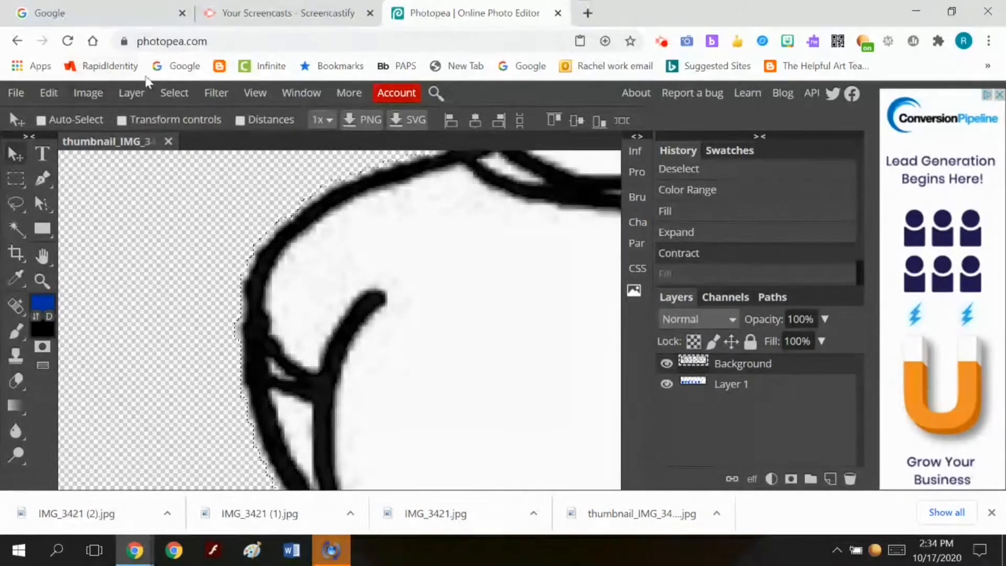
{"action": "left_click", "coordinate": [177, 90]}
{"action": "left_click", "coordinate": [186, 141]}
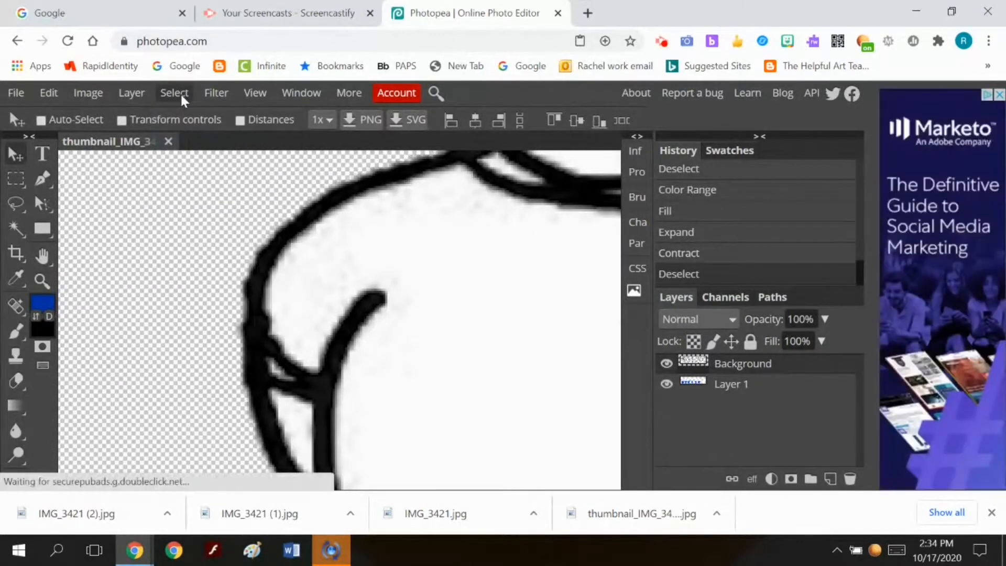
Select the blackened line art again using Color Range with a lower fuzziness
{"action": "left_click", "coordinate": [180, 92]}
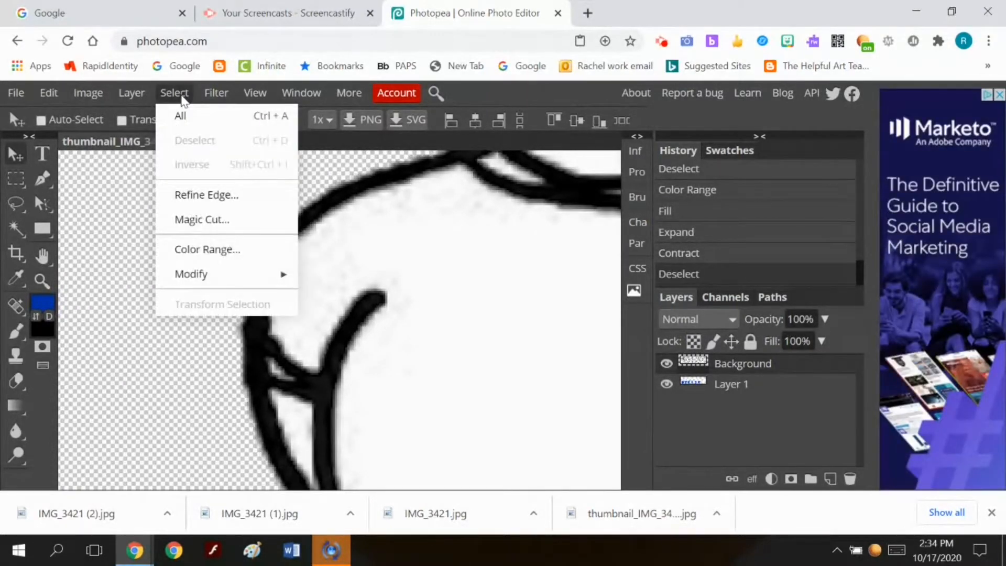
{"action": "mouse_move", "coordinate": [173, 276]}
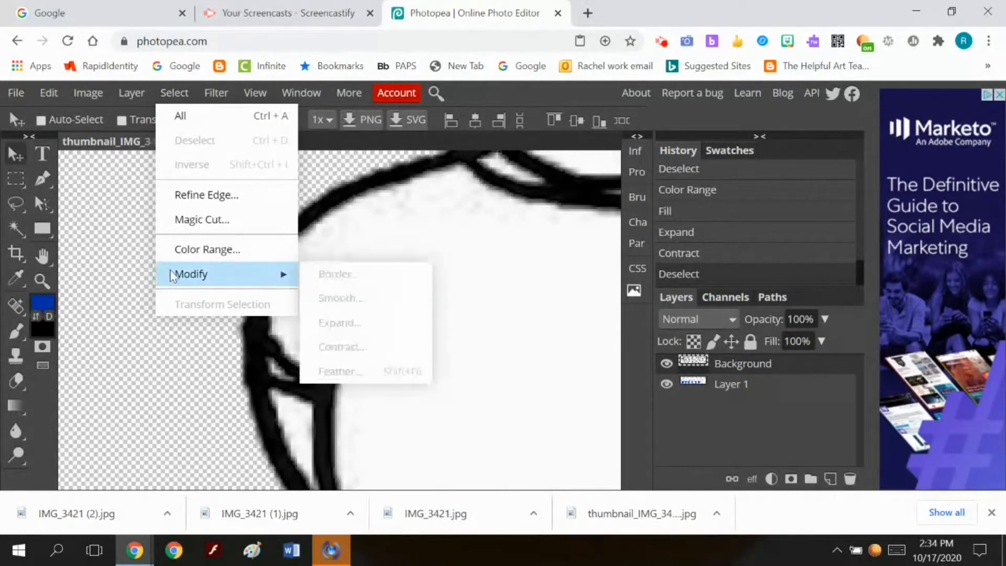
{"action": "left_click", "coordinate": [181, 249]}
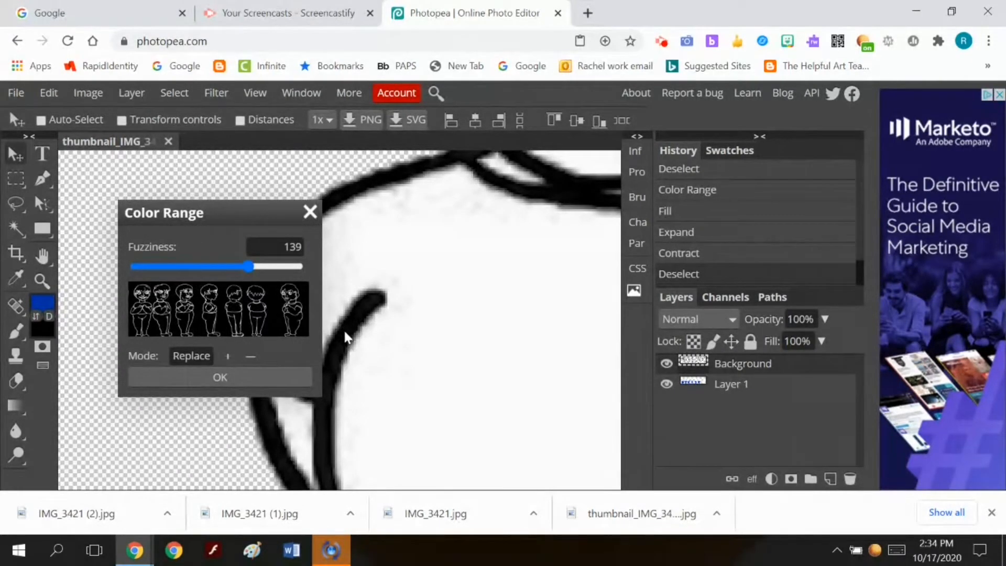
{"action": "left_click_drag", "start_coordinate": [250, 265], "coordinate": [179, 266]}
{"action": "left_click", "coordinate": [232, 378]}
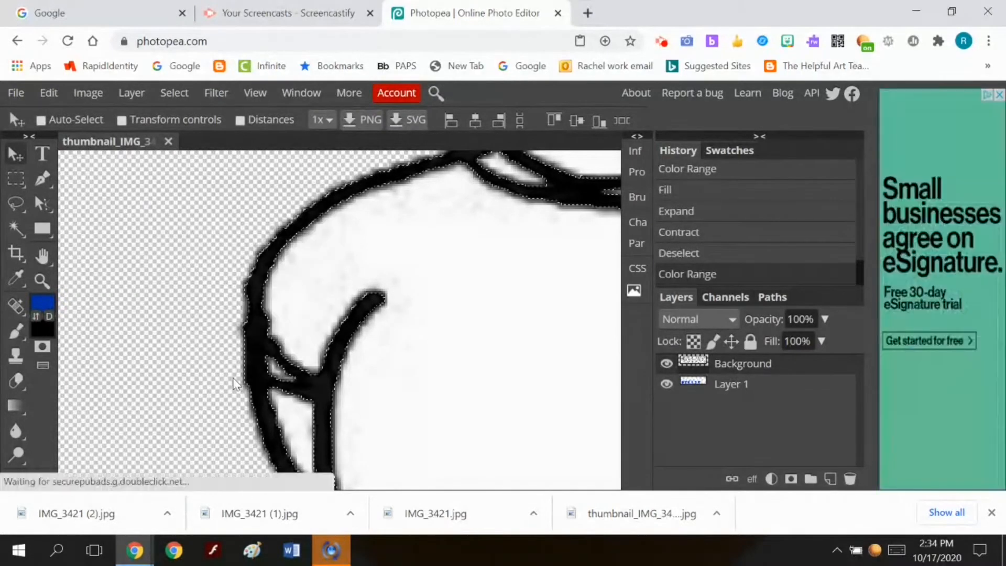
Expand the new line-art selection by 1 px
{"action": "left_click", "coordinate": [188, 91]}
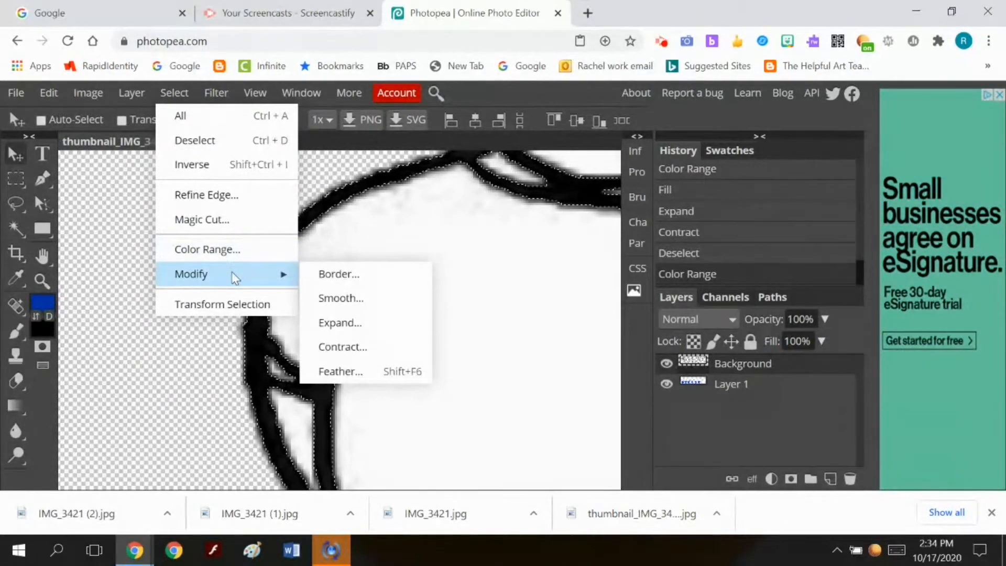
{"action": "left_click", "coordinate": [340, 322]}
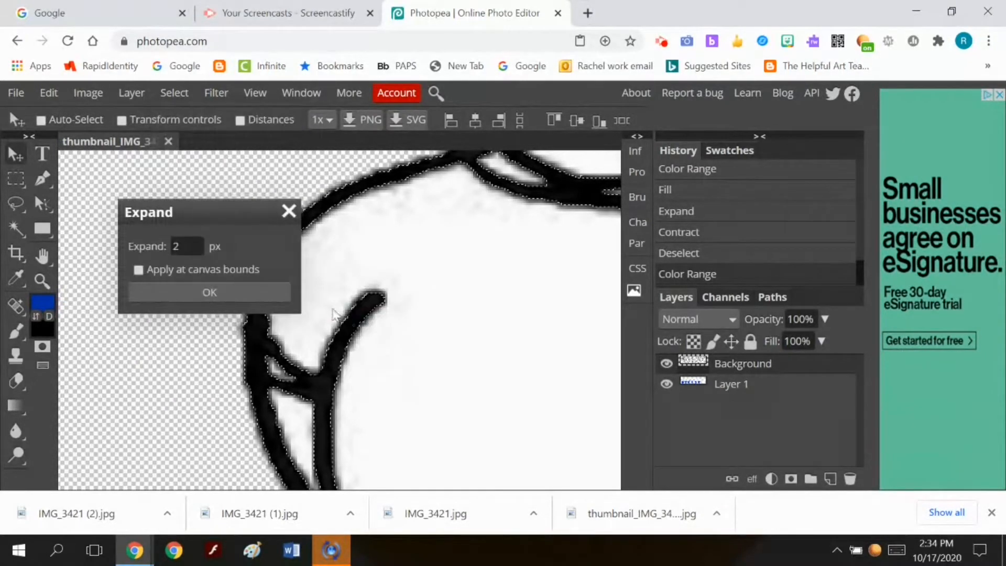
{"action": "type", "text": "1"}
{"action": "left_click", "coordinate": [205, 292]}
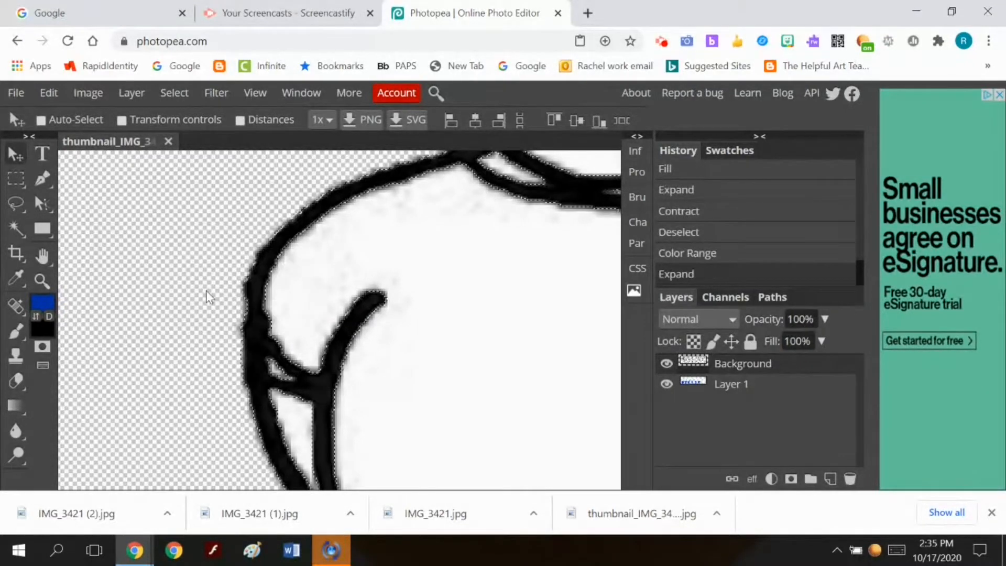
Fill the expanded line-art selection with black
{"action": "left_click", "coordinate": [48, 91]}
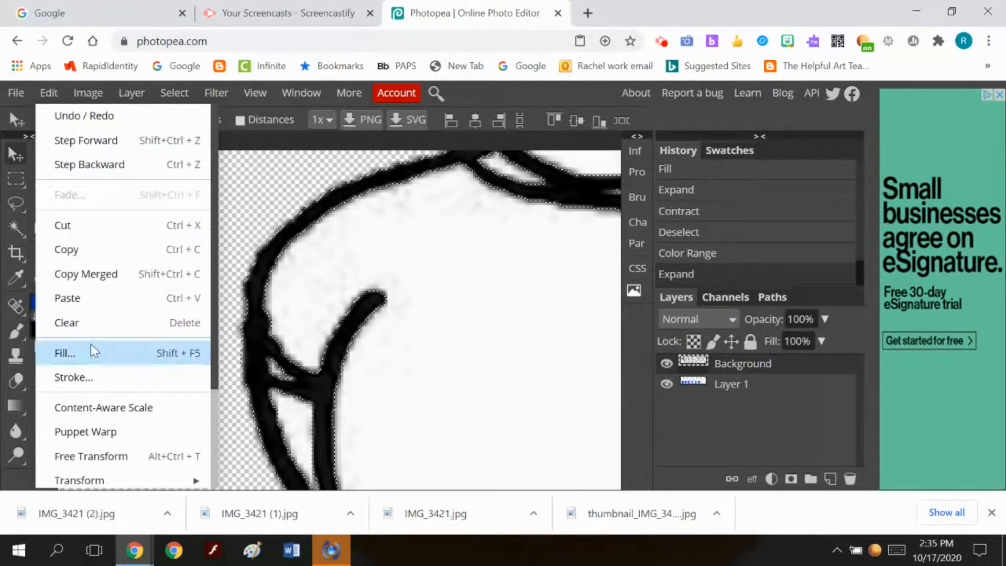
{"action": "left_click", "coordinate": [90, 343]}
{"action": "left_click", "coordinate": [218, 328]}
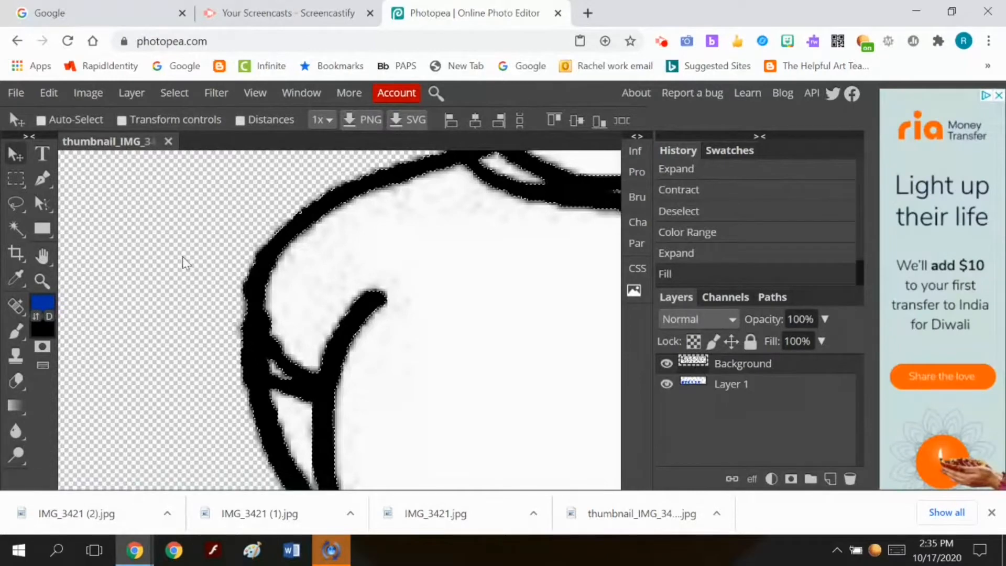
Smooth the line-art selection by 2 px
{"action": "left_click", "coordinate": [175, 92]}
{"action": "mouse_move", "coordinate": [209, 274]}
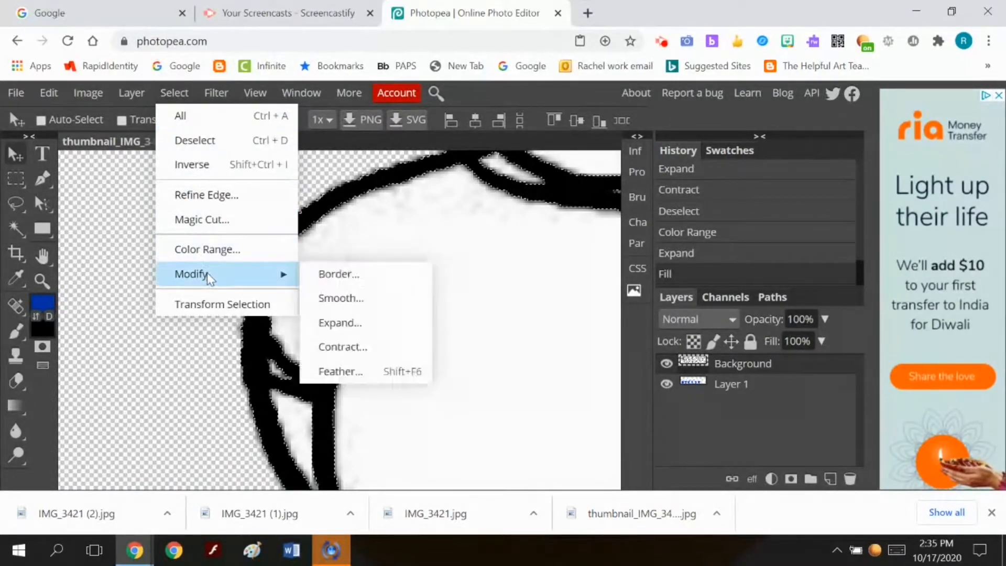
{"action": "left_click", "coordinate": [325, 297]}
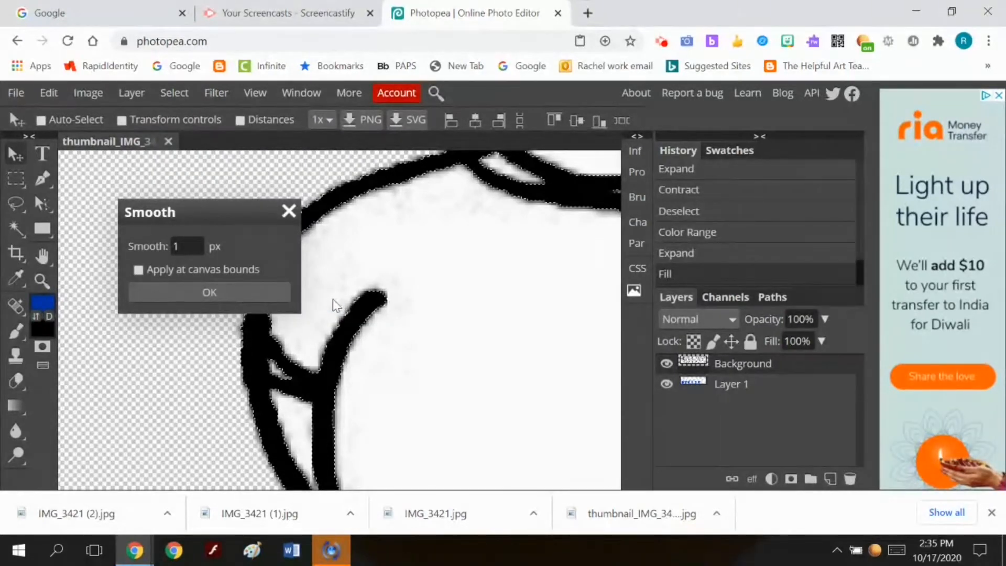
{"action": "double_click", "coordinate": [188, 247]}
{"action": "type", "text": "2"}
{"action": "left_click", "coordinate": [215, 291]}
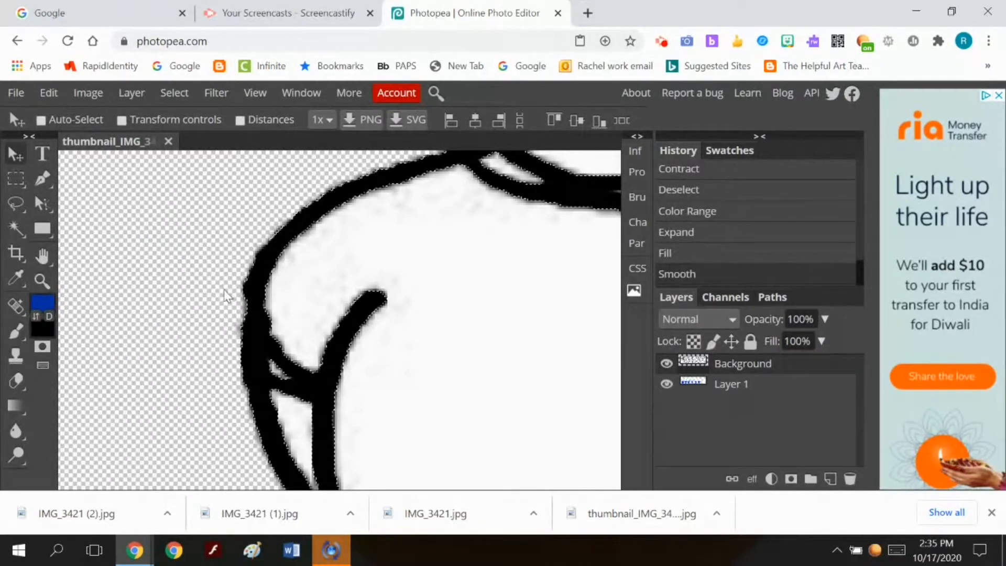
Fill the smoothed line-art selection with black at 100% opacity in Normal blend mode
{"action": "scroll", "coordinate": [351, 366], "scroll_direction": "down", "scroll_amount": 3}
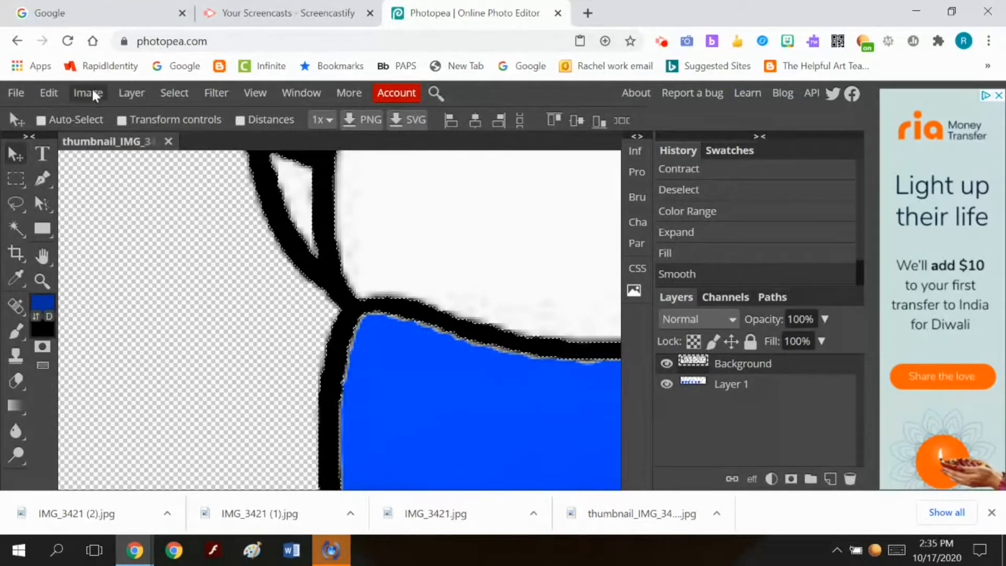
{"action": "left_click", "coordinate": [50, 92]}
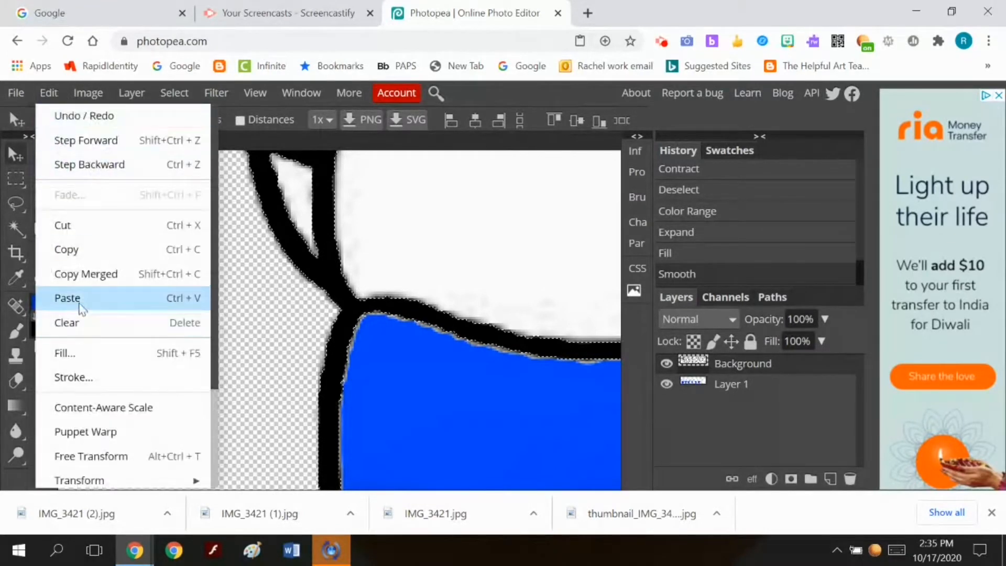
{"action": "left_click", "coordinate": [77, 353]}
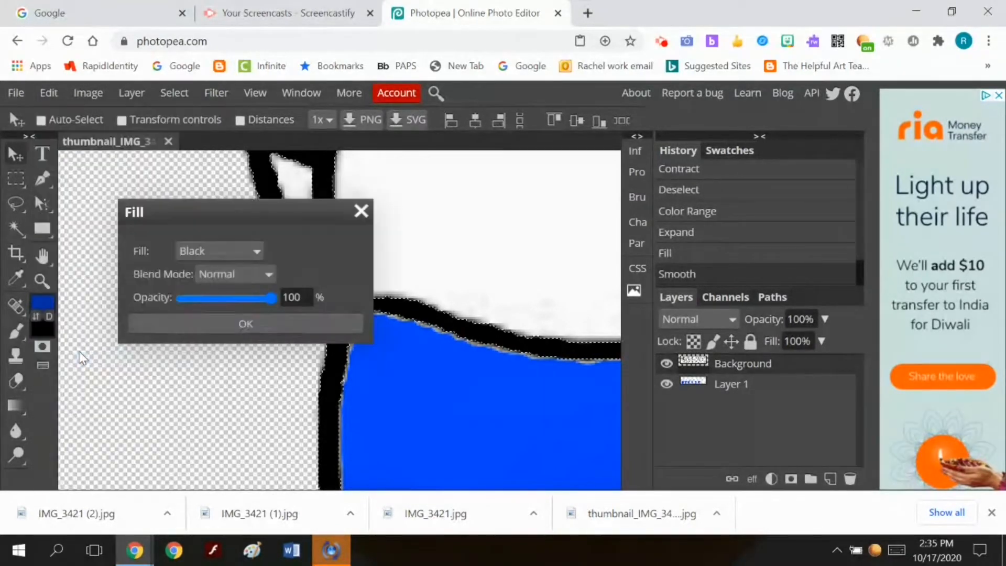
{"action": "left_click", "coordinate": [248, 324]}
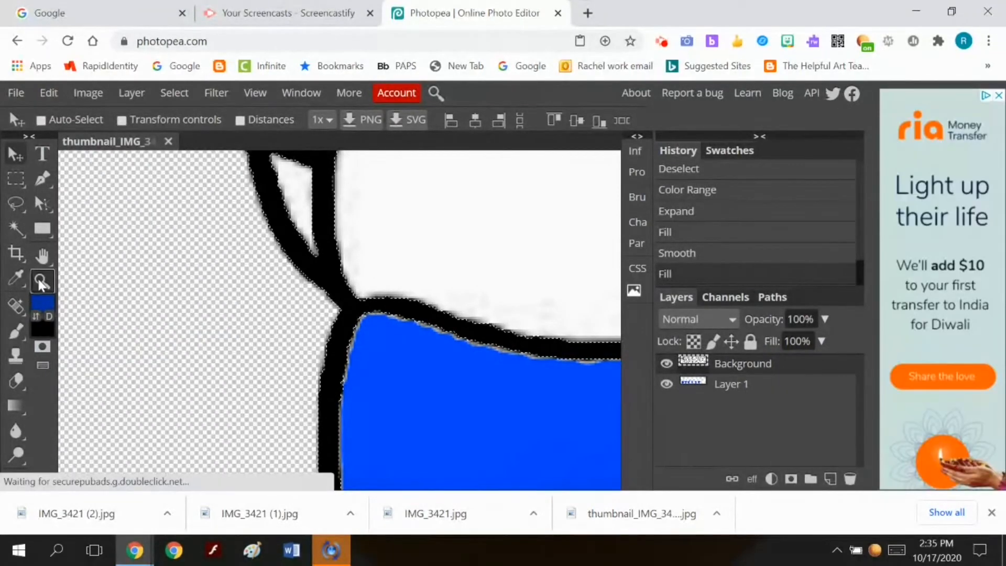
Check the whole turnaround with the Background line-art layer hidden and shown again
{"action": "left_click", "coordinate": [41, 282]}
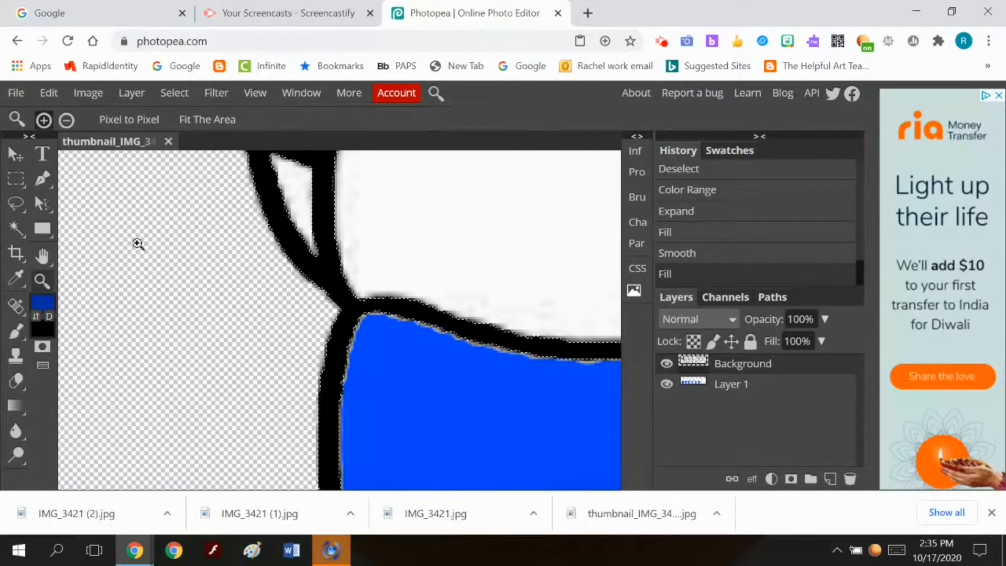
{"action": "left_click", "coordinate": [67, 119]}
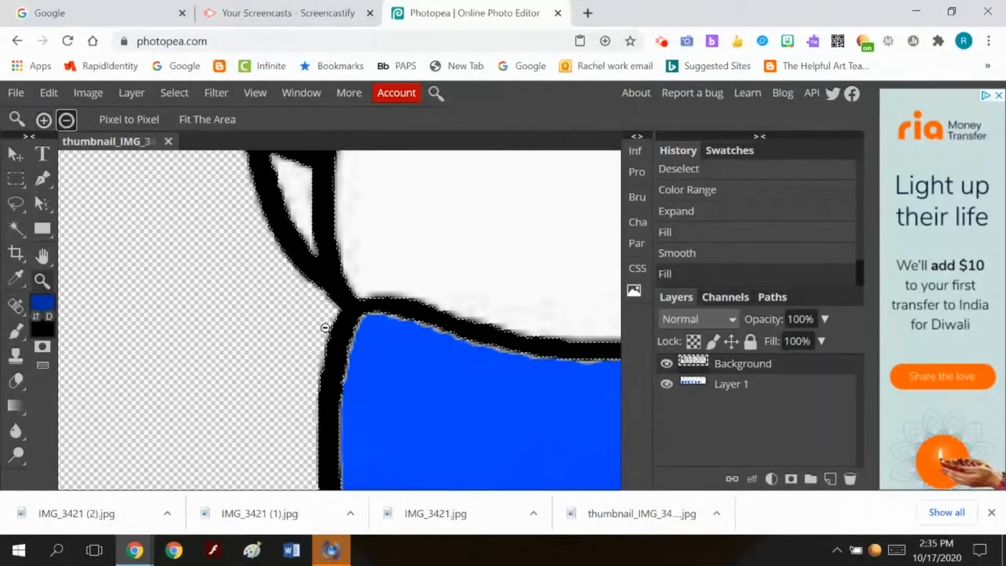
{"action": "left_click", "coordinate": [324, 327]}
{"action": "left_click", "coordinate": [330, 334]}
{"action": "left_click", "coordinate": [333, 337]}
{"action": "left_click", "coordinate": [370, 356]}
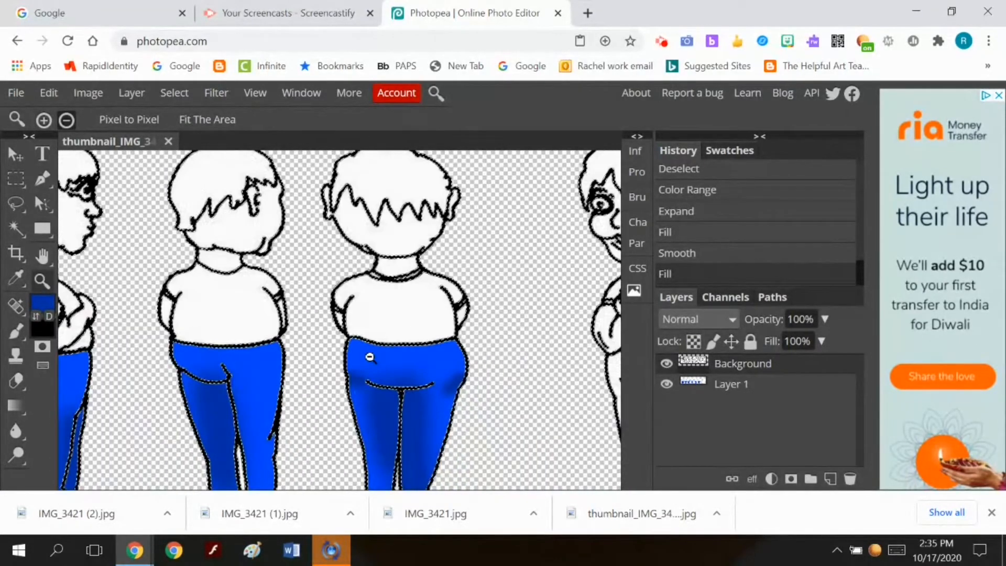
{"action": "left_click", "coordinate": [370, 356]}
{"action": "left_click", "coordinate": [370, 356]}
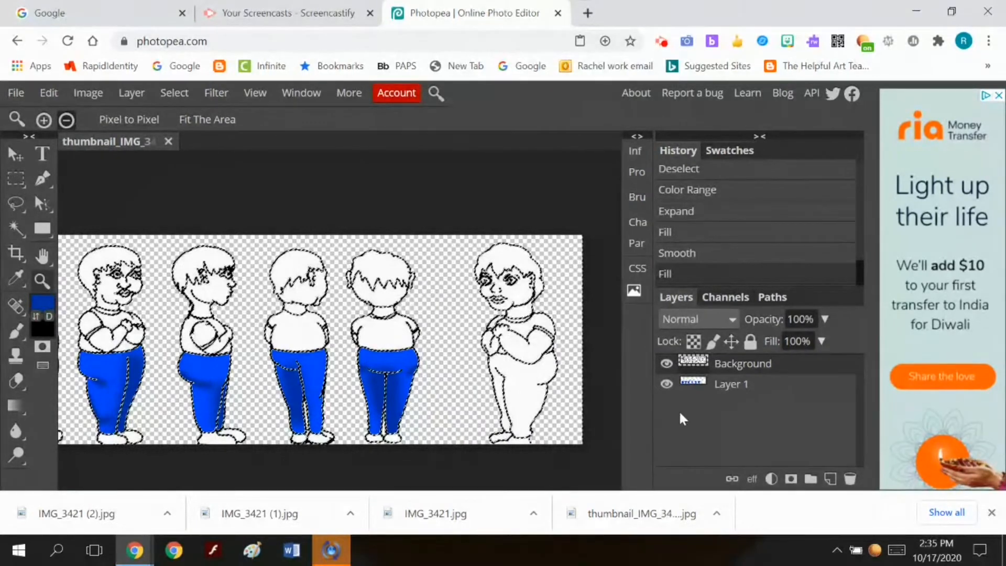
{"action": "left_click", "coordinate": [666, 363]}
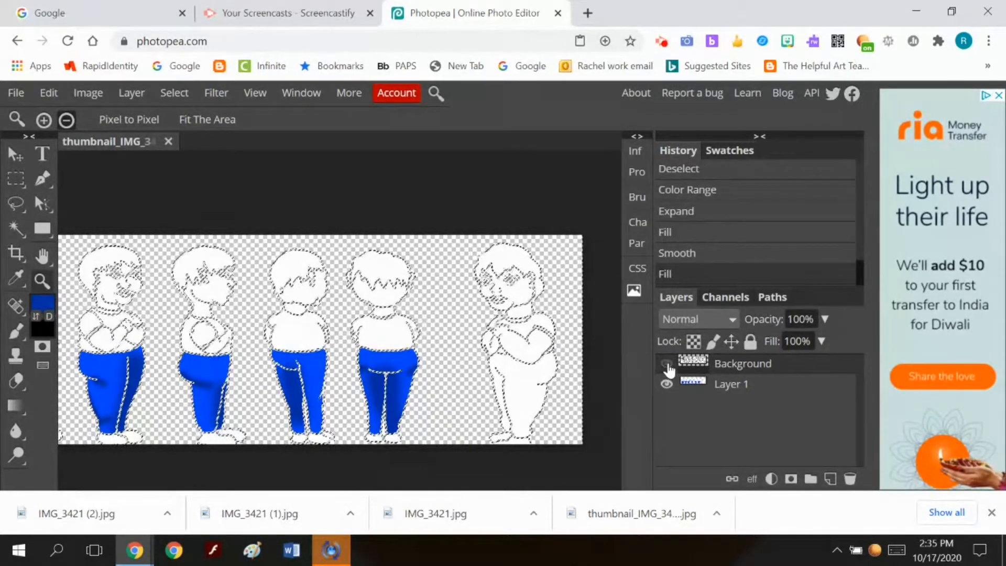
{"action": "left_click", "coordinate": [666, 364]}
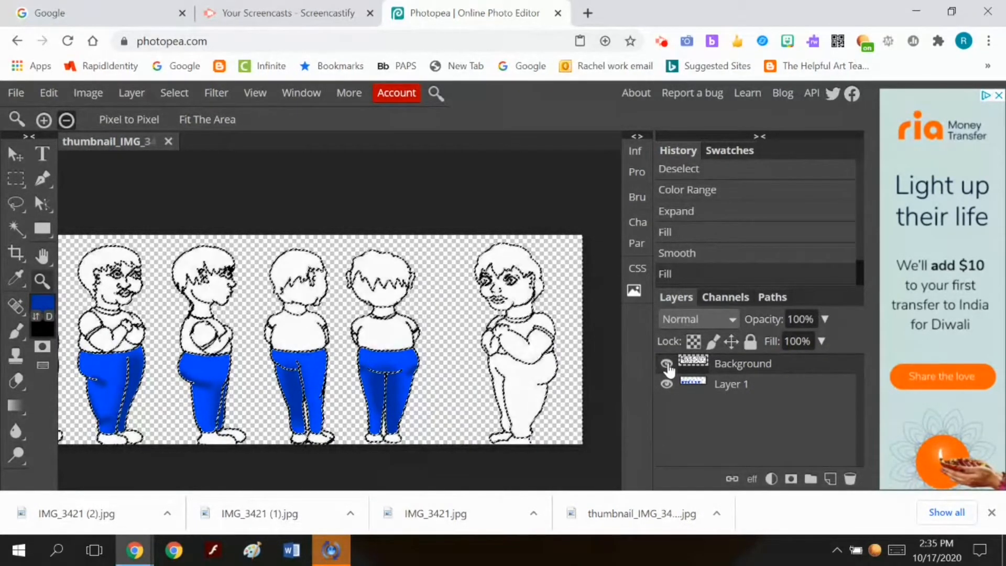
Deselect the line art and compare the color layer and the line-art layer by hiding and showing each one
{"action": "left_click", "coordinate": [183, 92]}
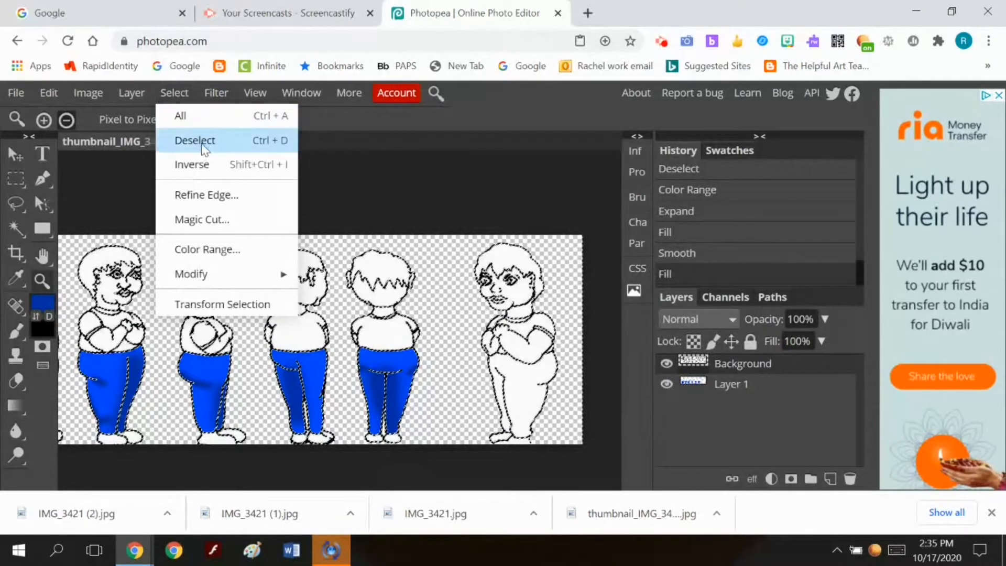
{"action": "left_click", "coordinate": [200, 142]}
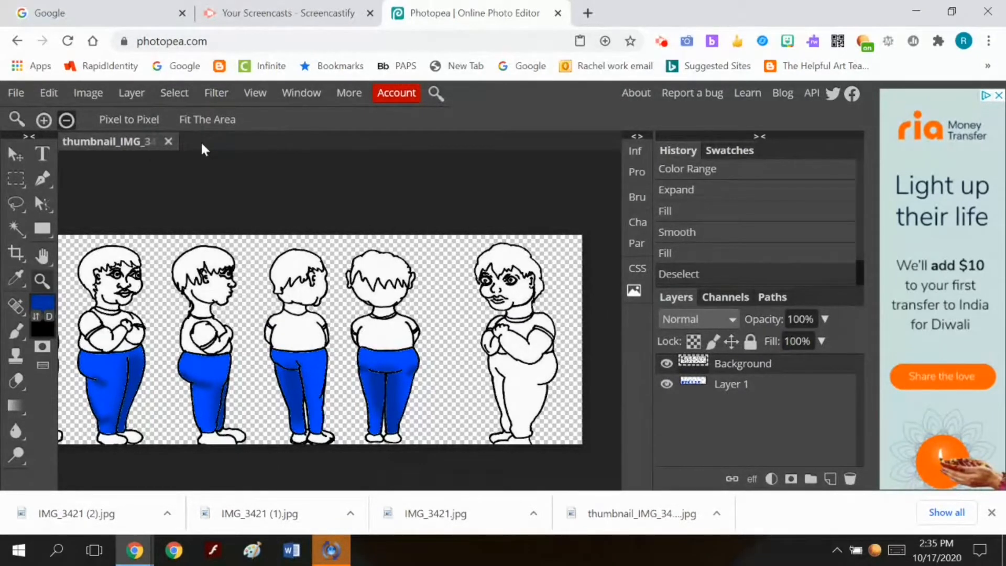
{"action": "left_click", "coordinate": [666, 386]}
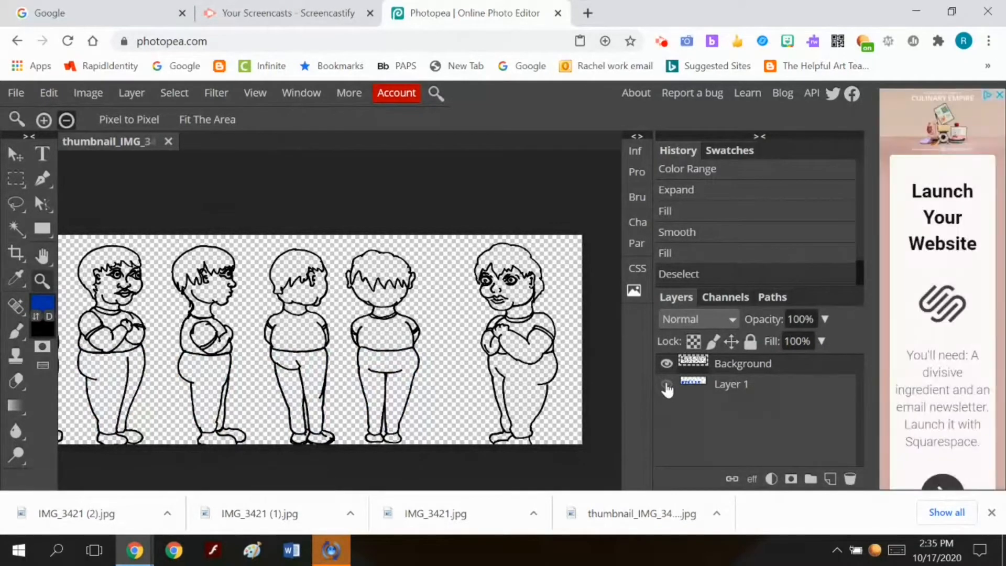
{"action": "left_click", "coordinate": [666, 385]}
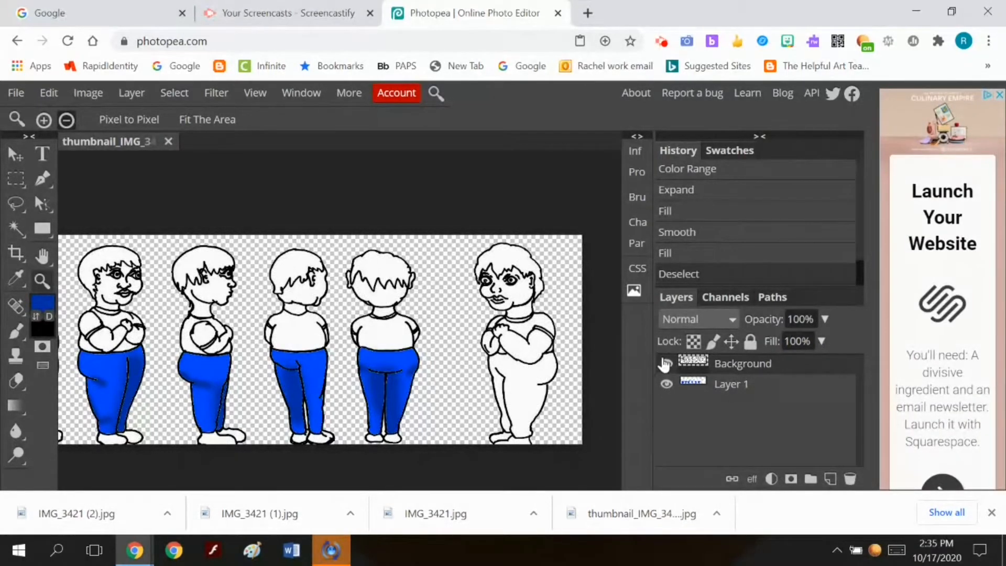
{"action": "left_click", "coordinate": [665, 363]}
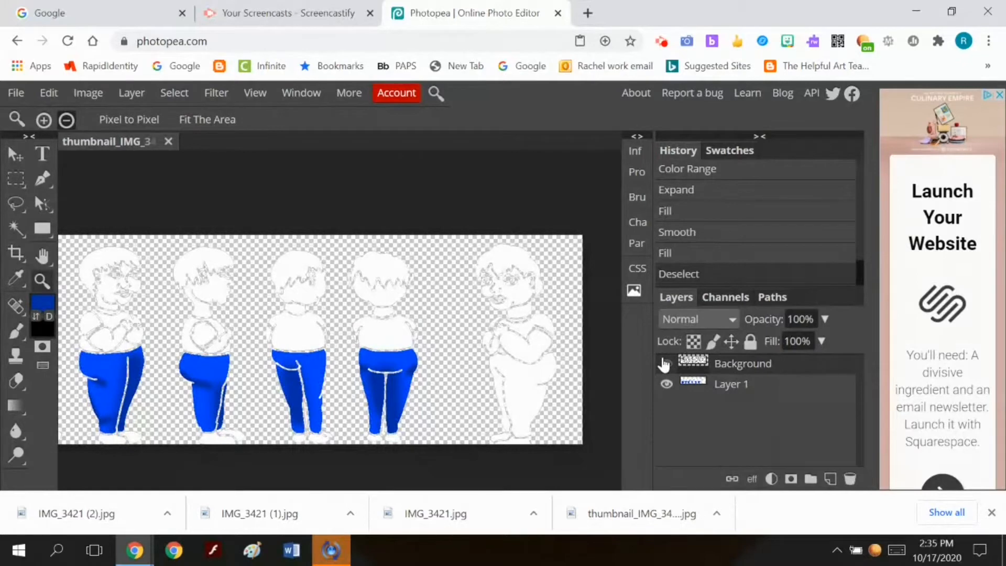
{"action": "left_click", "coordinate": [665, 363]}
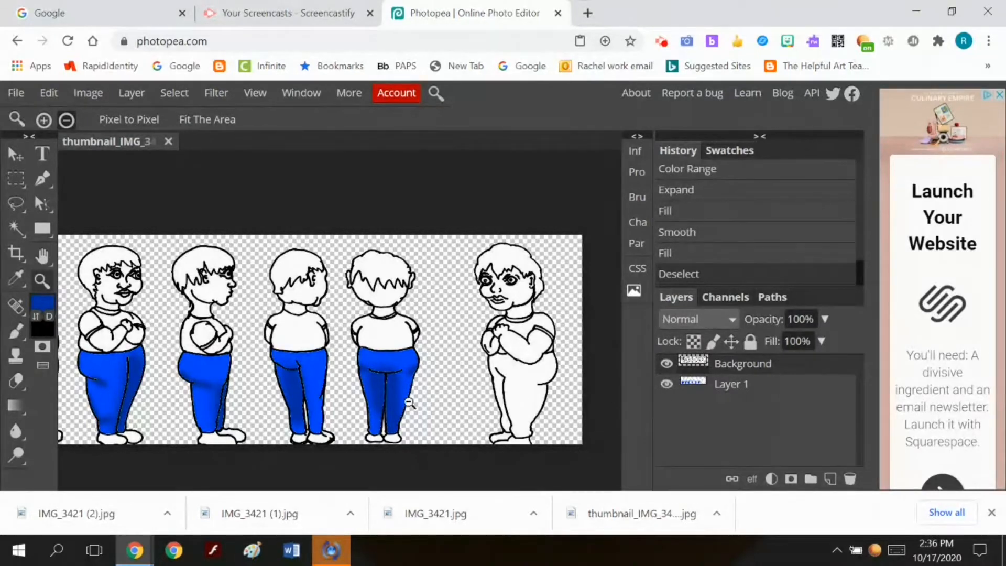
{"action": "scroll", "coordinate": [315, 384], "scroll_direction": "down", "scroll_amount": 2}
{"action": "scroll", "coordinate": [314, 384], "scroll_direction": "up", "scroll_amount": 2}
Hide the Background line-art layer and select the last figure's uncolored pants on Layer 1 with the Magic Wand
{"action": "left_click", "coordinate": [666, 363]}
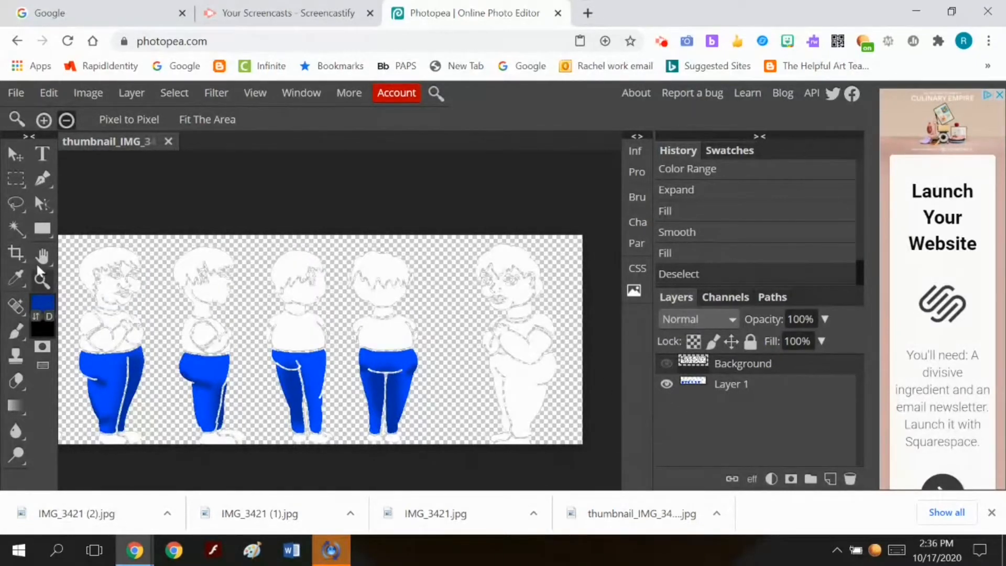
{"action": "left_click", "coordinate": [15, 227]}
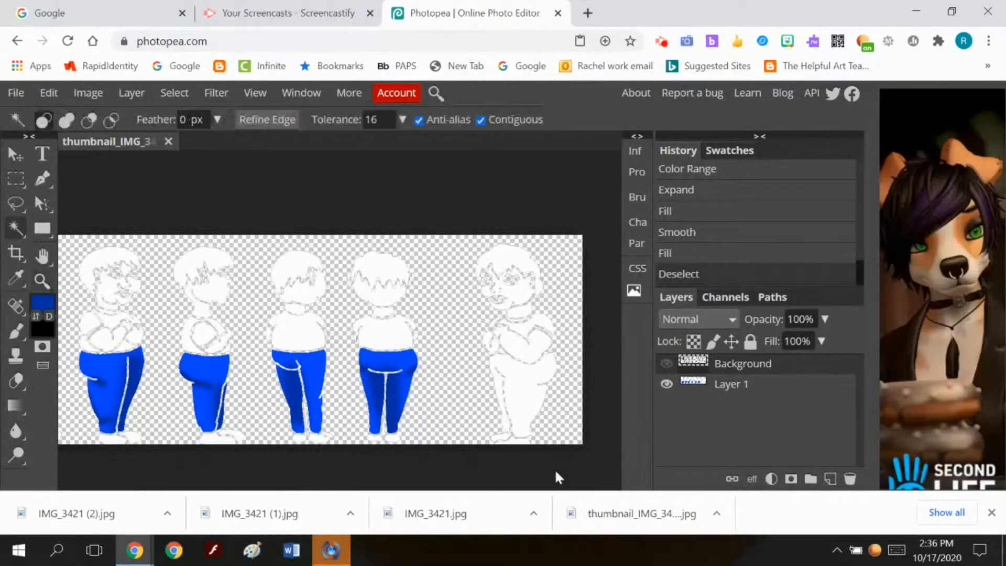
{"action": "left_click", "coordinate": [533, 398]}
{"action": "key", "text": "ctrl+d"}
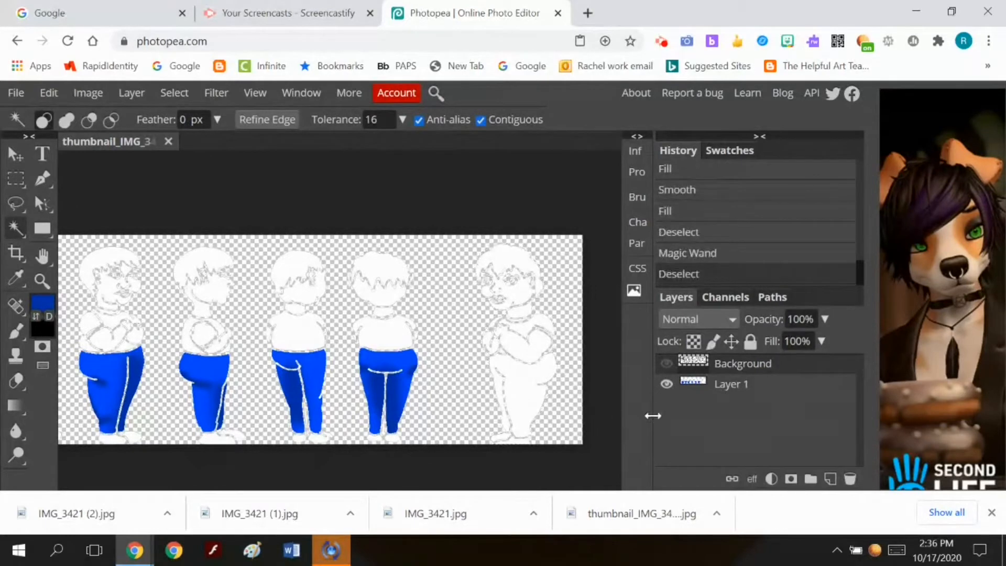
{"action": "left_click", "coordinate": [684, 384]}
{"action": "left_click", "coordinate": [534, 406]}
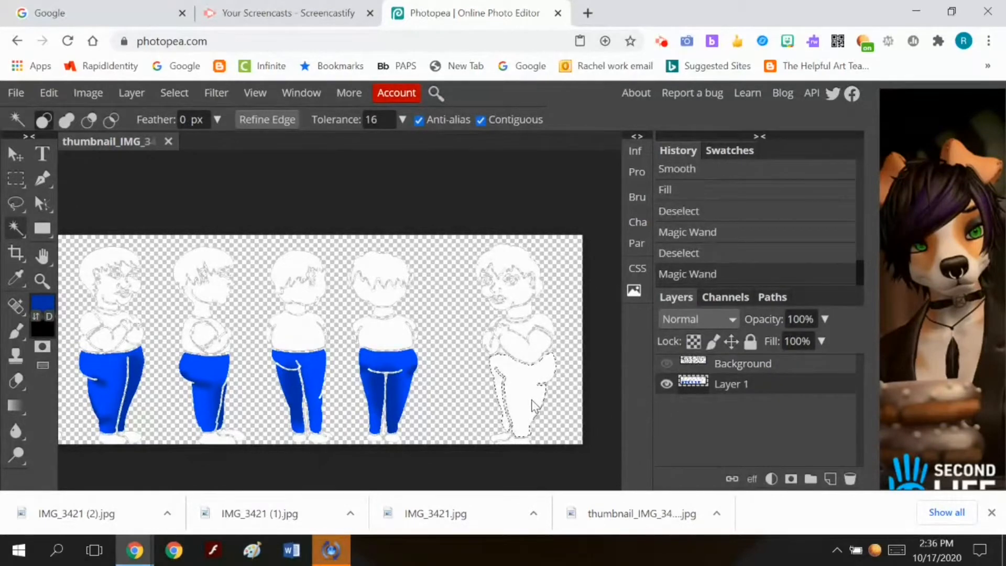
Sample the bright blue from the back-view figure's pants and fill the last figure's selected pants with that foreground color
{"action": "left_click", "coordinate": [42, 256]}
{"action": "mouse_move", "coordinate": [87, 293]}
{"action": "left_mouse_down"}
{"action": "mouse_move", "coordinate": [379, 285]}
{"action": "mouse_move", "coordinate": [95, 287]}
{"action": "left_mouse_up"}
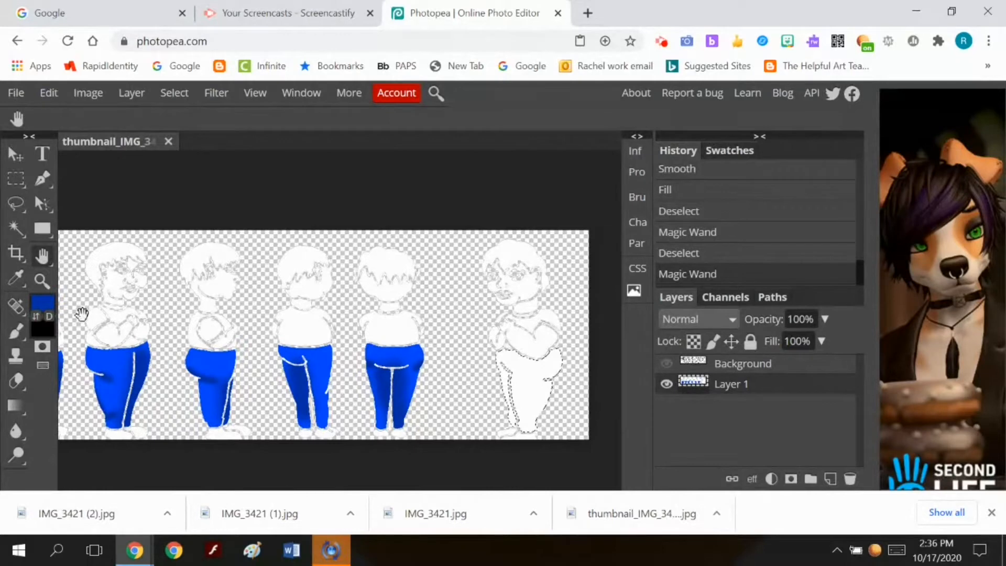
{"action": "left_click", "coordinate": [14, 277]}
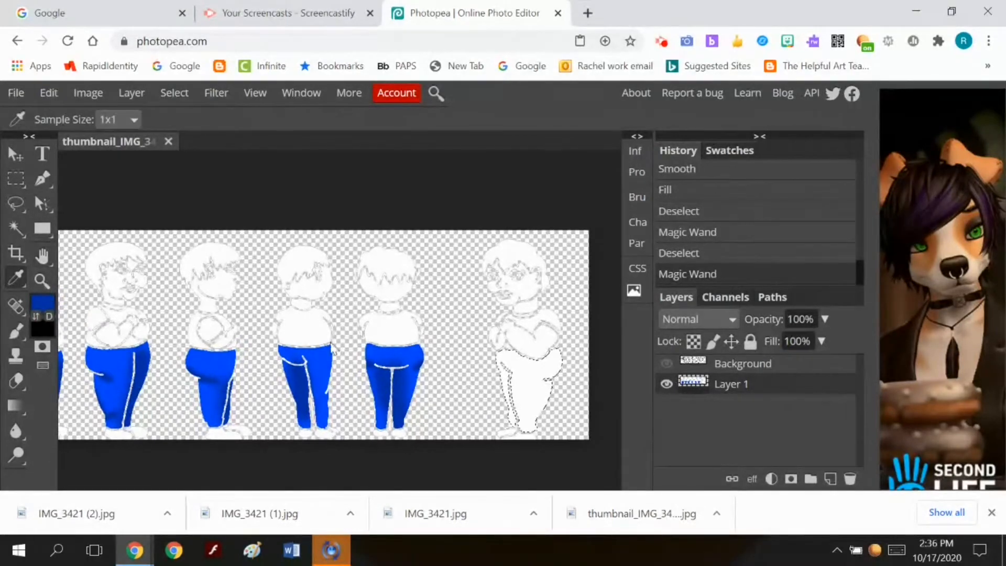
{"action": "left_click", "coordinate": [385, 360]}
{"action": "left_click", "coordinate": [48, 93]}
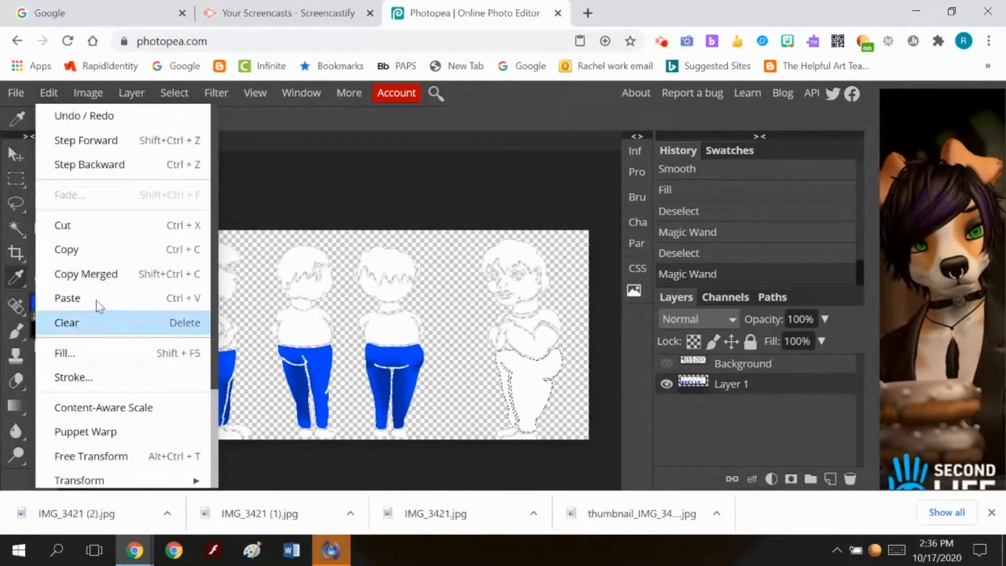
{"action": "left_click", "coordinate": [84, 357]}
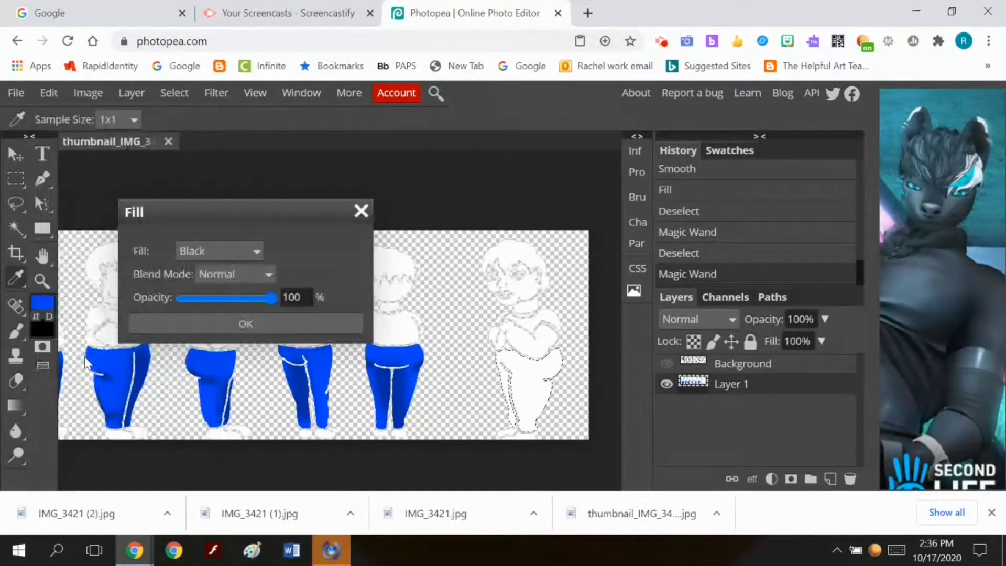
{"action": "left_click", "coordinate": [243, 252]}
{"action": "left_click", "coordinate": [238, 269]}
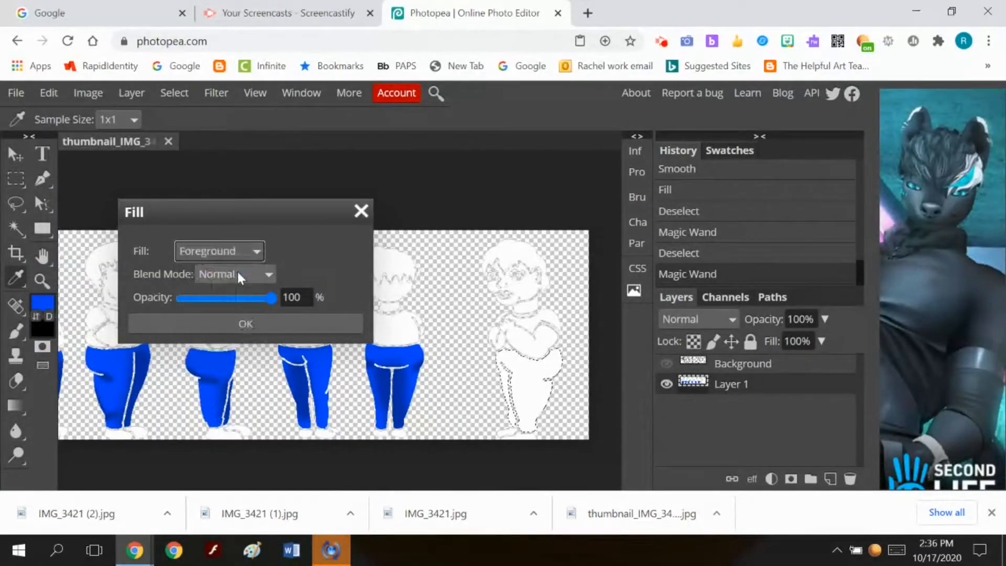
{"action": "left_click", "coordinate": [208, 324]}
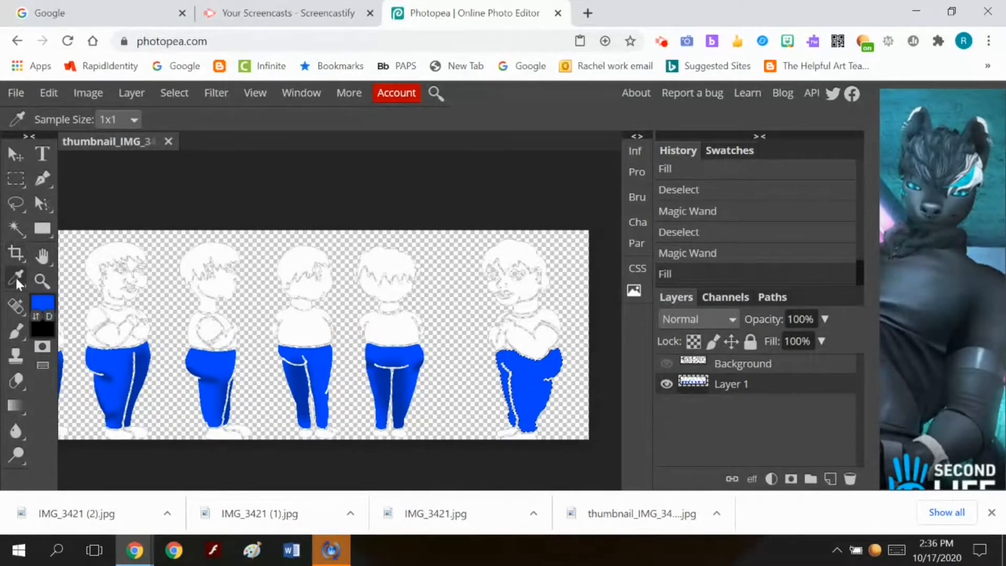
Sample the darker shading blue from the side-view figure's pants and set the soft brush to 118 px at 0% hardness
{"action": "left_click", "coordinate": [208, 379]}
{"action": "left_click", "coordinate": [15, 332]}
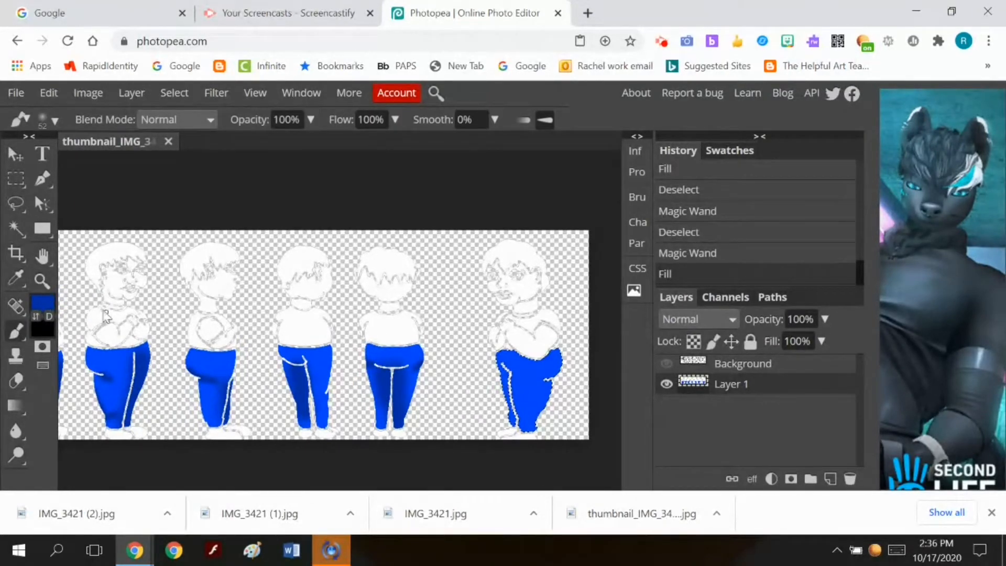
{"action": "left_click", "coordinate": [42, 280]}
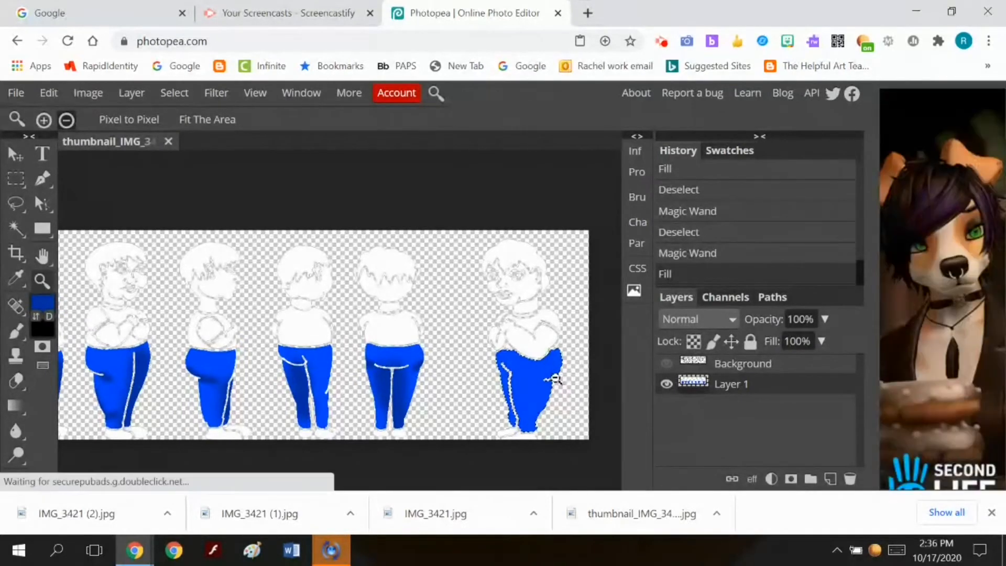
{"action": "left_click", "coordinate": [553, 383]}
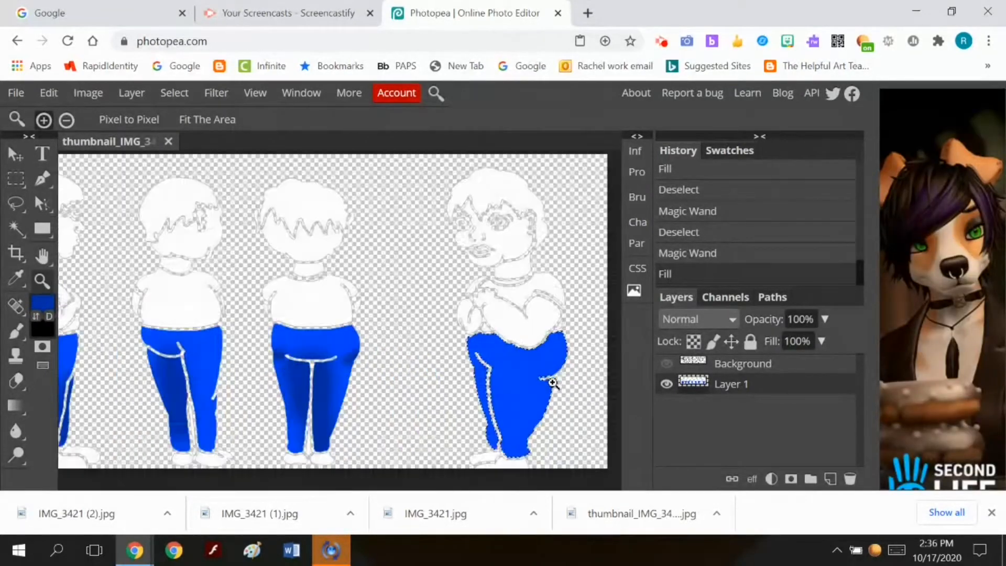
{"action": "left_click", "coordinate": [551, 382]}
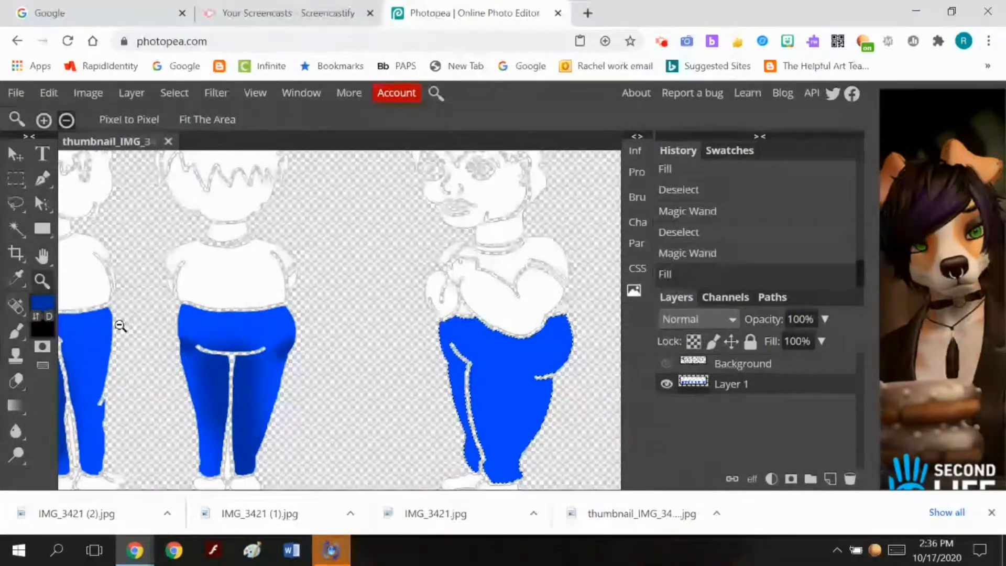
{"action": "left_click", "coordinate": [16, 331]}
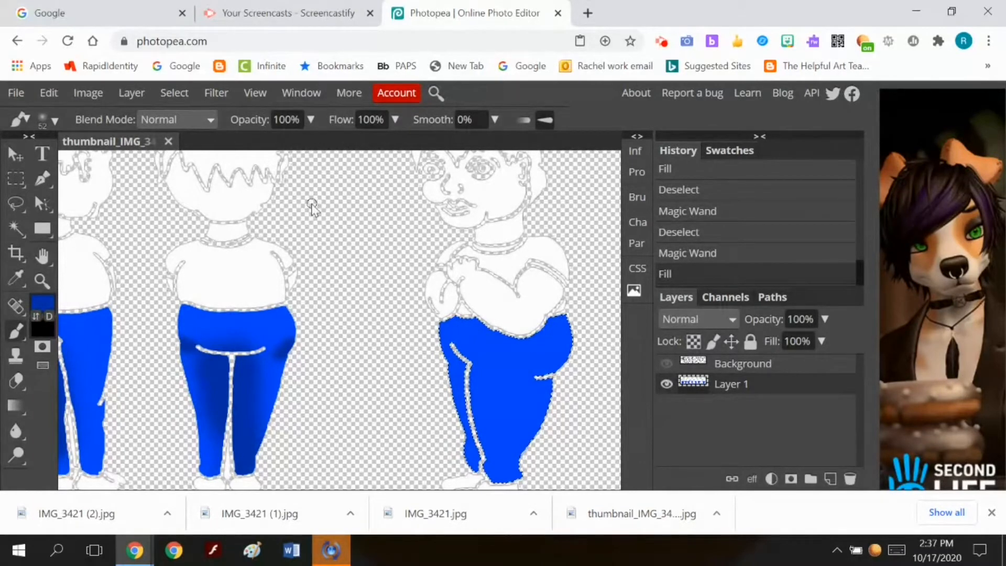
{"action": "left_click", "coordinate": [52, 121]}
{"action": "left_click_drag", "start_coordinate": [105, 163], "coordinate": [123, 163]}
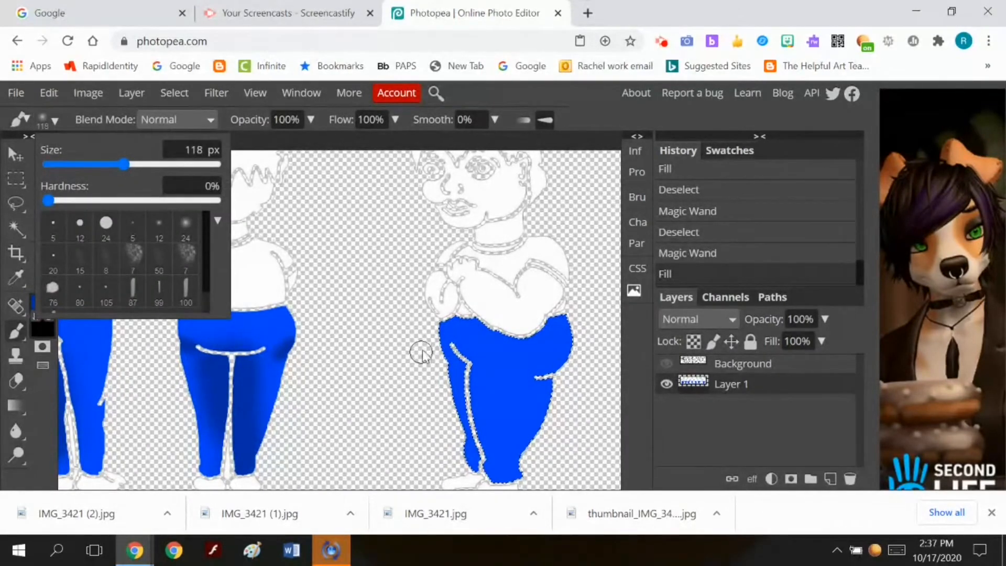
Brush dark blue shading onto the last figure's selected pants along the front seam, under the hip crease and down the lower leg
{"action": "left_click", "coordinate": [470, 367]}
{"action": "left_click_drag", "start_coordinate": [471, 370], "coordinate": [464, 368]}
{"action": "left_click_drag", "start_coordinate": [470, 403], "coordinate": [492, 441]}
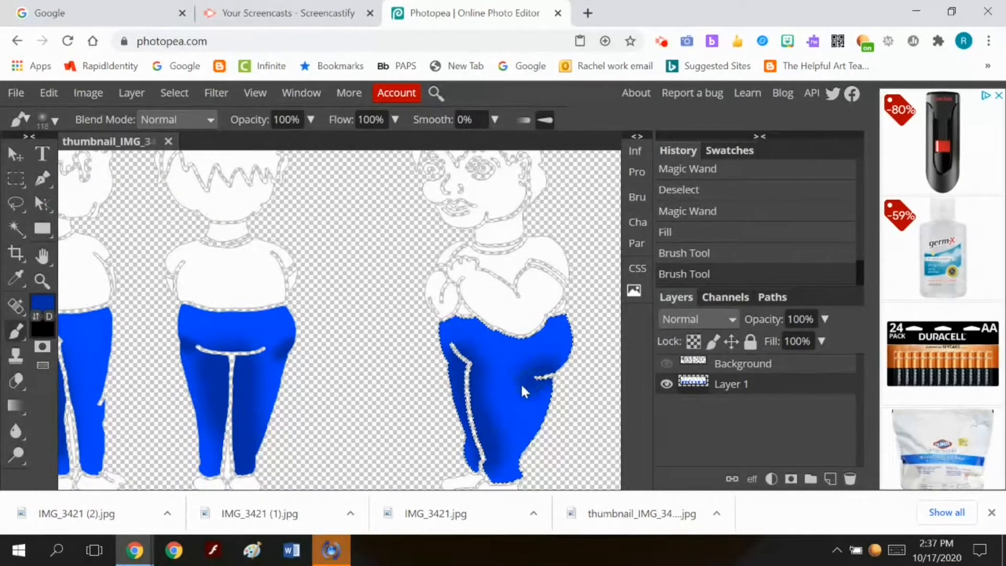
{"action": "mouse_move", "coordinate": [523, 390]}
{"action": "left_mouse_down"}
{"action": "mouse_move", "coordinate": [544, 413]}
{"action": "mouse_move", "coordinate": [515, 475]}
{"action": "left_mouse_up"}
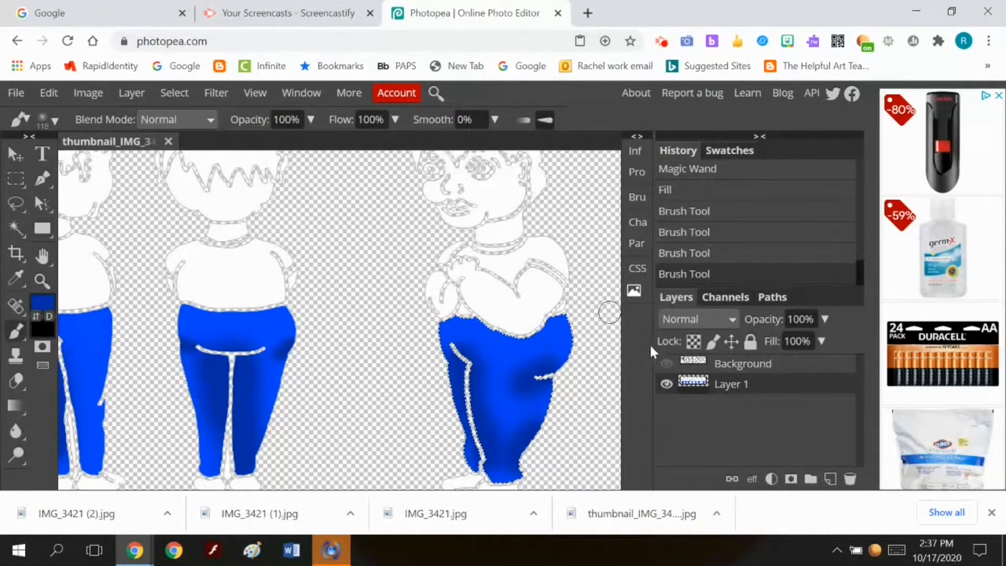
Show the Background line-art layer again and deselect the last figure's pants
{"action": "left_click", "coordinate": [666, 363]}
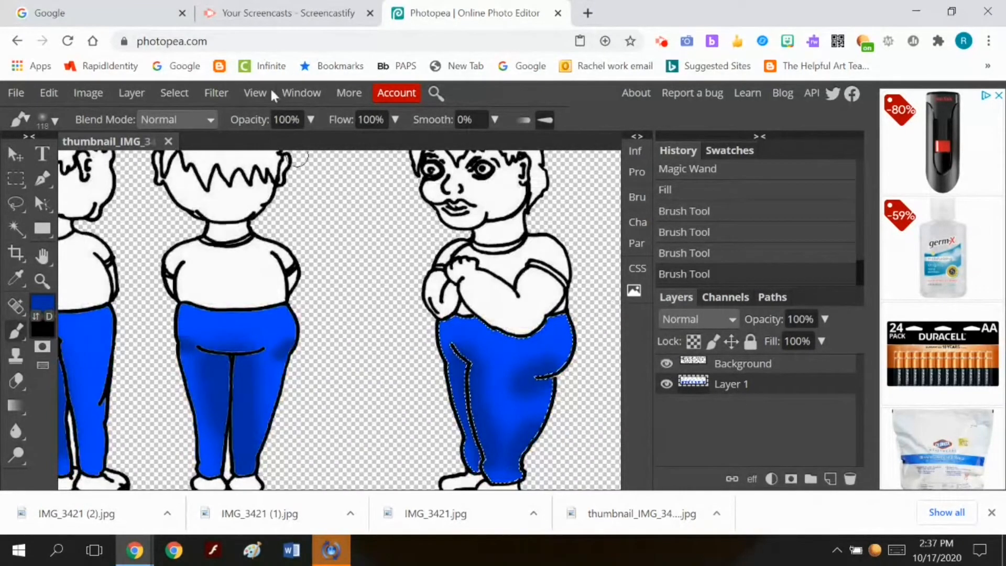
{"action": "left_click", "coordinate": [174, 93]}
{"action": "left_click", "coordinate": [204, 140]}
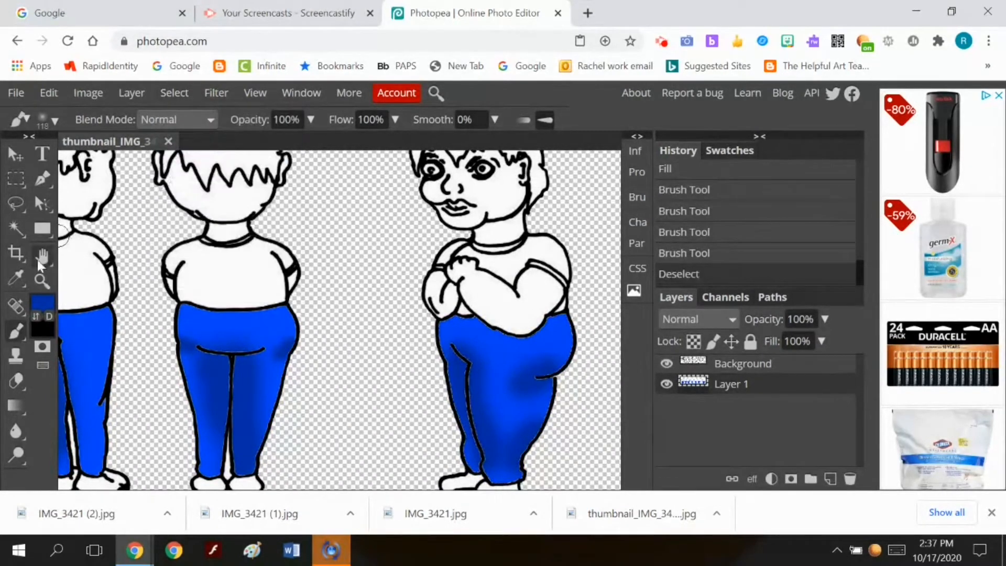
Hide the Background line-art layer and build a Magic Wand selection on Layer 1 of all the figures' face and neck areas plus the last figure's arm
{"action": "left_click", "coordinate": [42, 281]}
{"action": "left_click", "coordinate": [156, 256], "text": "alt"}
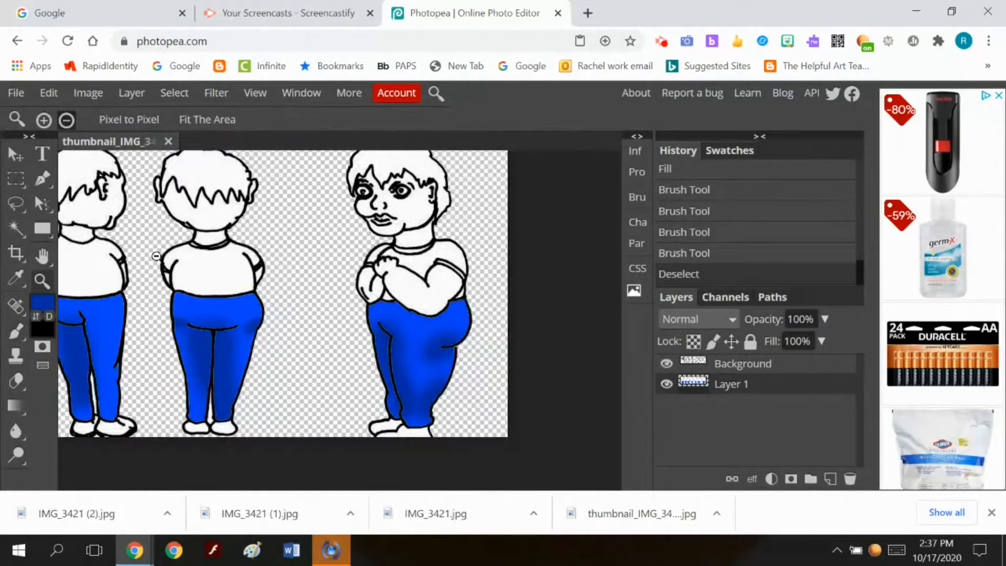
{"action": "left_click", "coordinate": [156, 256]}
{"action": "left_click", "coordinate": [156, 256]}
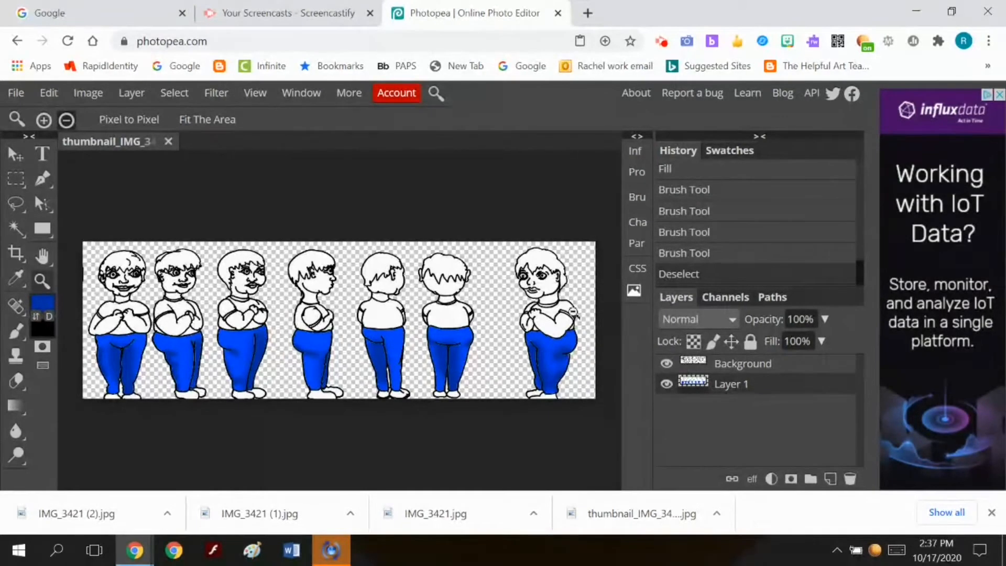
{"action": "left_click", "coordinate": [666, 363]}
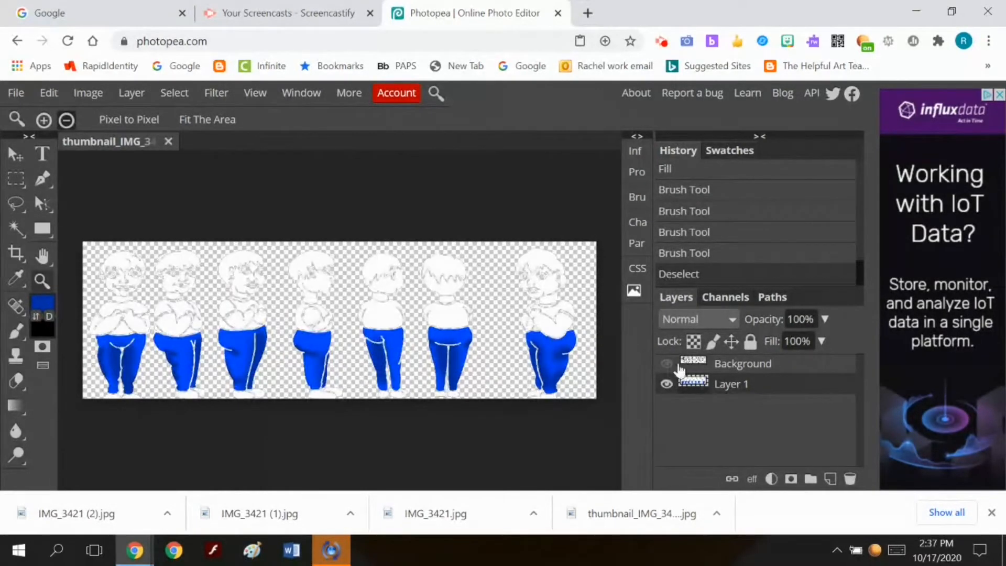
{"action": "left_click", "coordinate": [17, 227]}
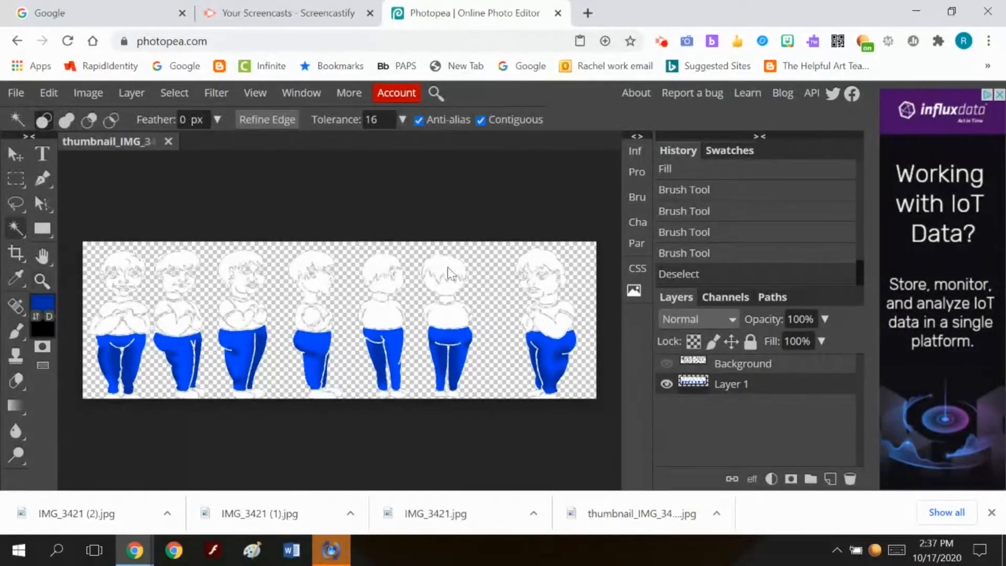
{"action": "key", "text": "shift"}
{"action": "left_click", "coordinate": [548, 291]}
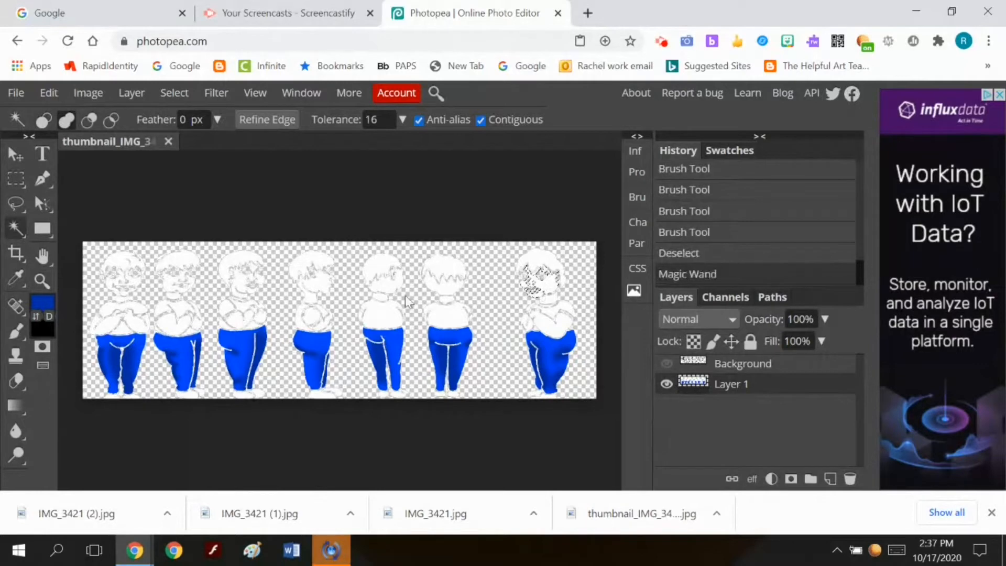
{"action": "left_click", "coordinate": [435, 289]}
{"action": "left_click", "coordinate": [381, 296]}
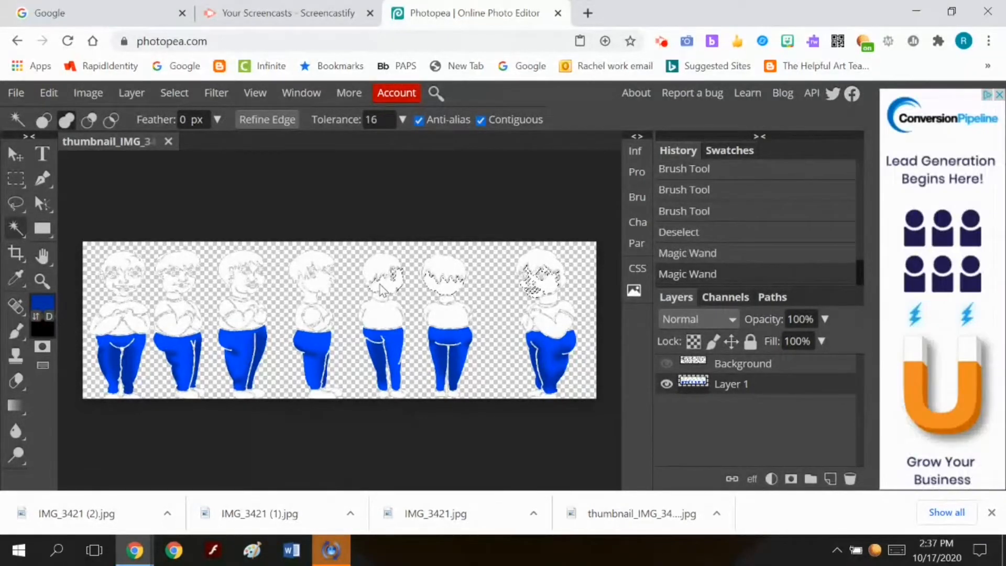
{"action": "left_click", "coordinate": [321, 287]}
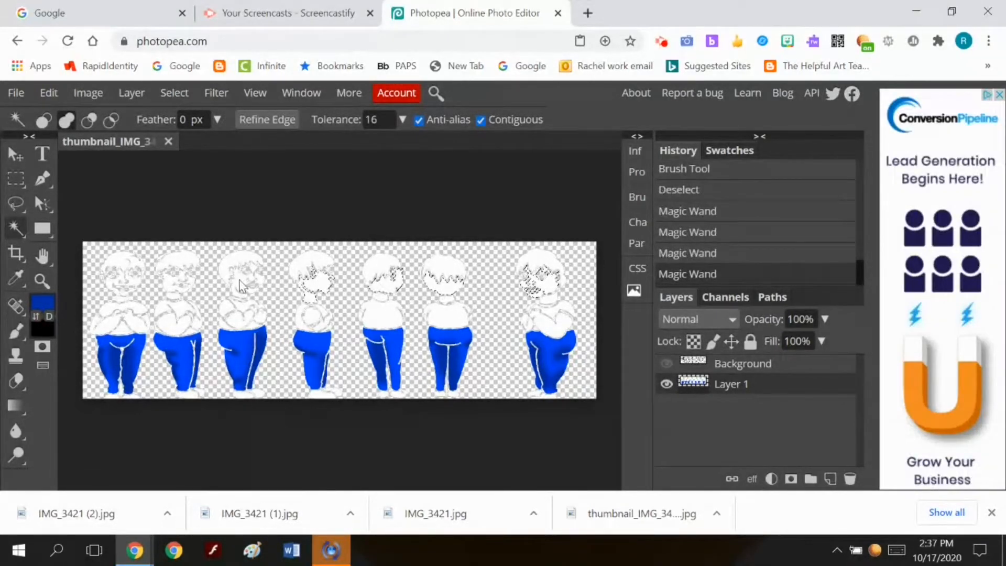
{"action": "left_click", "coordinate": [241, 285]}
{"action": "left_click", "coordinate": [171, 281]}
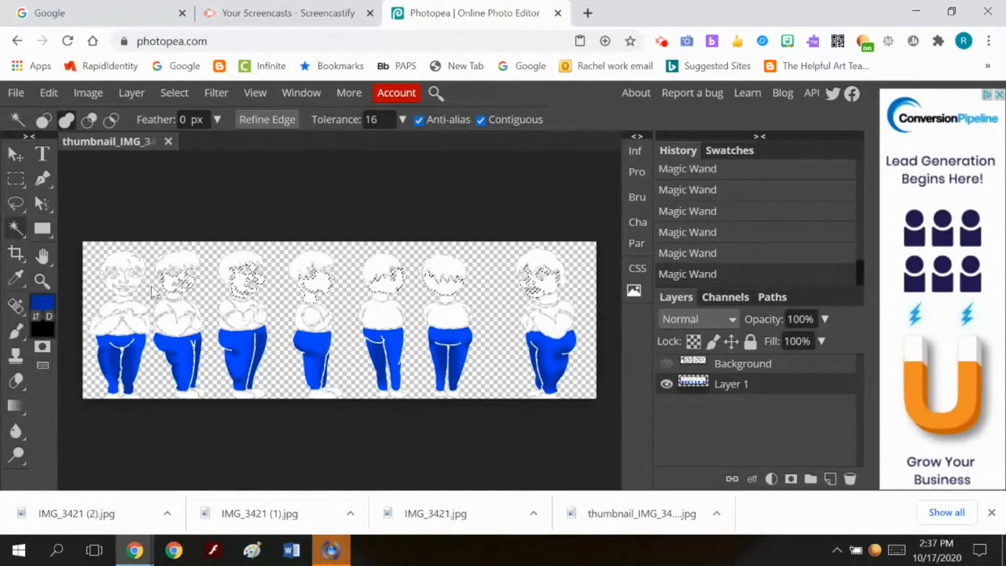
{"action": "left_click", "coordinate": [138, 288]}
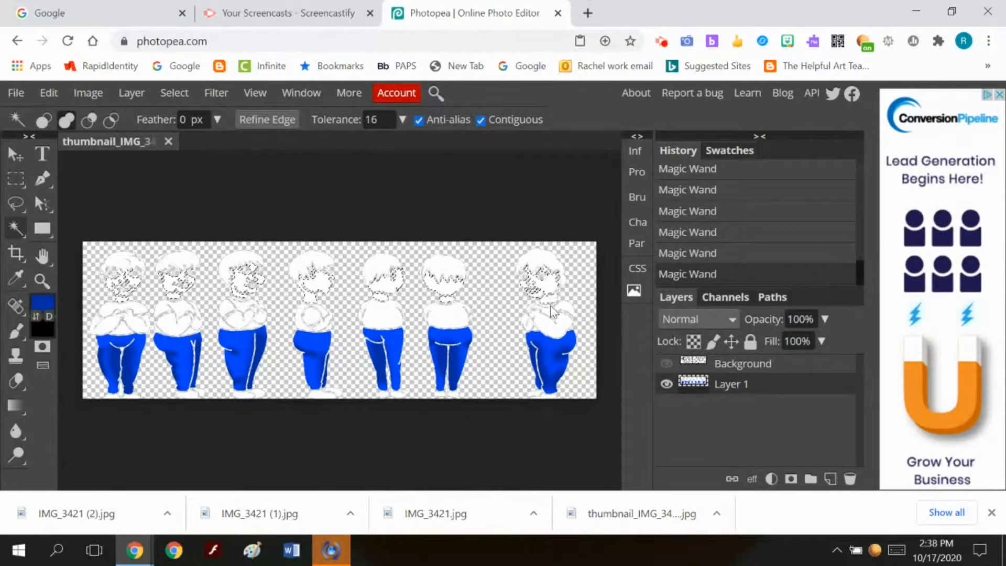
{"action": "left_click", "coordinate": [557, 336]}
{"action": "left_click", "coordinate": [320, 329]}
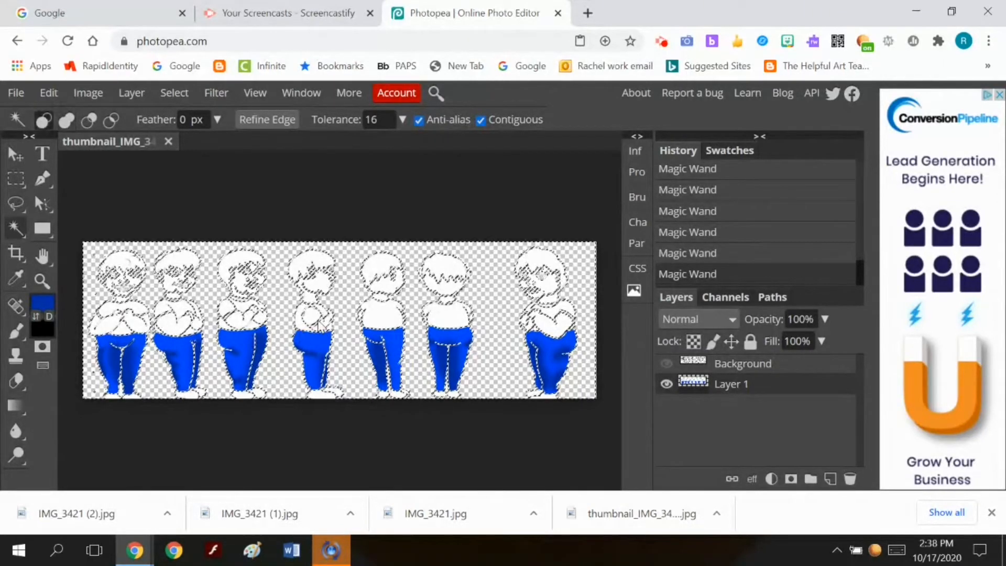
{"action": "key", "text": "ctrl+z"}
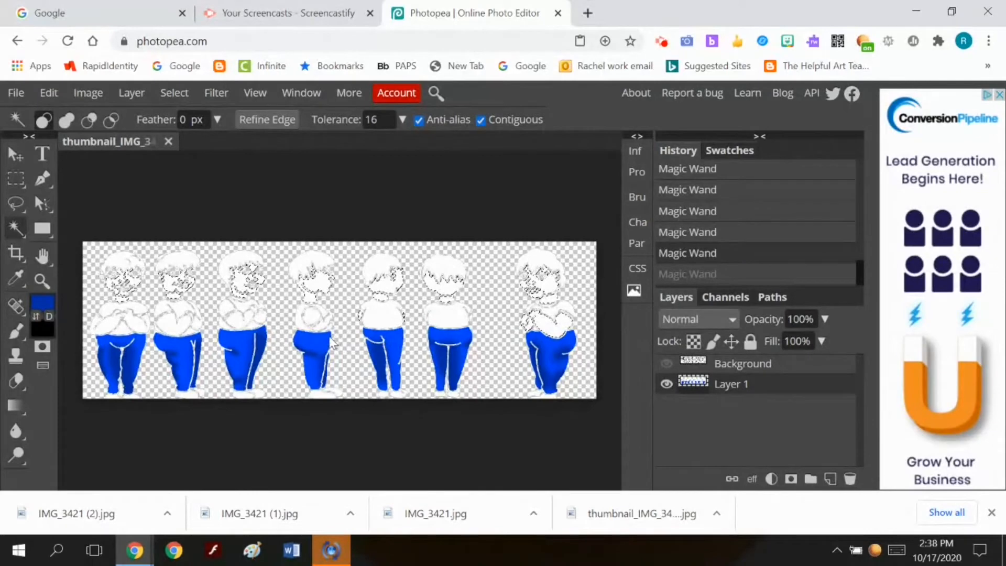
{"action": "key", "text": "shift"}
{"action": "left_click", "coordinate": [325, 330], "text": "shift"}
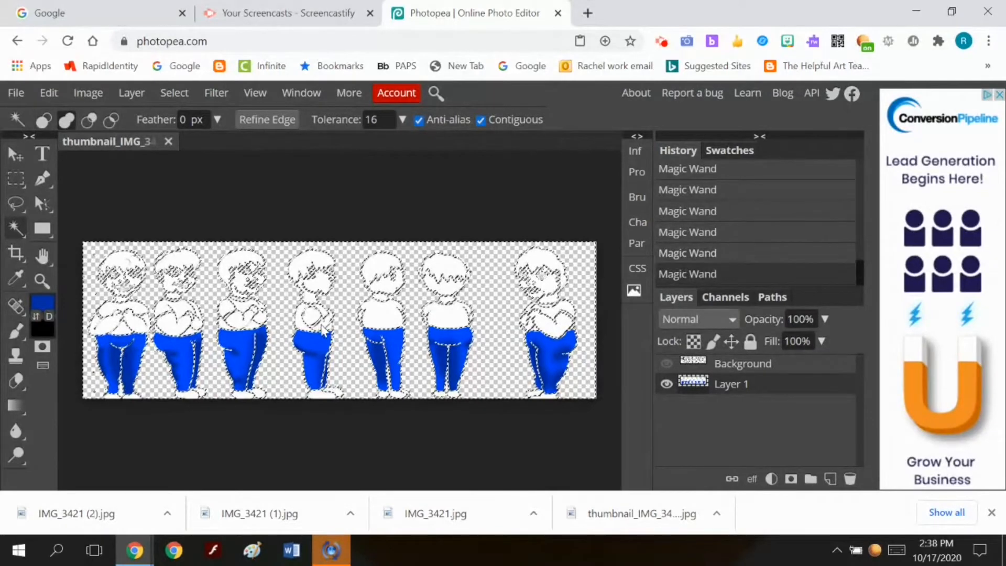
{"action": "key", "text": "ctrl+z"}
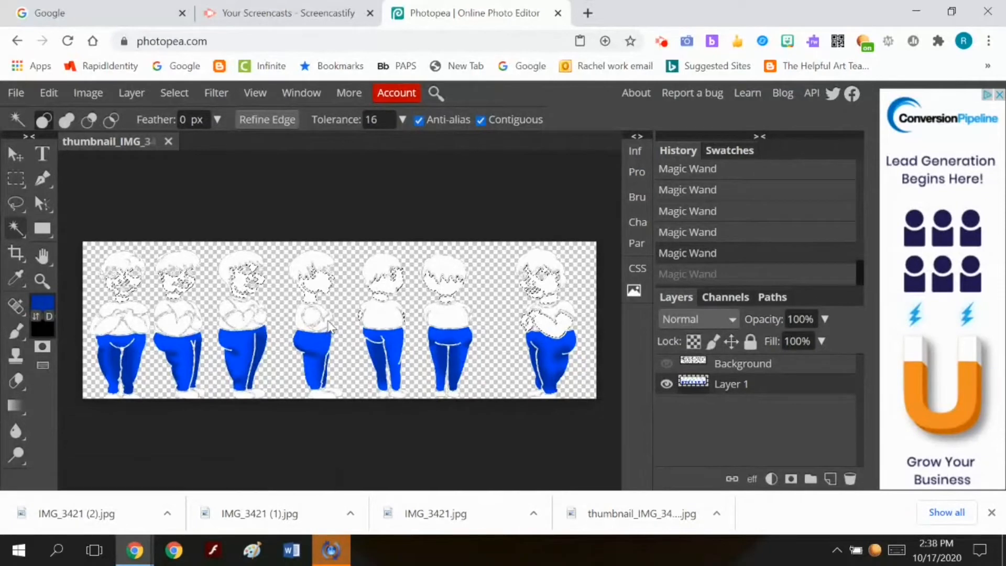
Add the arms and hands of the third, second, first and fourth figures to the Magic Wand selection
{"action": "key", "text": "shift"}
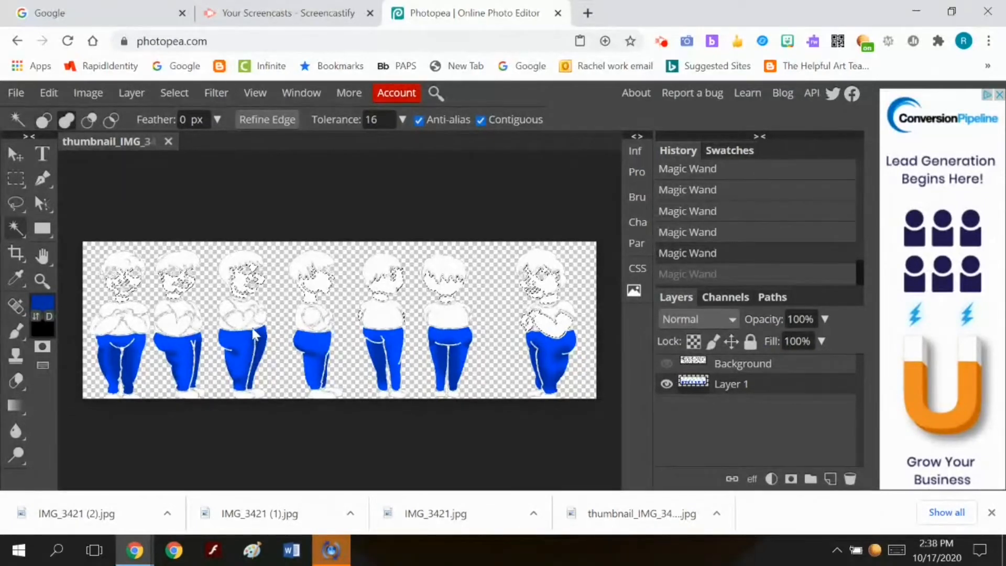
{"action": "left_click", "coordinate": [255, 325], "text": "shift"}
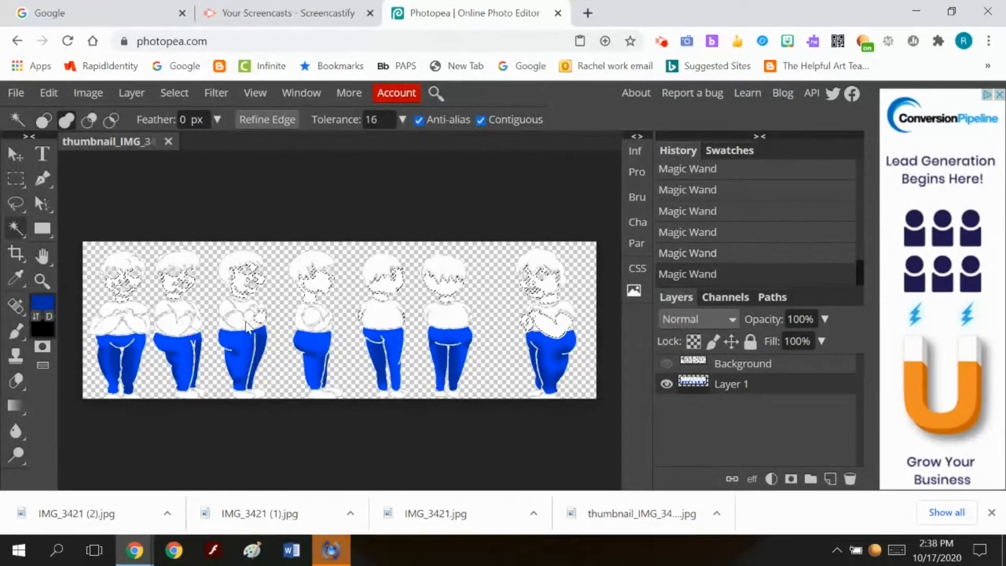
{"action": "left_click", "coordinate": [189, 327], "text": "shift"}
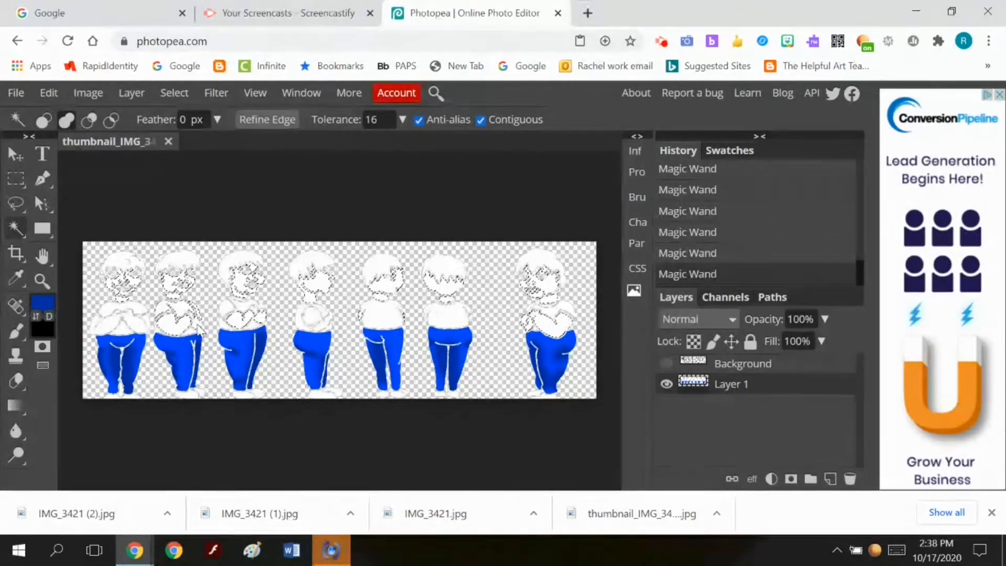
{"action": "left_click", "coordinate": [135, 326], "text": "shift"}
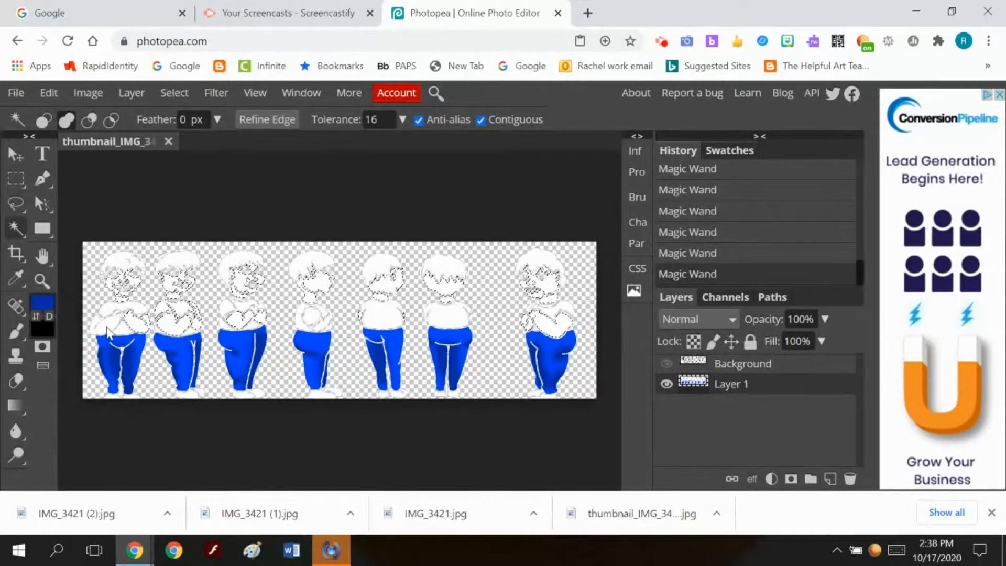
{"action": "left_click", "coordinate": [326, 322], "text": "shift"}
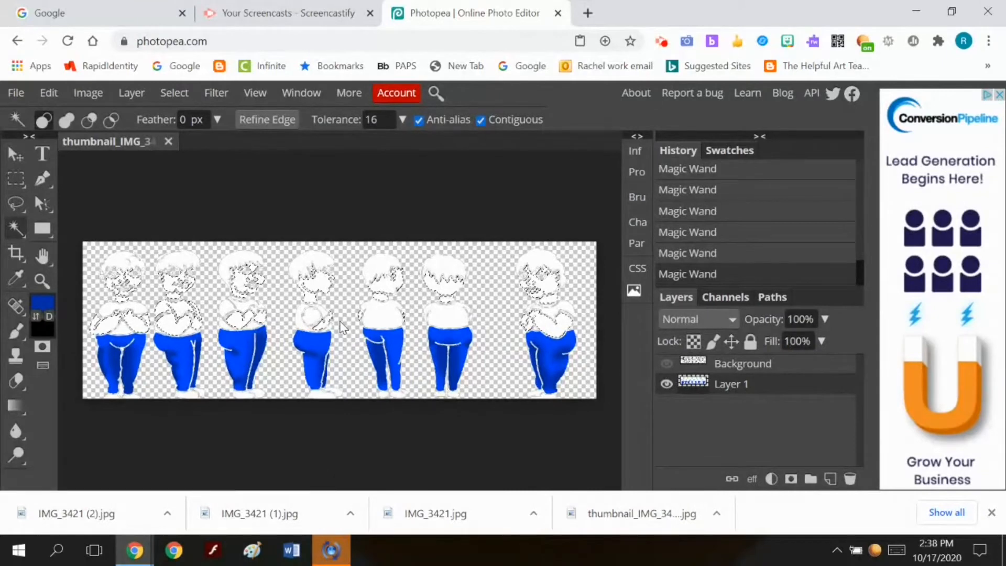
Set the foreground color to tan dec283 and fill the selected skin areas with it in Normal mode at 100% opacity
{"action": "left_click", "coordinate": [42, 302]}
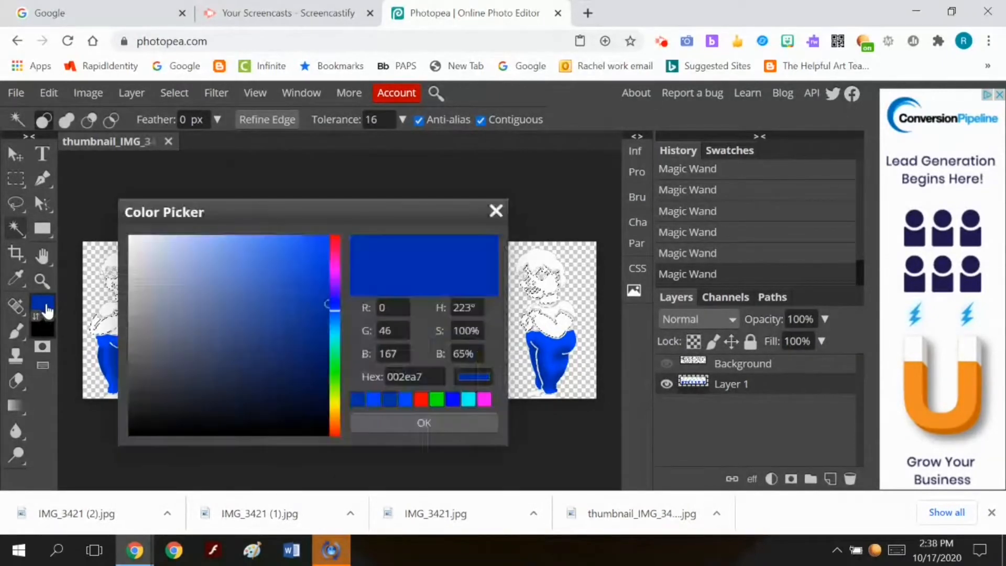
{"action": "left_click", "coordinate": [335, 413]}
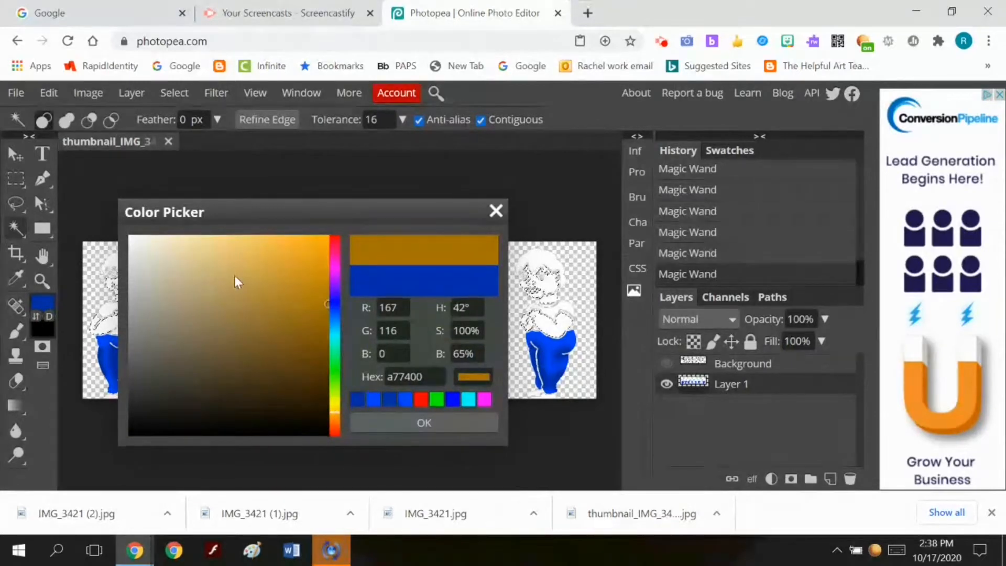
{"action": "left_click", "coordinate": [210, 260]}
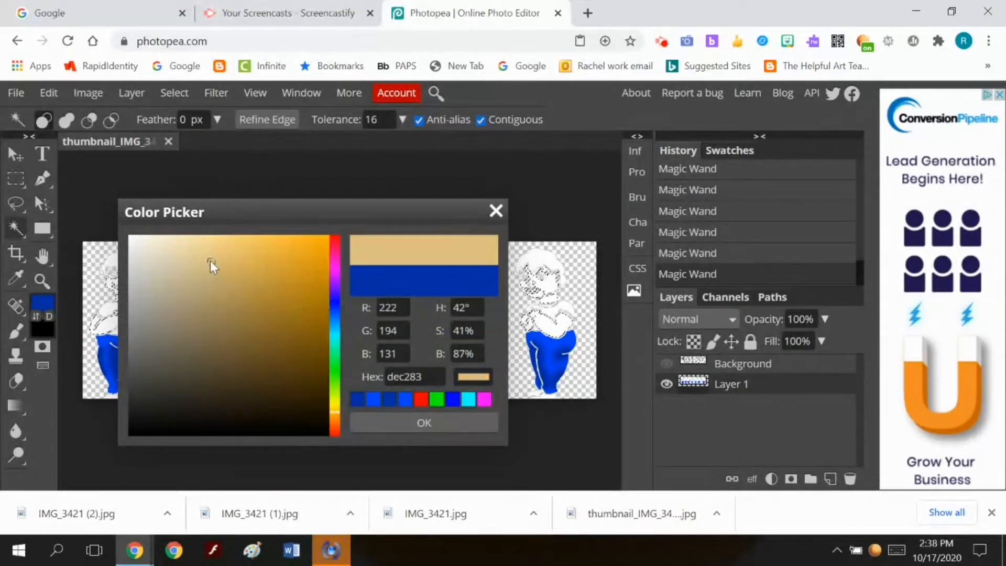
{"action": "left_click", "coordinate": [395, 420]}
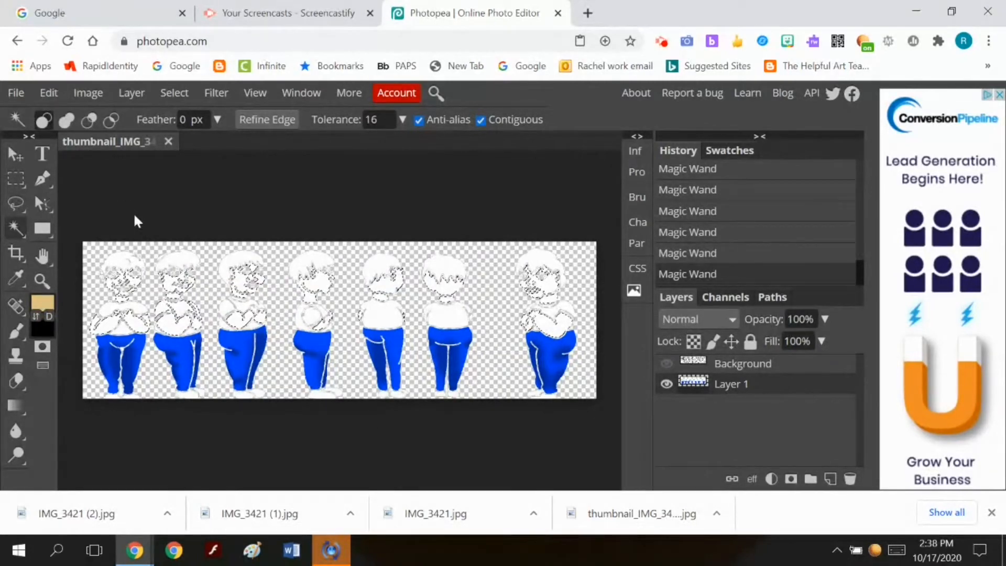
{"action": "left_click", "coordinate": [48, 93]}
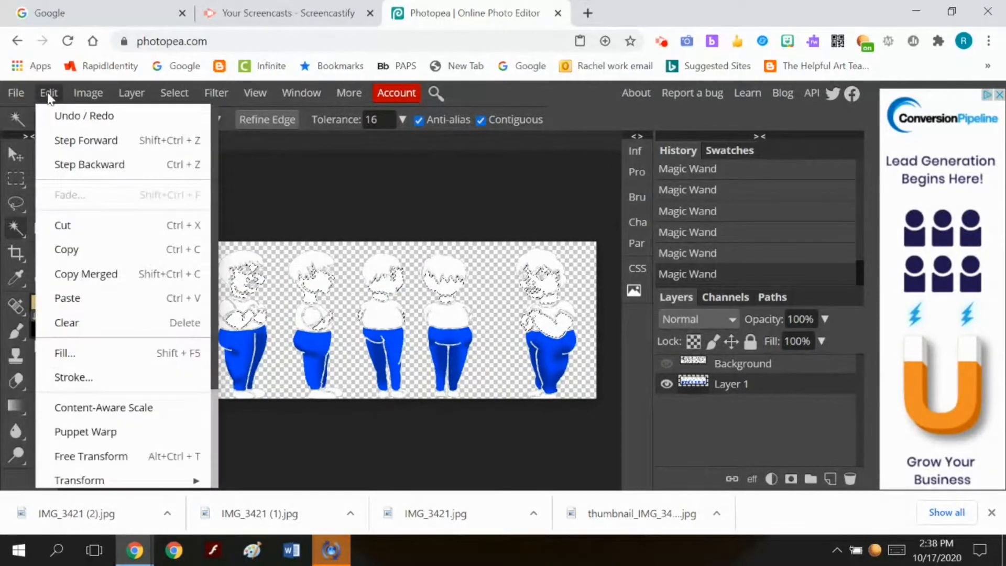
{"action": "left_click", "coordinate": [66, 353]}
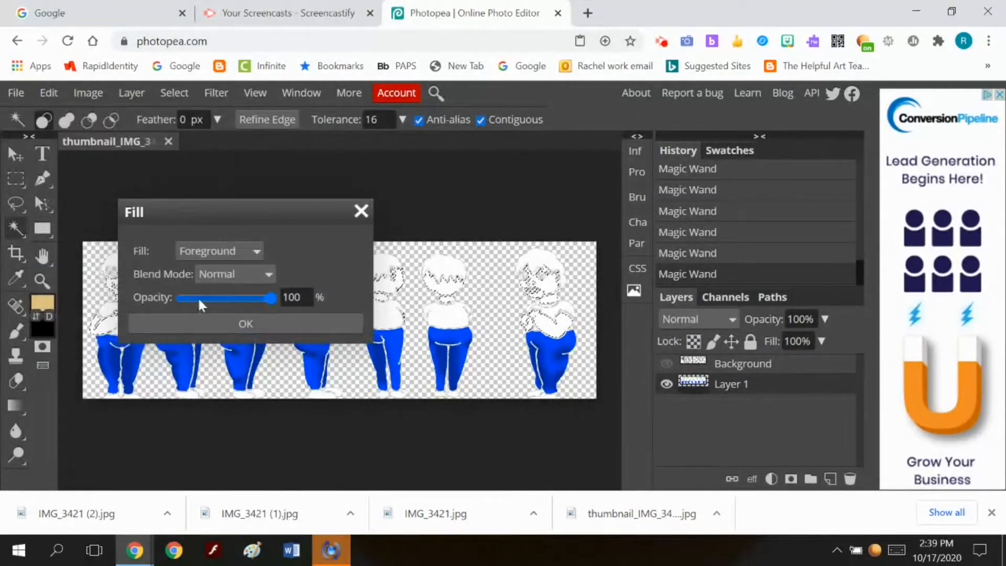
{"action": "left_click", "coordinate": [201, 321]}
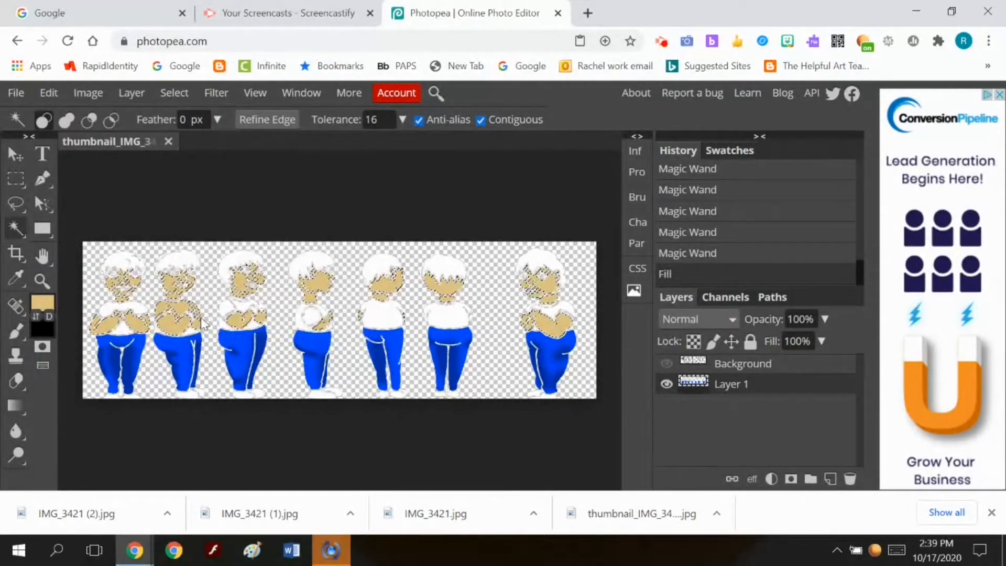
Set the foreground color to the darker tan 9d8859 for skin shading
{"action": "left_click", "coordinate": [44, 304]}
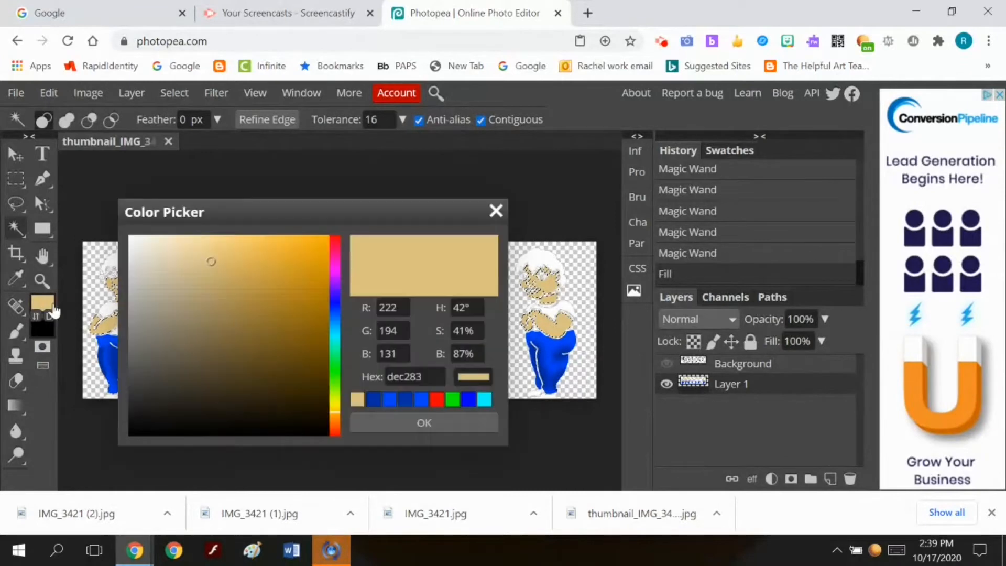
{"action": "left_click", "coordinate": [212, 297]}
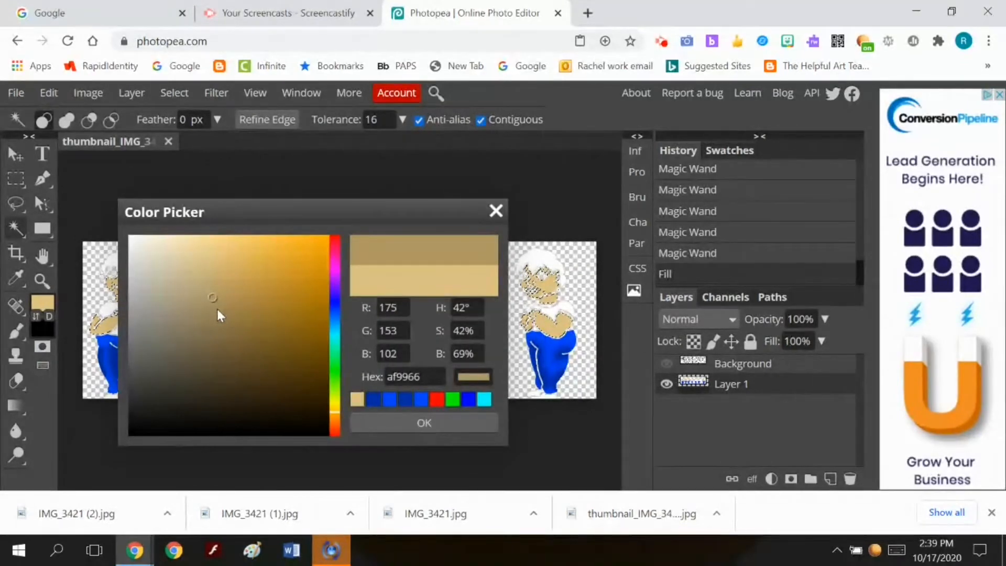
{"action": "left_click", "coordinate": [215, 315]}
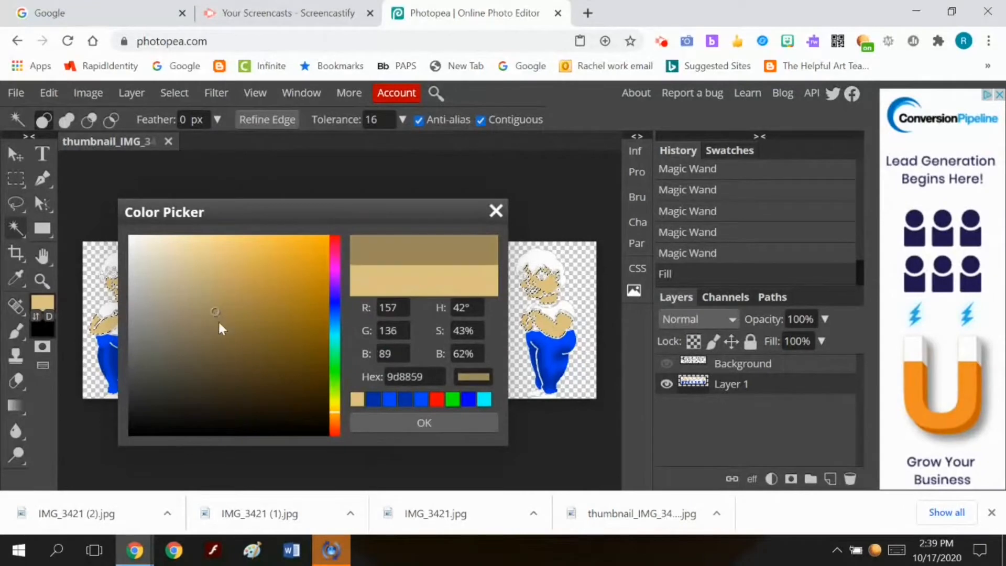
{"action": "left_click", "coordinate": [366, 417]}
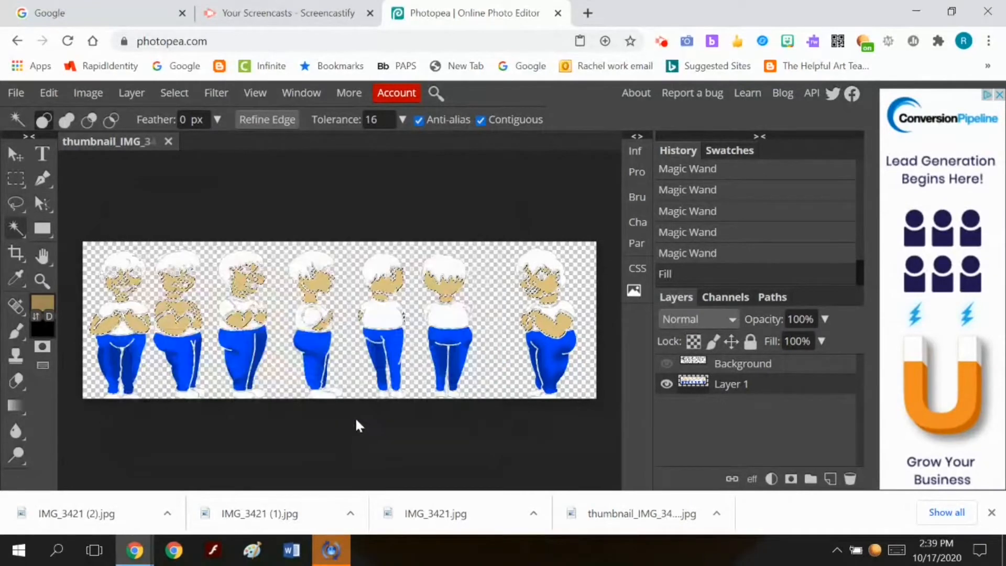
Shade the first figure's neck and both arms in dark tan with a soft 33 px brush at 0% hardness
{"action": "left_click", "coordinate": [45, 278]}
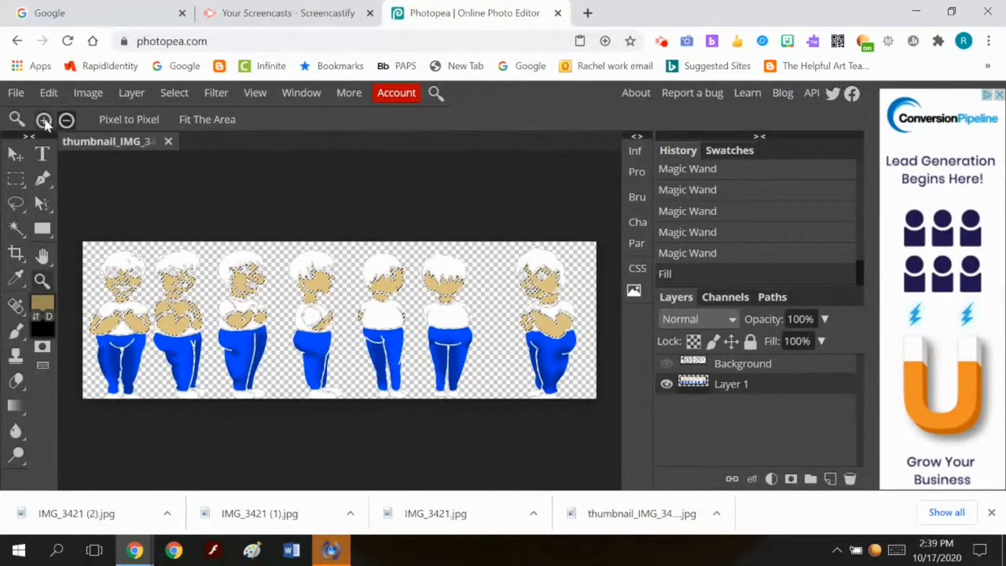
{"action": "left_click", "coordinate": [131, 273]}
{"action": "left_click", "coordinate": [131, 274]}
{"action": "left_click", "coordinate": [131, 274]}
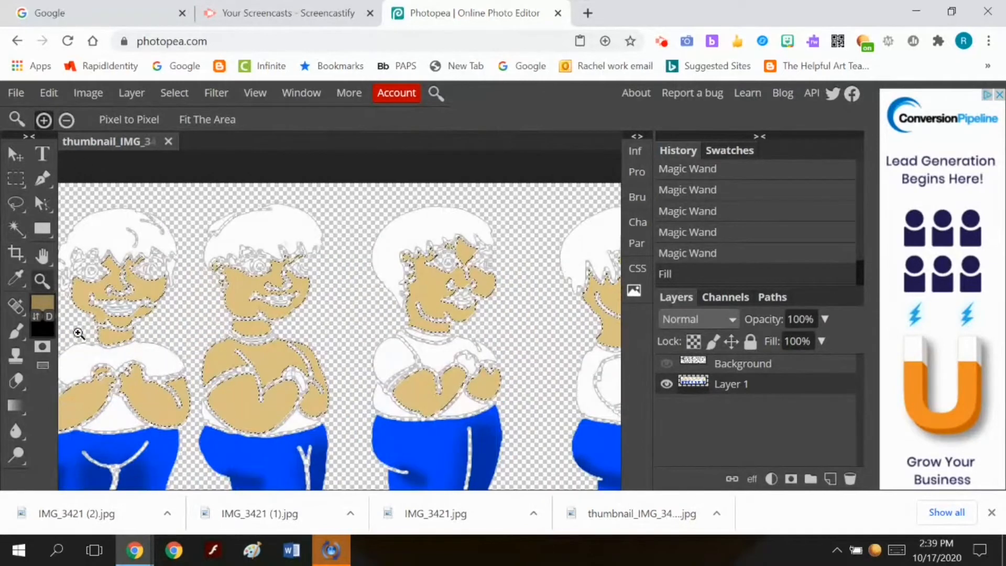
{"action": "left_click", "coordinate": [17, 334]}
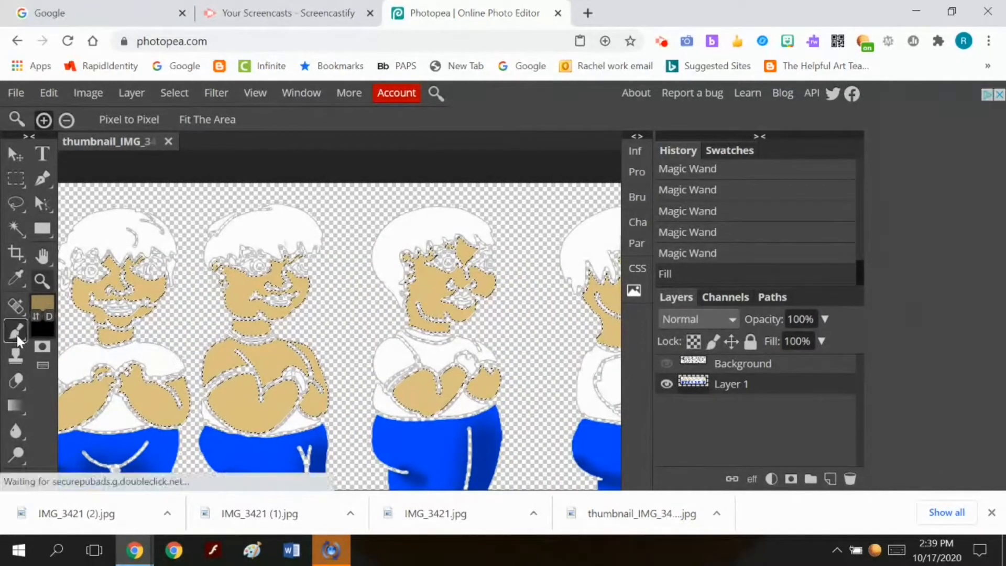
{"action": "left_click", "coordinate": [55, 120]}
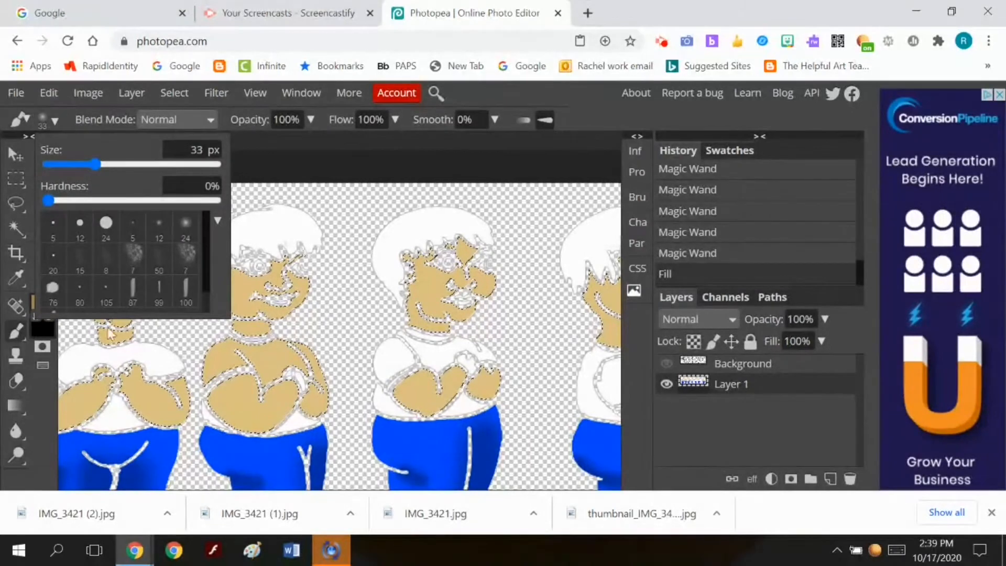
{"action": "left_click", "coordinate": [248, 153]}
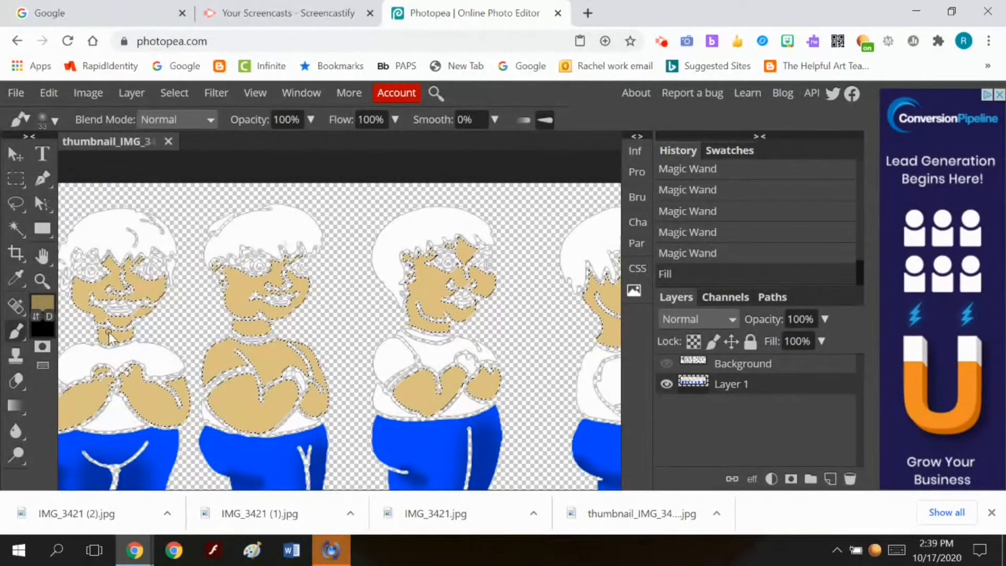
{"action": "left_click_drag", "start_coordinate": [108, 332], "coordinate": [129, 343]}
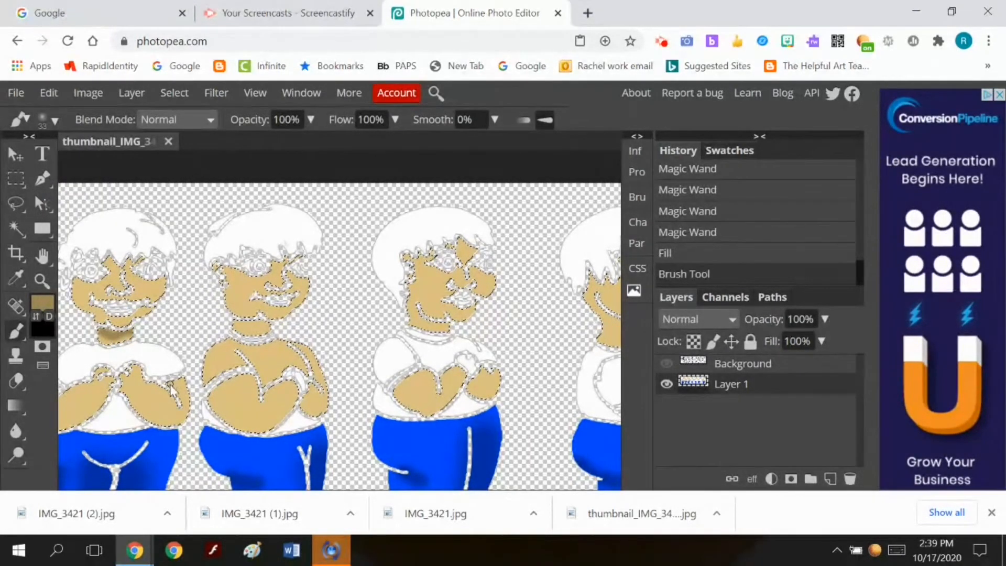
{"action": "mouse_move", "coordinate": [183, 408]}
{"action": "left_mouse_down"}
{"action": "mouse_move", "coordinate": [137, 413]}
{"action": "mouse_move", "coordinate": [188, 419]}
{"action": "left_mouse_up"}
{"action": "double_click", "coordinate": [44, 259]}
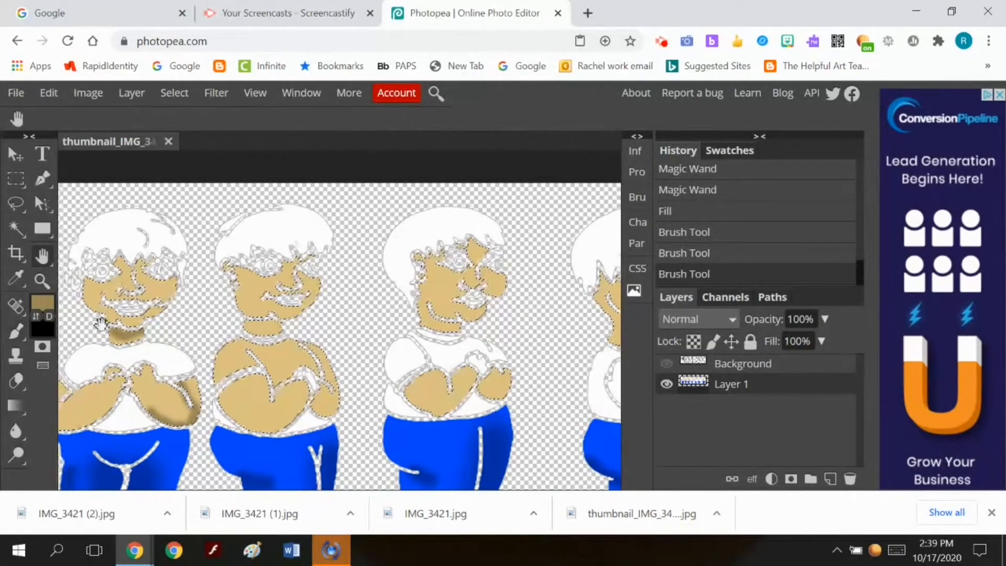
{"action": "left_click", "coordinate": [16, 331]}
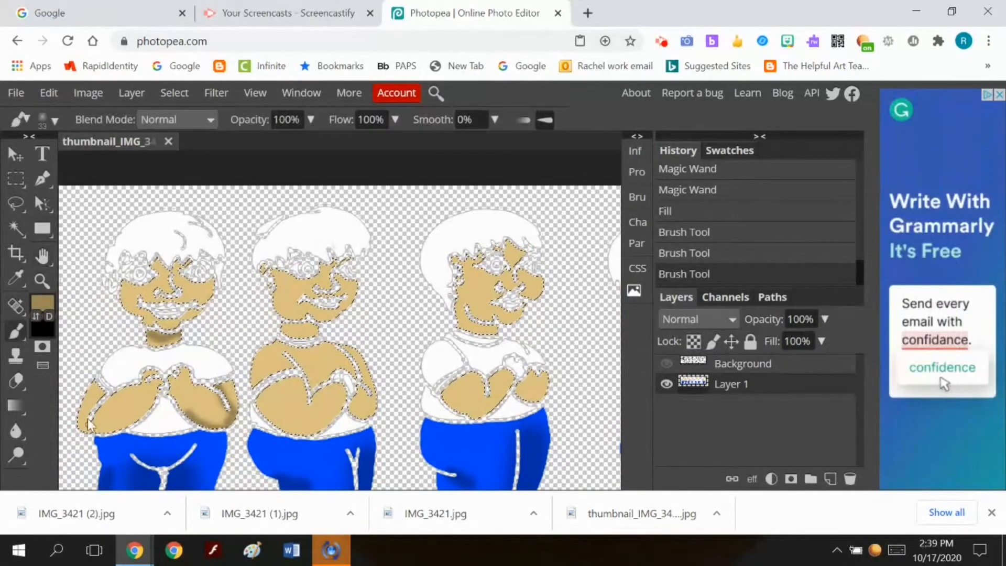
{"action": "mouse_move", "coordinate": [89, 401]}
{"action": "left_mouse_down"}
{"action": "mouse_move", "coordinate": [80, 425]}
{"action": "mouse_move", "coordinate": [95, 432]}
{"action": "mouse_move", "coordinate": [155, 391]}
{"action": "mouse_move", "coordinate": [143, 421]}
{"action": "left_mouse_up"}
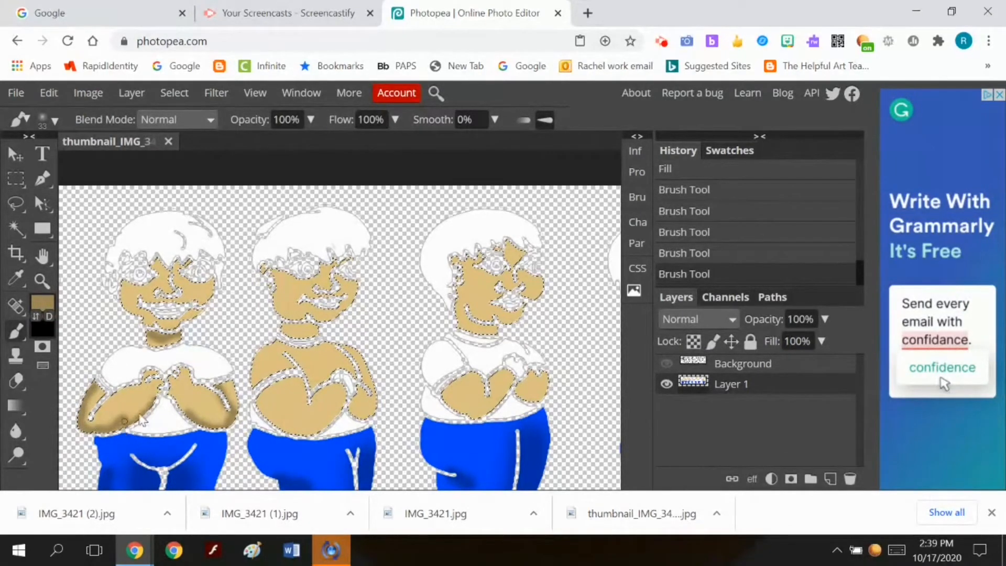
Shade the undersides of the second figure's arms and erase the tan fill from its shirt with the Eraser
{"action": "mouse_move", "coordinate": [363, 398]}
{"action": "left_mouse_down"}
{"action": "mouse_move", "coordinate": [353, 425]}
{"action": "mouse_move", "coordinate": [376, 419]}
{"action": "mouse_move", "coordinate": [379, 400]}
{"action": "left_mouse_up"}
{"action": "mouse_move", "coordinate": [256, 406]}
{"action": "left_mouse_down"}
{"action": "mouse_move", "coordinate": [298, 436]}
{"action": "mouse_move", "coordinate": [343, 414]}
{"action": "left_mouse_up"}
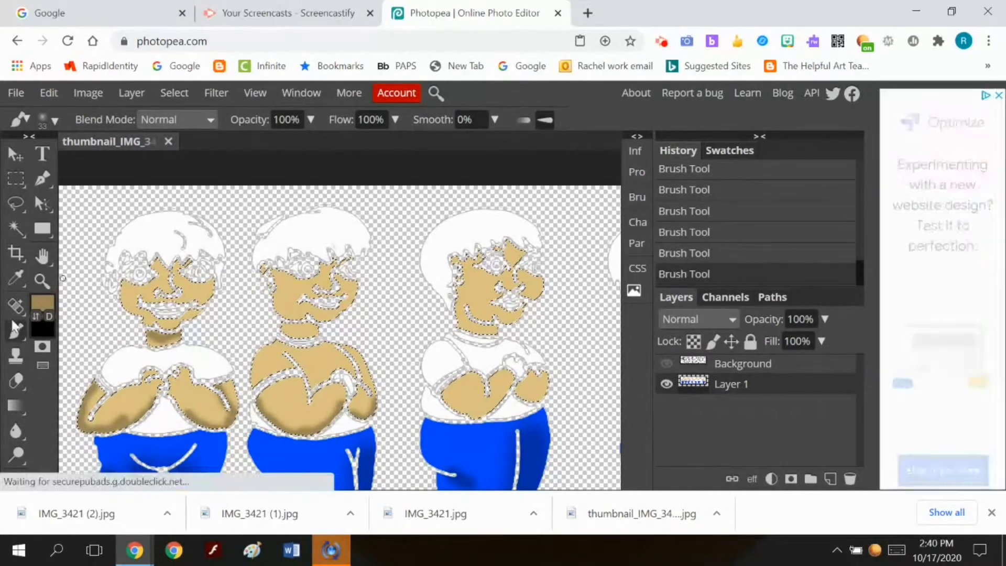
{"action": "key", "text": "e"}
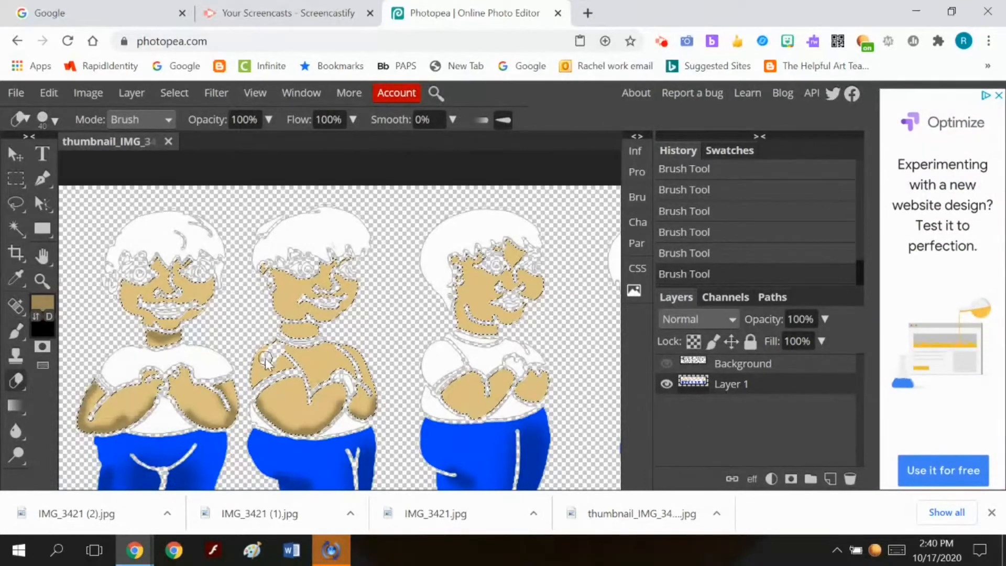
{"action": "mouse_move", "coordinate": [267, 361]}
{"action": "left_mouse_down"}
{"action": "mouse_move", "coordinate": [254, 382]}
{"action": "mouse_move", "coordinate": [284, 353]}
{"action": "mouse_move", "coordinate": [314, 382]}
{"action": "mouse_move", "coordinate": [330, 366]}
{"action": "mouse_move", "coordinate": [304, 354]}
{"action": "mouse_move", "coordinate": [325, 346]}
{"action": "mouse_move", "coordinate": [321, 358]}
{"action": "mouse_move", "coordinate": [349, 368]}
{"action": "mouse_move", "coordinate": [368, 359]}
{"action": "mouse_move", "coordinate": [342, 350]}
{"action": "left_mouse_up"}
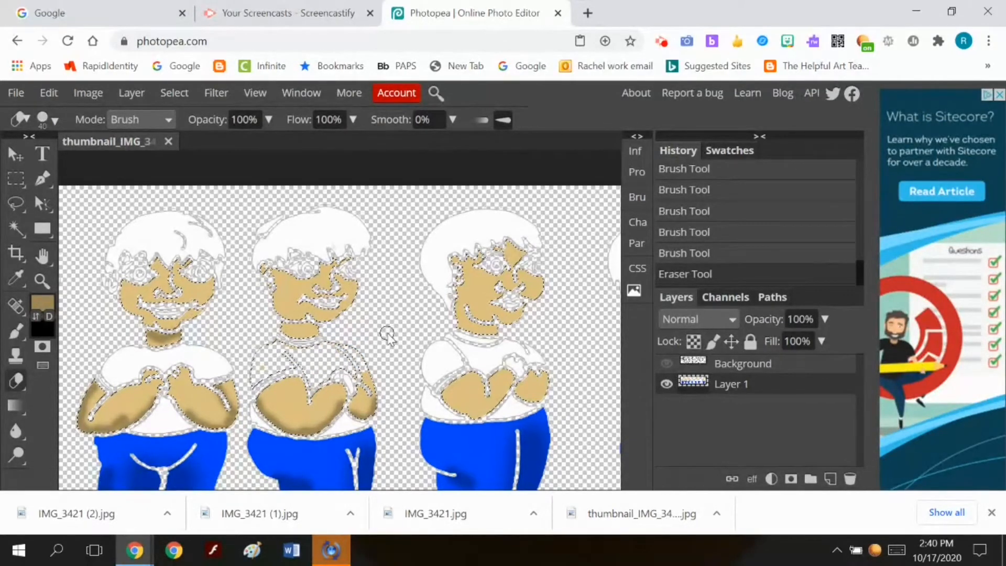
Brush dark tan shading along the first figure's jaw and on the third figure's neck, jaw and arms
{"action": "left_click", "coordinate": [16, 331]}
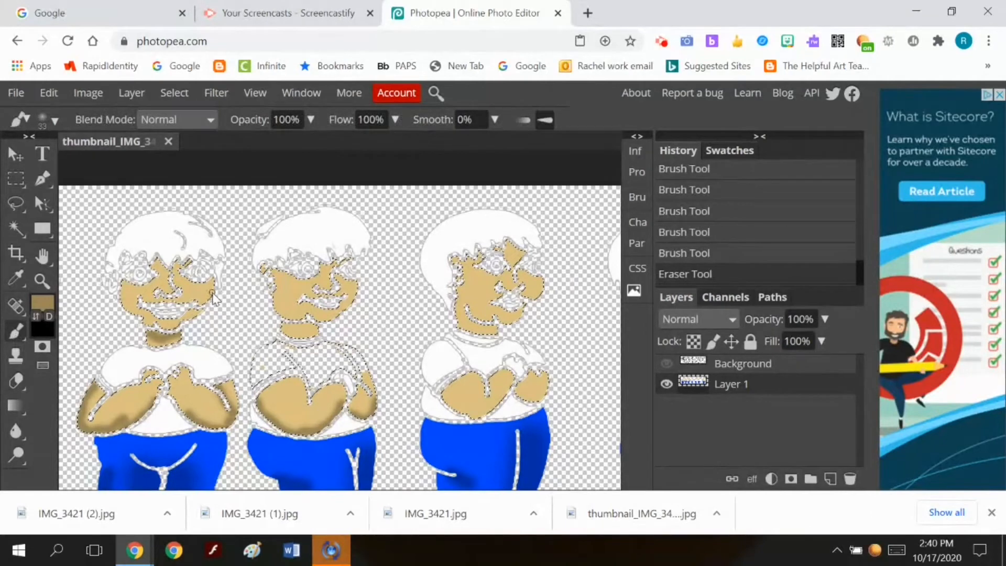
{"action": "left_click_drag", "start_coordinate": [213, 299], "coordinate": [166, 345]}
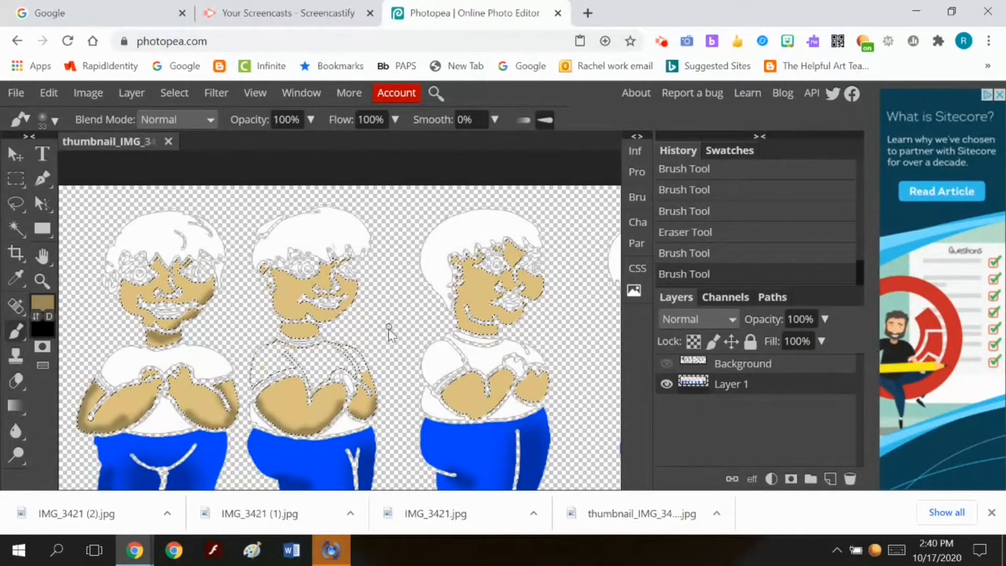
{"action": "mouse_move", "coordinate": [494, 328]}
{"action": "left_mouse_down"}
{"action": "mouse_move", "coordinate": [467, 329]}
{"action": "mouse_move", "coordinate": [480, 343]}
{"action": "left_mouse_up"}
{"action": "left_click_drag", "start_coordinate": [465, 298], "coordinate": [490, 320]}
{"action": "mouse_move", "coordinate": [543, 369]}
{"action": "left_mouse_down"}
{"action": "mouse_move", "coordinate": [540, 398]}
{"action": "mouse_move", "coordinate": [497, 402]}
{"action": "mouse_move", "coordinate": [515, 380]}
{"action": "mouse_move", "coordinate": [490, 413]}
{"action": "mouse_move", "coordinate": [435, 393]}
{"action": "left_mouse_up"}
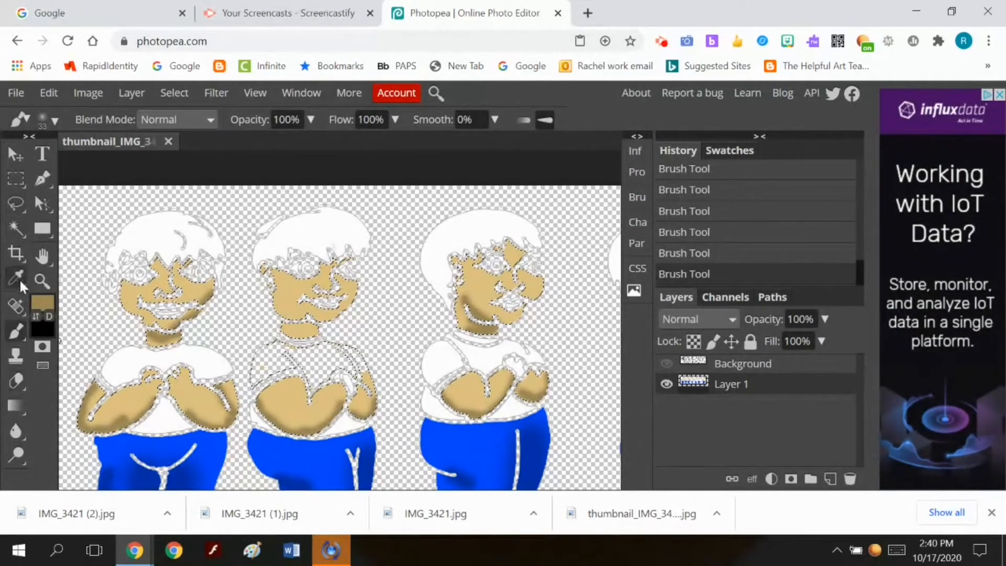
Shade the fourth figure's jaw, cheek, brow area and arm, plus the fifth figure's jaw and neck
{"action": "left_click", "coordinate": [42, 255]}
{"action": "left_click_drag", "start_coordinate": [521, 327], "coordinate": [197, 322]}
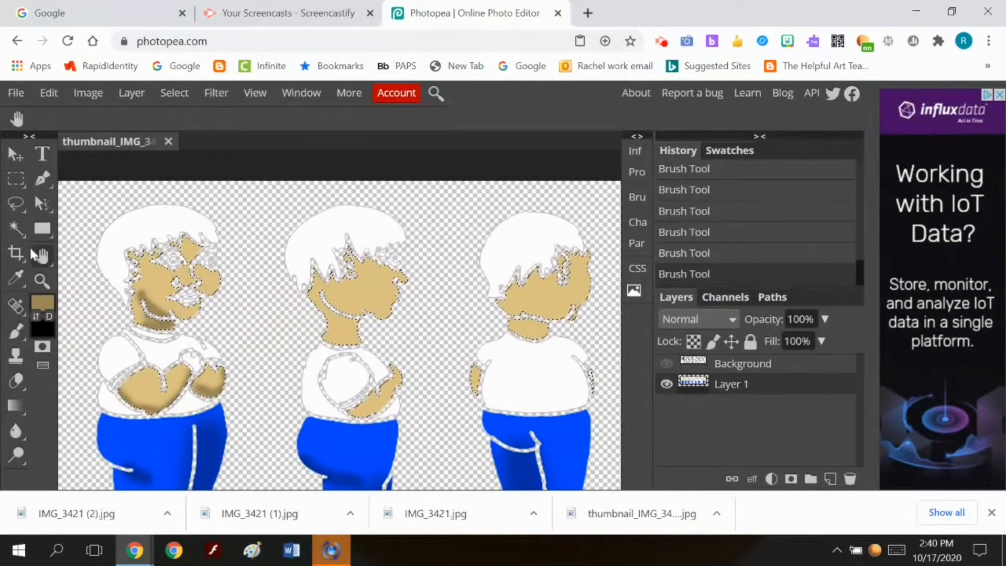
{"action": "left_click", "coordinate": [16, 331]}
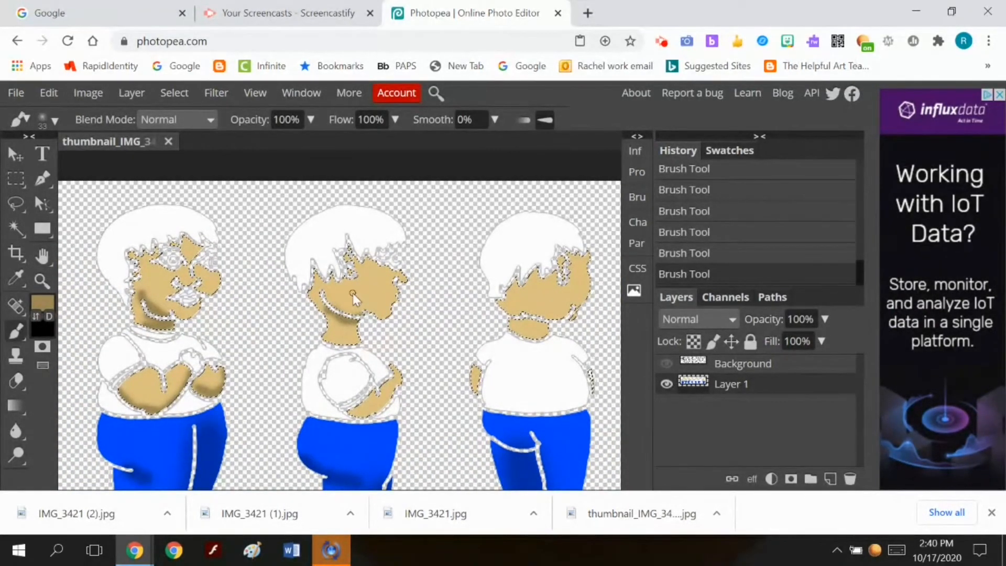
{"action": "left_click_drag", "start_coordinate": [353, 294], "coordinate": [372, 312]}
{"action": "left_click_drag", "start_coordinate": [388, 273], "coordinate": [392, 283]}
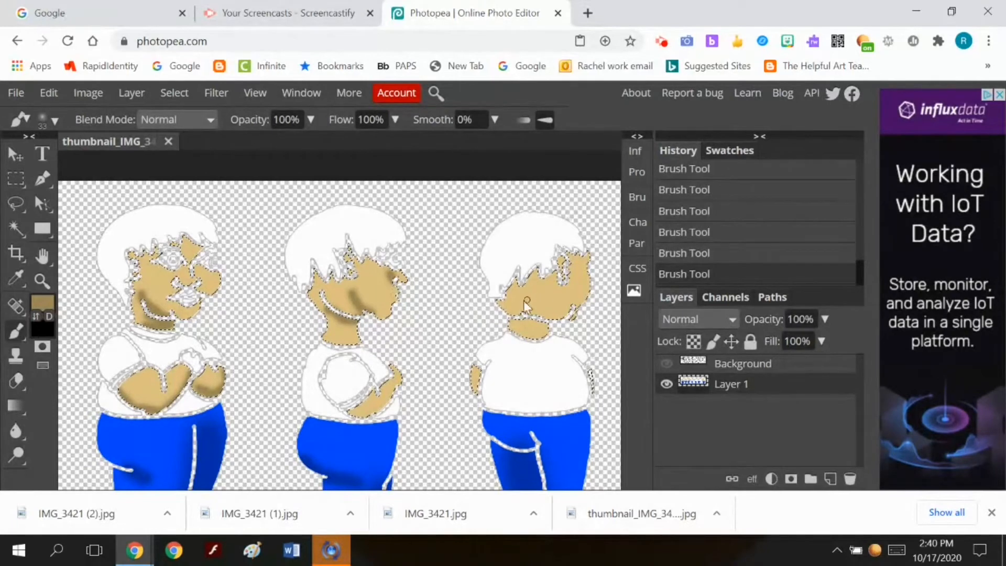
{"action": "mouse_move", "coordinate": [504, 308]}
{"action": "left_mouse_down"}
{"action": "mouse_move", "coordinate": [546, 313]}
{"action": "mouse_move", "coordinate": [543, 331]}
{"action": "left_mouse_up"}
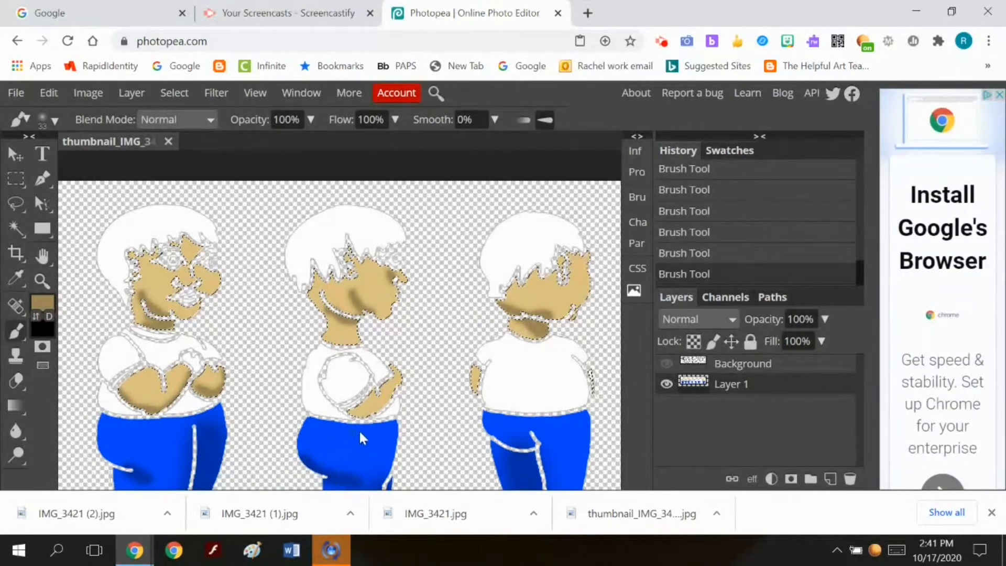
{"action": "left_click_drag", "start_coordinate": [396, 380], "coordinate": [359, 415]}
Shade the sixth figure's neck, then enlarge the brush to 70 px and shade the skin under the fifth and sixth figures' hair
{"action": "left_click", "coordinate": [43, 256]}
{"action": "left_click_drag", "start_coordinate": [299, 385], "coordinate": [247, 360]}
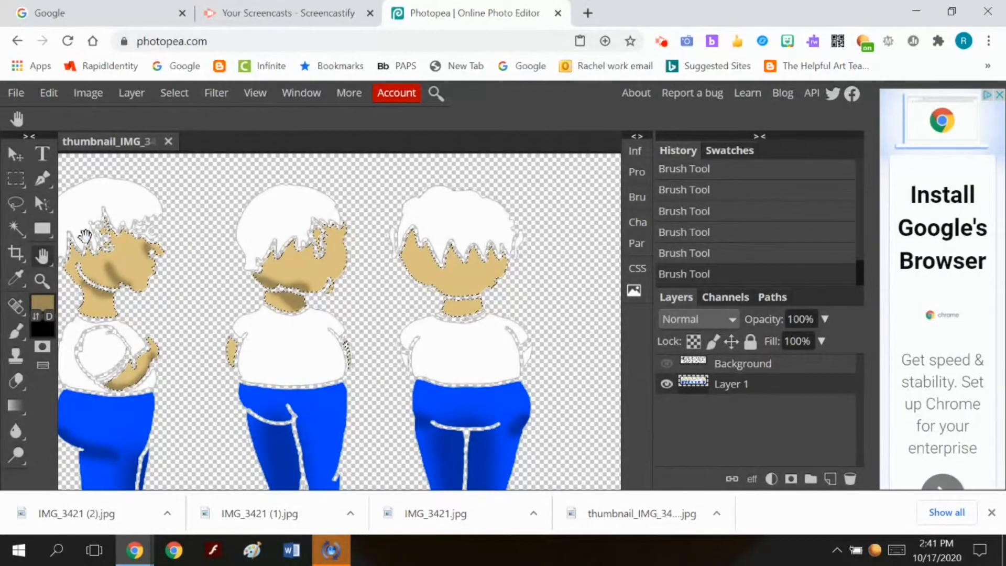
{"action": "left_click", "coordinate": [16, 331]}
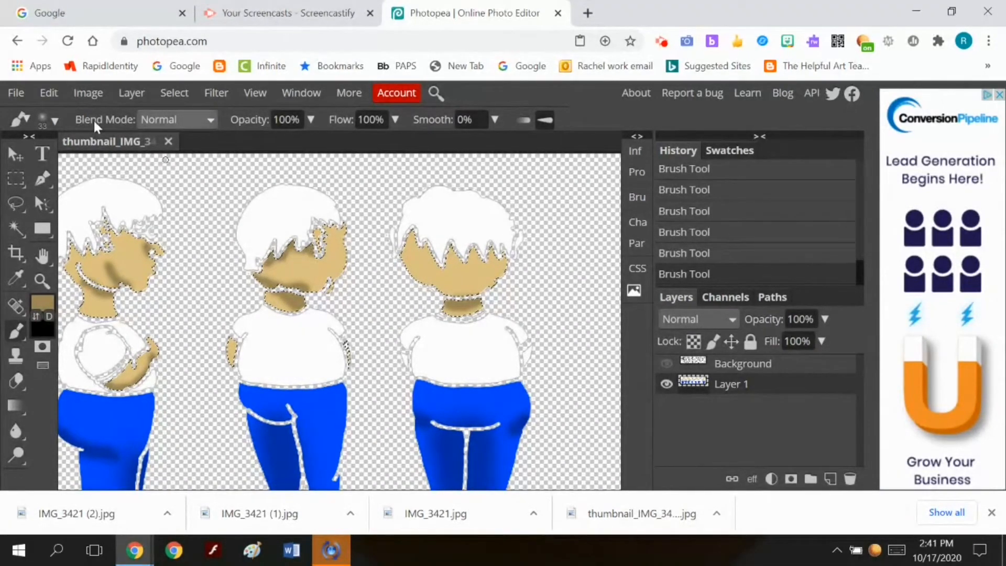
{"action": "left_click", "coordinate": [55, 122]}
{"action": "left_click_drag", "start_coordinate": [110, 164], "coordinate": [162, 164]}
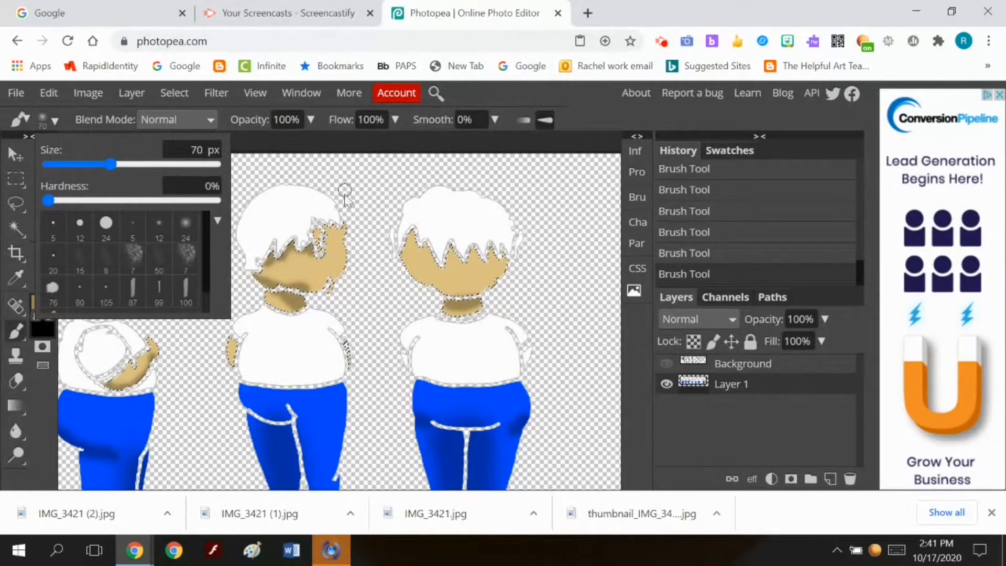
{"action": "left_click", "coordinate": [335, 236]}
{"action": "left_click_drag", "start_coordinate": [323, 243], "coordinate": [276, 257]}
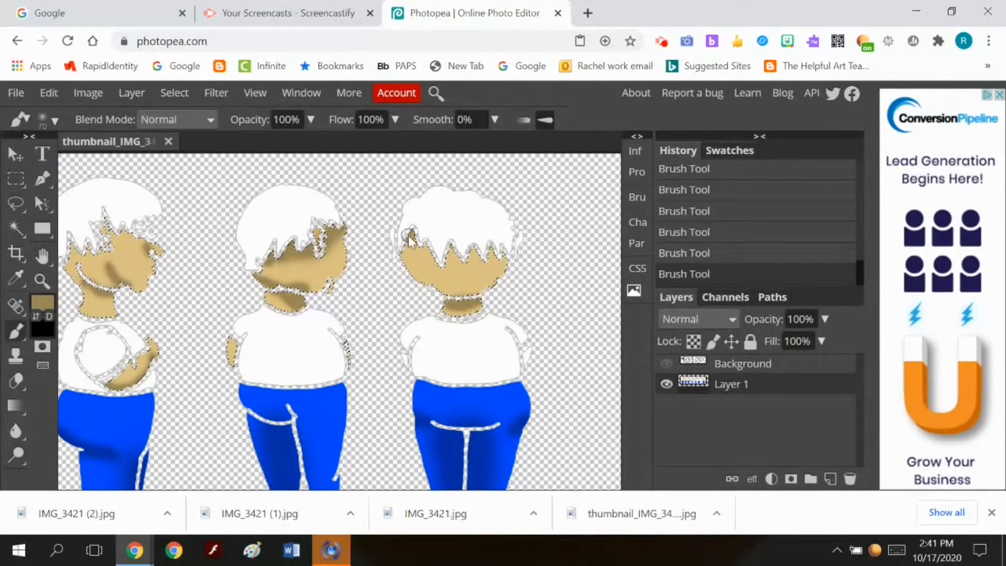
{"action": "left_click_drag", "start_coordinate": [410, 241], "coordinate": [427, 255]}
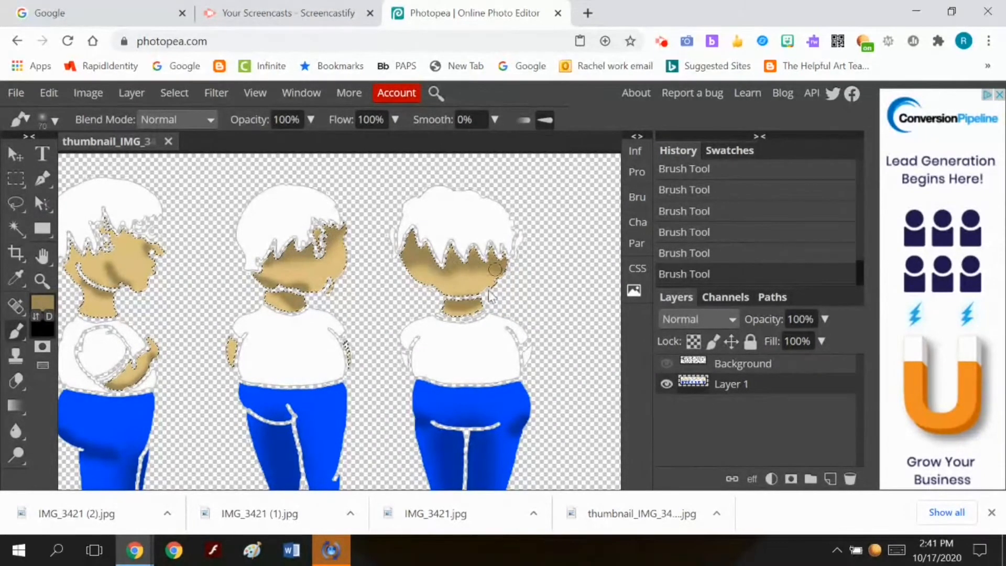
Shade the skin along the hairlines of the fourth and third figures with the 70 px brush
{"action": "left_click", "coordinate": [42, 256]}
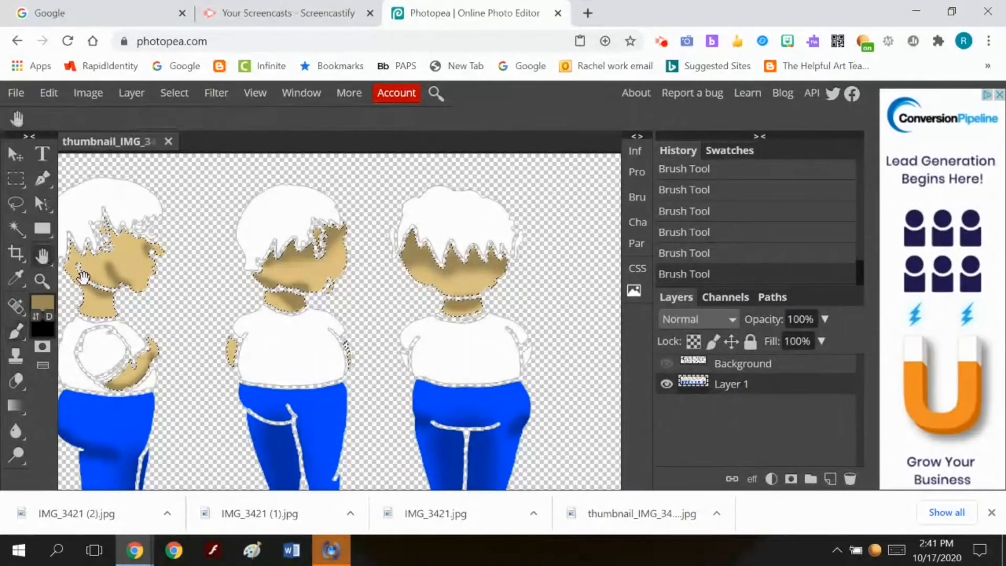
{"action": "left_click_drag", "start_coordinate": [83, 277], "coordinate": [253, 279]}
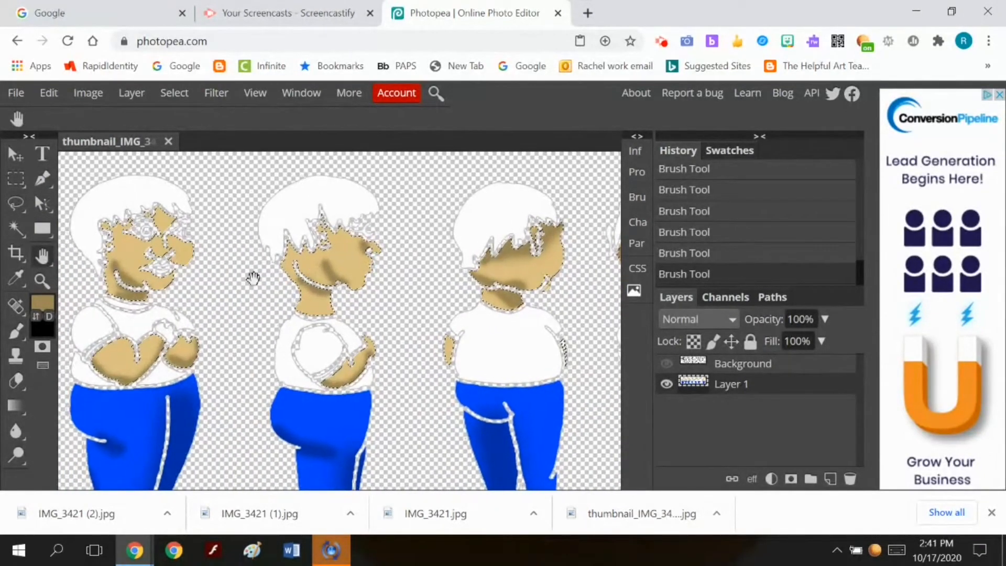
{"action": "left_click", "coordinate": [16, 331]}
{"action": "mouse_move", "coordinate": [350, 237]}
{"action": "left_mouse_down"}
{"action": "mouse_move", "coordinate": [318, 224]}
{"action": "mouse_move", "coordinate": [318, 240]}
{"action": "mouse_move", "coordinate": [287, 265]}
{"action": "left_mouse_up"}
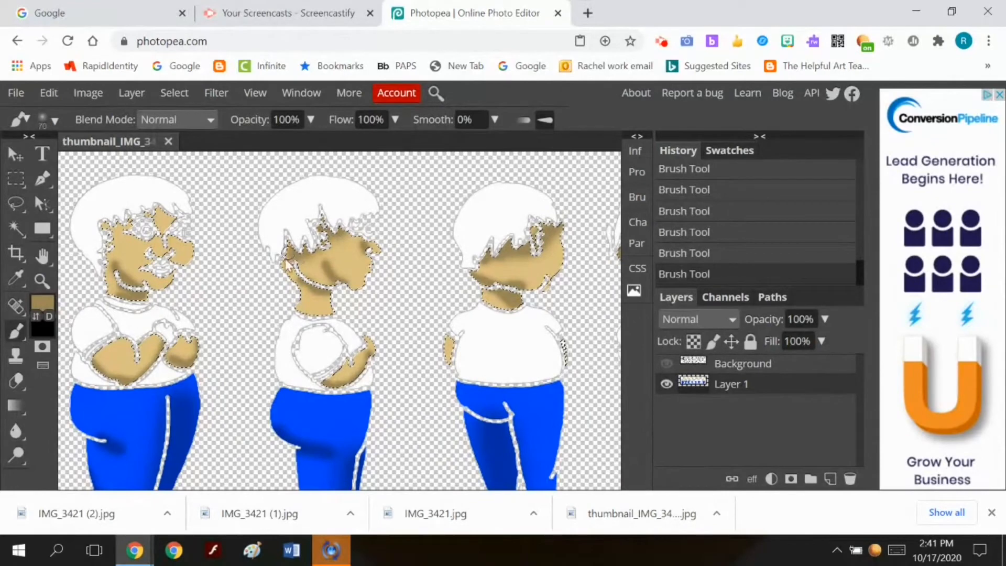
{"action": "left_click_drag", "start_coordinate": [155, 210], "coordinate": [174, 212]}
{"action": "mouse_move", "coordinate": [124, 232]}
{"action": "left_mouse_down"}
{"action": "mouse_move", "coordinate": [104, 234]}
{"action": "mouse_move", "coordinate": [101, 260]}
{"action": "left_mouse_up"}
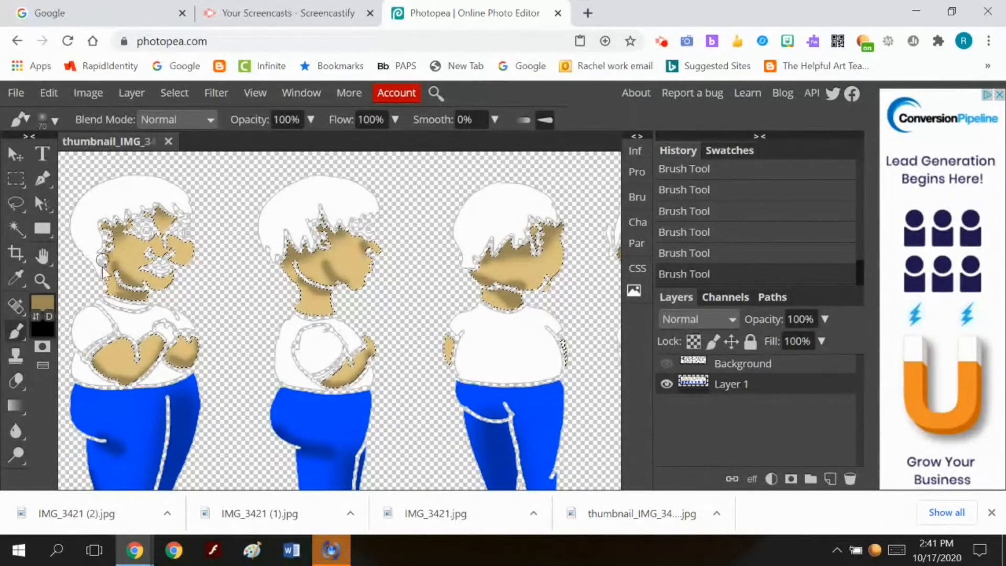
Shade the second figure's skin under the hair, beside the nose and on the neck below the chin
{"action": "left_click", "coordinate": [45, 258]}
{"action": "left_click_drag", "start_coordinate": [142, 257], "coordinate": [408, 236]}
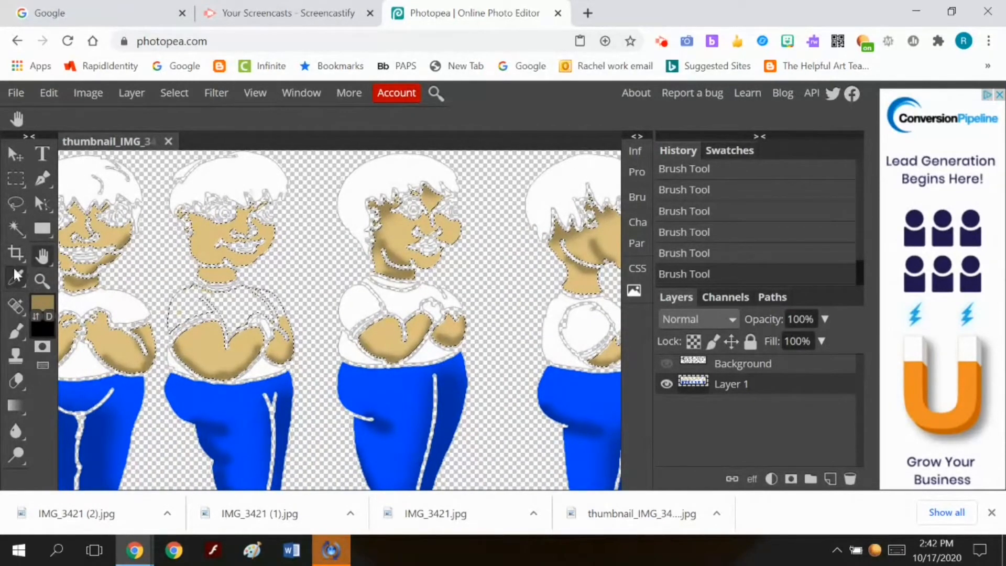
{"action": "left_click", "coordinate": [15, 331]}
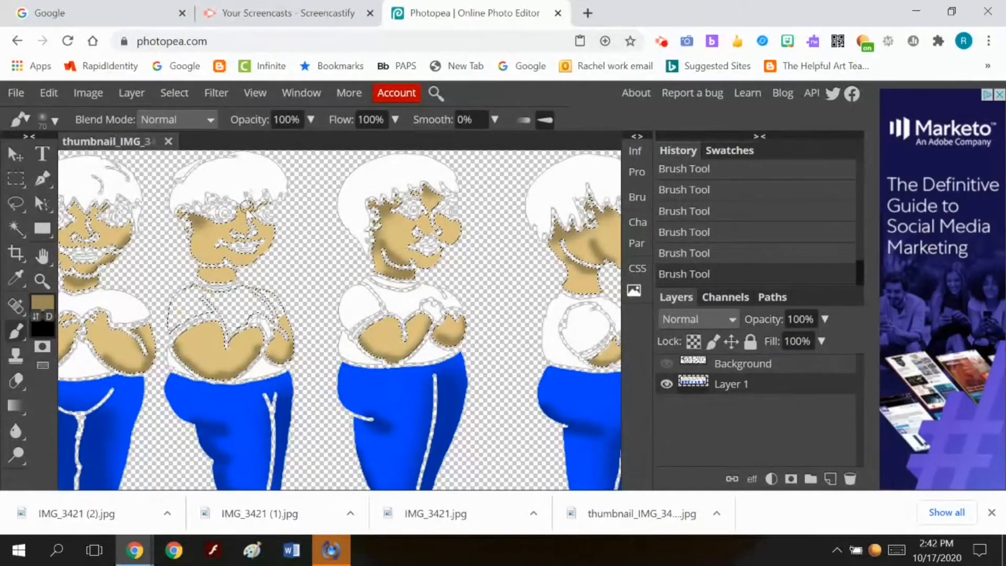
{"action": "left_click_drag", "start_coordinate": [245, 204], "coordinate": [251, 246]}
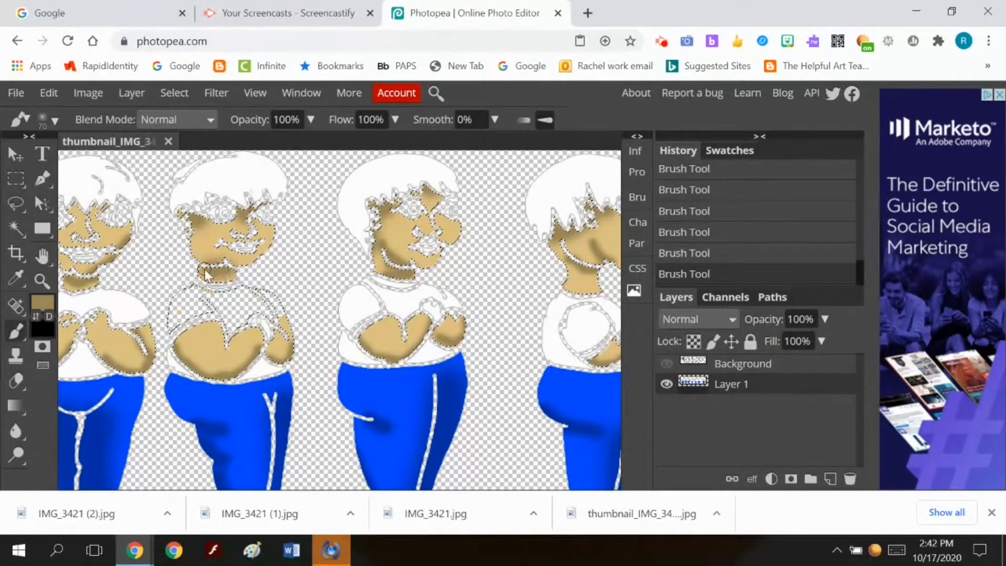
Deselect the skin selection with the whole turnaround in view
{"action": "left_click", "coordinate": [43, 257]}
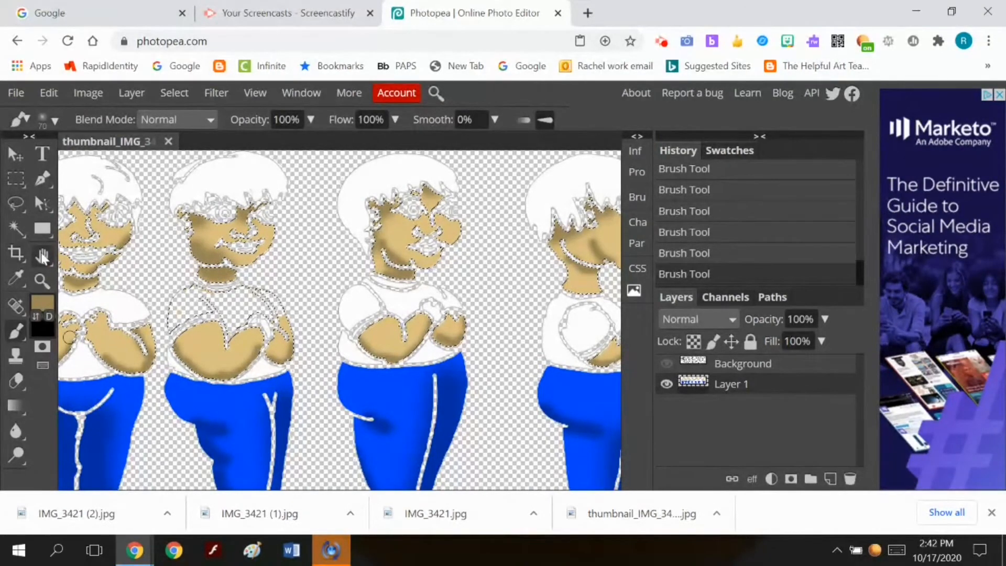
{"action": "left_click", "coordinate": [106, 257]}
{"action": "left_click_drag", "start_coordinate": [99, 296], "coordinate": [227, 292]}
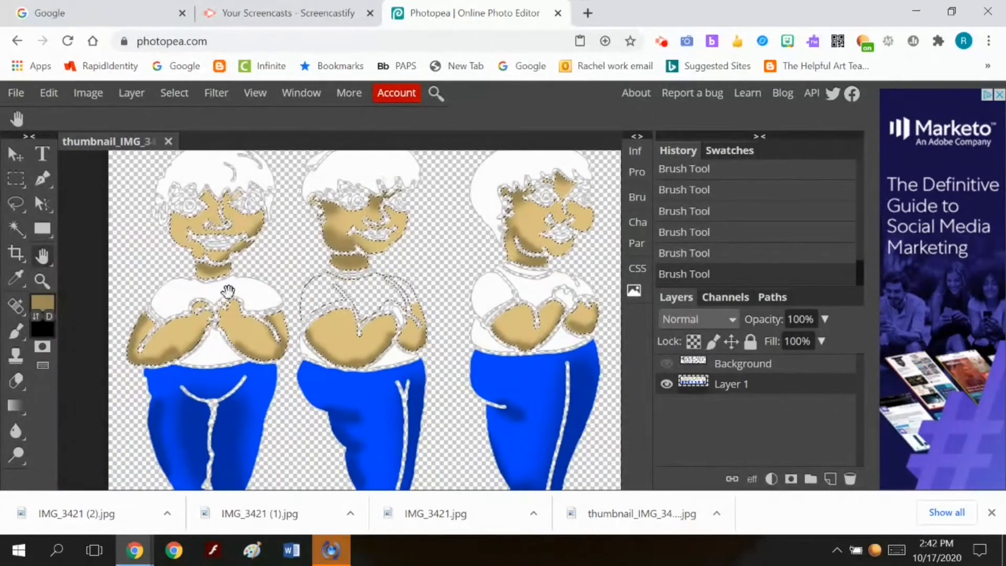
{"action": "left_click_drag", "start_coordinate": [509, 374], "coordinate": [411, 375]}
{"action": "left_click", "coordinate": [42, 281]}
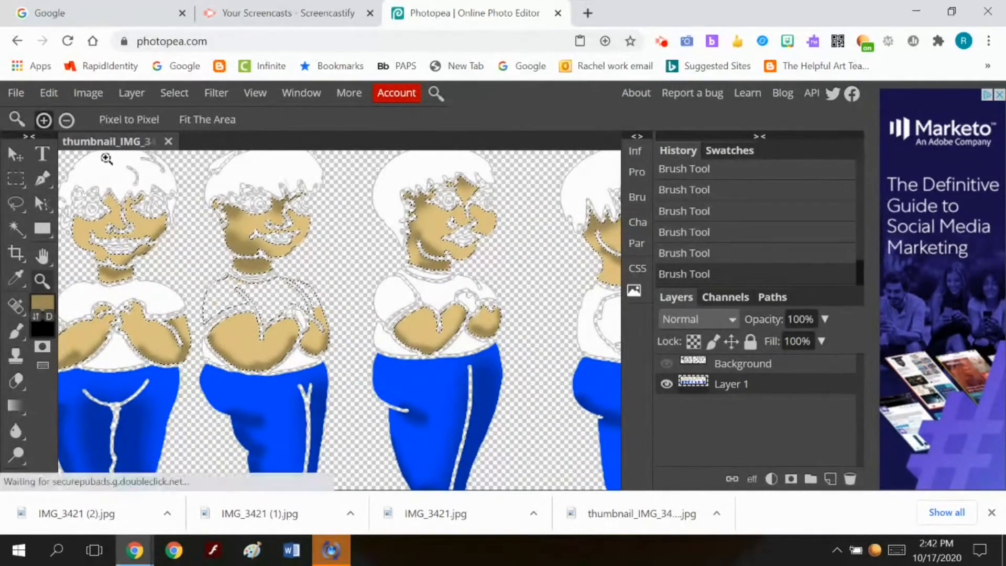
{"action": "left_click", "coordinate": [369, 289], "text": "alt"}
{"action": "left_click", "coordinate": [512, 334], "text": "alt"}
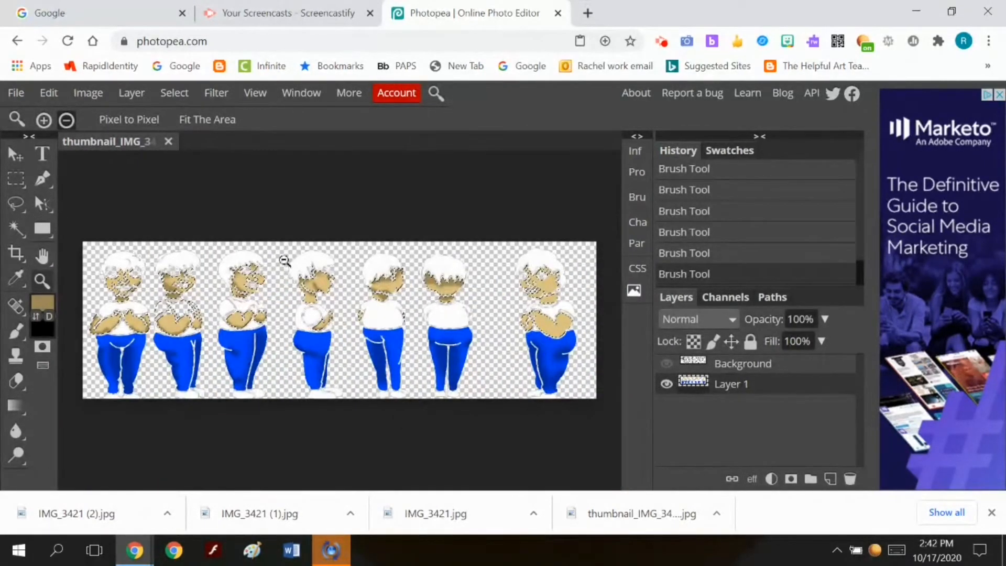
{"action": "left_click", "coordinate": [171, 93]}
{"action": "left_click", "coordinate": [186, 139]}
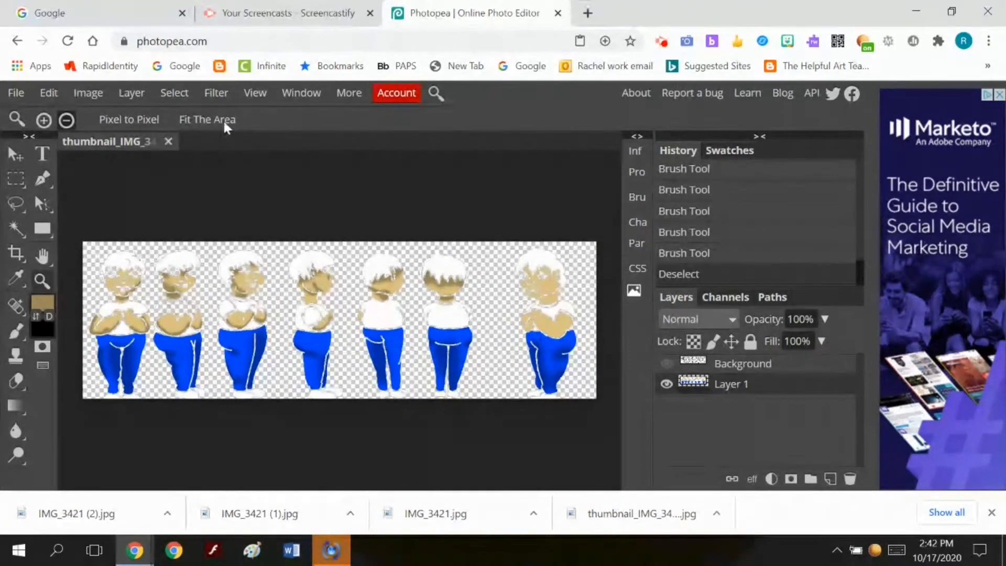
Compare the colored figures with and without the line art, then toggle the color layer off and back on
{"action": "left_click", "coordinate": [666, 364]}
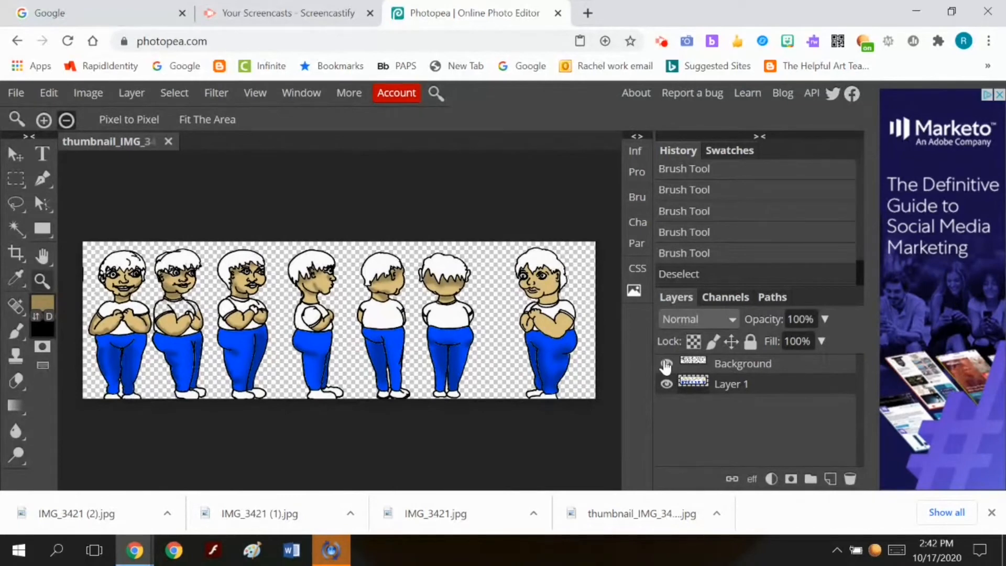
{"action": "left_click", "coordinate": [666, 364]}
{"action": "left_click", "coordinate": [666, 385]}
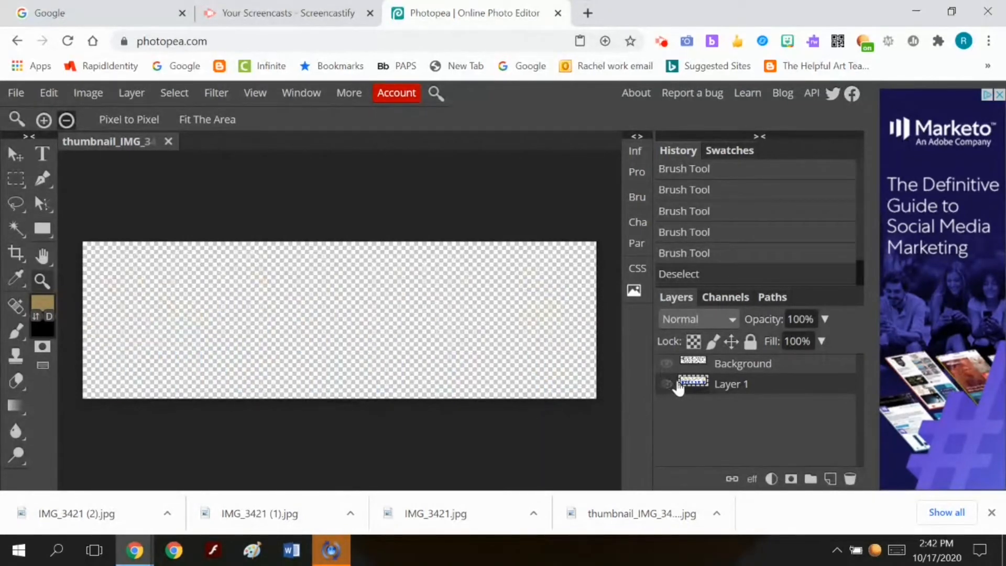
{"action": "left_click", "coordinate": [668, 385]}
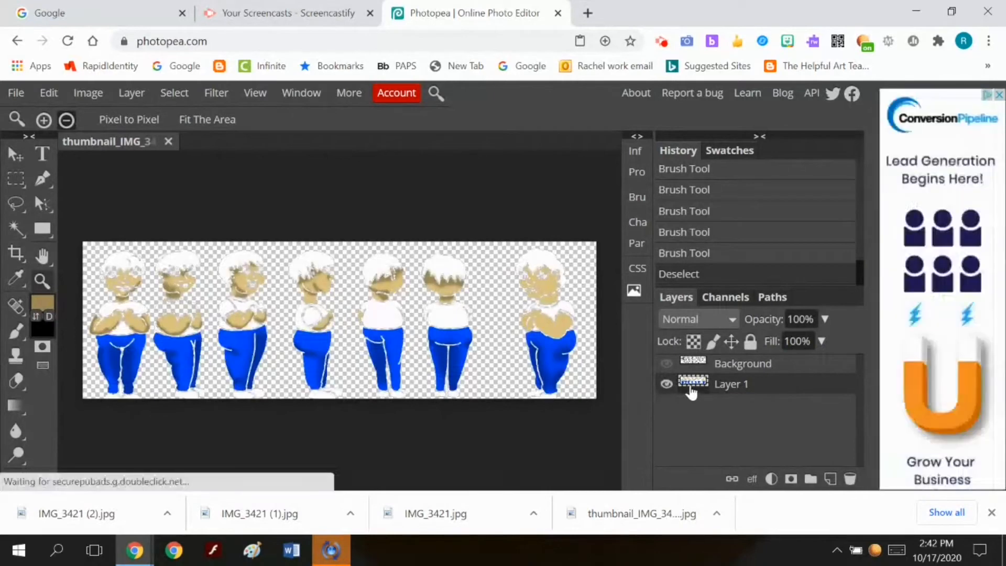
Set the foreground color to the mid-tone tan c5ac72
{"action": "left_click", "coordinate": [42, 281]}
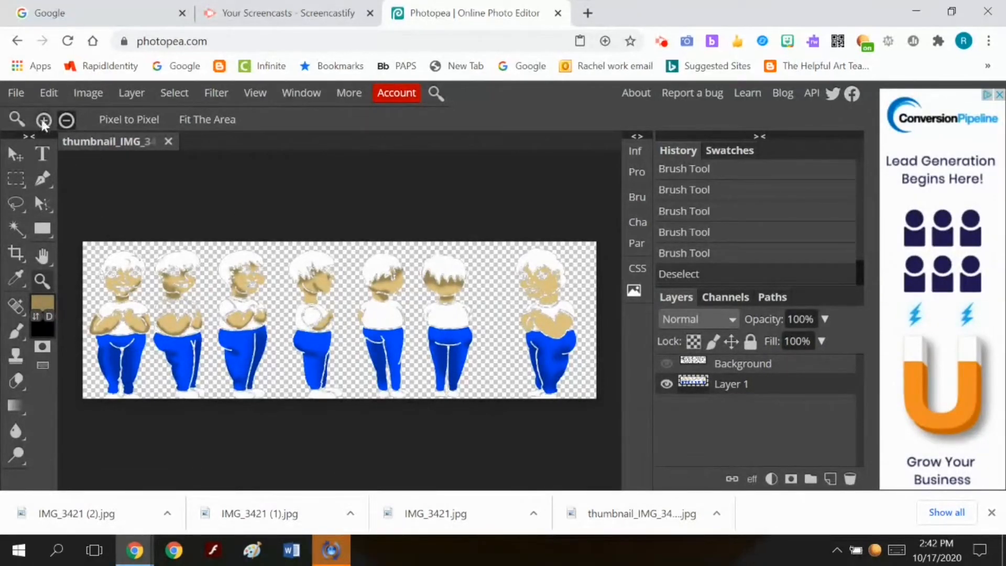
{"action": "left_click", "coordinate": [461, 341]}
{"action": "left_click", "coordinate": [461, 340]}
{"action": "left_click", "coordinate": [461, 340]}
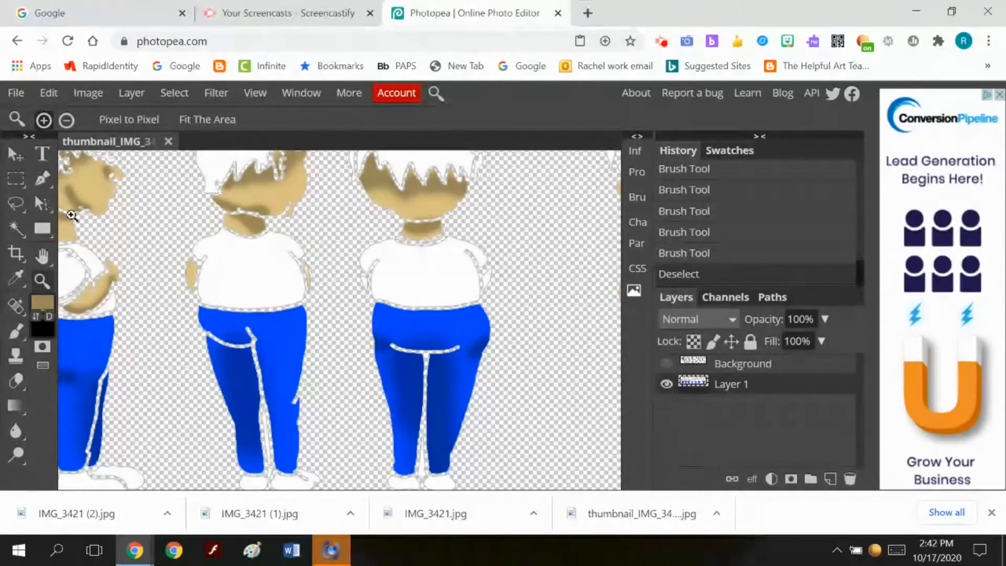
{"action": "left_click", "coordinate": [42, 302]}
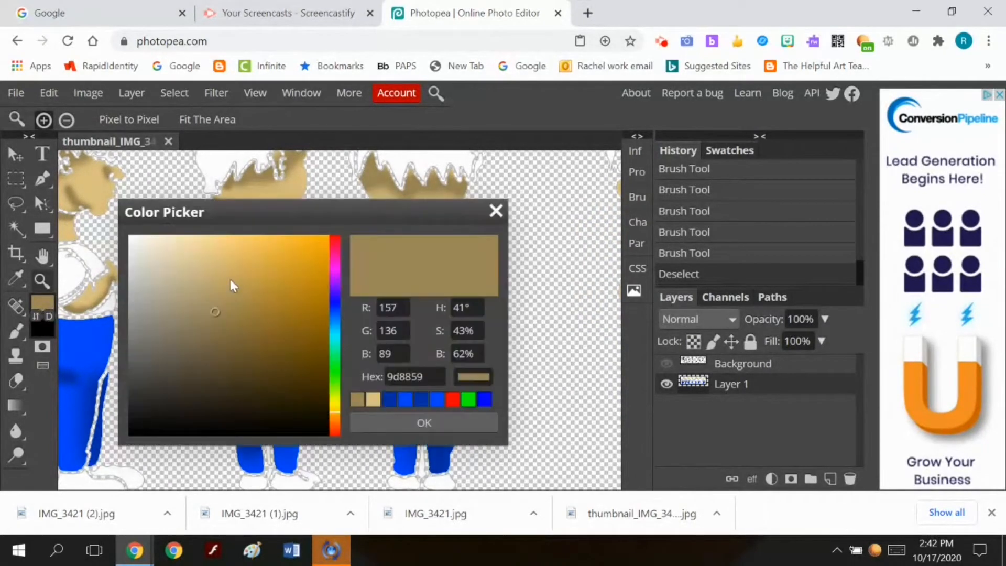
{"action": "left_click", "coordinate": [214, 281]}
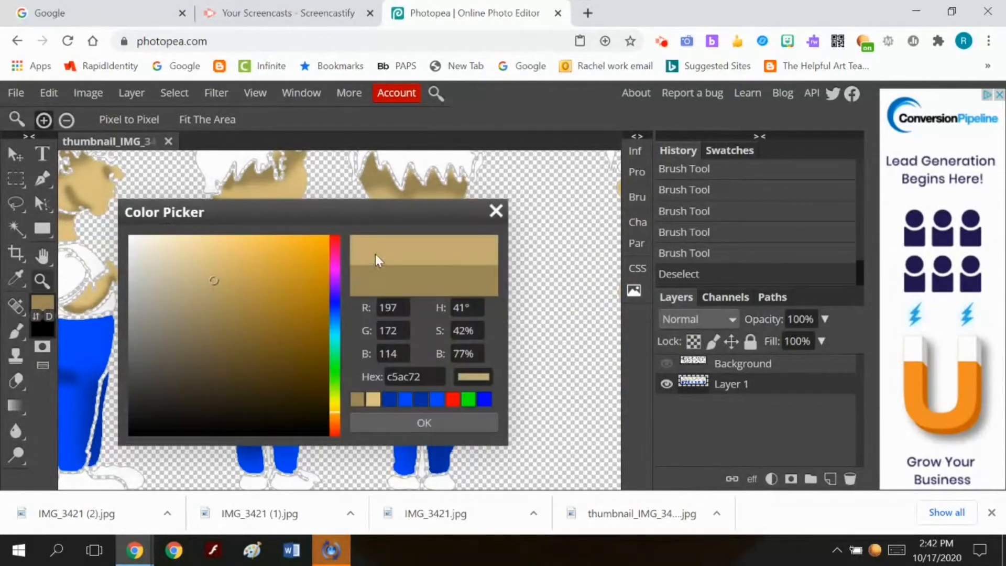
{"action": "left_click", "coordinate": [438, 418]}
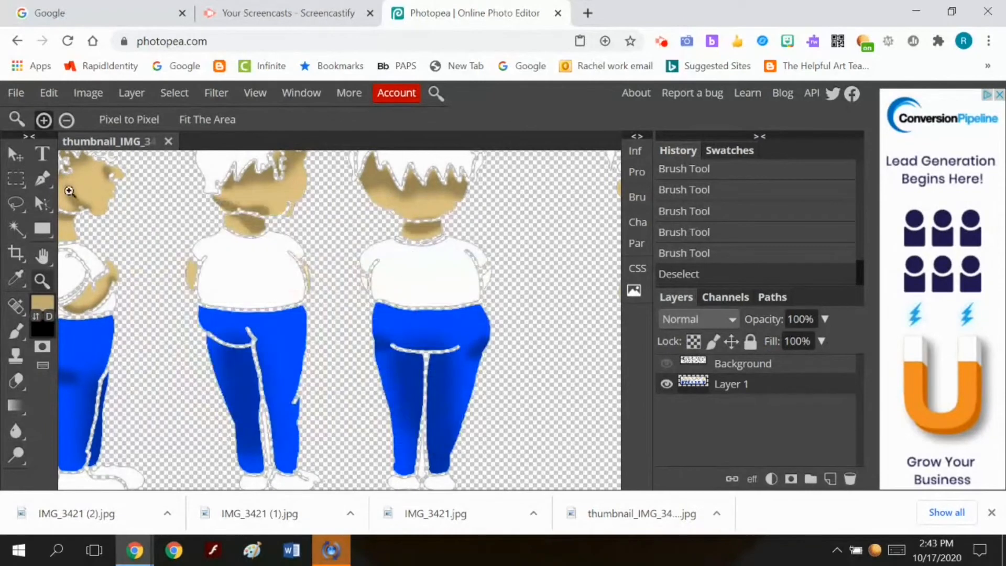
Blend the shadow edges on the sixth, fifth and fourth figures' heads and the fifth figure's neck with the mid-tone brush
{"action": "left_click", "coordinate": [16, 331]}
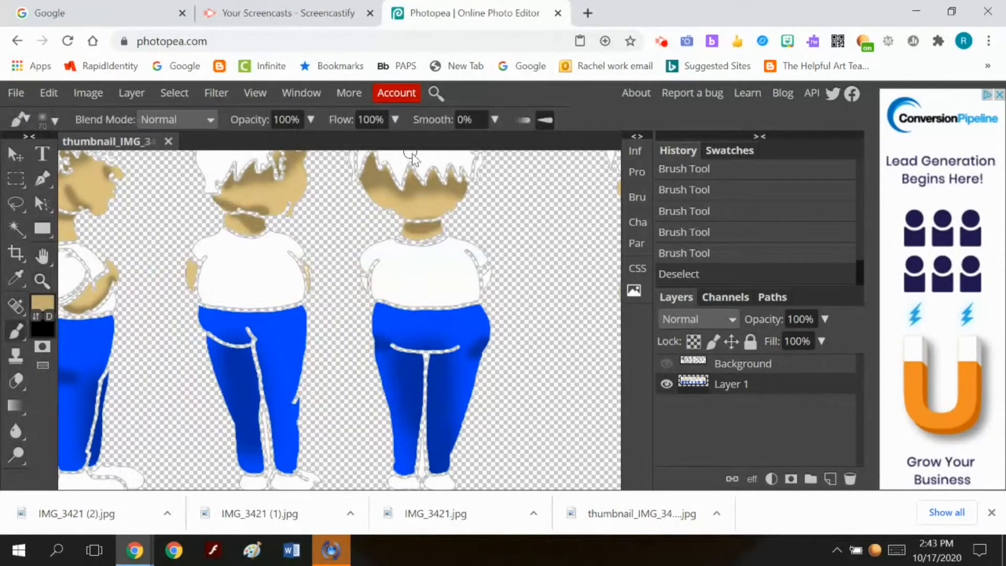
{"action": "left_click_drag", "start_coordinate": [414, 197], "coordinate": [441, 201]}
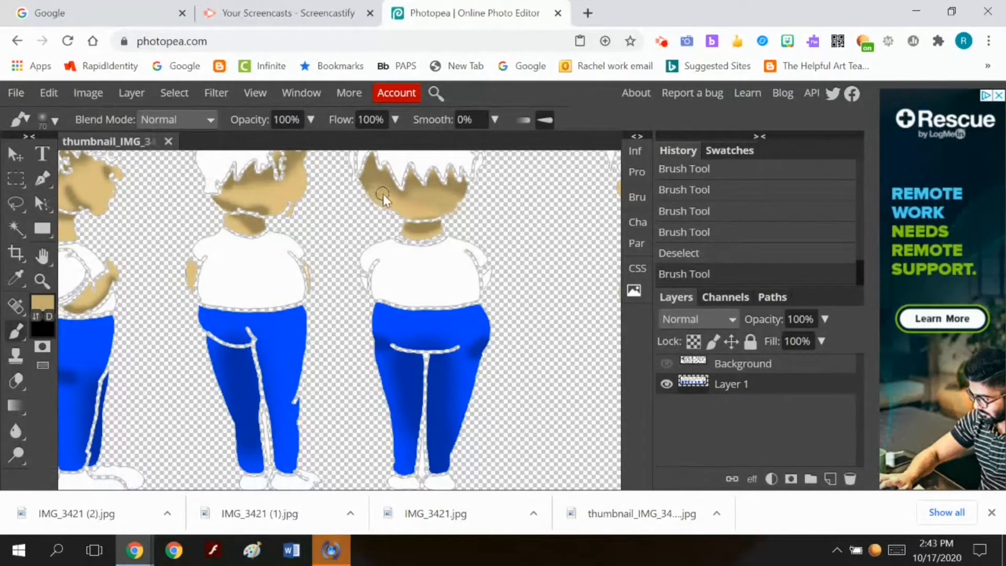
{"action": "left_click", "coordinate": [396, 201]}
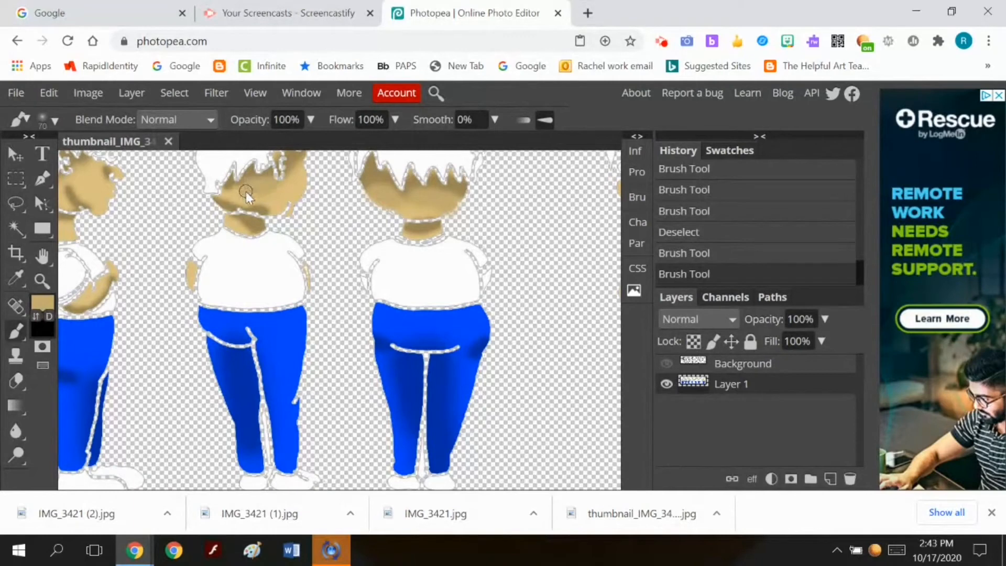
{"action": "left_click_drag", "start_coordinate": [246, 194], "coordinate": [257, 187]}
{"action": "scroll", "coordinate": [304, 197], "scroll_direction": "up", "scroll_amount": 2}
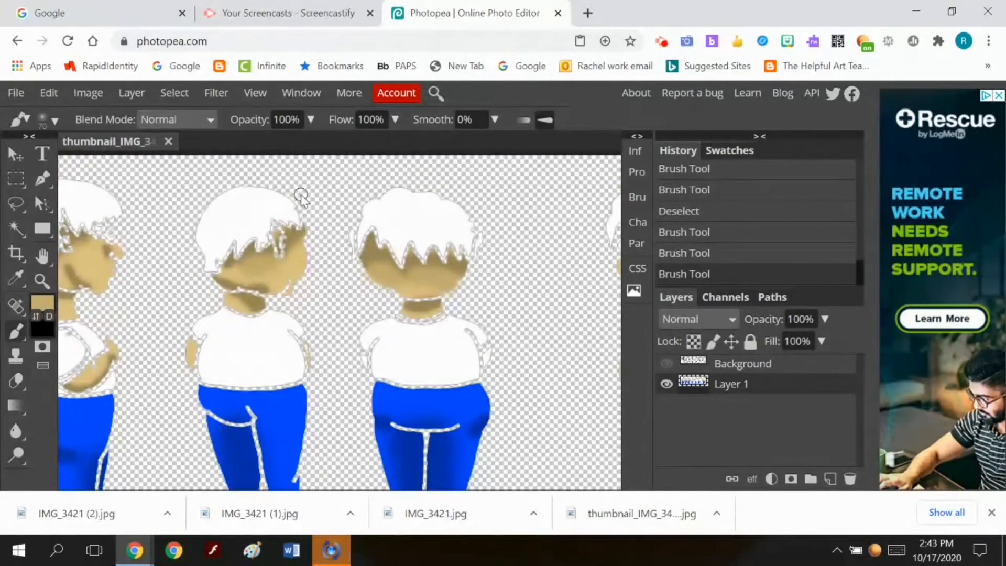
{"action": "left_click", "coordinate": [293, 247]}
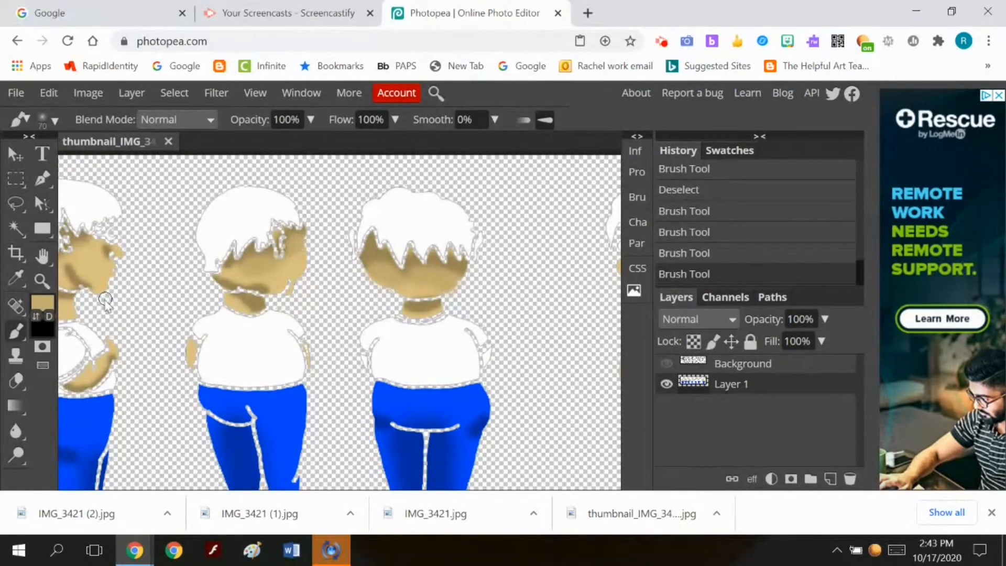
{"action": "left_click", "coordinate": [72, 266]}
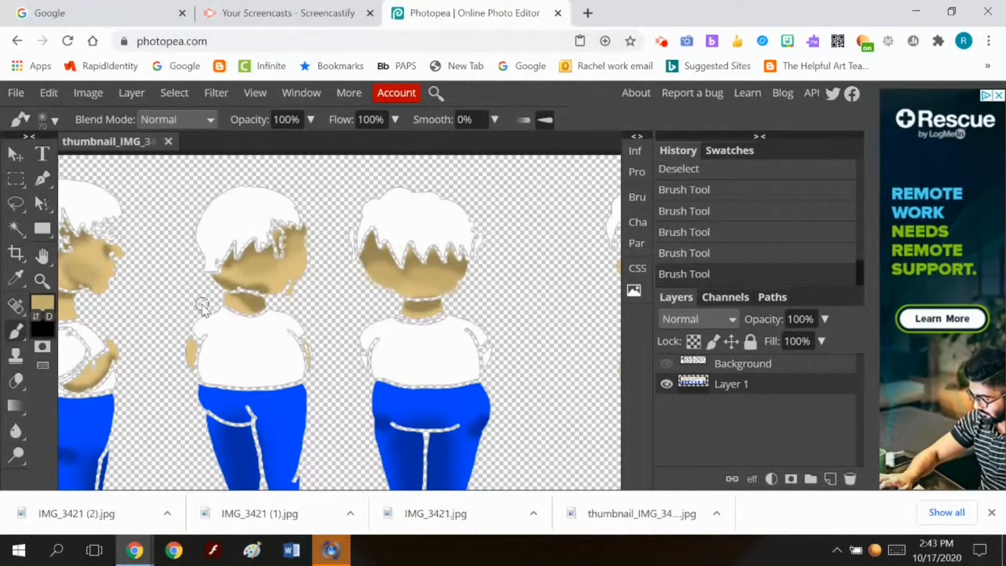
{"action": "mouse_move", "coordinate": [231, 299]}
{"action": "left_mouse_down"}
{"action": "mouse_move", "coordinate": [248, 309]}
{"action": "mouse_move", "coordinate": [212, 304]}
{"action": "left_mouse_up"}
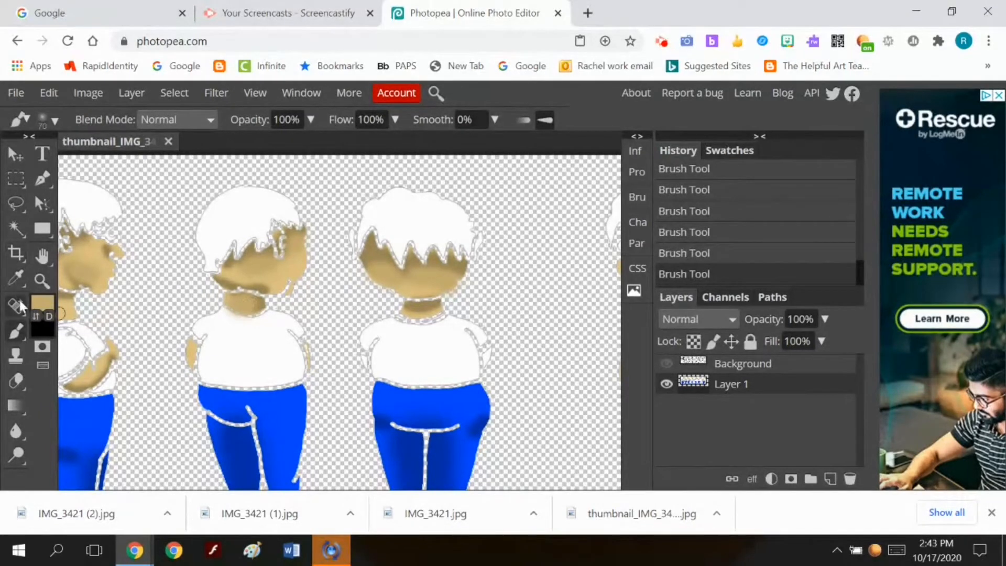
Blend the shading on the third figure's face and the second figure's face and arms with the mid-tone tan
{"action": "left_click", "coordinate": [43, 256]}
{"action": "left_click_drag", "start_coordinate": [108, 262], "coordinate": [347, 249]}
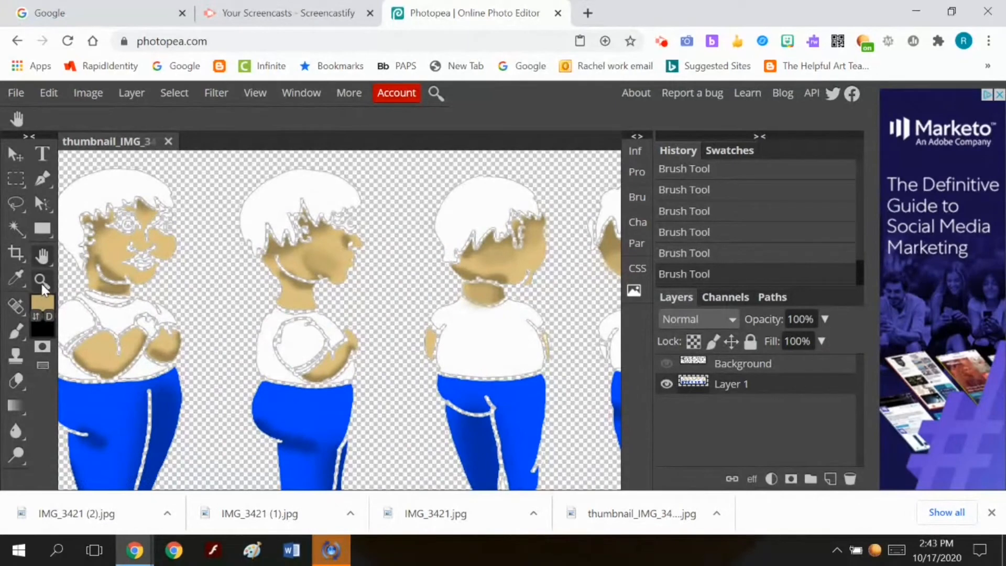
{"action": "left_click", "coordinate": [16, 331]}
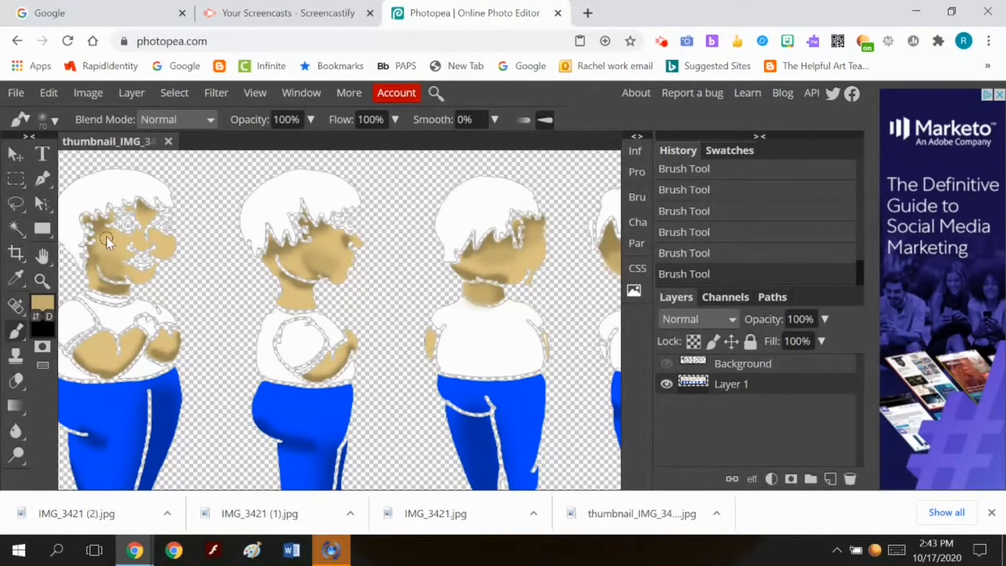
{"action": "mouse_move", "coordinate": [105, 240]}
{"action": "left_mouse_down"}
{"action": "mouse_move", "coordinate": [147, 362]}
{"action": "mouse_move", "coordinate": [112, 257]}
{"action": "mouse_move", "coordinate": [303, 253]}
{"action": "mouse_move", "coordinate": [359, 237]}
{"action": "left_mouse_up"}
{"action": "left_click", "coordinate": [48, 259]}
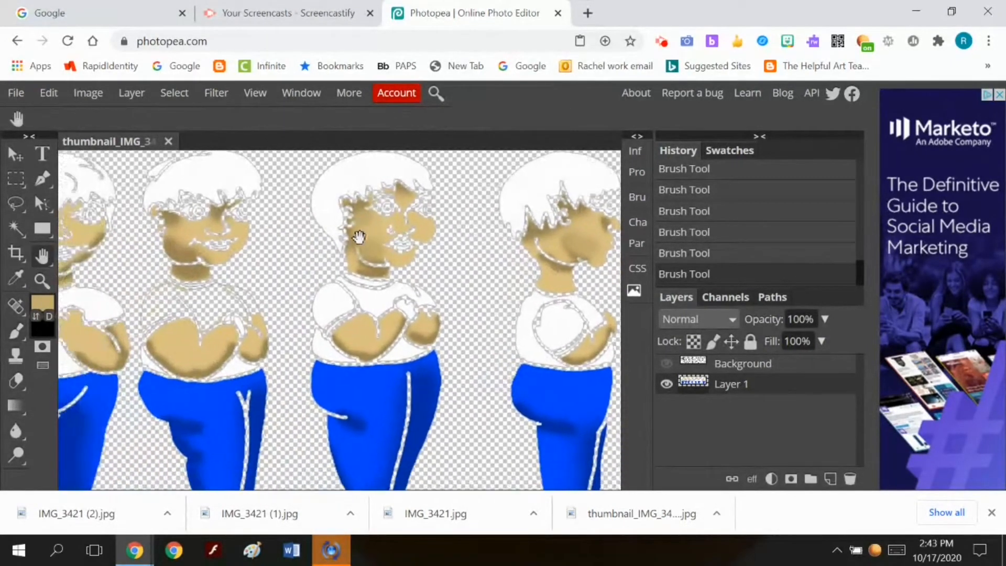
{"action": "left_click", "coordinate": [16, 332]}
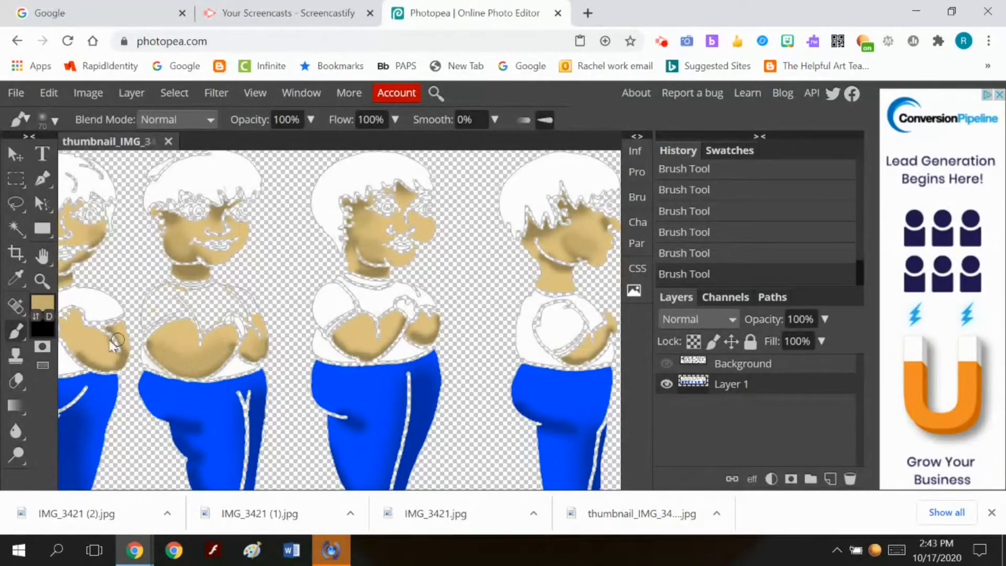
Blend the shading along the first figure's arms with the mid-tone tan brush
{"action": "left_click", "coordinate": [42, 256]}
{"action": "mouse_move", "coordinate": [124, 258]}
{"action": "left_mouse_down"}
{"action": "mouse_move", "coordinate": [291, 269]}
{"action": "mouse_move", "coordinate": [304, 259]}
{"action": "left_mouse_up"}
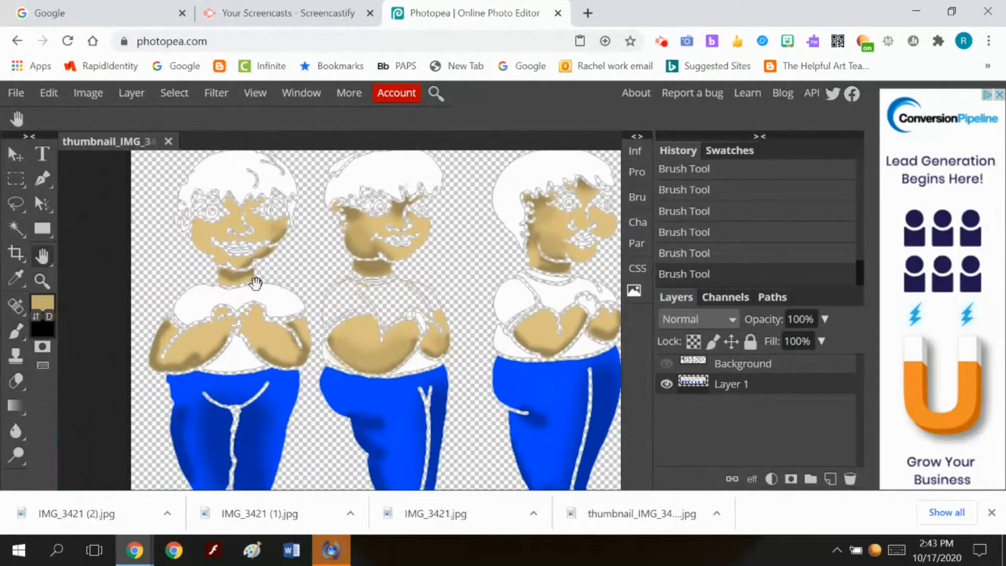
{"action": "left_click", "coordinate": [20, 330]}
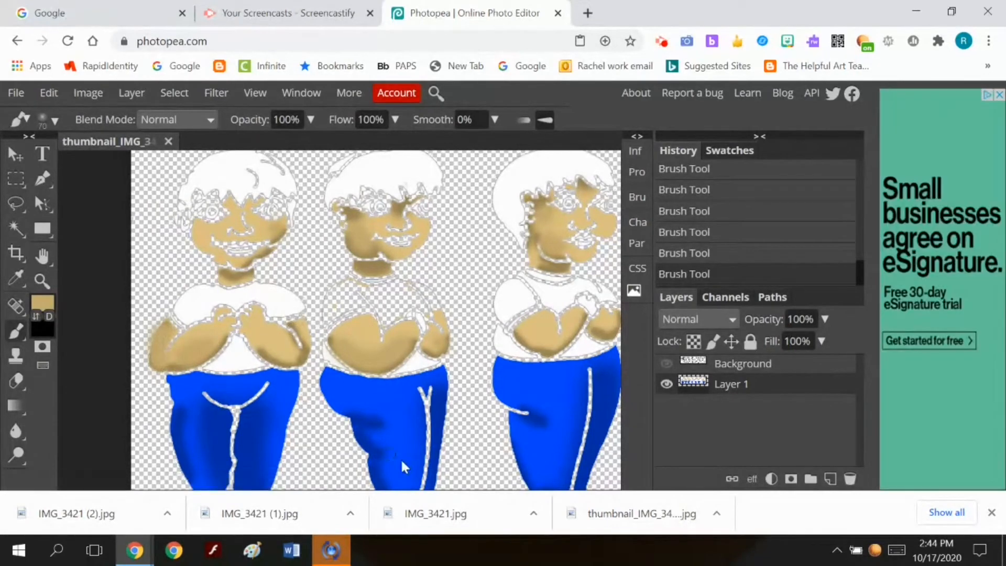
Check the blended skin shading across all figures with the line art shown, then hide the line art again
{"action": "left_click", "coordinate": [42, 281]}
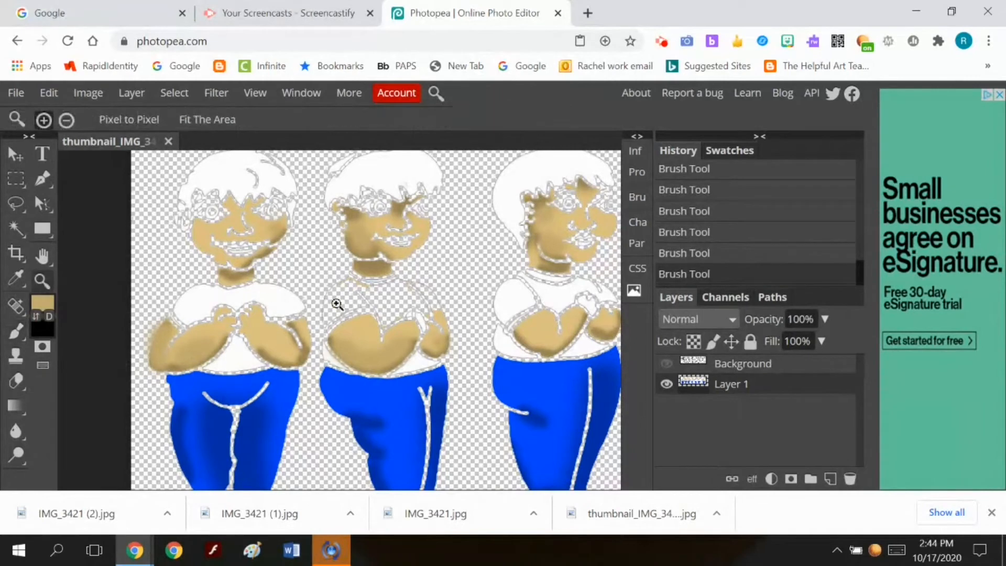
{"action": "left_click", "coordinate": [424, 318], "text": "alt"}
{"action": "left_click", "coordinate": [460, 337], "text": "alt"}
{"action": "left_click", "coordinate": [513, 361], "text": "alt"}
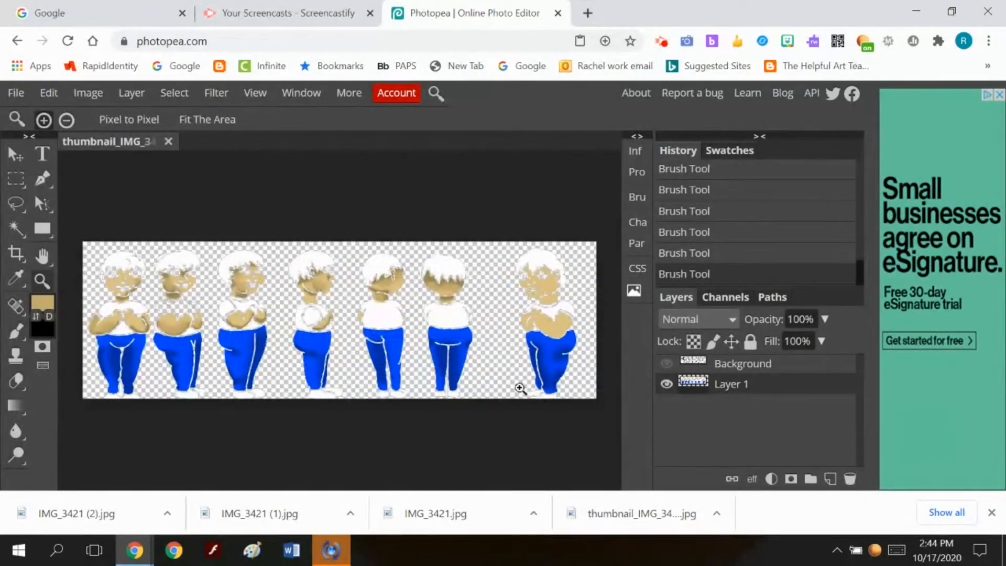
{"action": "left_click", "coordinate": [665, 364]}
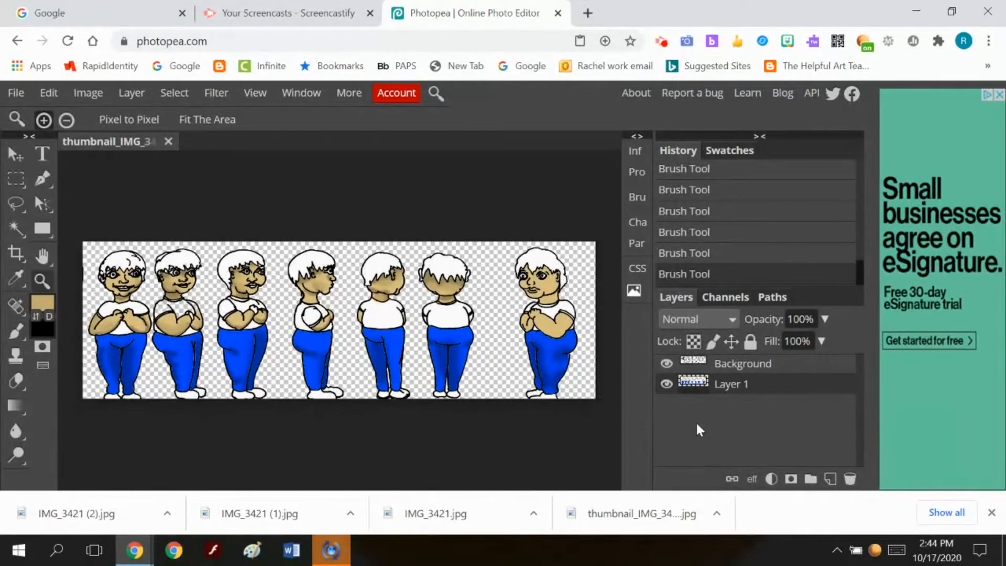
{"action": "left_click", "coordinate": [666, 365]}
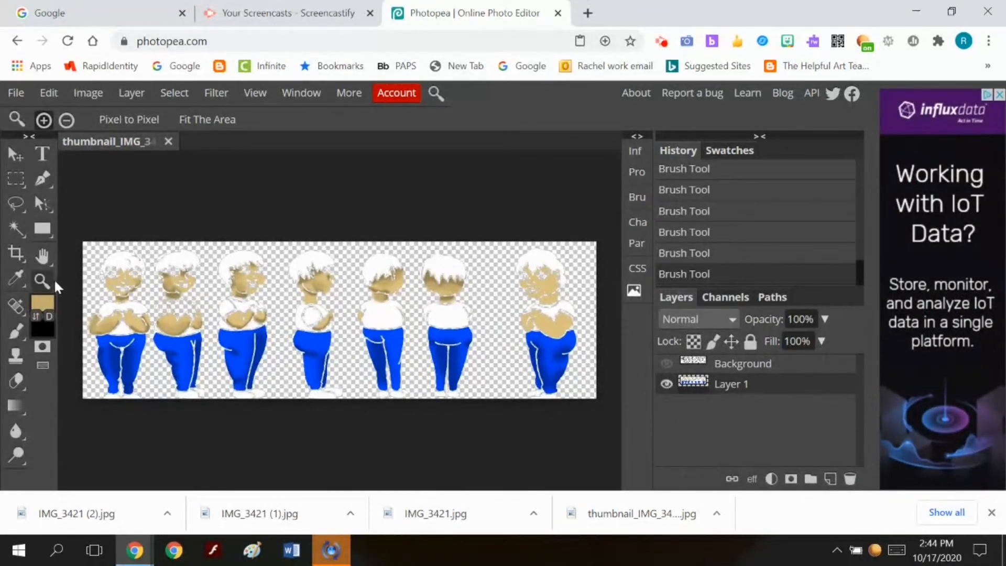
Examine the skin shading on the figures up close, and show the line art to check it against the outlines
{"action": "left_click", "coordinate": [17, 331]}
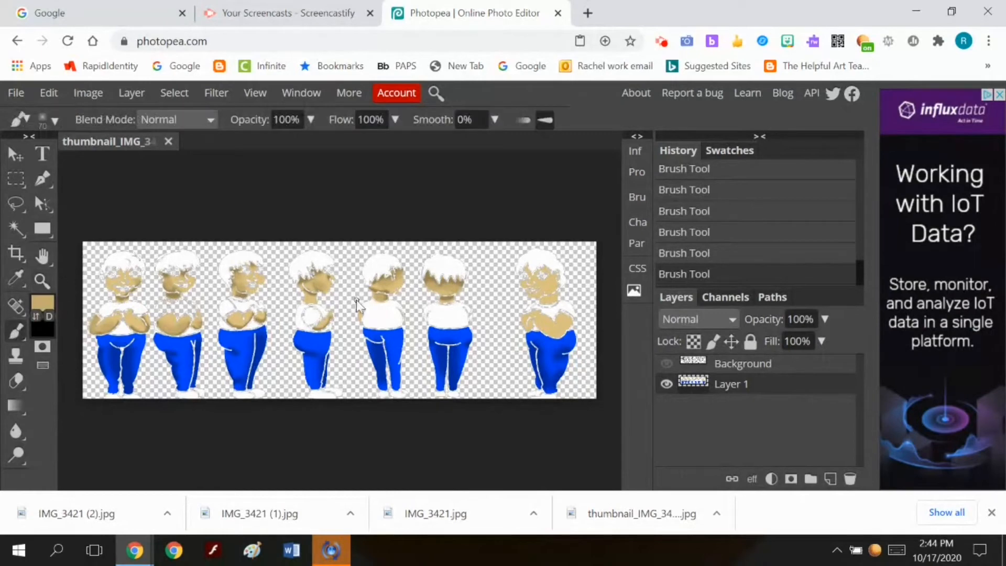
{"action": "left_click", "coordinate": [42, 280]}
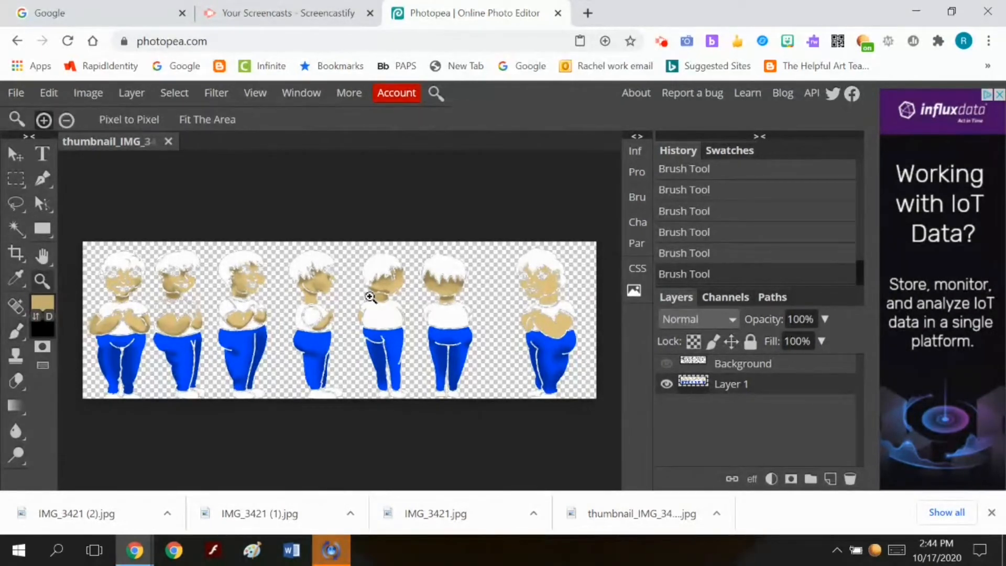
{"action": "left_click", "coordinate": [435, 315]}
{"action": "left_click", "coordinate": [437, 325]}
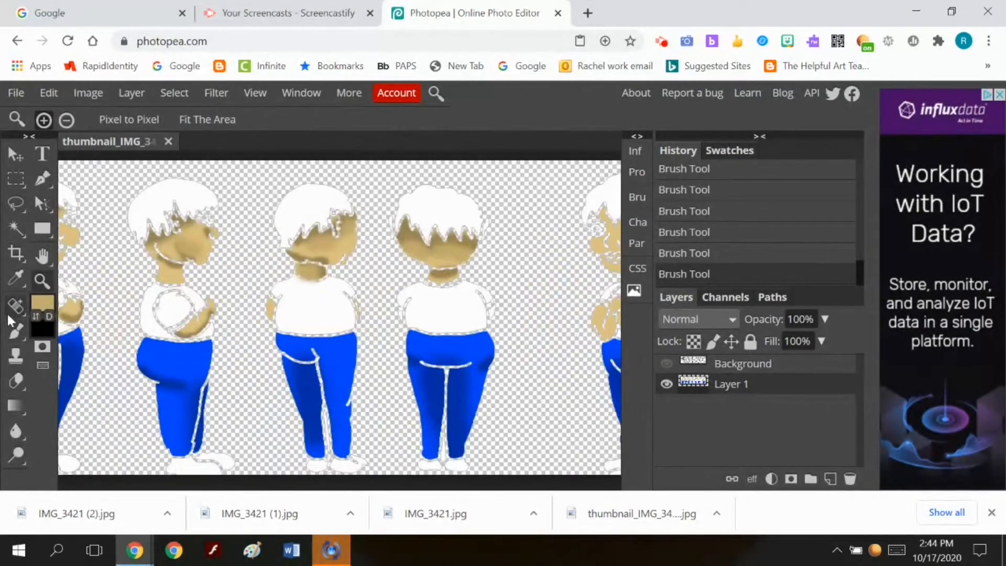
{"action": "left_click", "coordinate": [15, 332]}
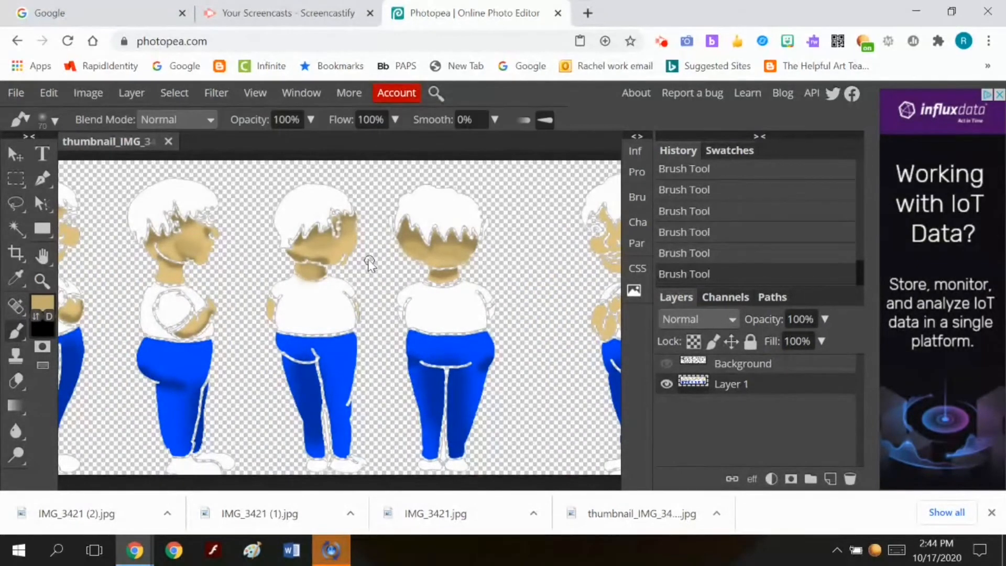
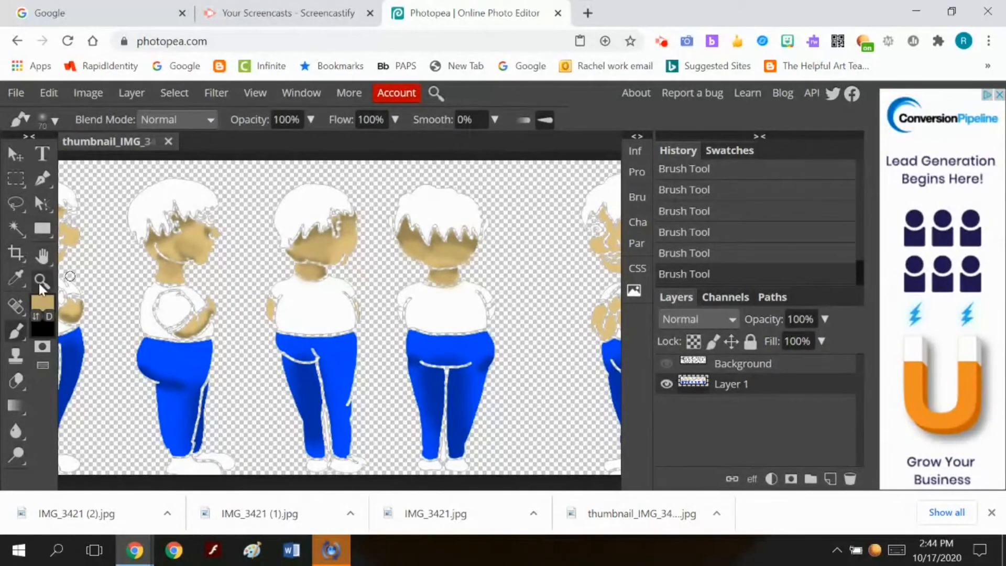
{"action": "left_click", "coordinate": [44, 255]}
{"action": "left_click_drag", "start_coordinate": [170, 266], "coordinate": [404, 276]}
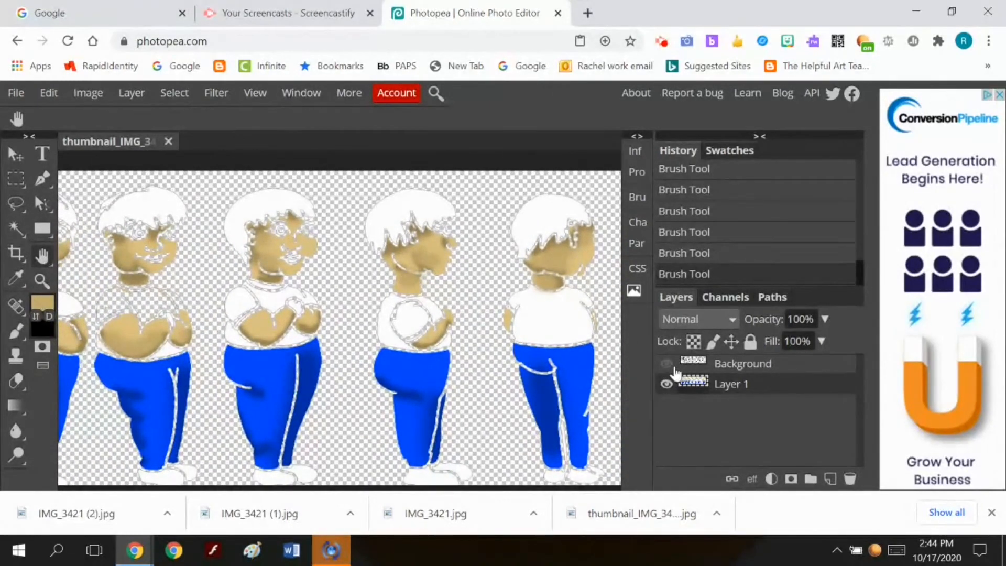
{"action": "left_click", "coordinate": [665, 363]}
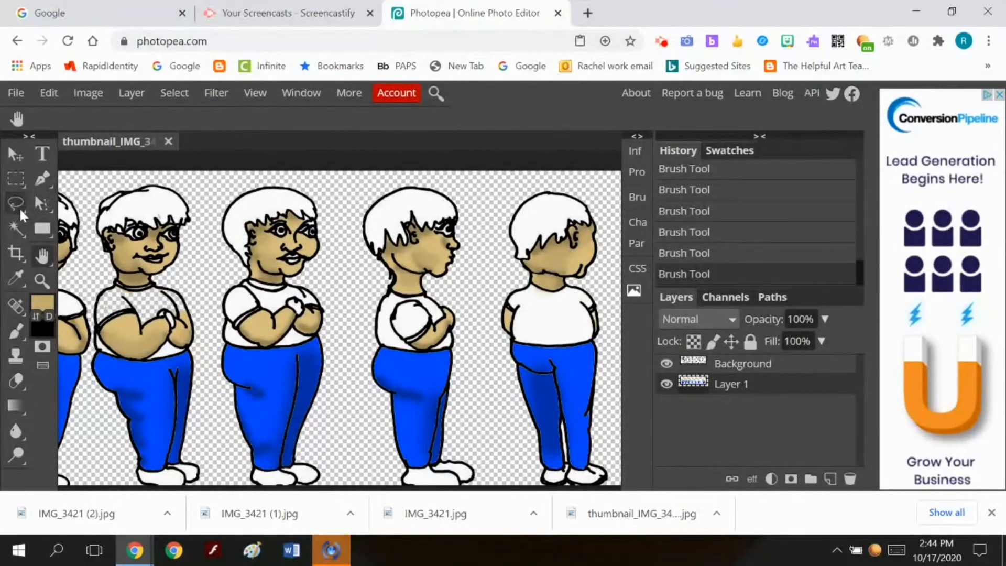
{"action": "left_click", "coordinate": [16, 228]}
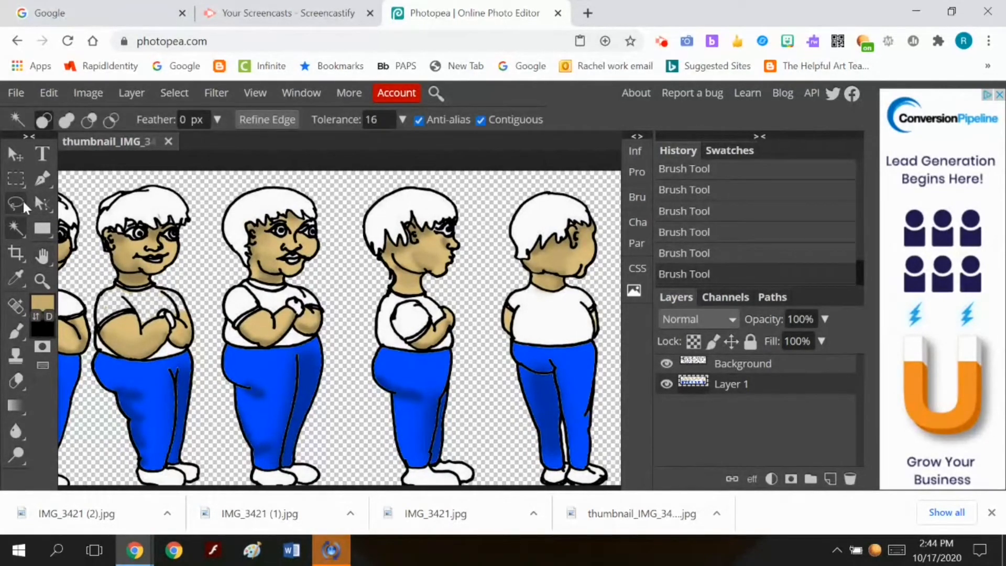
{"action": "left_click", "coordinate": [42, 280]}
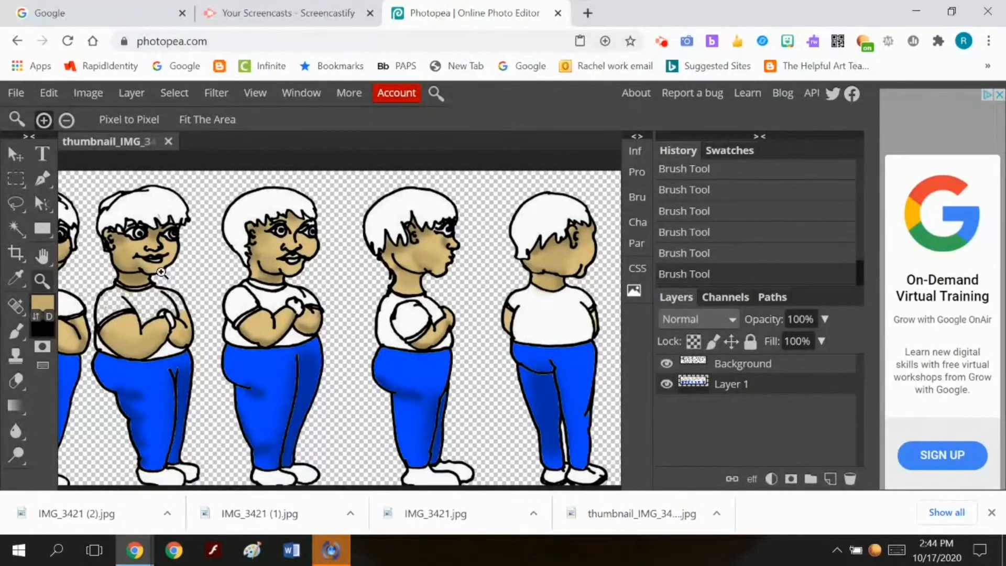
{"action": "left_click", "coordinate": [66, 120]}
{"action": "left_click", "coordinate": [197, 287]}
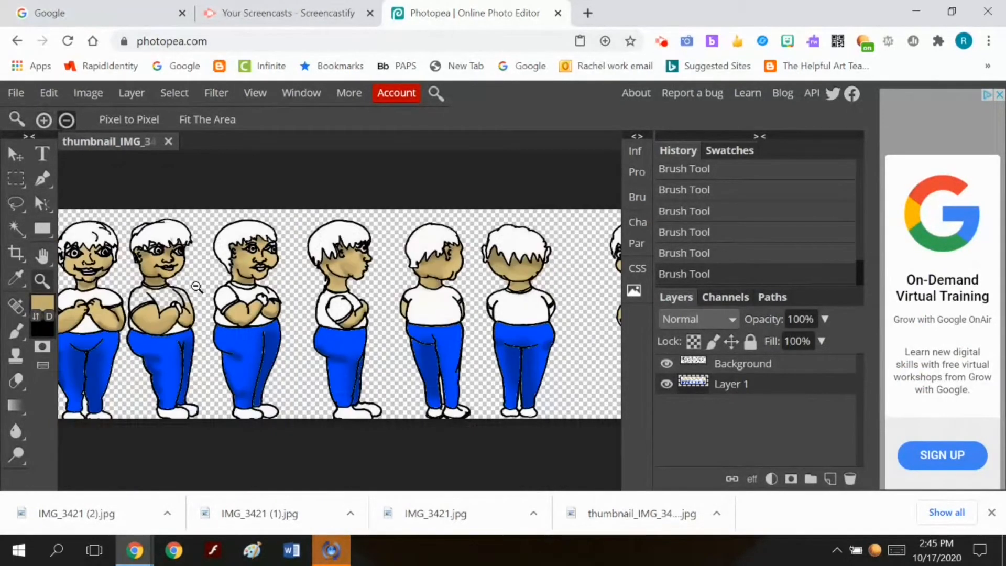
{"action": "left_click", "coordinate": [196, 286], "text": "alt"}
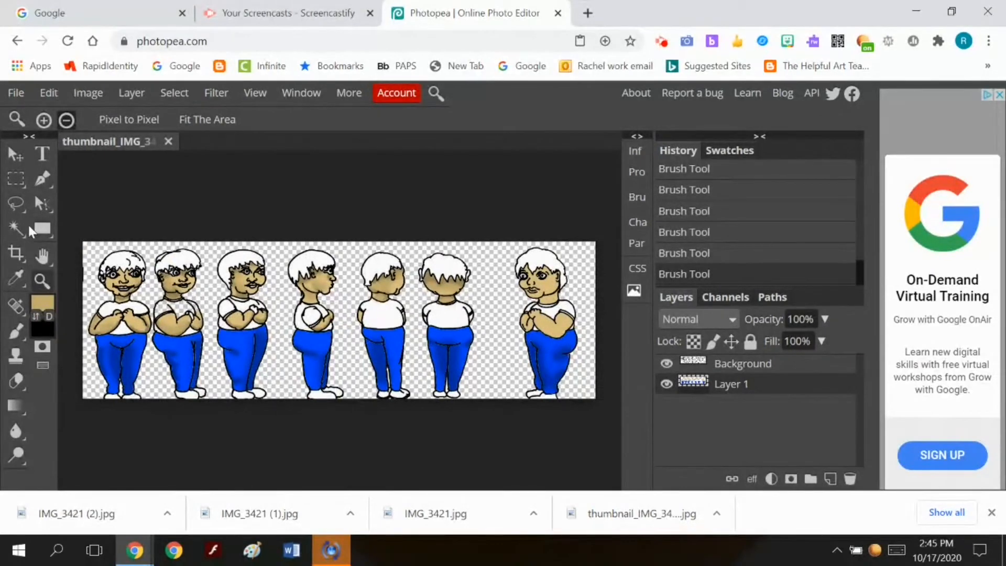
{"action": "left_click", "coordinate": [17, 204]}
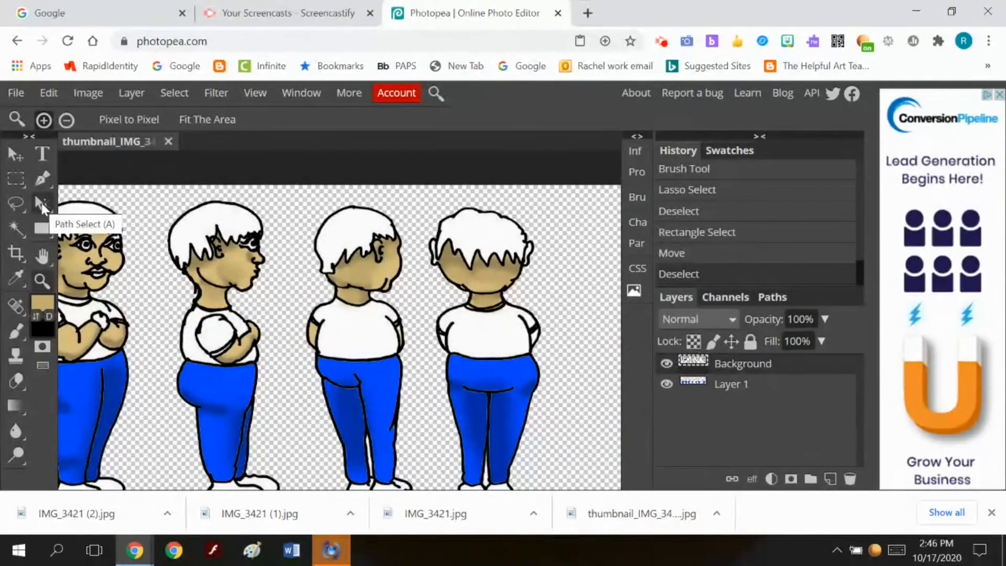
On Layer 1, with the line art hidden, select the sixth figure's white hair using the Magic Wand at tolerance 16
{"action": "left_click", "coordinate": [41, 258]}
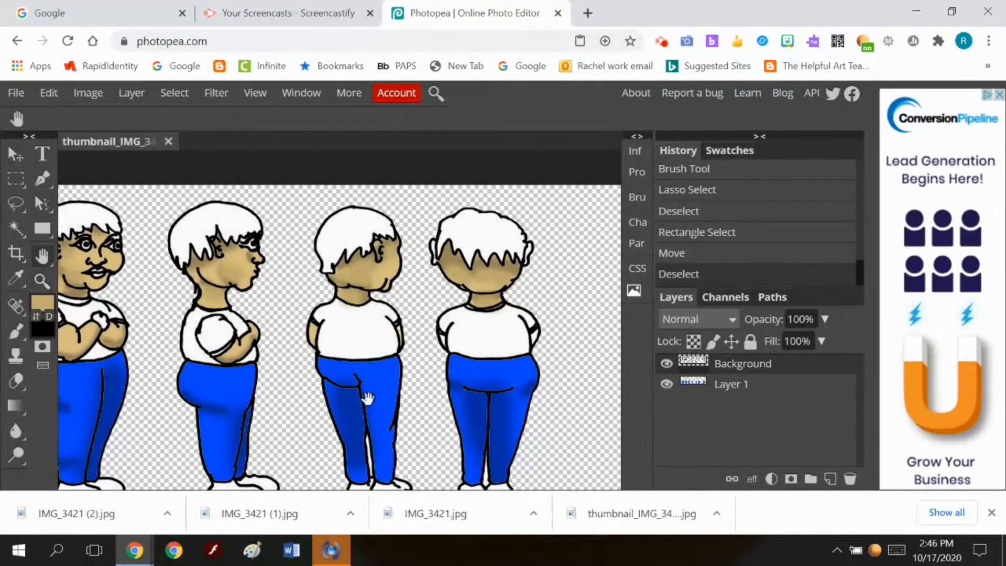
{"action": "left_click_drag", "start_coordinate": [366, 395], "coordinate": [314, 358]}
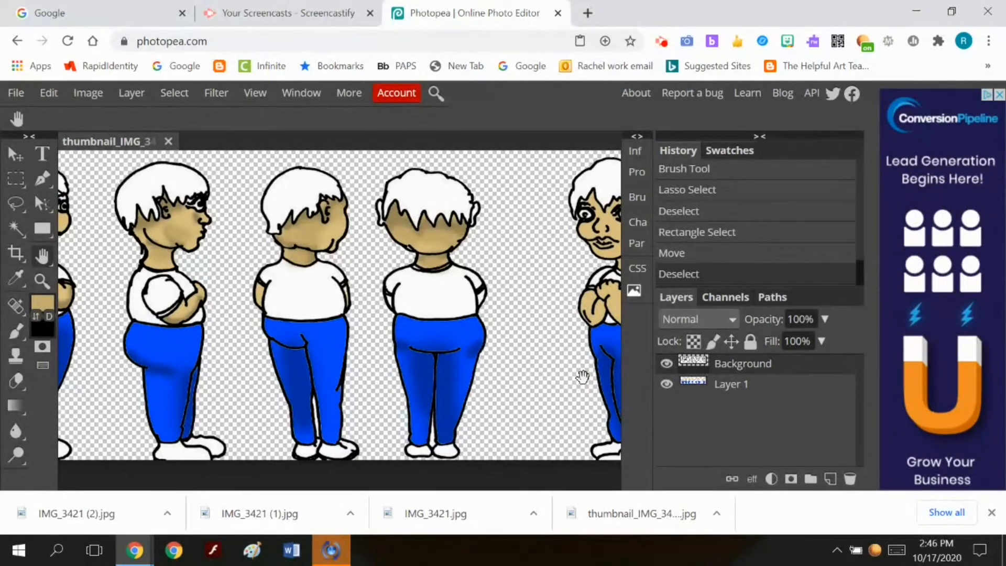
{"action": "left_click", "coordinate": [735, 383]}
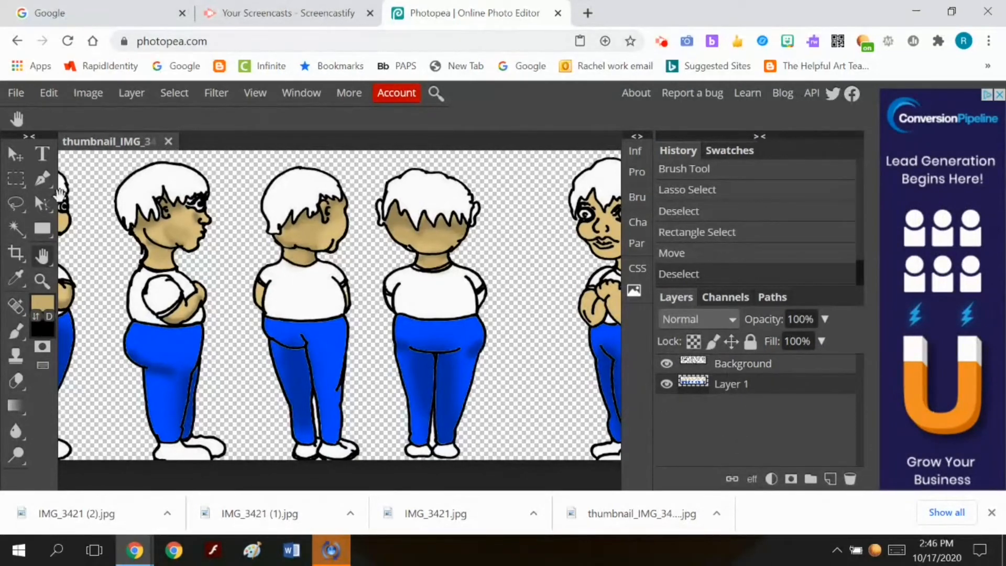
{"action": "left_click", "coordinate": [15, 227]}
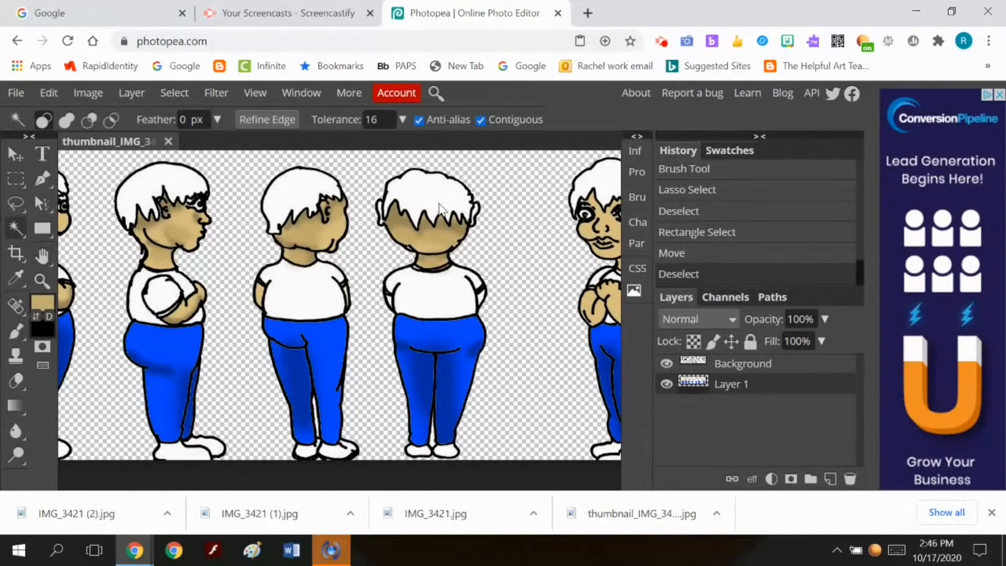
{"action": "left_click", "coordinate": [672, 362]}
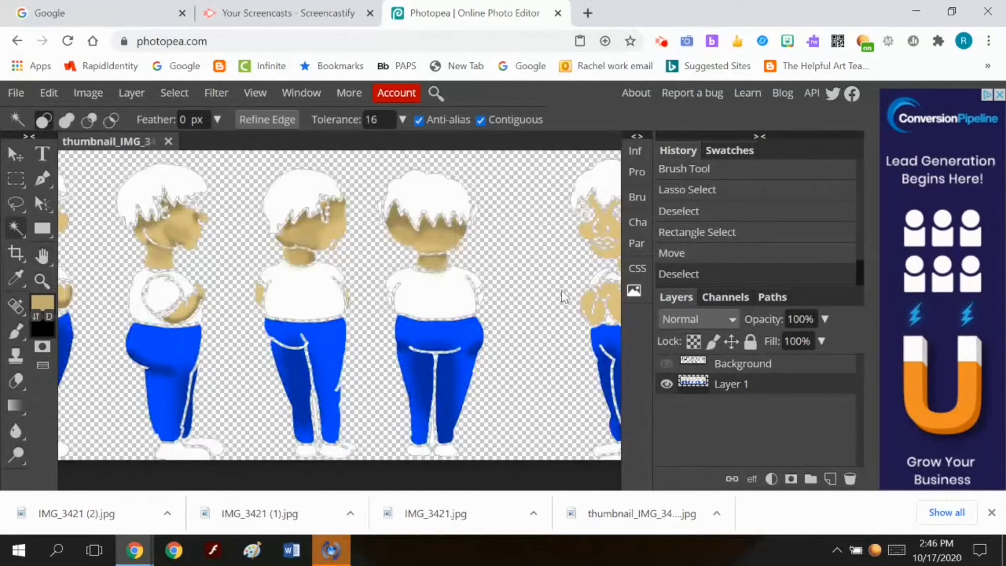
{"action": "left_click", "coordinate": [426, 196]}
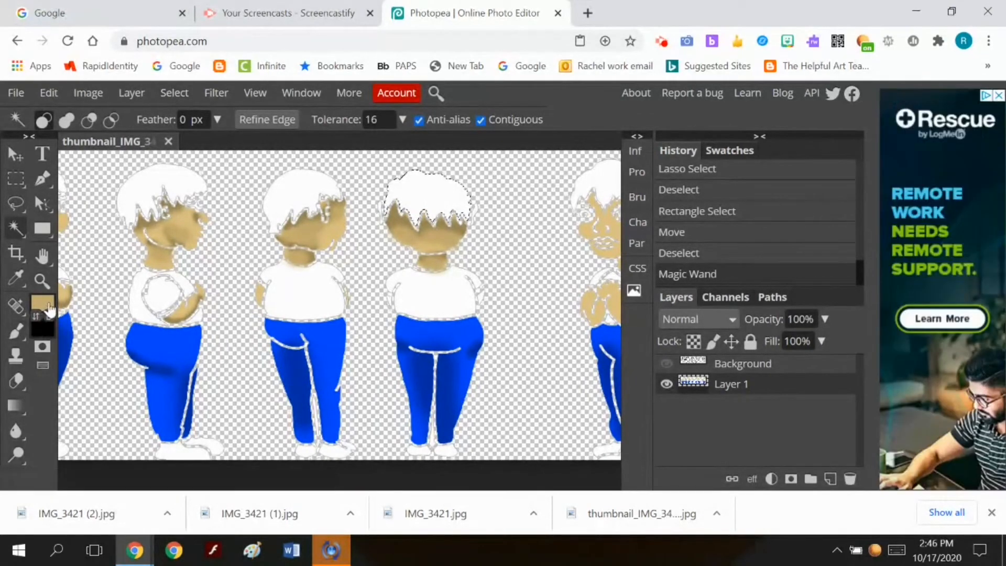
Fill the sixth figure's selected hair with yellow dfe465 at 100% opacity
{"action": "left_click", "coordinate": [53, 308]}
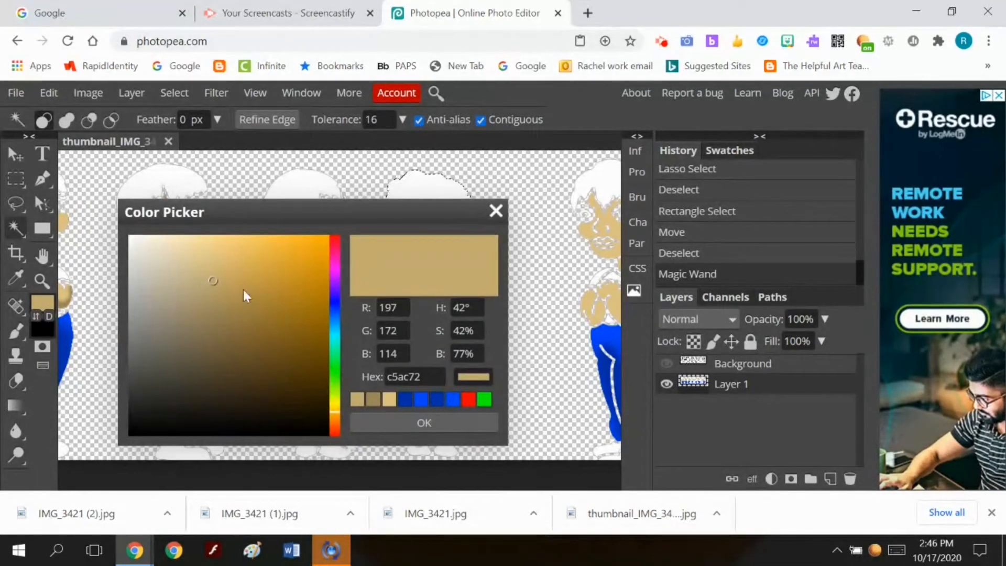
{"action": "left_click", "coordinate": [334, 410]}
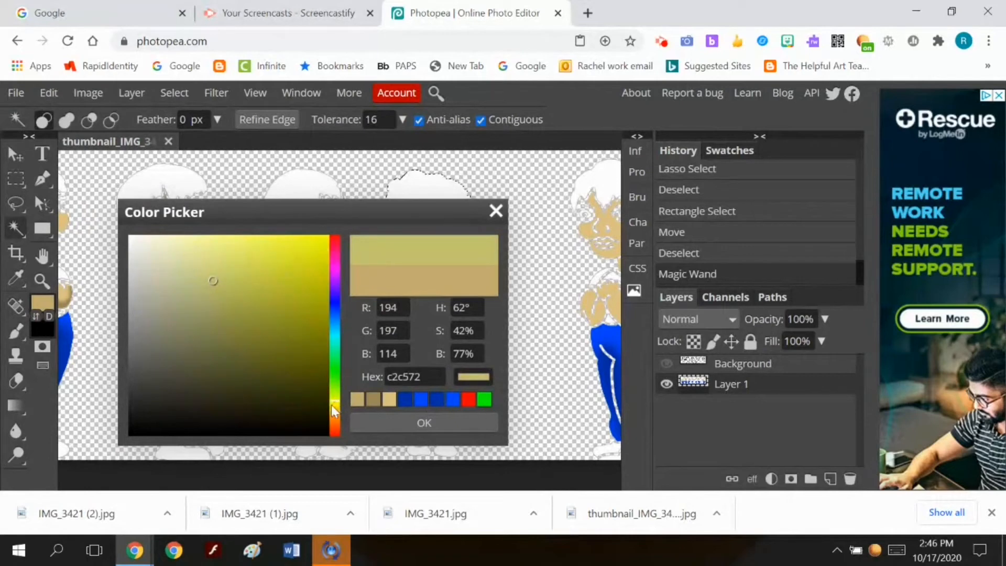
{"action": "left_click", "coordinate": [328, 405]}
{"action": "left_click", "coordinate": [258, 266]}
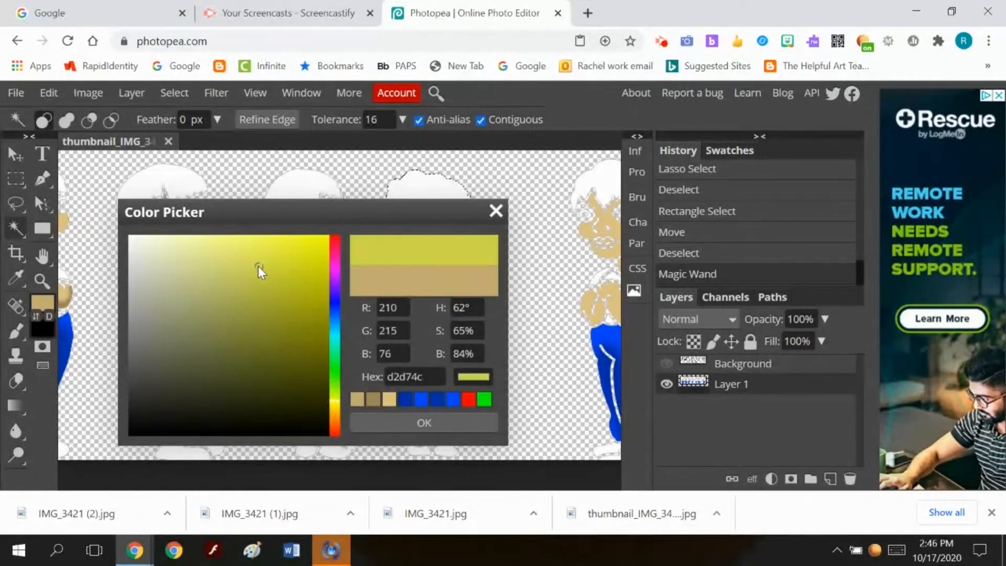
{"action": "left_click", "coordinate": [246, 259]}
{"action": "left_click", "coordinate": [234, 258]}
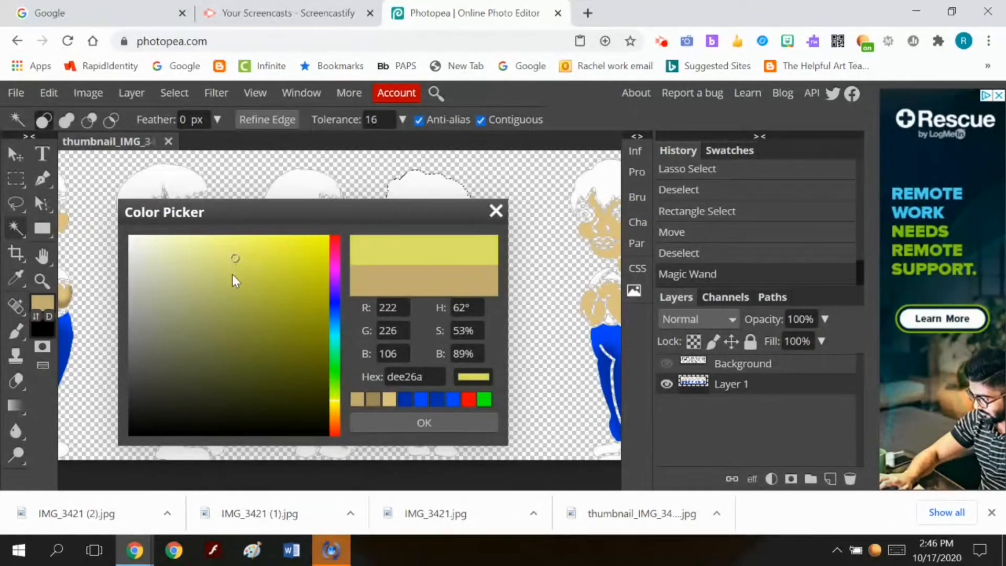
{"action": "left_click", "coordinate": [234, 275]}
{"action": "left_click", "coordinate": [239, 264]}
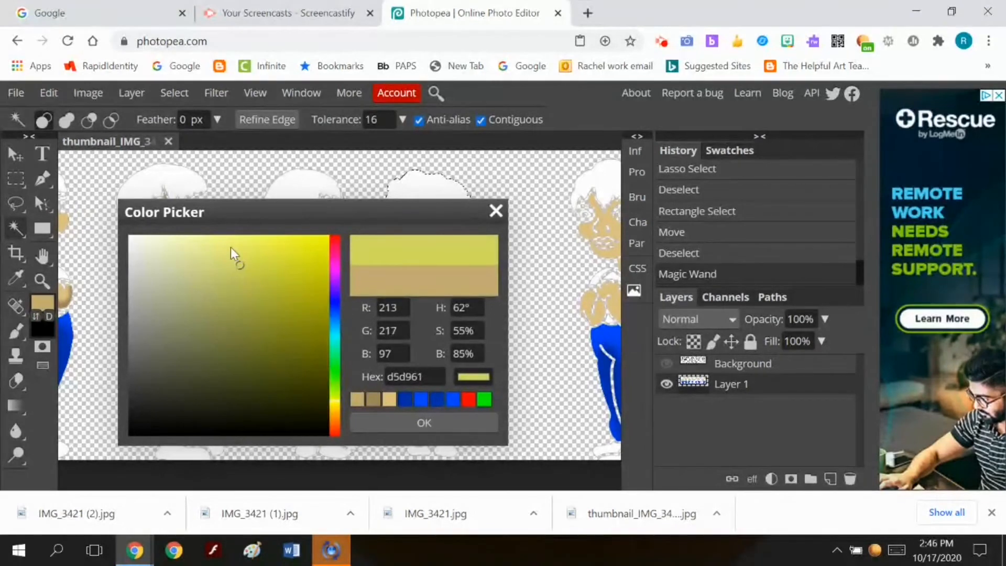
{"action": "left_click", "coordinate": [239, 256]}
{"action": "left_click", "coordinate": [378, 418]}
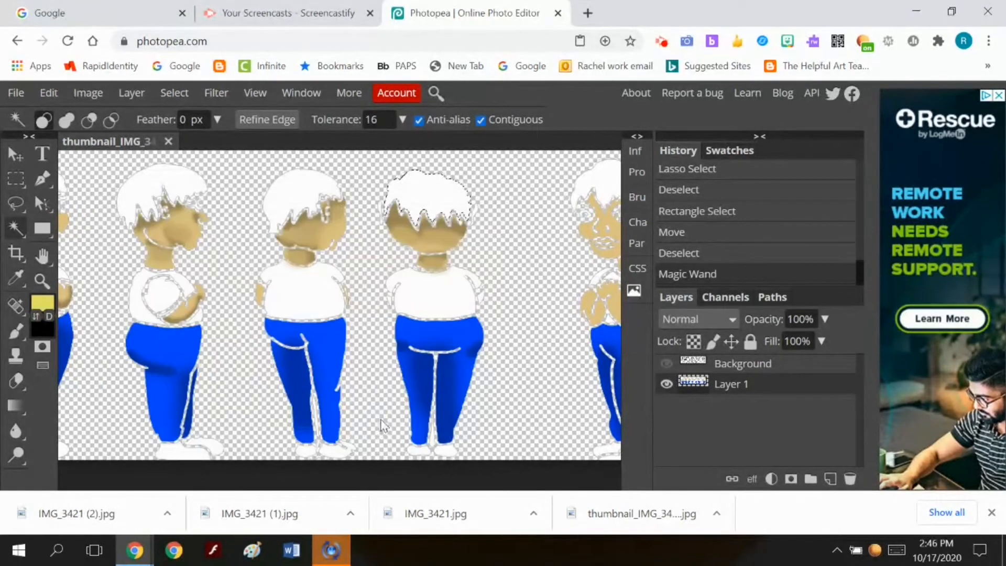
{"action": "left_click", "coordinate": [47, 93]}
{"action": "left_click", "coordinate": [103, 356]}
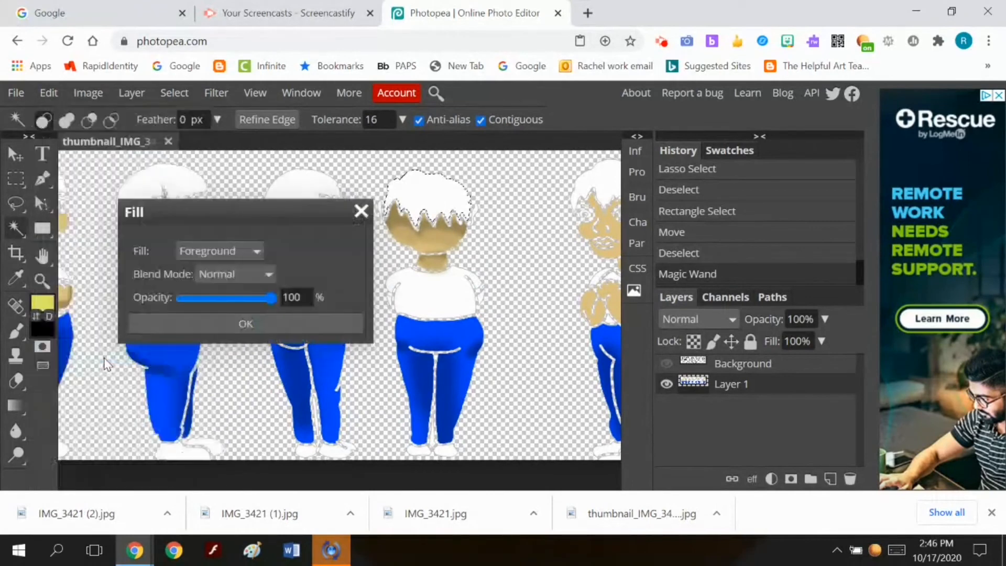
{"action": "left_click", "coordinate": [231, 323]}
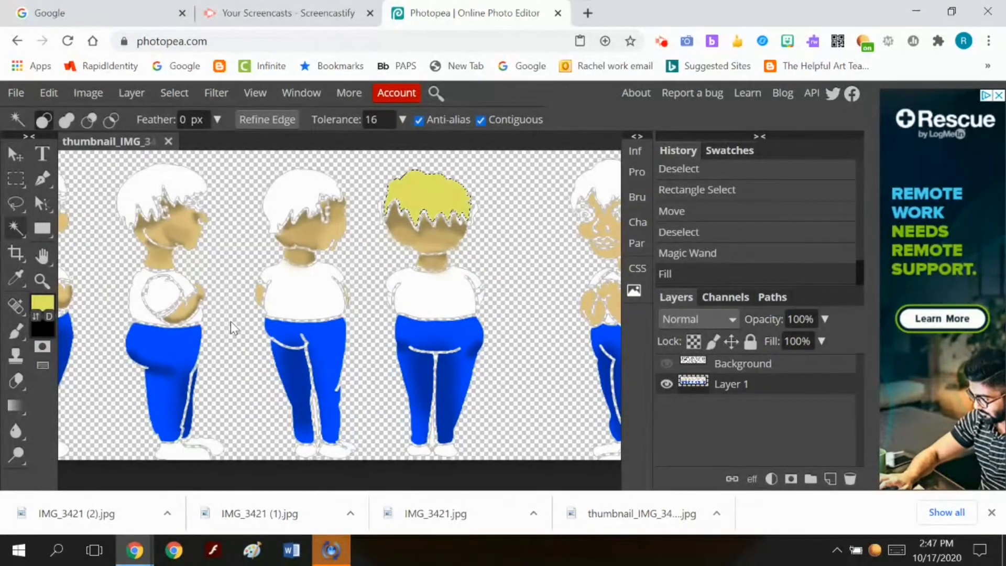
Brush darker yellow afb34f shading strokes onto the sixth figure's hair
{"action": "left_click", "coordinate": [44, 302]}
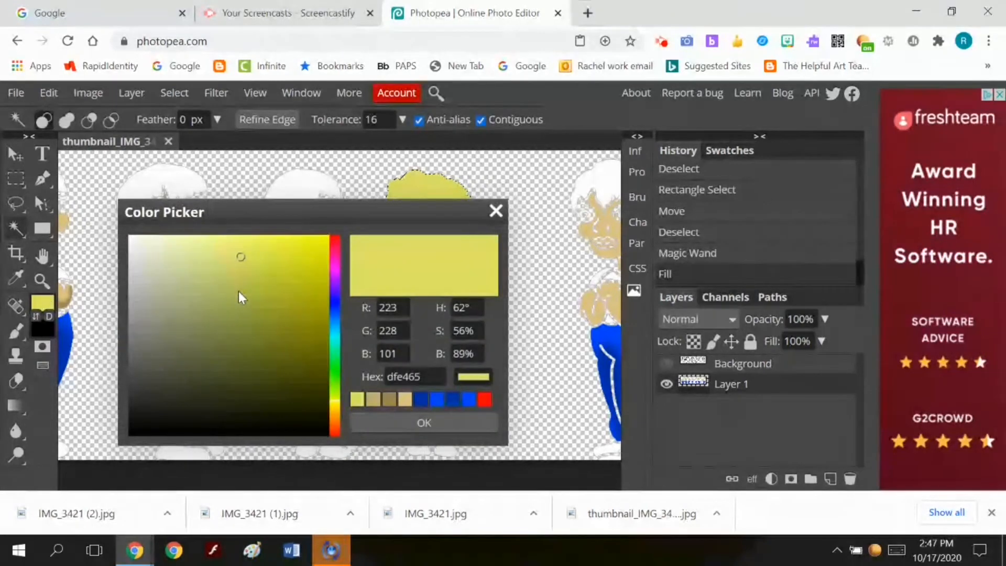
{"action": "left_click", "coordinate": [239, 292]}
{"action": "left_click_drag", "start_coordinate": [239, 296], "coordinate": [240, 298]}
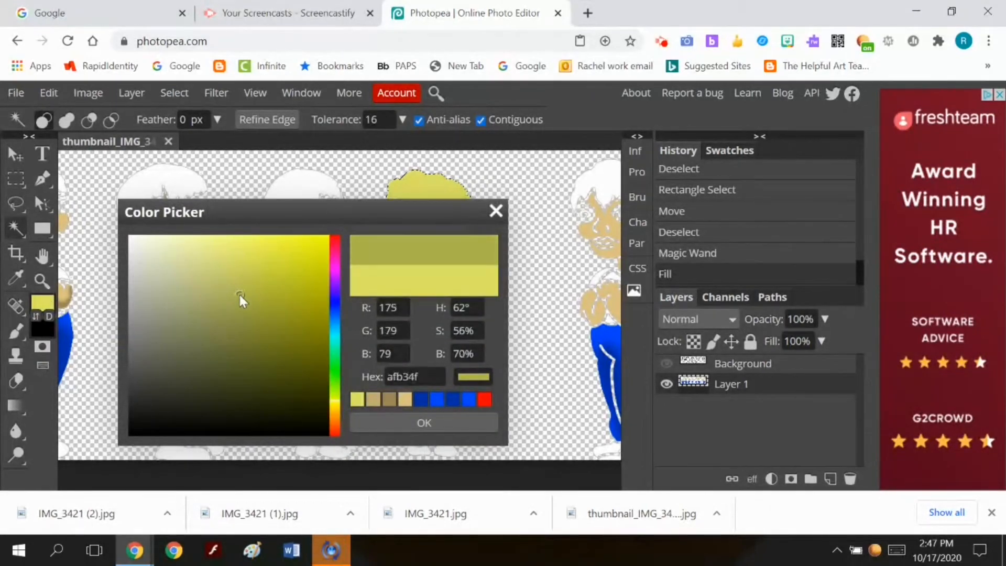
{"action": "left_click", "coordinate": [404, 423]}
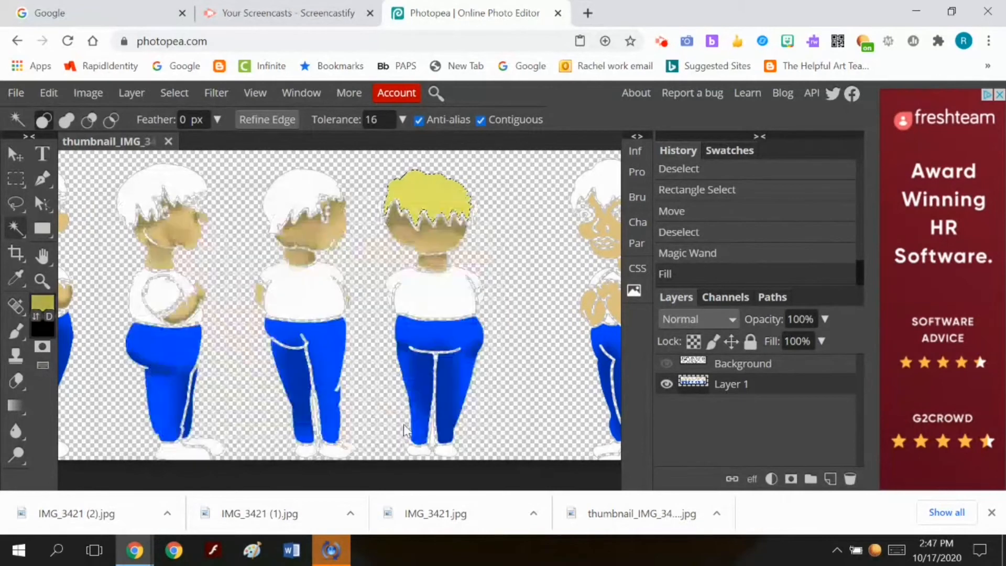
{"action": "left_click", "coordinate": [16, 333]}
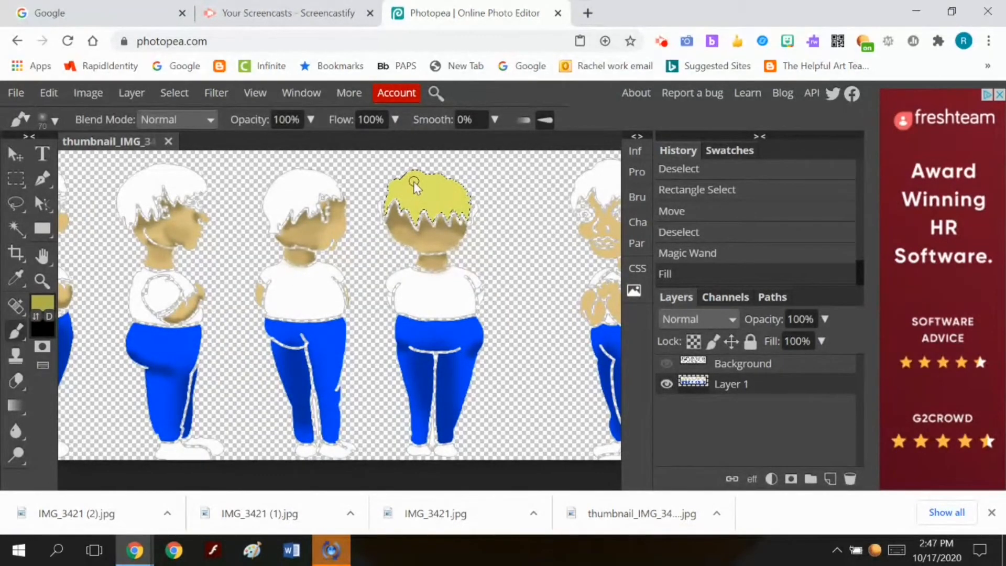
{"action": "mouse_move", "coordinate": [410, 186]}
{"action": "left_mouse_down"}
{"action": "mouse_move", "coordinate": [457, 190]}
{"action": "mouse_move", "coordinate": [464, 210]}
{"action": "mouse_move", "coordinate": [435, 221]}
{"action": "mouse_move", "coordinate": [433, 199]}
{"action": "mouse_move", "coordinate": [433, 213]}
{"action": "mouse_move", "coordinate": [403, 224]}
{"action": "mouse_move", "coordinate": [388, 210]}
{"action": "mouse_move", "coordinate": [394, 188]}
{"action": "mouse_move", "coordinate": [383, 202]}
{"action": "mouse_move", "coordinate": [404, 197]}
{"action": "left_mouse_up"}
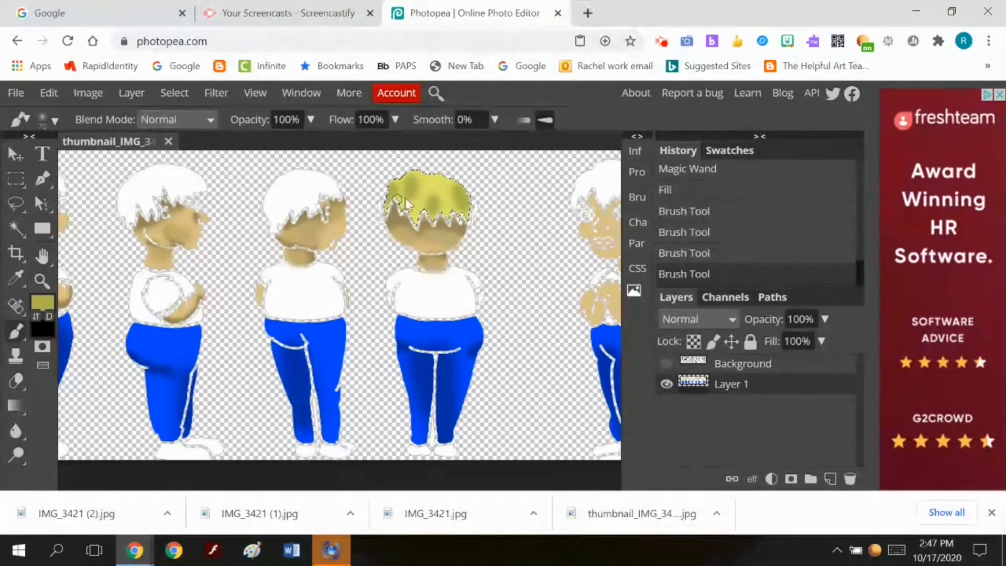
{"action": "left_click", "coordinate": [450, 190]}
{"action": "left_click", "coordinate": [432, 177]}
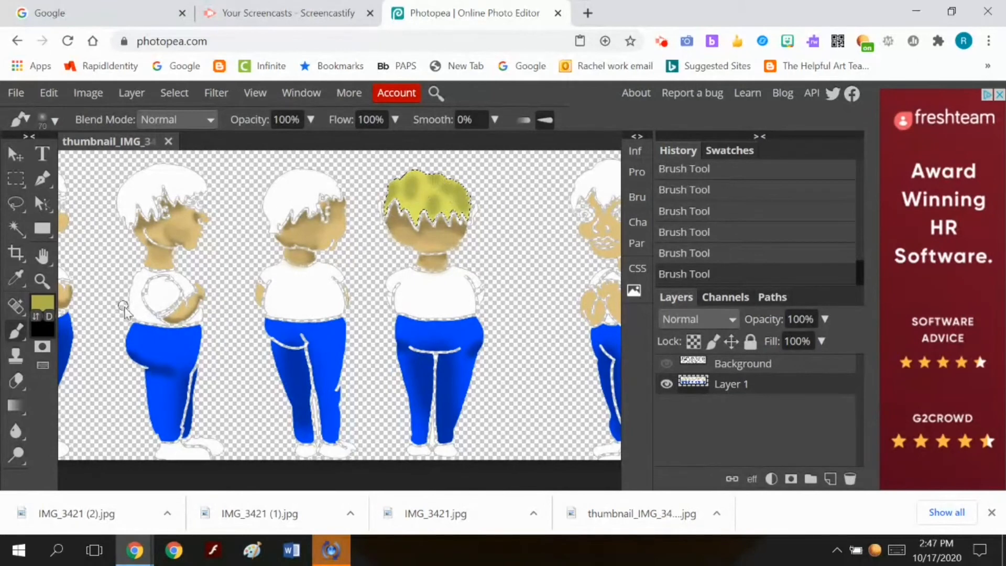
Brush medium yellow cfd35c over the dark shading on the sixth figure's hair to soften it
{"action": "left_click", "coordinate": [45, 309]}
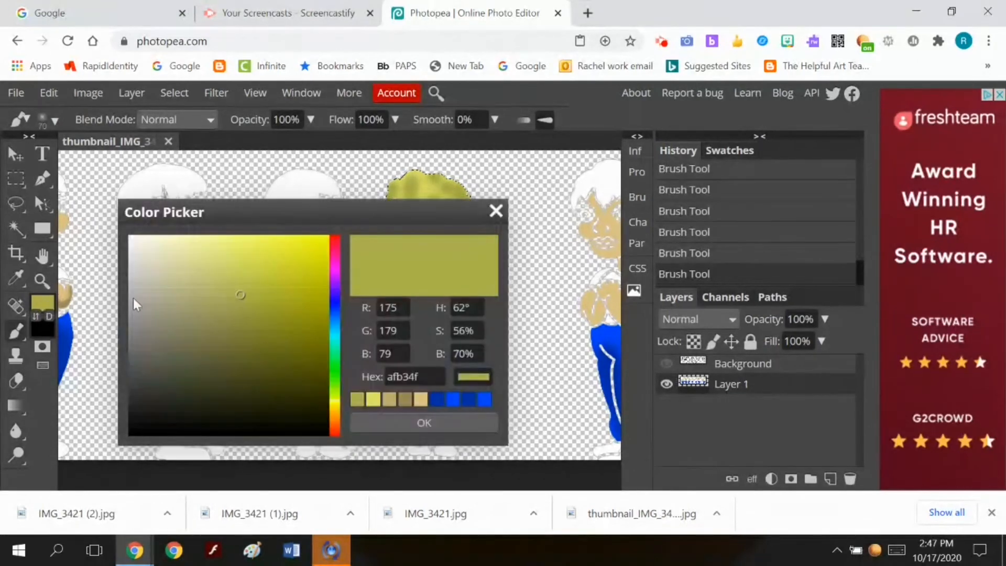
{"action": "left_click", "coordinate": [242, 269]}
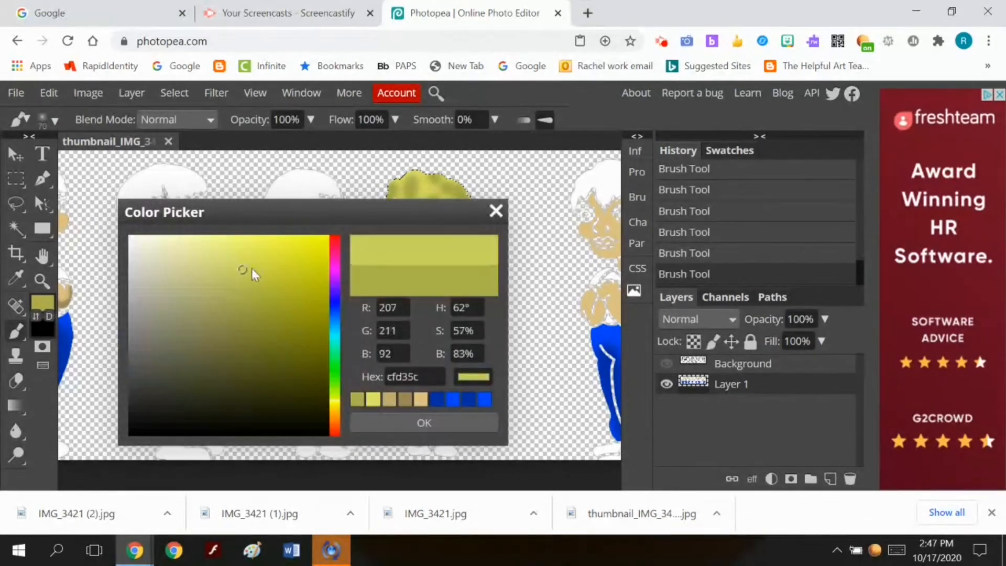
{"action": "left_click", "coordinate": [433, 419]}
{"action": "left_click_drag", "start_coordinate": [429, 191], "coordinate": [435, 204]}
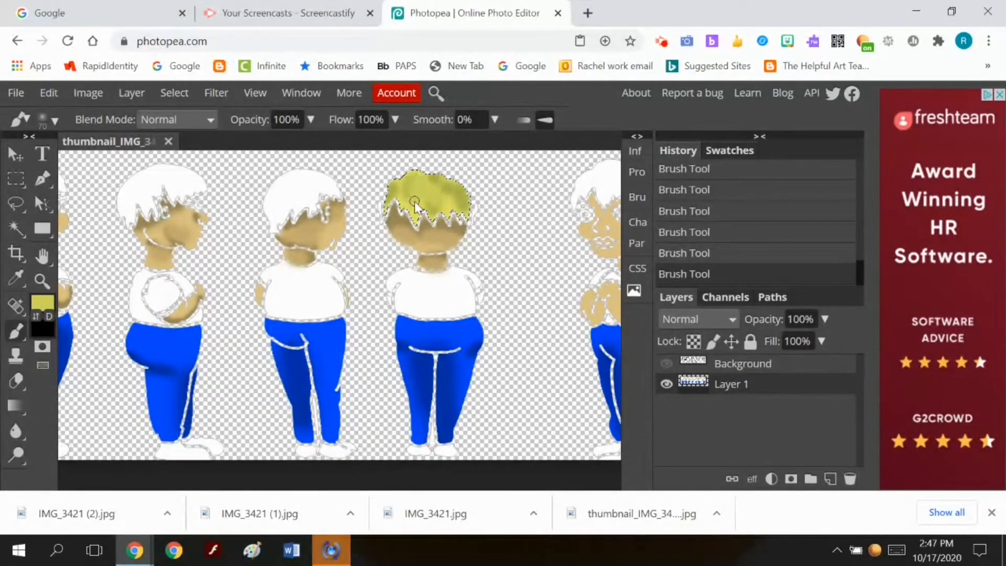
{"action": "mouse_move", "coordinate": [445, 200]}
{"action": "left_mouse_down"}
{"action": "mouse_move", "coordinate": [454, 201]}
{"action": "mouse_move", "coordinate": [403, 192]}
{"action": "left_mouse_up"}
Brush light yellow f4f96e highlights onto the sixth figure's hair
{"action": "left_click", "coordinate": [42, 302]}
{"action": "left_click", "coordinate": [240, 245]}
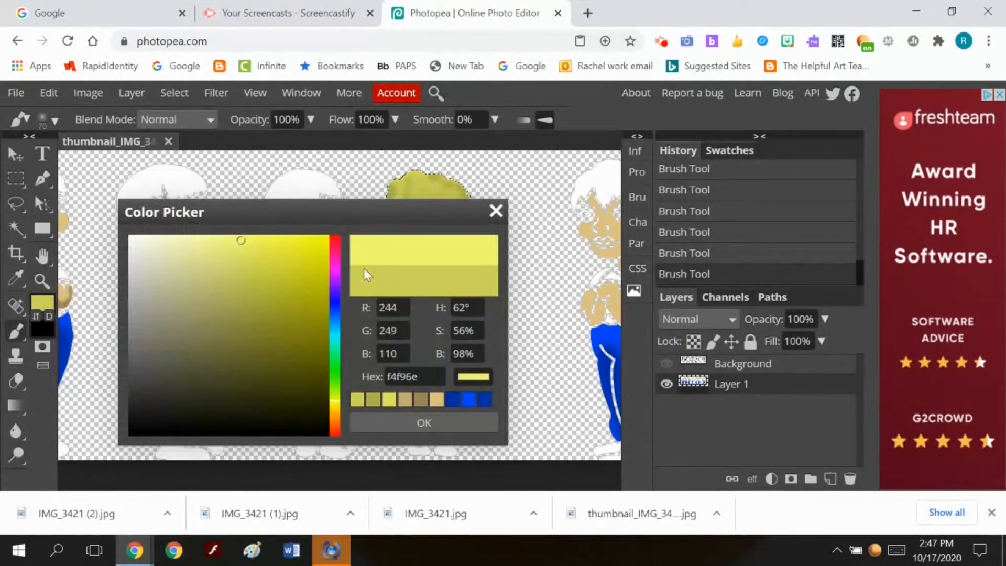
{"action": "left_click", "coordinate": [423, 423]}
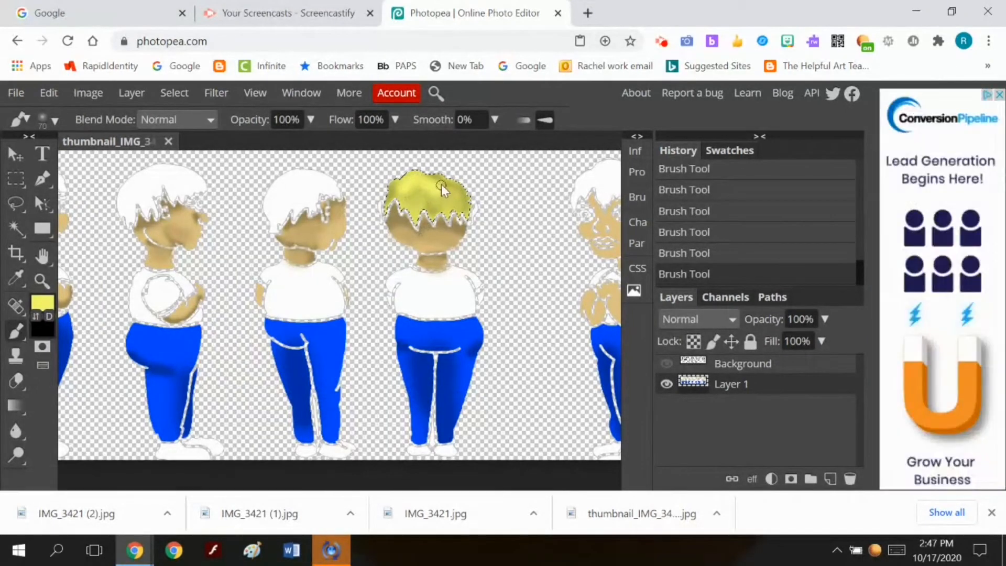
{"action": "left_click_drag", "start_coordinate": [460, 195], "coordinate": [423, 224]}
Brush dark olive 878a40 shading along the lower fringe of the sixth figure's hair
{"action": "left_click", "coordinate": [43, 303]}
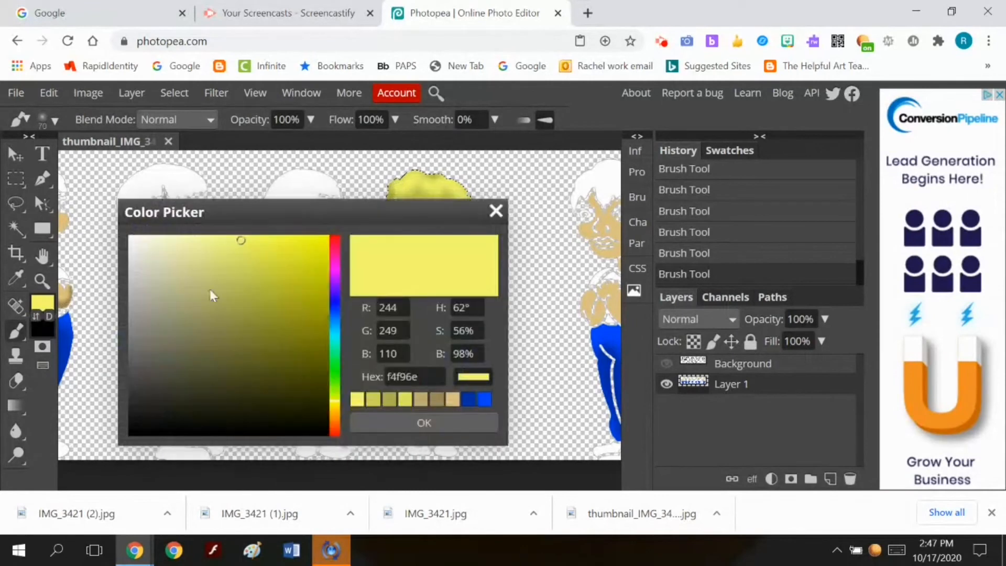
{"action": "left_click", "coordinate": [235, 325]}
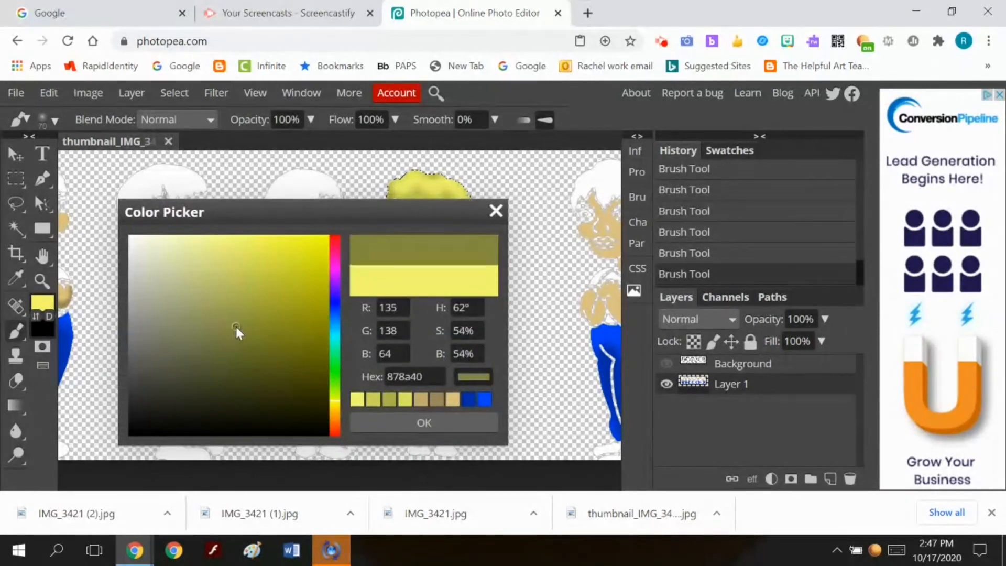
{"action": "left_click", "coordinate": [375, 419]}
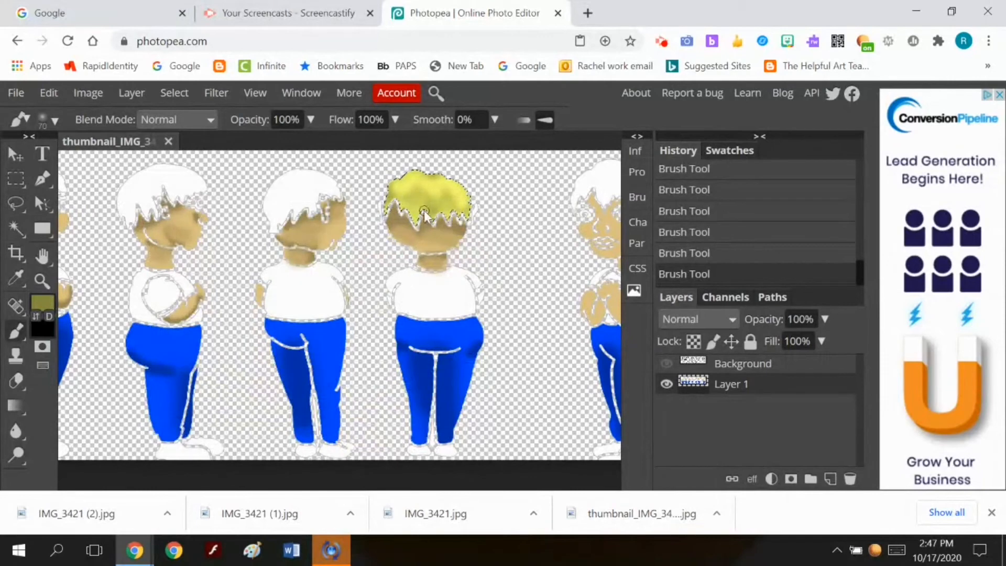
{"action": "mouse_move", "coordinate": [421, 217]}
{"action": "left_mouse_down"}
{"action": "mouse_move", "coordinate": [416, 229]}
{"action": "mouse_move", "coordinate": [451, 219]}
{"action": "mouse_move", "coordinate": [409, 203]}
{"action": "mouse_move", "coordinate": [399, 210]}
{"action": "left_mouse_up"}
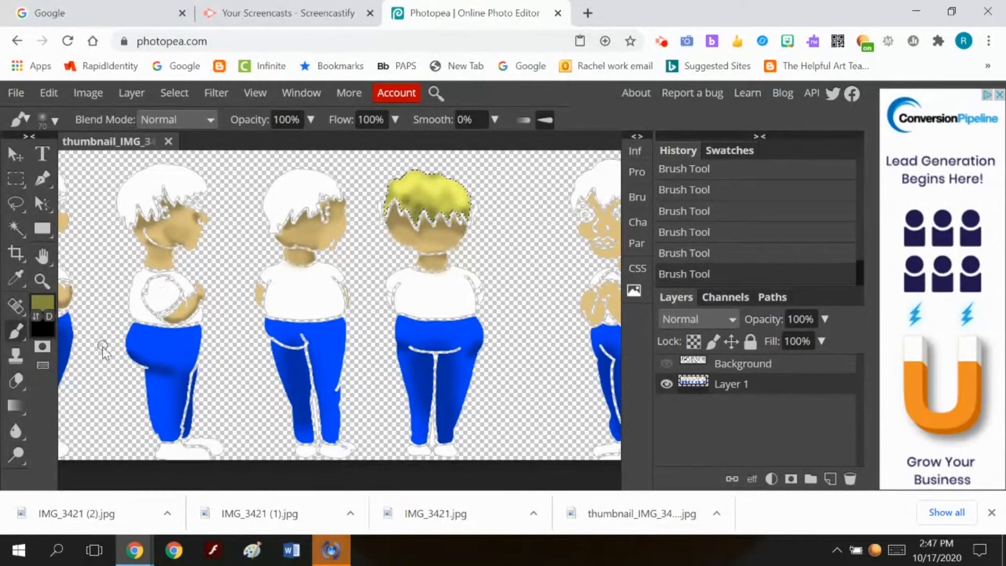
Paint light yellow f7fd70 strands over the sixth figure's fringe with a soft 40 px brush
{"action": "left_click", "coordinate": [42, 302]}
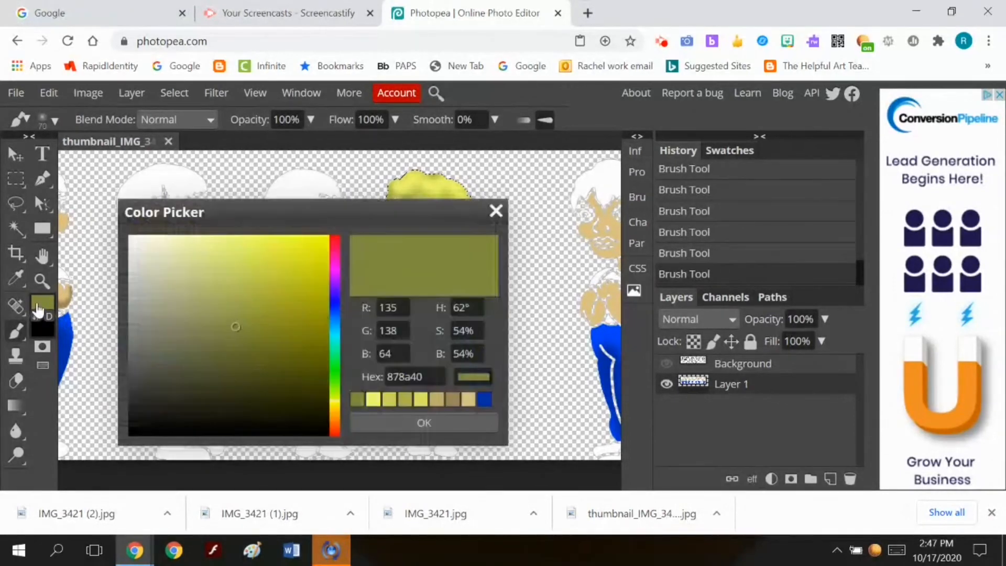
{"action": "left_click", "coordinate": [240, 237]}
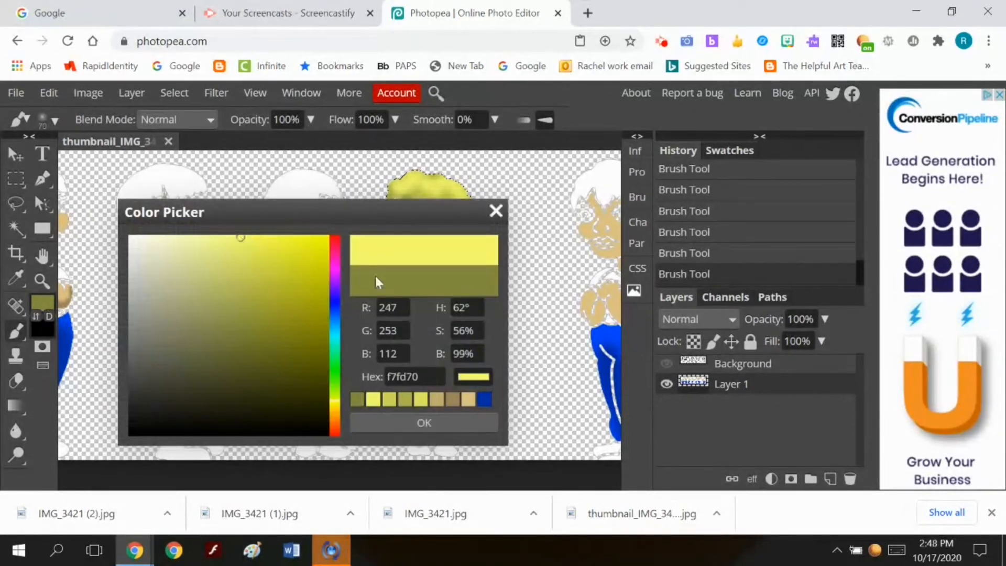
{"action": "left_click", "coordinate": [404, 422]}
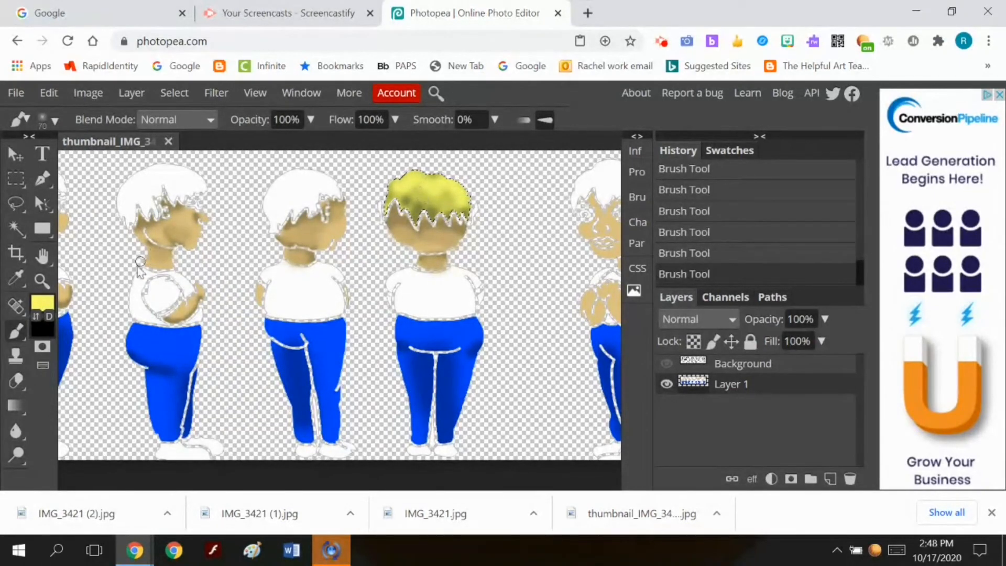
{"action": "left_click", "coordinate": [46, 121]}
{"action": "left_click", "coordinate": [73, 164]}
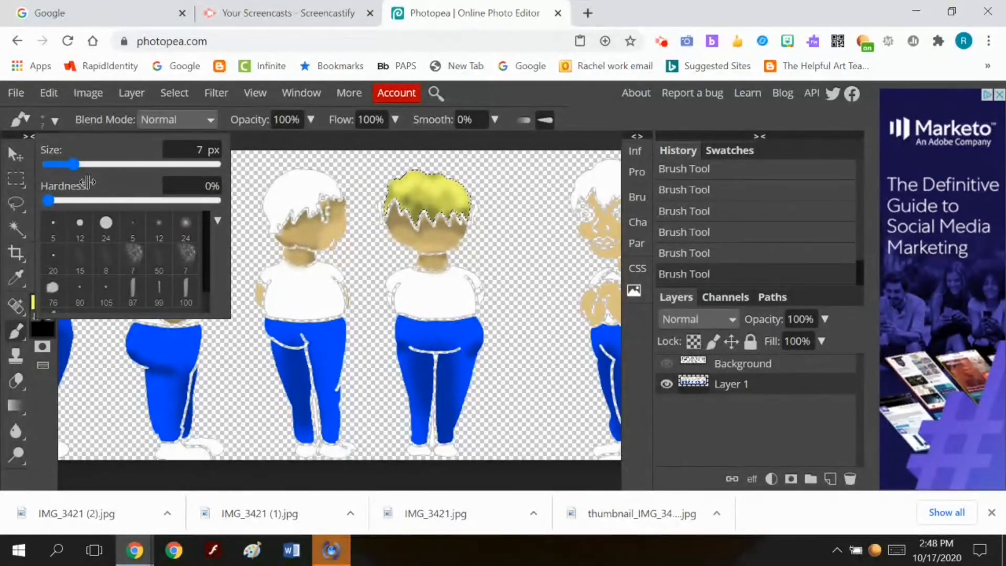
{"action": "left_click", "coordinate": [82, 164]}
{"action": "left_click", "coordinate": [98, 164]}
{"action": "left_click", "coordinate": [418, 215]}
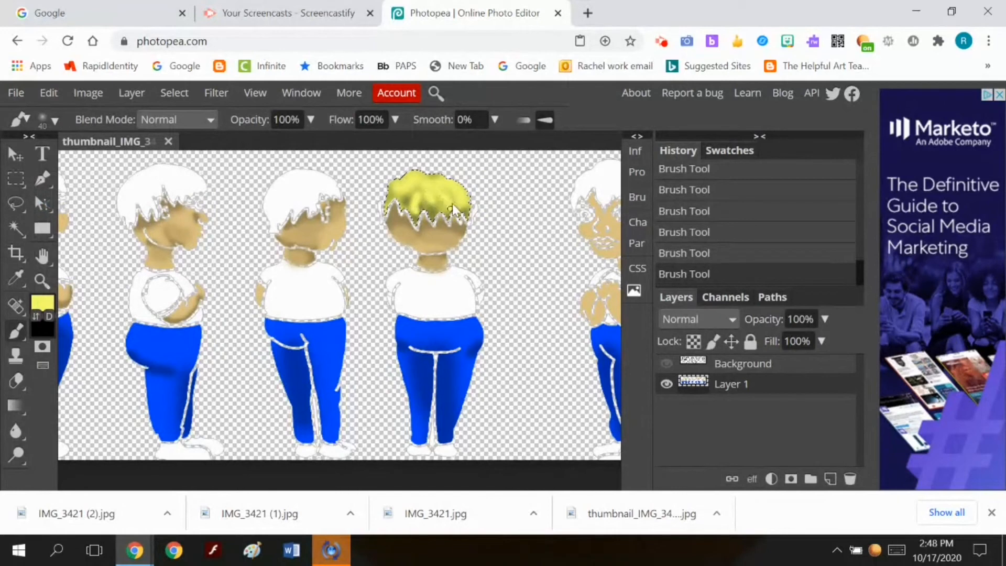
Paint thin dark olive strands on the sixth figure's hair with an 8 px brush, undoing a stroke and redrawing it
{"action": "left_click", "coordinate": [43, 303]}
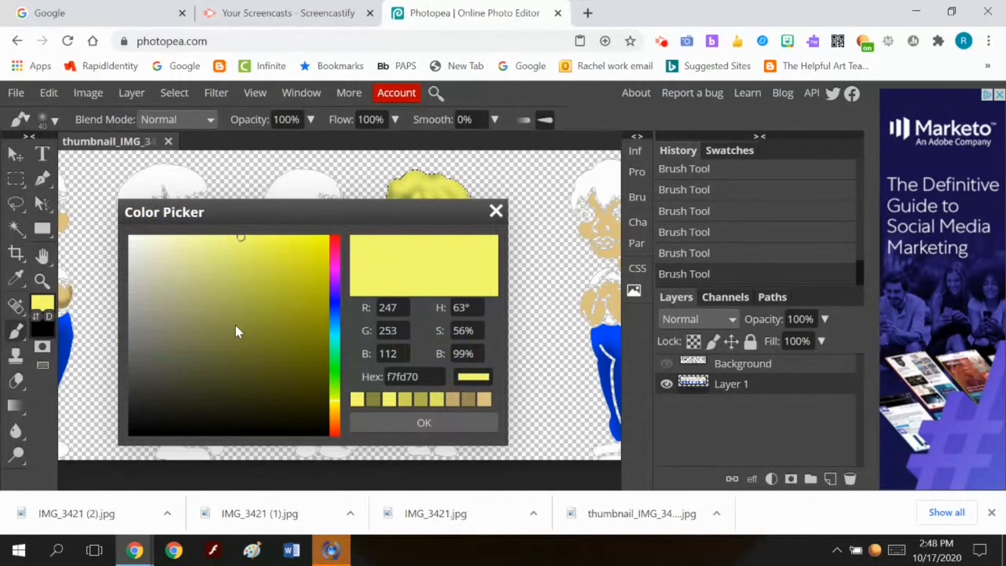
{"action": "left_click", "coordinate": [237, 322]}
{"action": "left_click", "coordinate": [413, 422]}
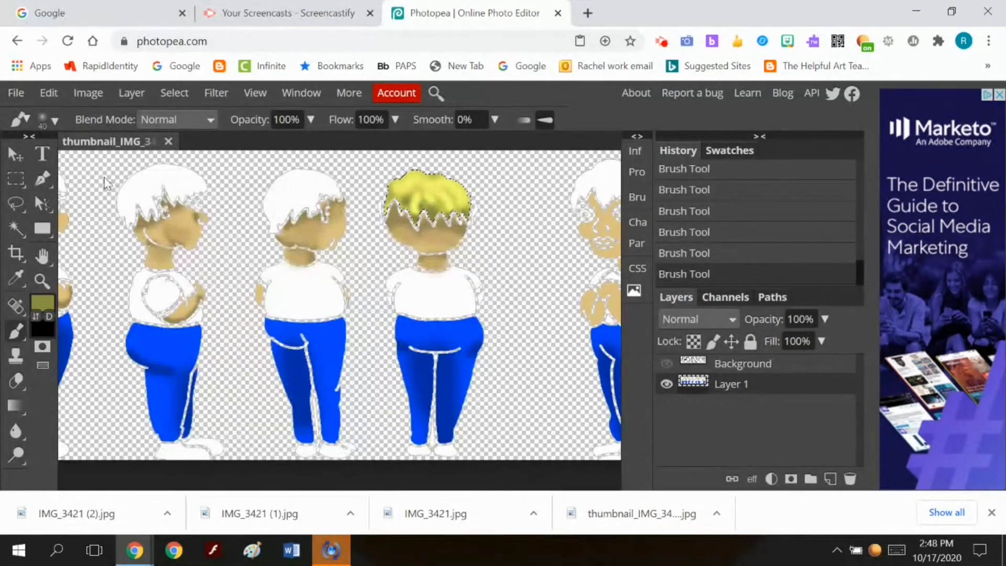
{"action": "left_click", "coordinate": [54, 120]}
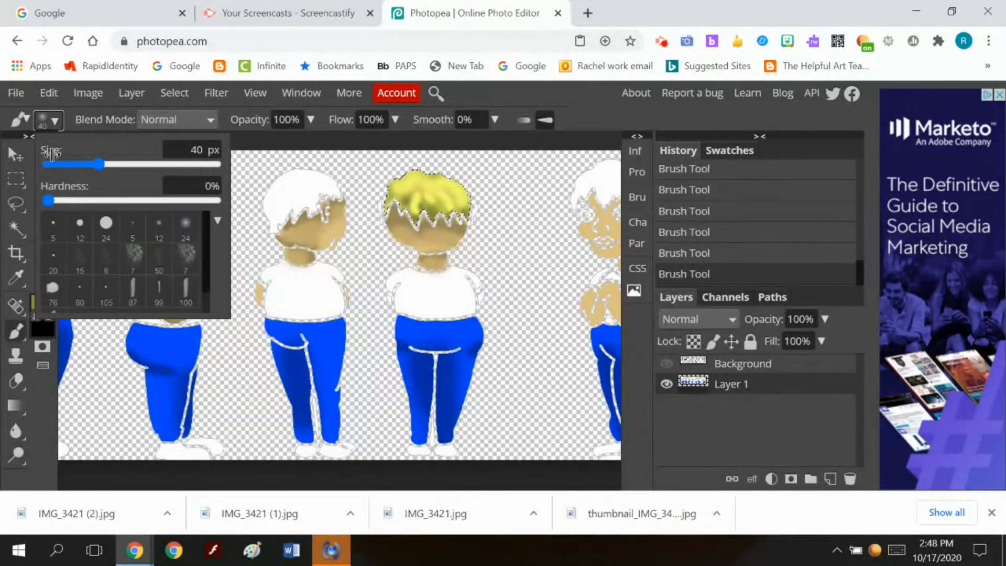
{"action": "left_click", "coordinate": [76, 165]}
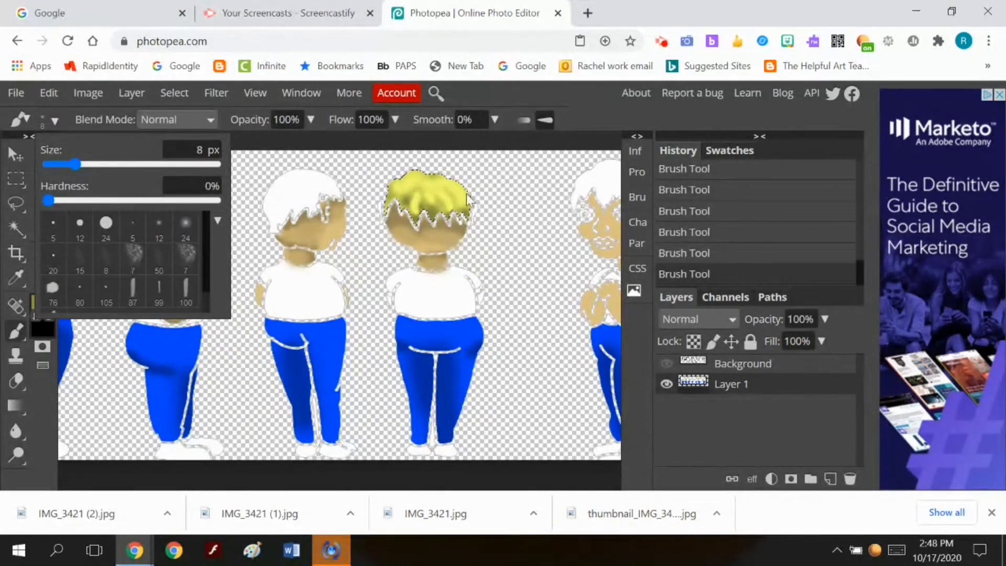
{"action": "left_click", "coordinate": [298, 181]}
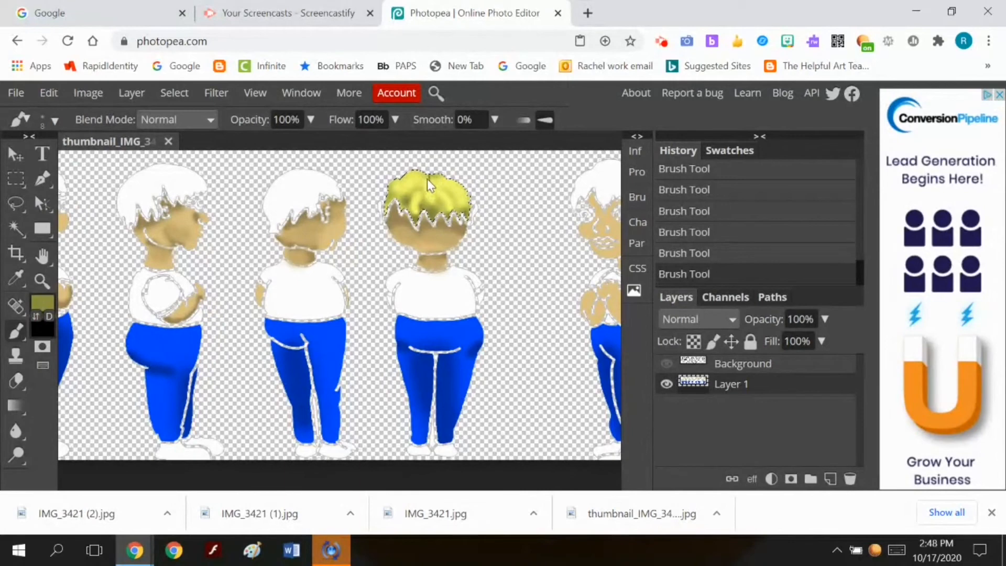
{"action": "key", "text": "ctrl+z"}
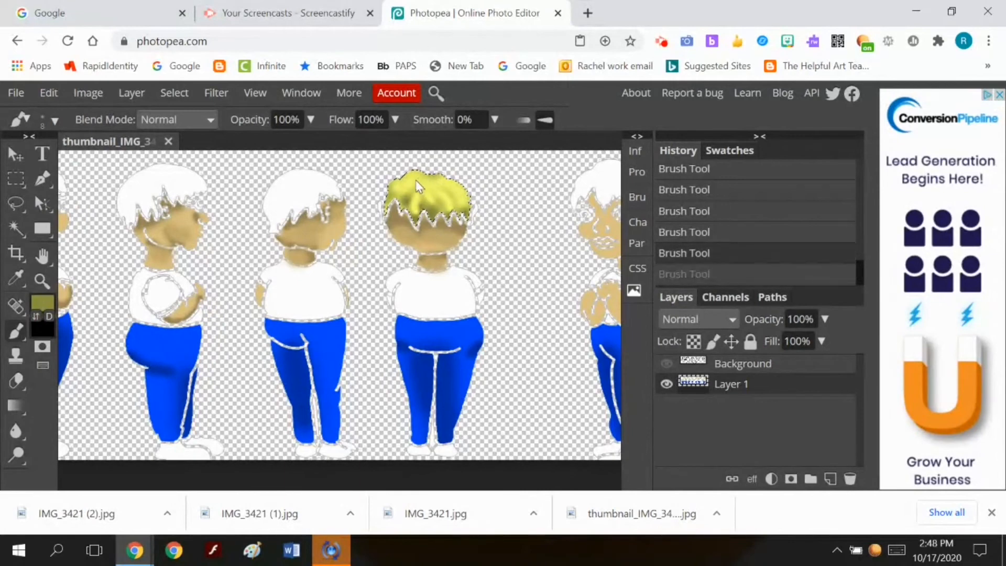
{"action": "mouse_move", "coordinate": [412, 184]}
{"action": "left_mouse_down"}
{"action": "mouse_move", "coordinate": [405, 197]}
{"action": "mouse_move", "coordinate": [422, 200]}
{"action": "left_mouse_up"}
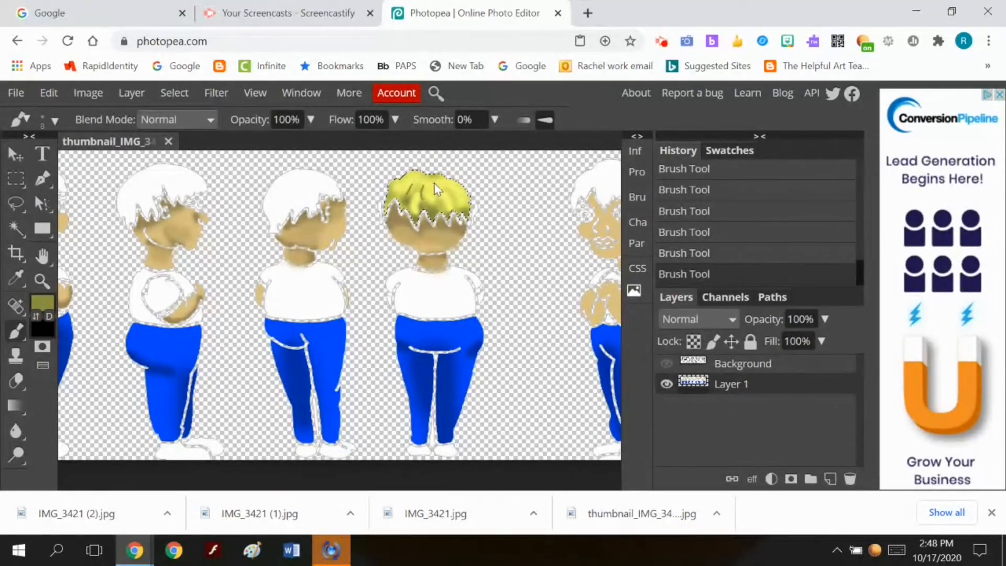
Enlarge the brush to 18 px and add thicker dark olive strands to the middle of the sixth figure's hair
{"action": "left_click", "coordinate": [55, 121]}
{"action": "left_click_drag", "start_coordinate": [76, 164], "coordinate": [86, 168]}
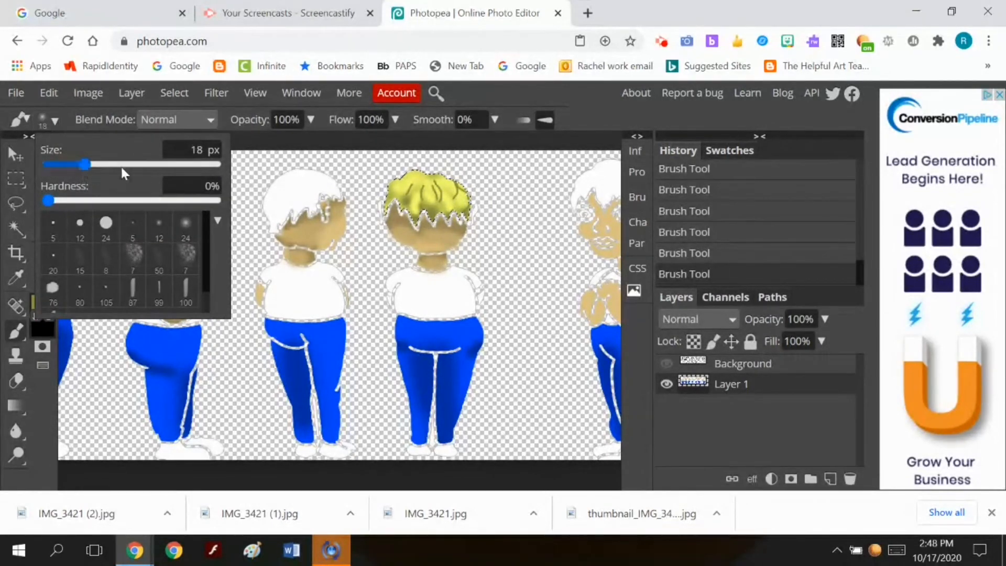
{"action": "left_click", "coordinate": [419, 190]}
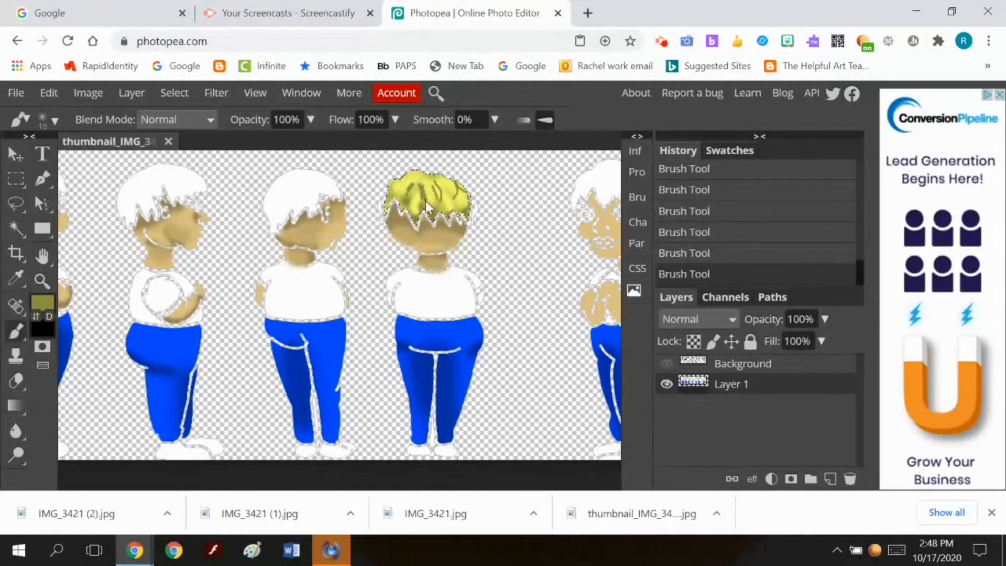
{"action": "mouse_move", "coordinate": [428, 191]}
{"action": "left_mouse_down"}
{"action": "mouse_move", "coordinate": [436, 212]}
{"action": "mouse_move", "coordinate": [428, 205]}
{"action": "left_mouse_up"}
Undo the latest dark strands and repaint the sixth figure's hair with 18 px olive strokes
{"action": "key", "text": "ctrl+z"}
{"action": "key", "text": "ctrl+z"}
{"action": "key", "text": "ctrl+z"}
{"action": "key", "text": "ctrl+z"}
{"action": "key", "text": "ctrl+z"}
{"action": "key", "text": "ctrl+z"}
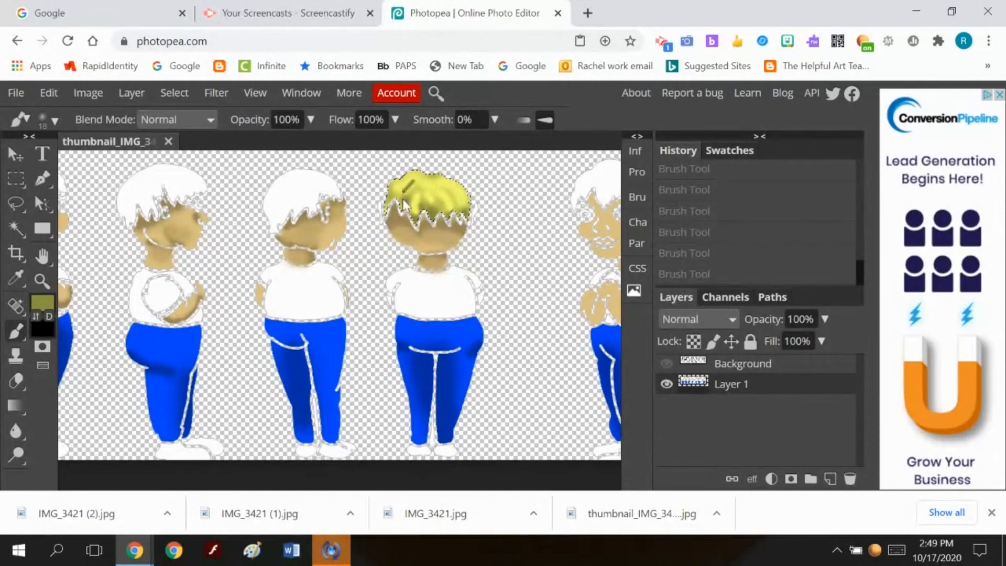
{"action": "mouse_move", "coordinate": [403, 199]}
{"action": "left_mouse_down"}
{"action": "mouse_move", "coordinate": [420, 185]}
{"action": "mouse_move", "coordinate": [427, 194]}
{"action": "mouse_move", "coordinate": [429, 177]}
{"action": "mouse_move", "coordinate": [465, 190]}
{"action": "mouse_move", "coordinate": [464, 205]}
{"action": "mouse_move", "coordinate": [441, 187]}
{"action": "mouse_move", "coordinate": [453, 210]}
{"action": "left_mouse_up"}
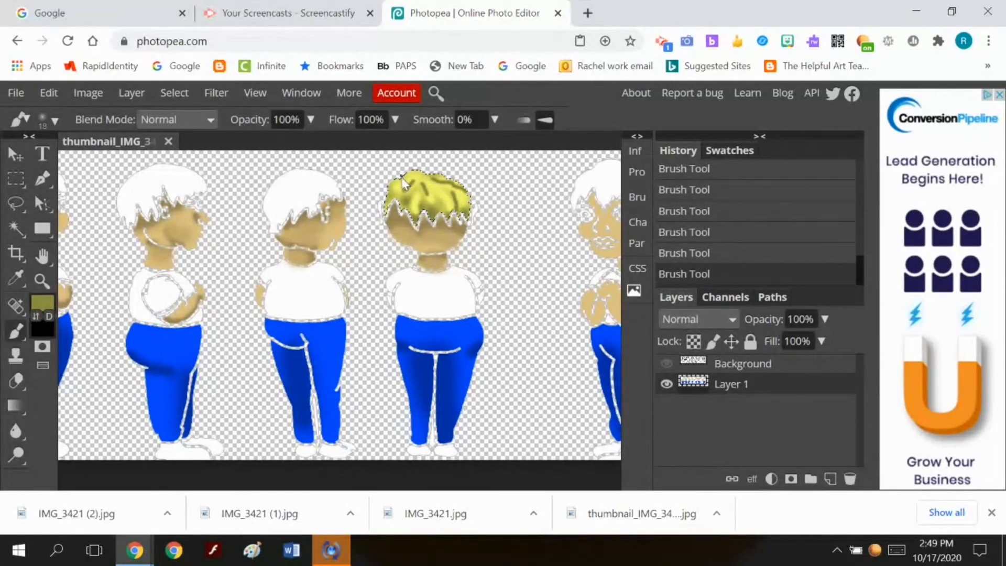
{"action": "left_click_drag", "start_coordinate": [421, 182], "coordinate": [447, 207]}
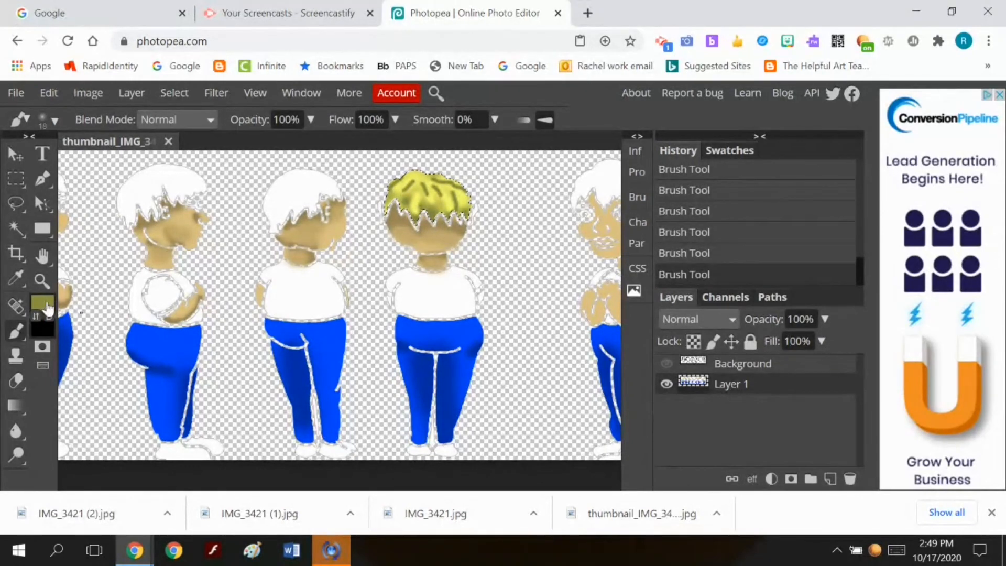
Blend light yellow f3f86d over the dark strands of the sixth figure's hair with a 38 px brush
{"action": "left_click", "coordinate": [42, 301]}
{"action": "left_click", "coordinate": [242, 241]}
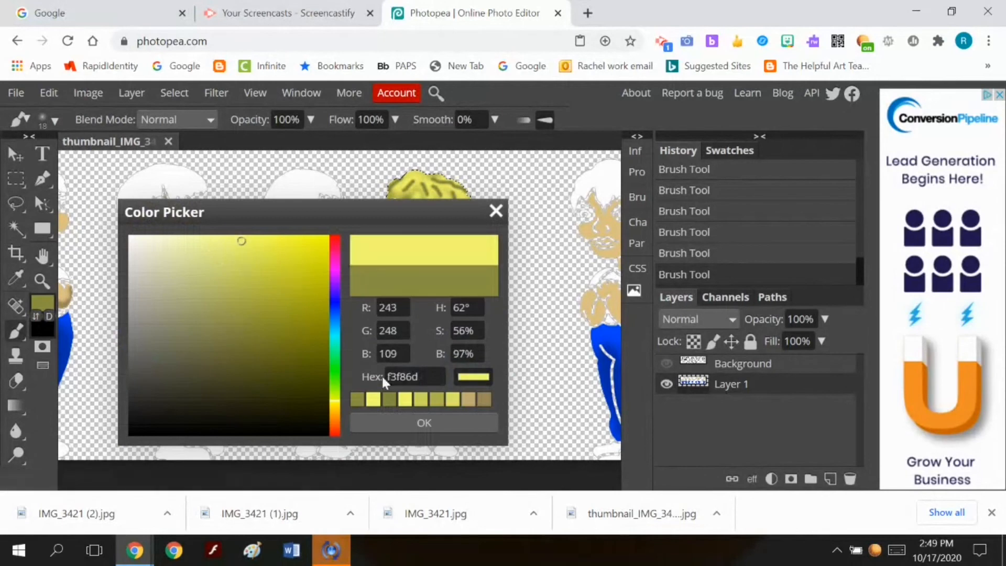
{"action": "left_click", "coordinate": [424, 422]}
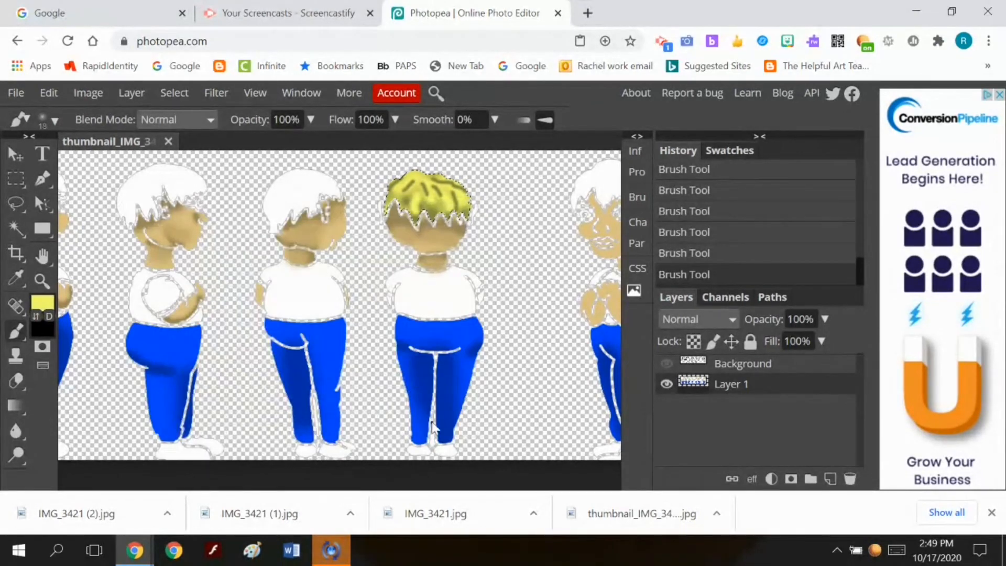
{"action": "left_click", "coordinate": [55, 120]}
{"action": "left_click_drag", "start_coordinate": [85, 164], "coordinate": [98, 164]}
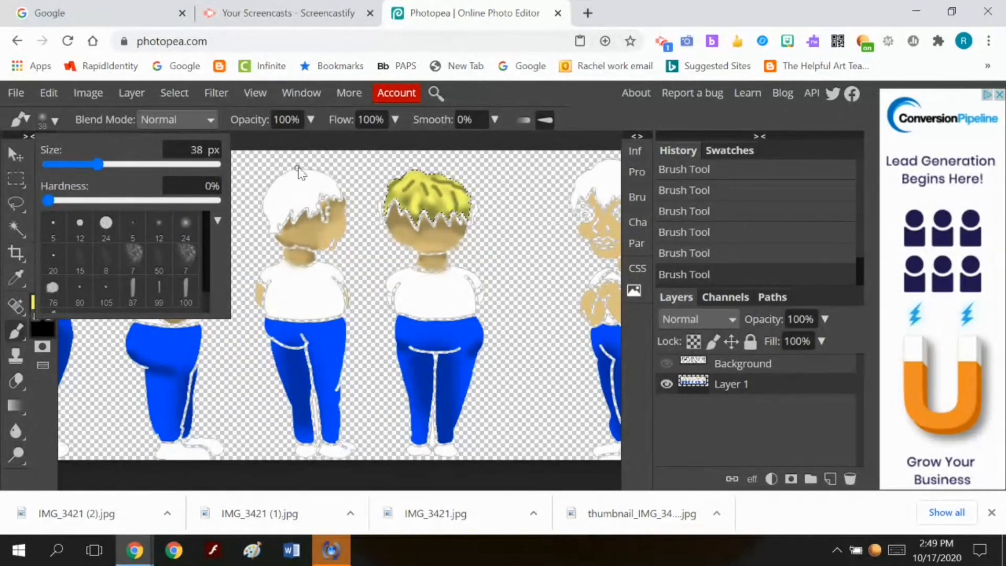
{"action": "left_click", "coordinate": [416, 185]}
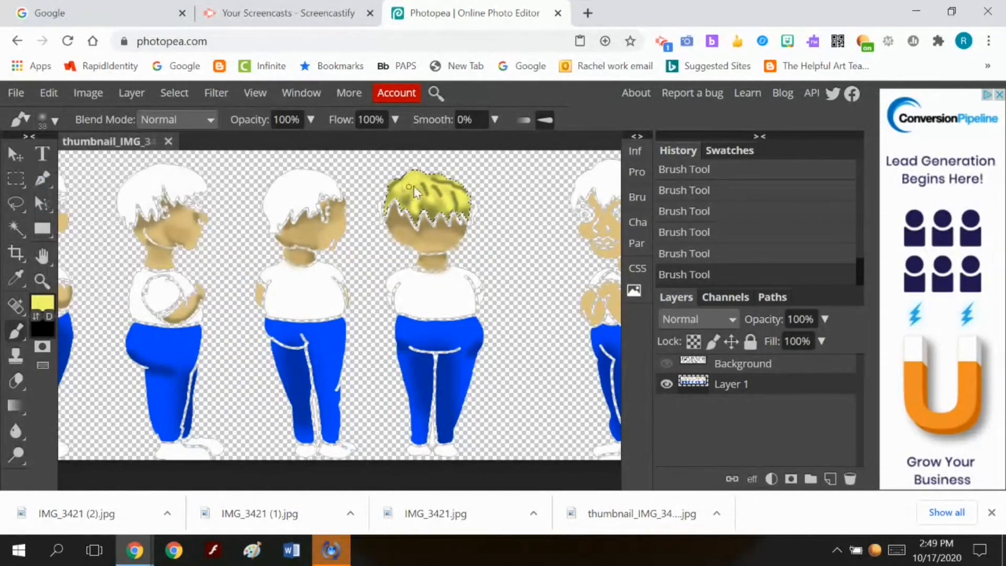
{"action": "mouse_move", "coordinate": [429, 188]}
{"action": "left_mouse_down"}
{"action": "mouse_move", "coordinate": [447, 187]}
{"action": "mouse_move", "coordinate": [461, 207]}
{"action": "mouse_move", "coordinate": [460, 197]}
{"action": "left_mouse_up"}
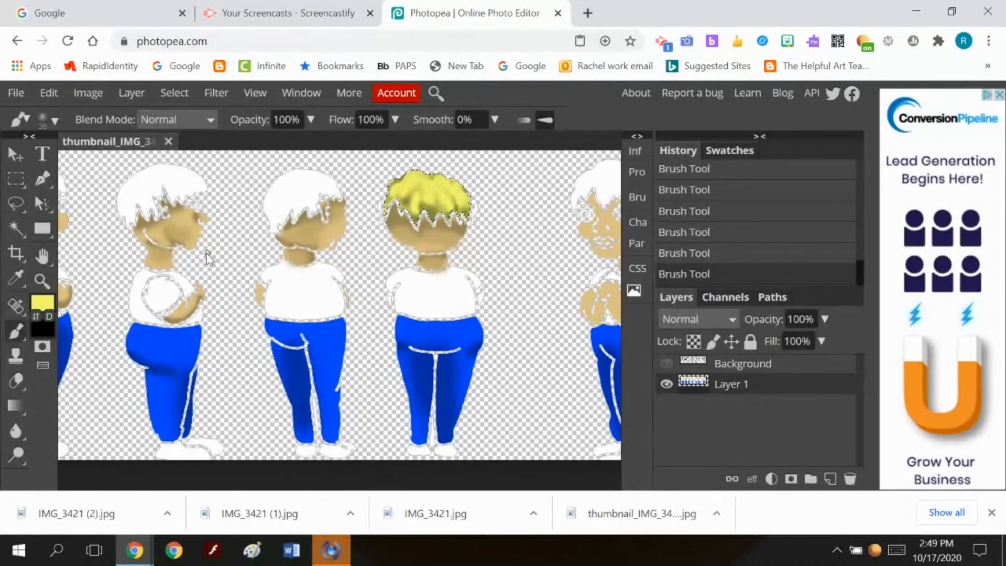
Brush mid-tone yellow cdd15d strokes over the sixth figure's hair to blend its highlights and shading
{"action": "left_click", "coordinate": [46, 306]}
{"action": "left_click", "coordinate": [244, 313]}
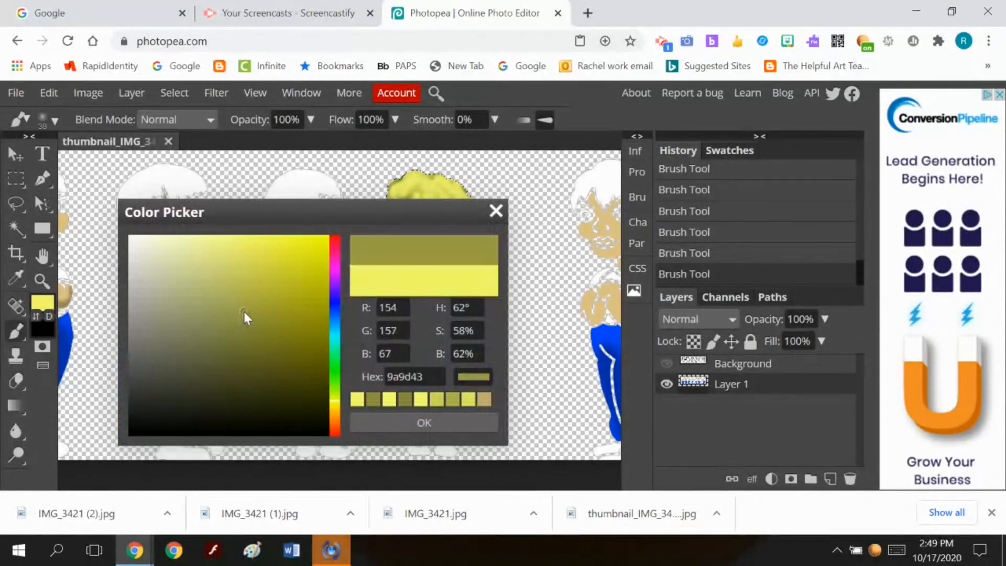
{"action": "left_click", "coordinate": [240, 272]}
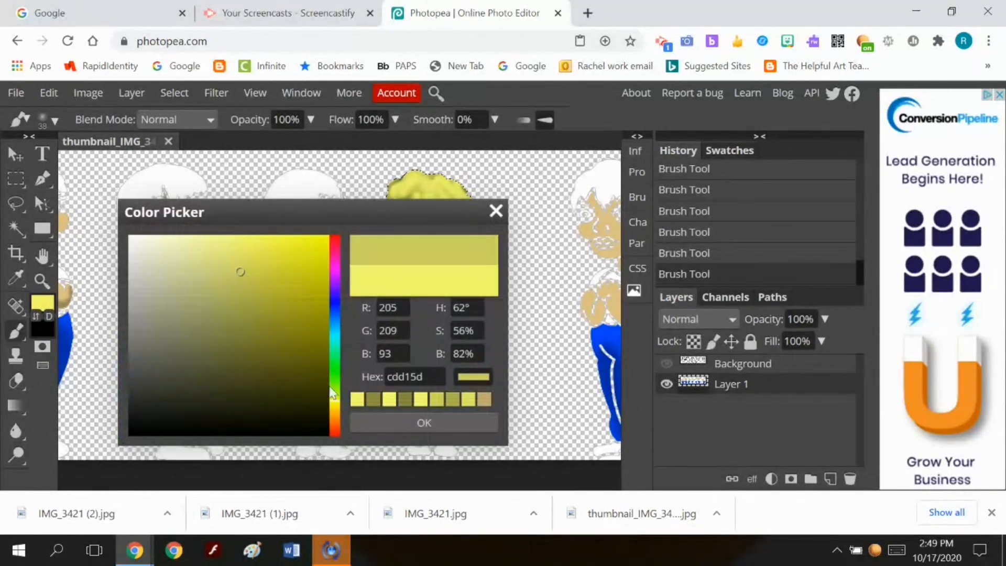
{"action": "left_click", "coordinate": [400, 422]}
{"action": "mouse_move", "coordinate": [423, 212]}
{"action": "left_mouse_down"}
{"action": "mouse_move", "coordinate": [420, 194]}
{"action": "mouse_move", "coordinate": [429, 206]}
{"action": "mouse_move", "coordinate": [448, 193]}
{"action": "left_mouse_up"}
{"action": "left_click_drag", "start_coordinate": [420, 186], "coordinate": [415, 203]}
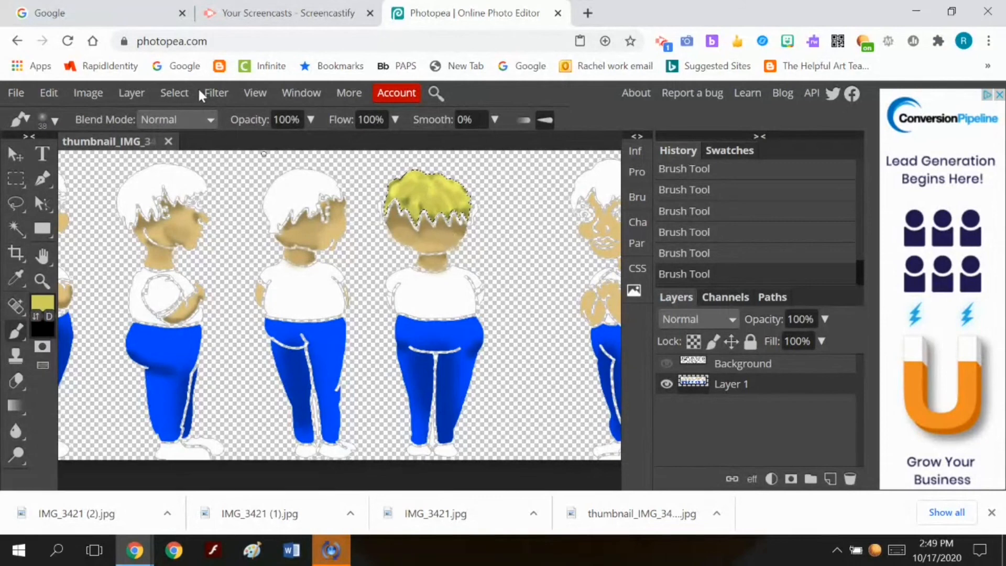
Deselect the hair and show the Background line art over the colored figures
{"action": "left_click", "coordinate": [176, 92]}
{"action": "left_click", "coordinate": [201, 144]}
{"action": "left_click", "coordinate": [667, 362]}
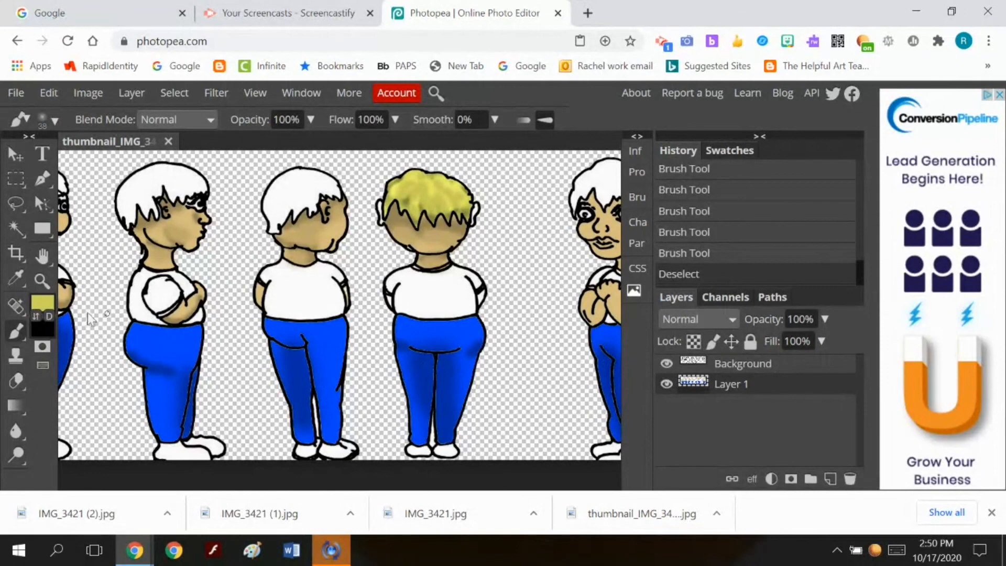
{"action": "left_click", "coordinate": [41, 282]}
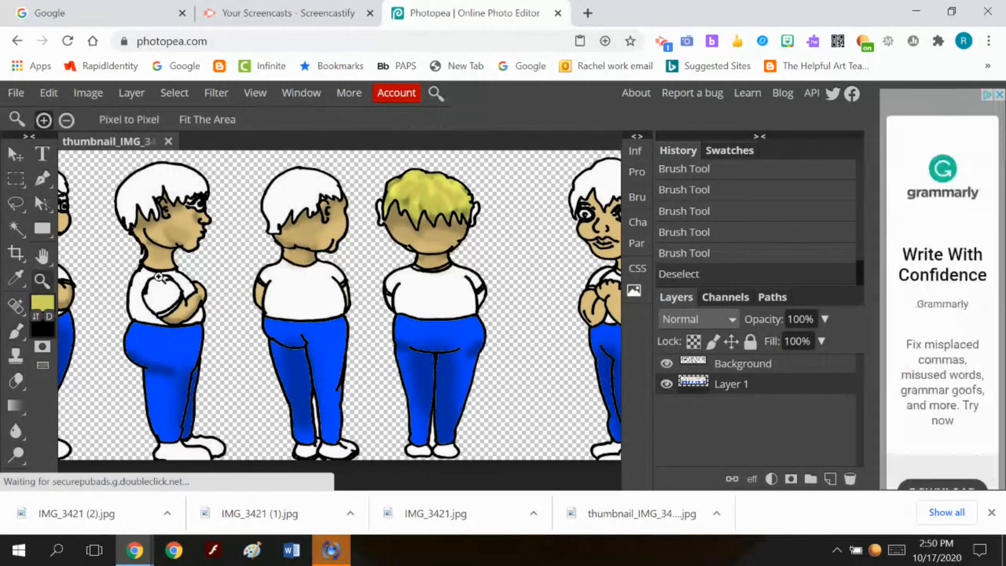
{"action": "left_click", "coordinate": [233, 289], "text": "alt"}
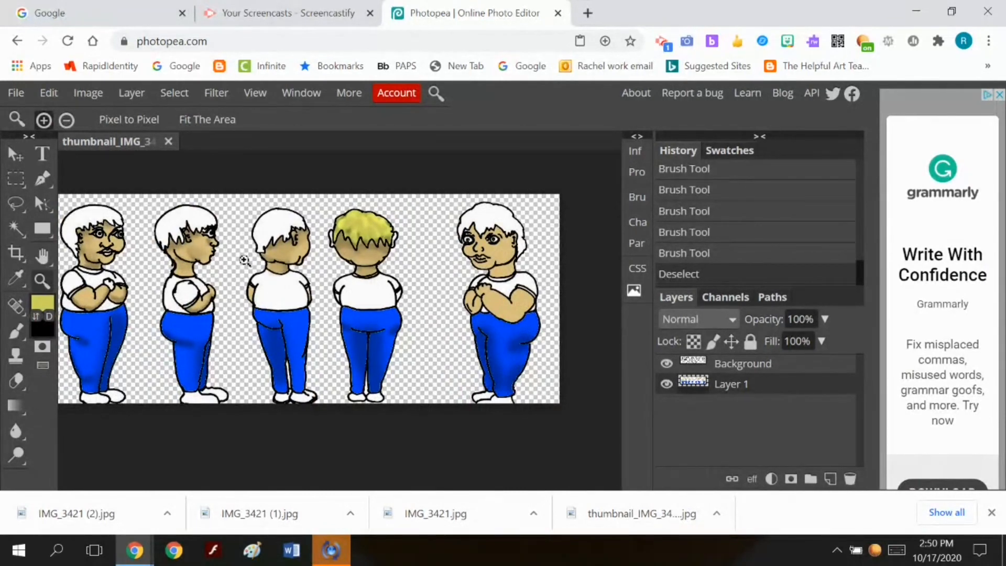
Save the character turnaround as a PSD file
{"action": "left_click", "coordinate": [17, 93]}
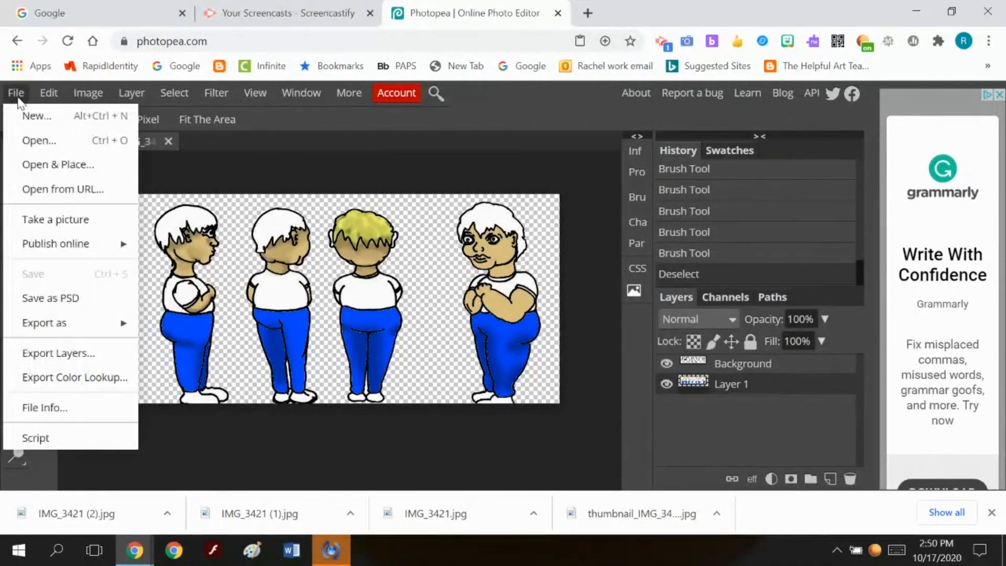
{"action": "left_click", "coordinate": [53, 298]}
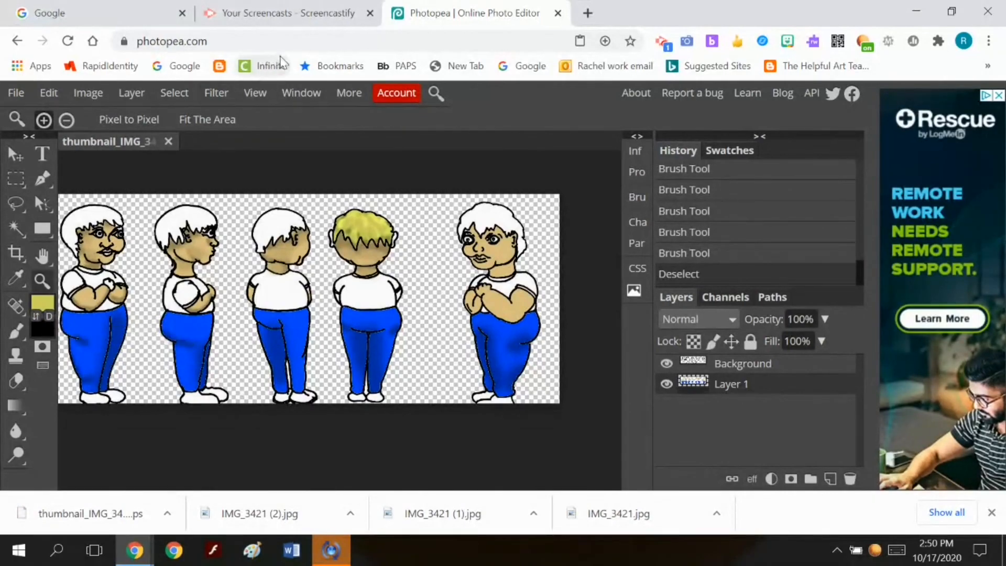
{"action": "left_click", "coordinate": [662, 45]}
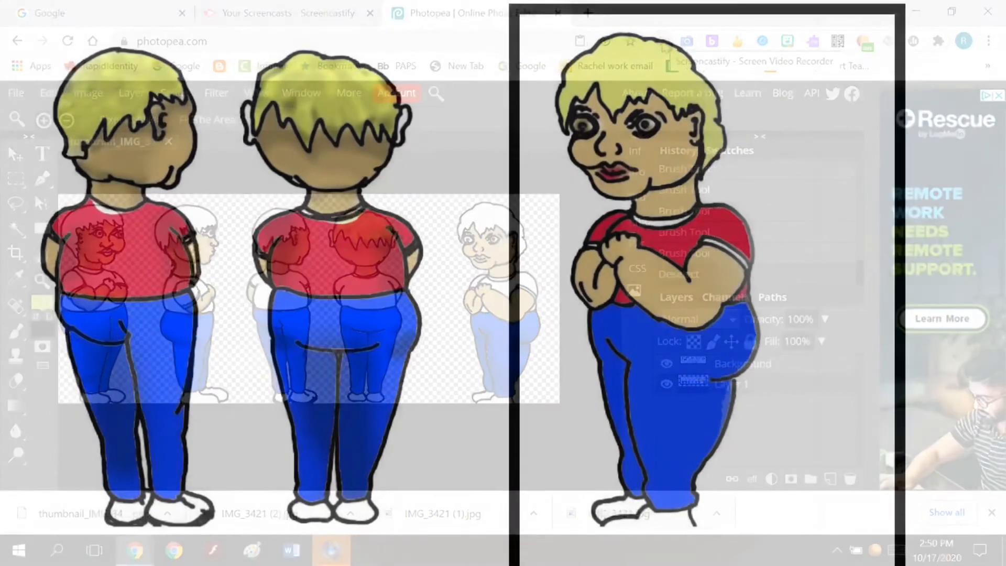